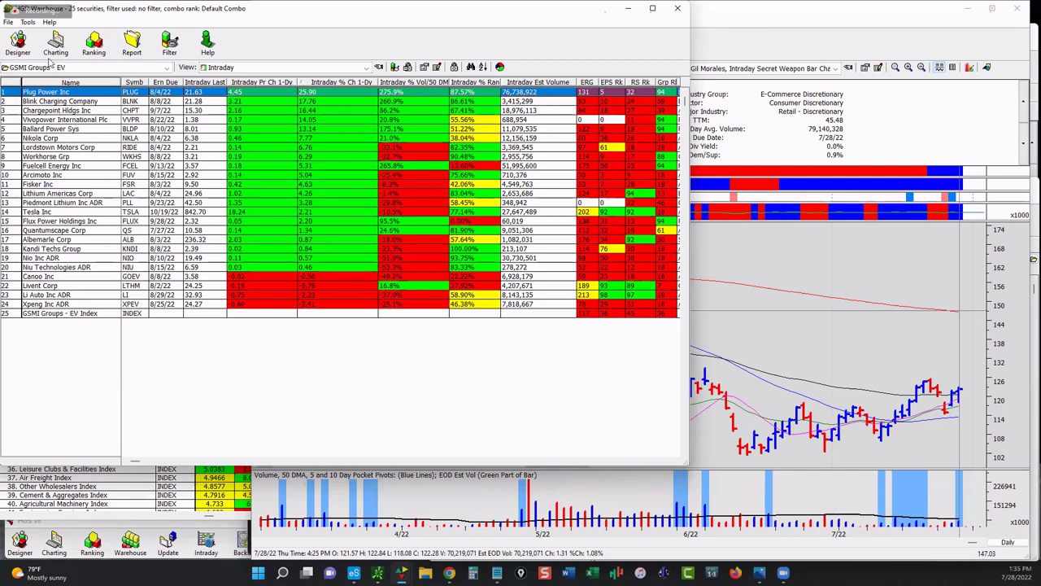
Step: Chart Plug Power (PLUG) from the GSMI Groups - EV list, and return to the Warehouse list
click(80, 69)
click(849, 187)
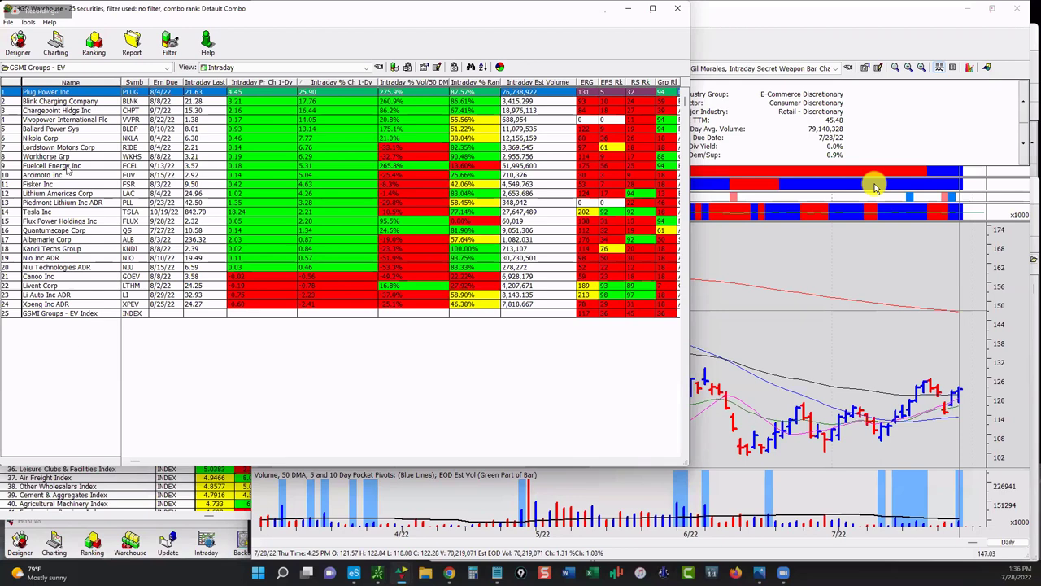
double_click(47, 91)
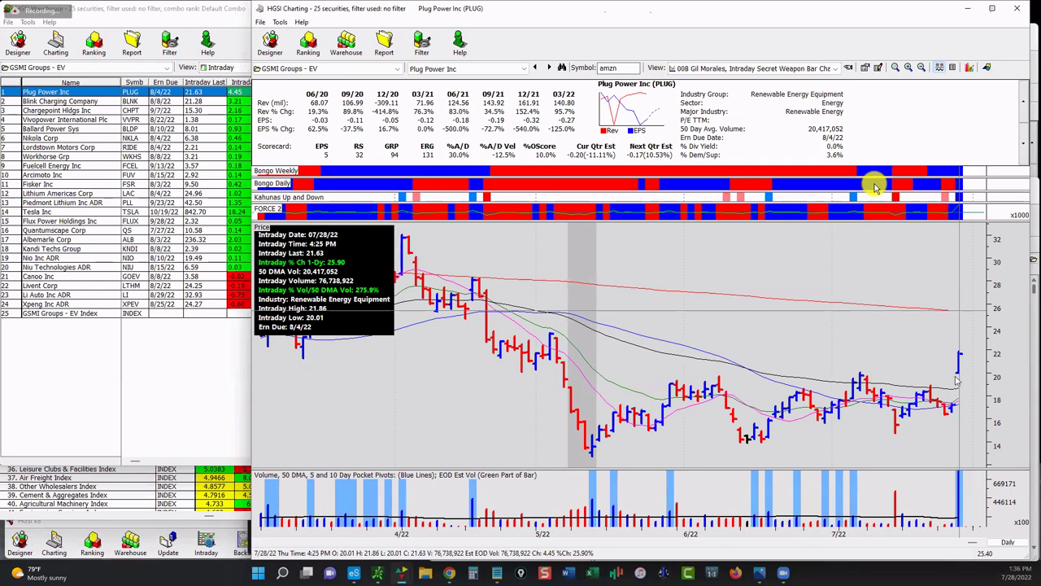
click(172, 157)
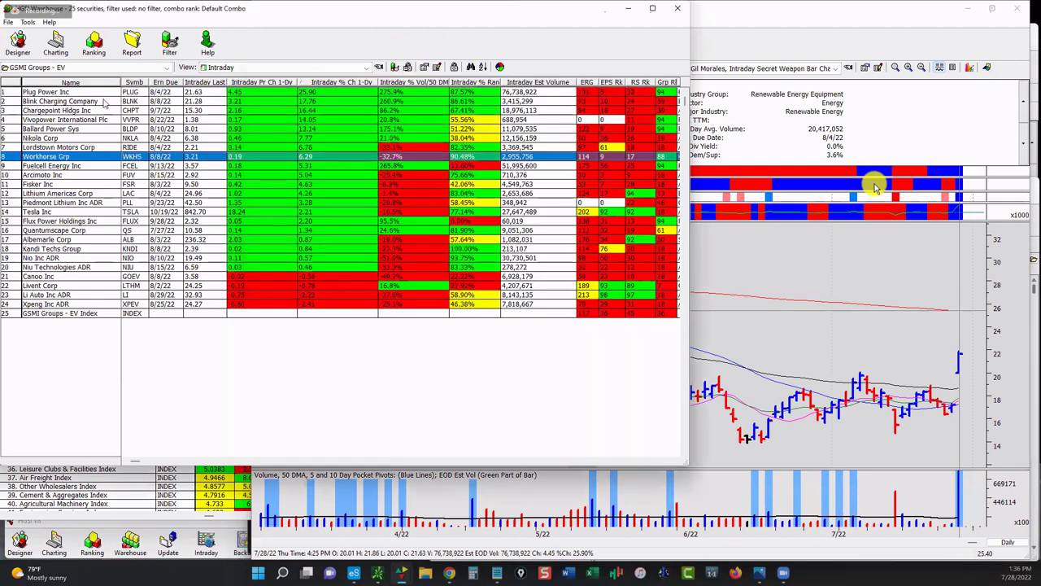
Step: View the GSMI Financials and Homebuilders groups, temporarily circling the Homebuilders' intraday change columns
click(70, 70)
click(80, 89)
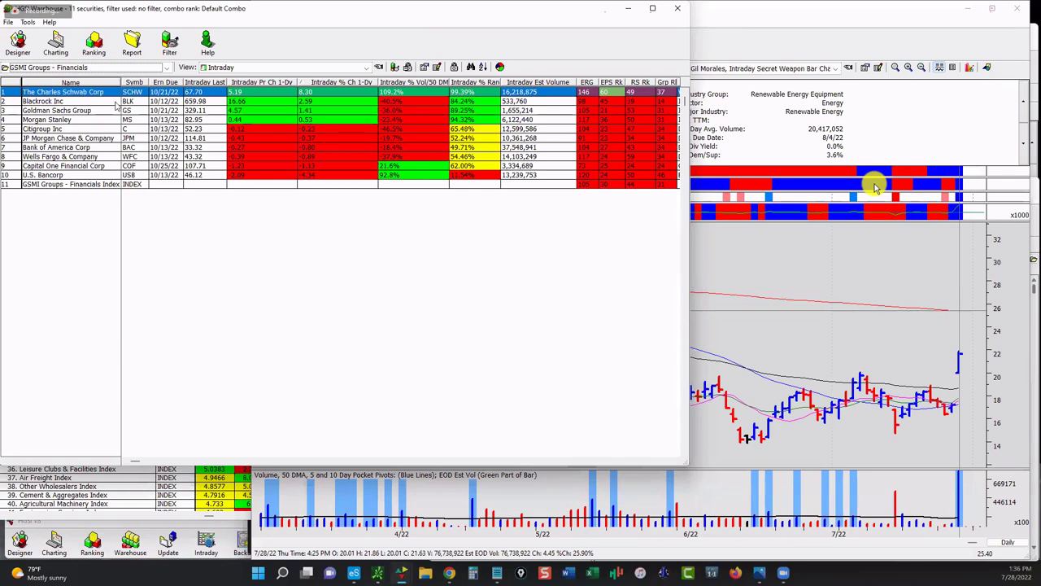
click(76, 70)
click(80, 92)
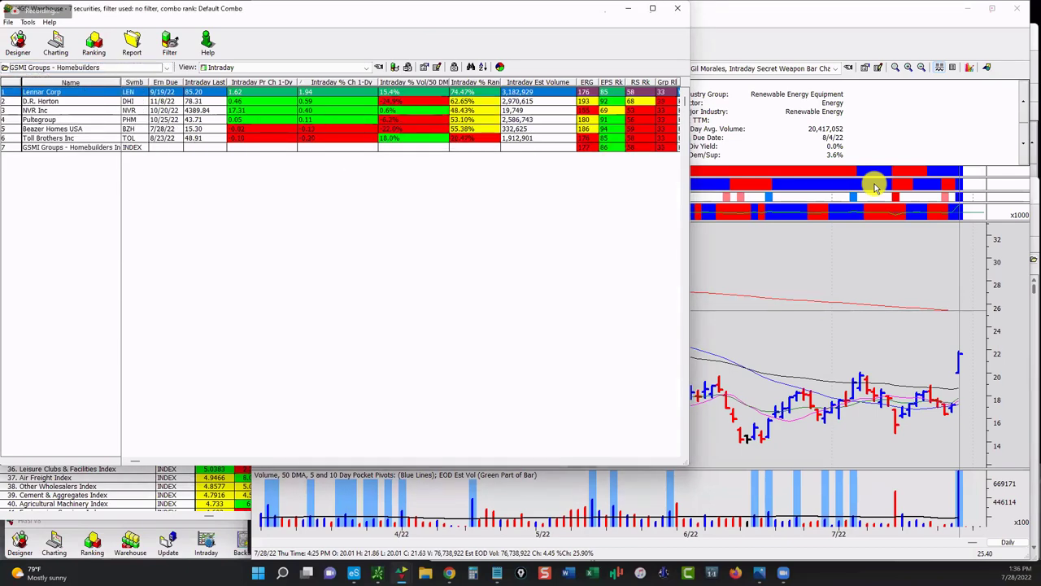
mouse_move(375, 70)
mouse_down()
mouse_move(221, 99)
mouse_move(354, 158)
mouse_move(277, 63)
mouse_up()
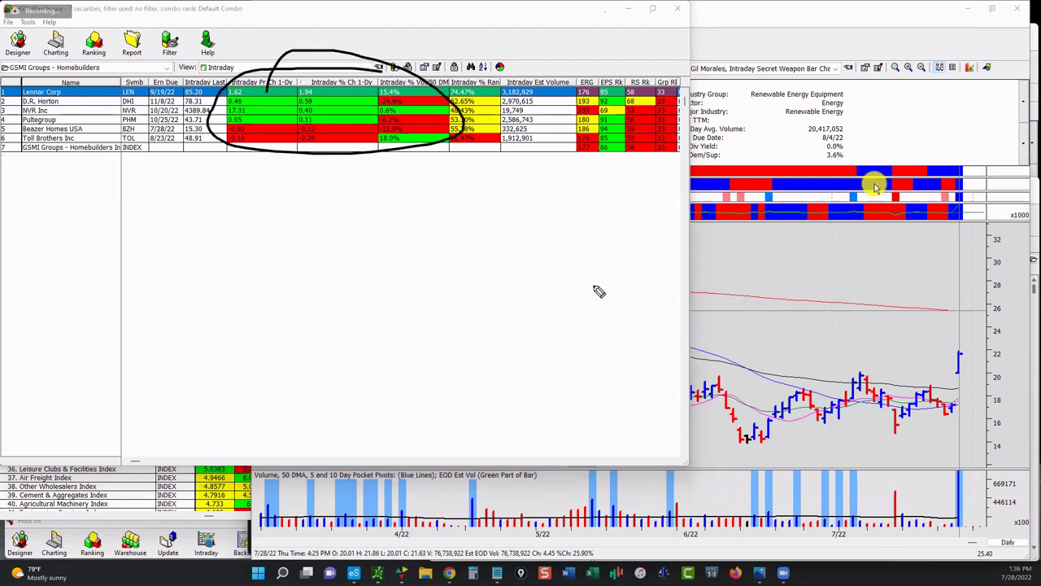
key(Escape)
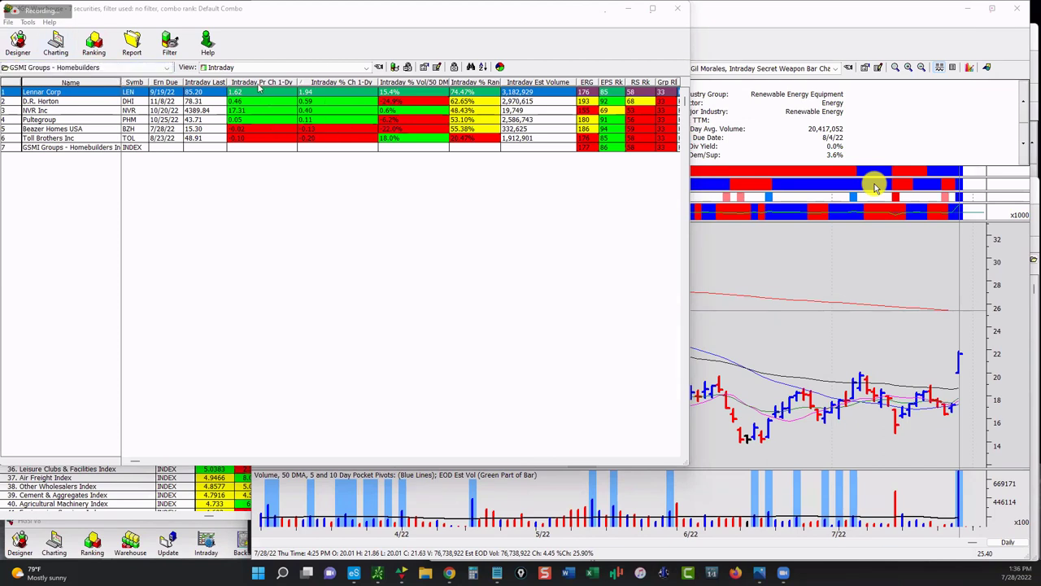
Step: View the intraday performance of the GSMI Miners group and the GSMI Oils group
click(57, 66)
click(81, 149)
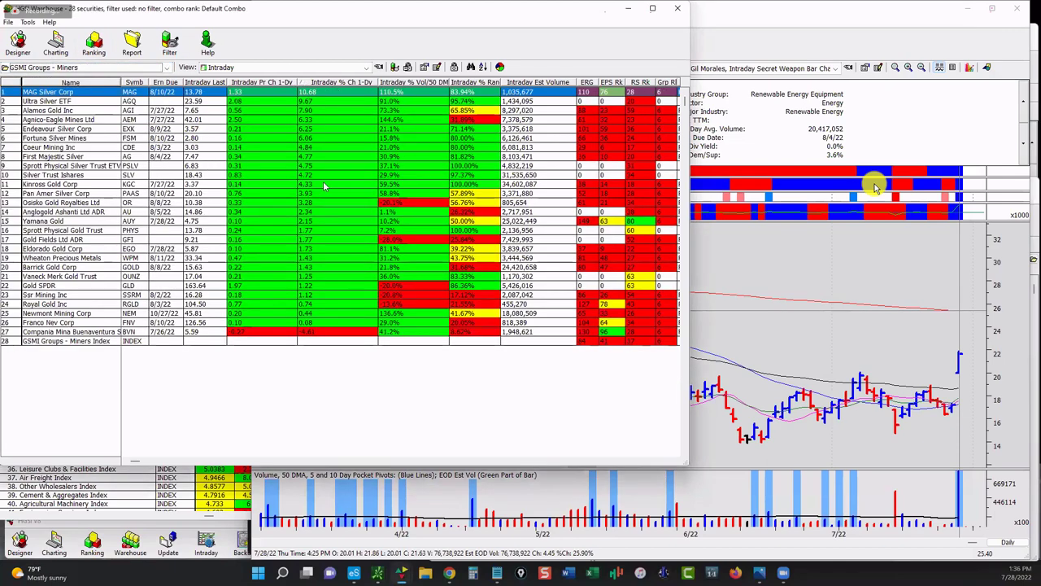
click(81, 68)
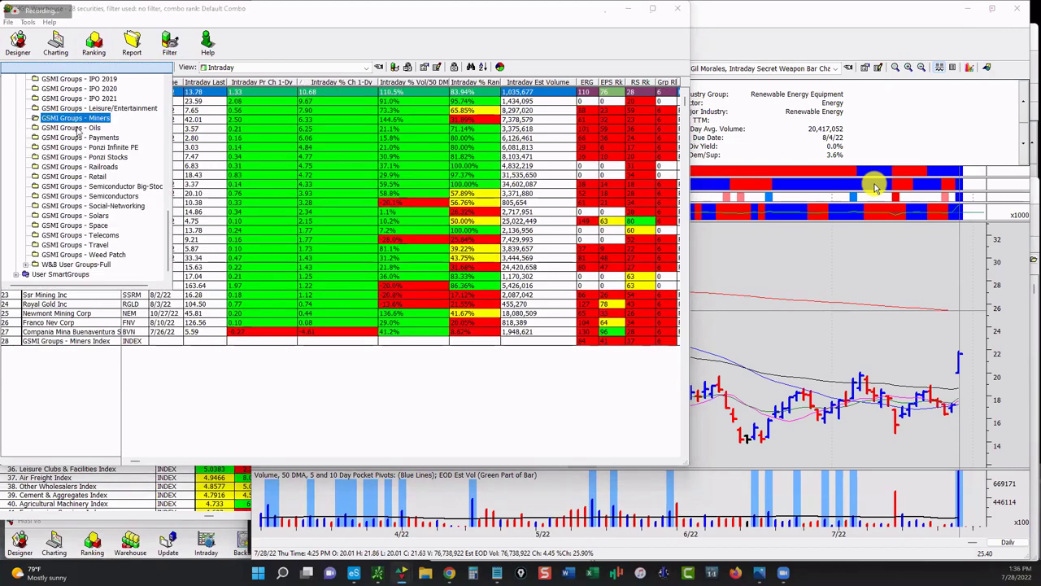
click(78, 128)
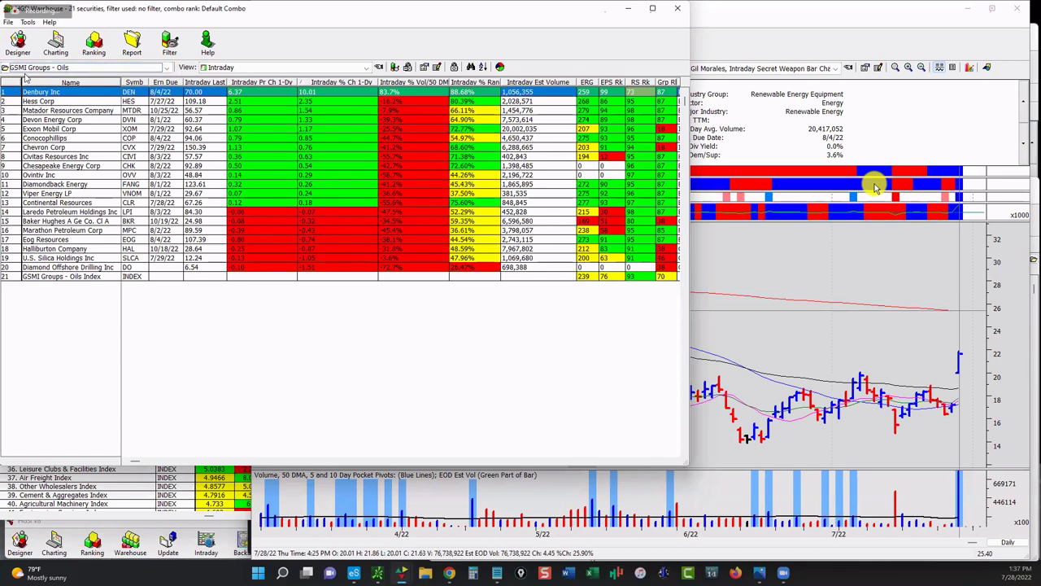
Step: Load the GSMI Groups - Retail list and look through its intraday changes
click(167, 67)
click(95, 177)
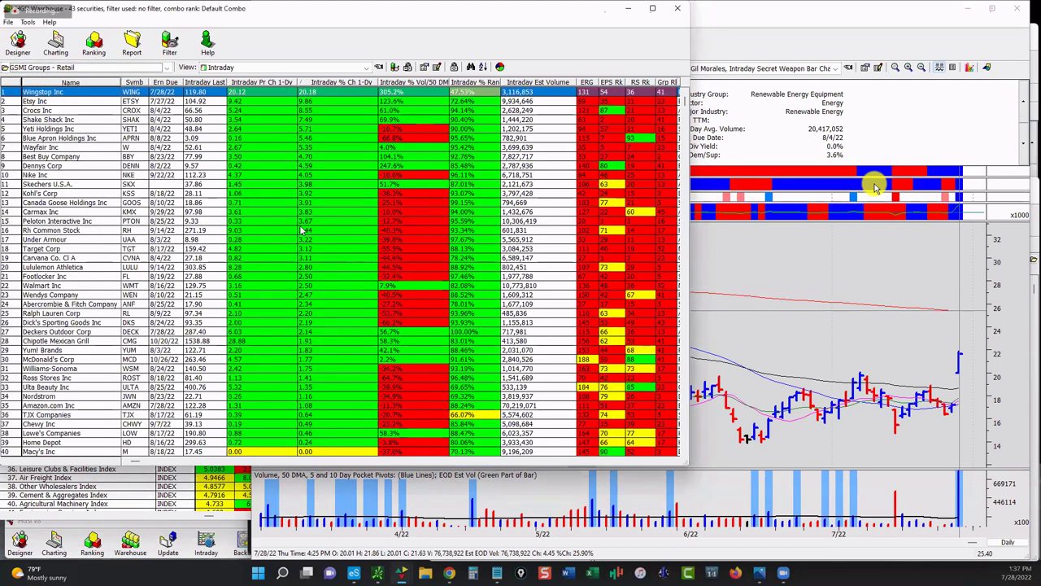
scroll(300, 266, down, 1)
scroll(303, 266, up, 1)
Step: Load the GSMI Groups - Semiconductor Big-Stocks list to review its intraday changes
click(78, 68)
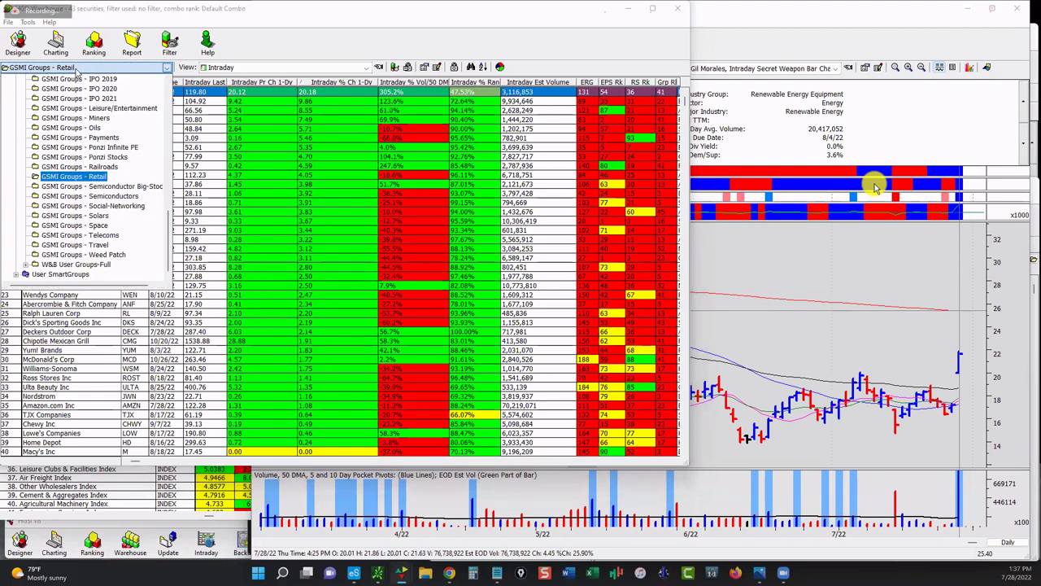
click(86, 187)
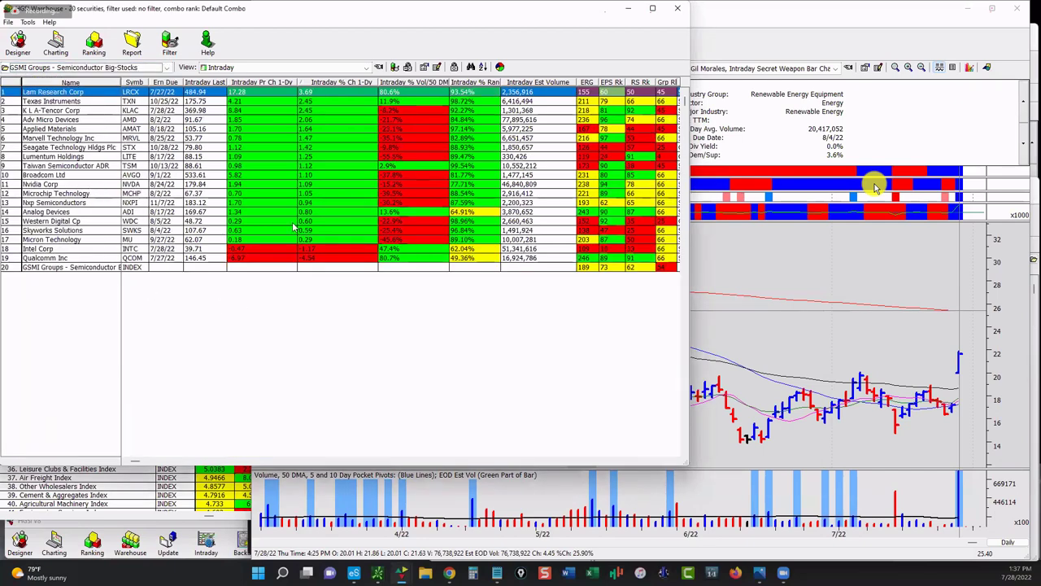
click(36, 72)
click(189, 354)
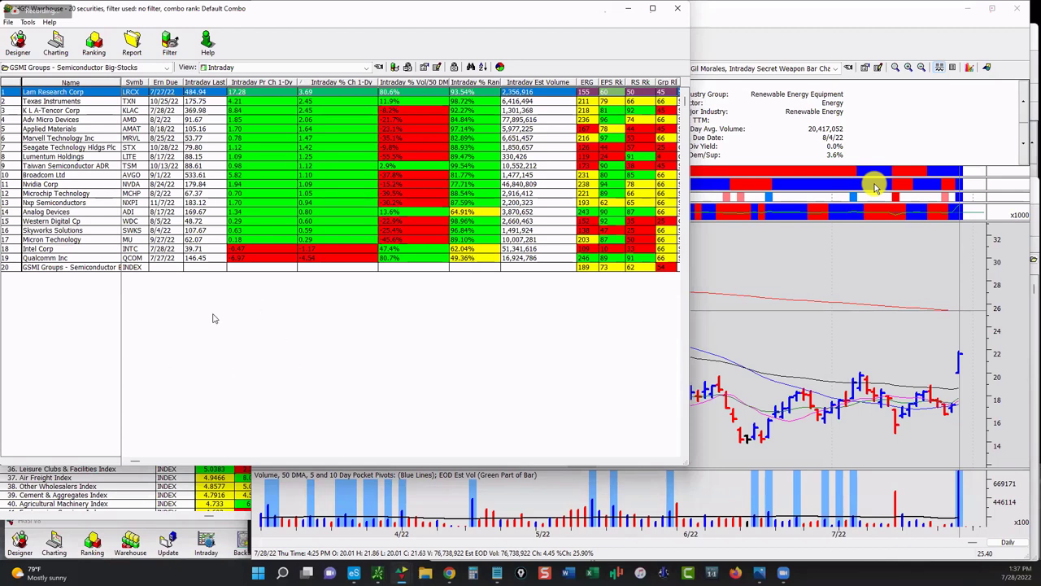
Step: Apply the B1 Voodoo filter from User Filters to the Semiconductor Big-Stocks list
click(170, 46)
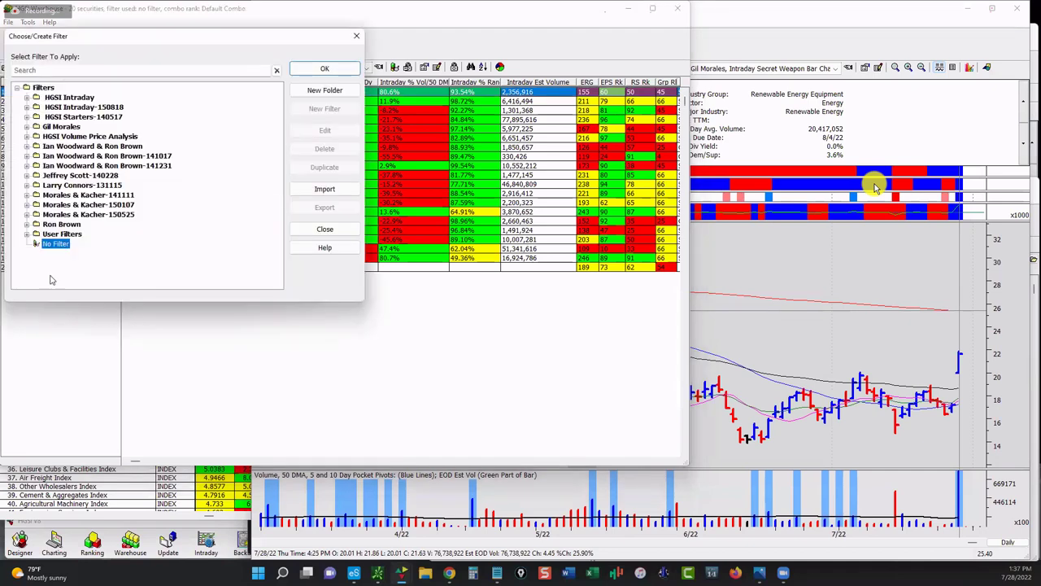
click(27, 234)
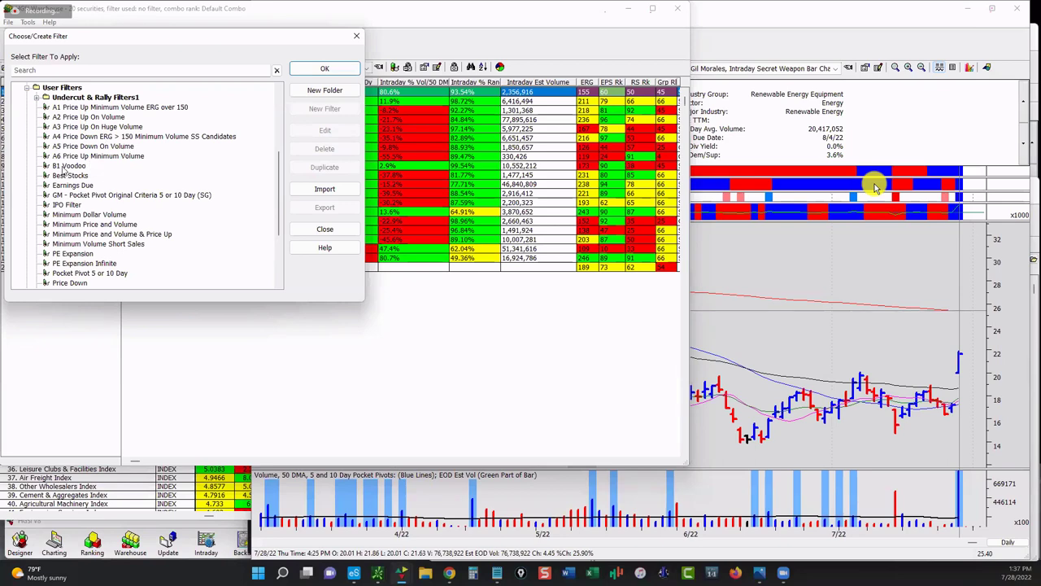
click(65, 166)
click(323, 70)
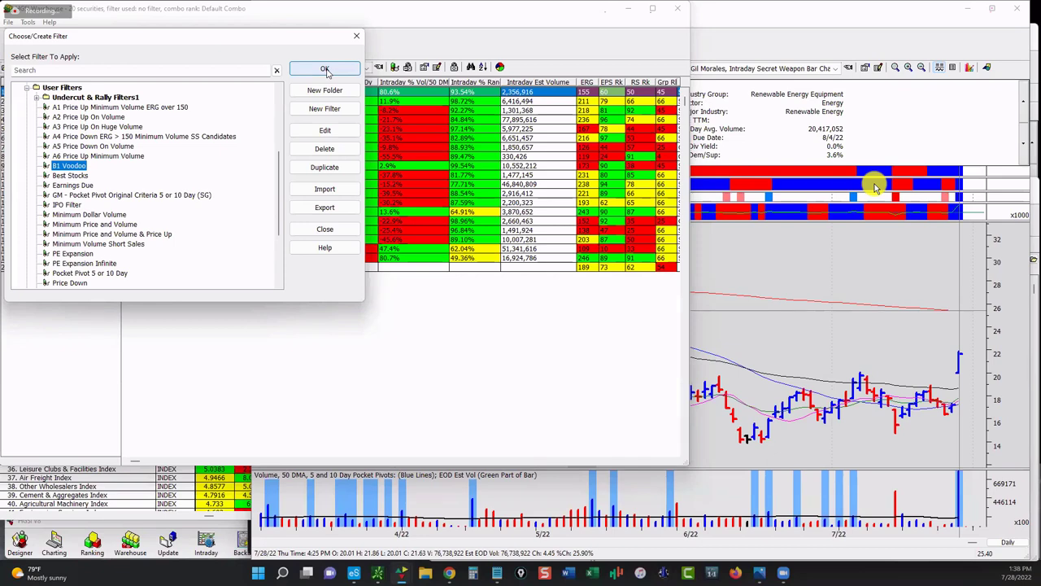
click(325, 70)
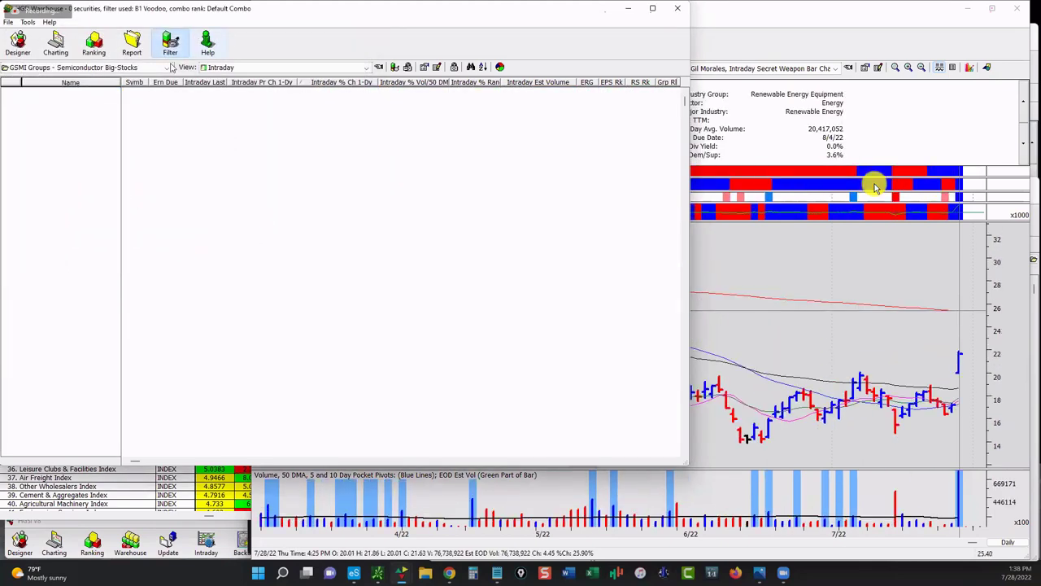
Step: Check the GSMI Miners and Leisure/Entertainment groups for stocks passing the B1 Voodoo filter
click(108, 71)
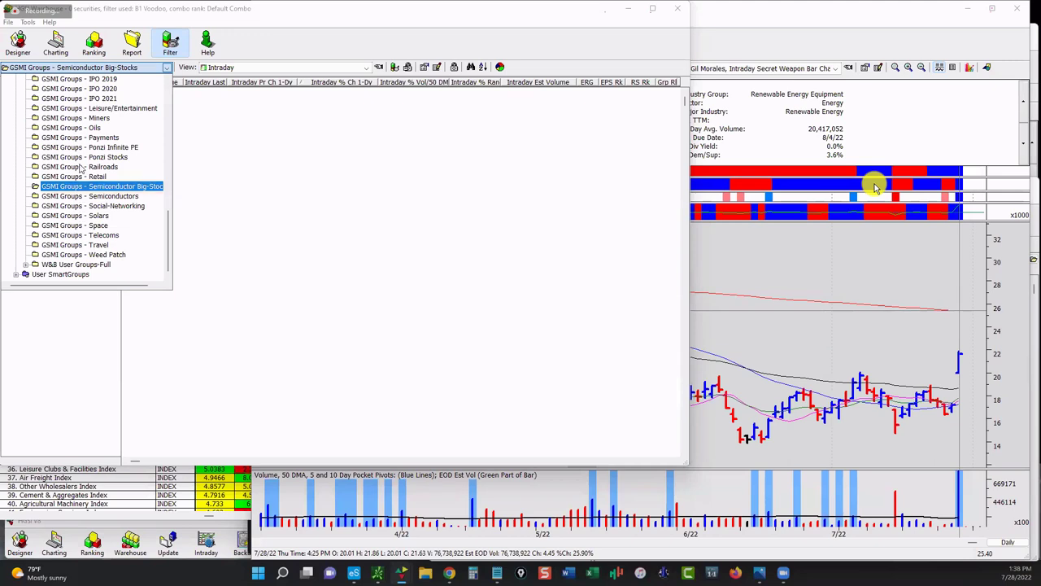
click(73, 118)
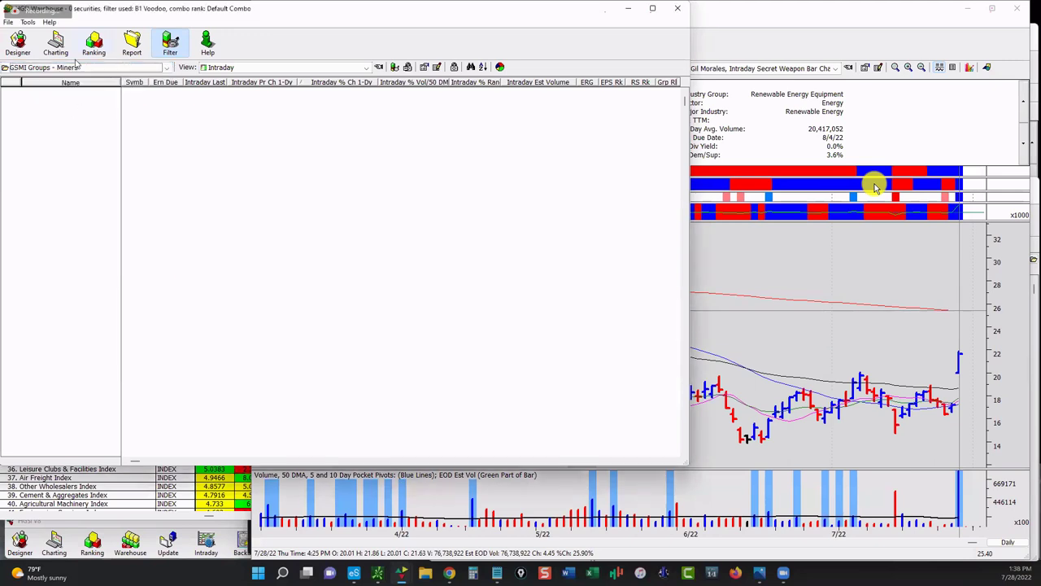
click(78, 70)
click(79, 113)
Step: Run the B1 Voodoo filter on the GSMI IPO 2021 group and chart Knowbe4 (KNBE) from it
click(79, 70)
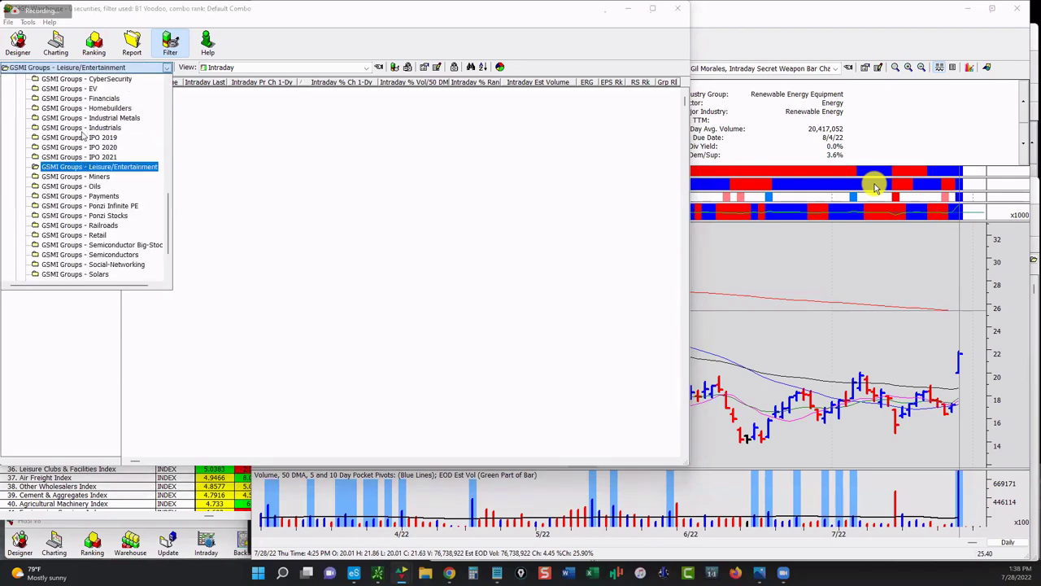
click(92, 159)
double_click(49, 93)
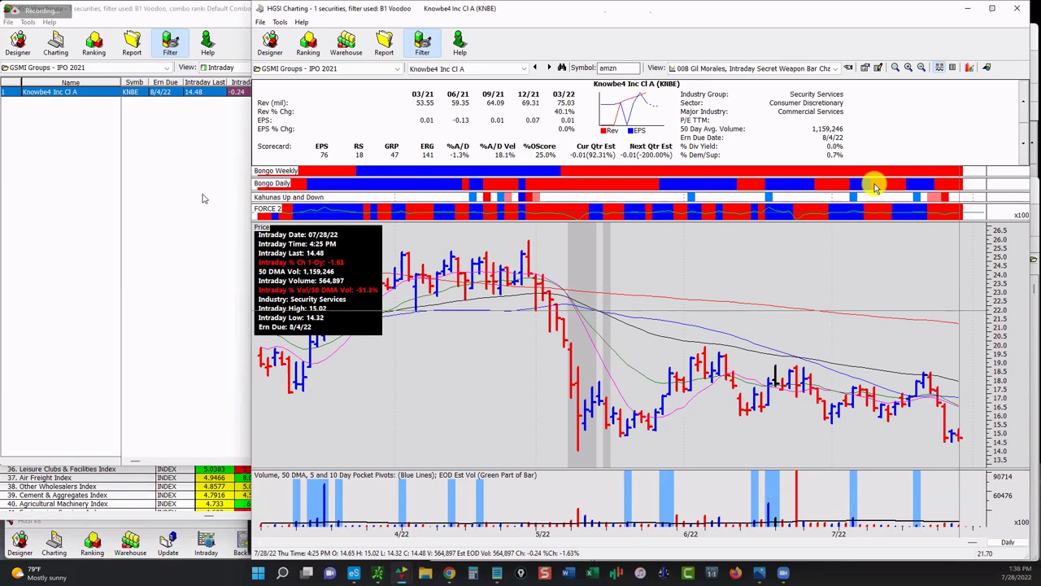
click(150, 219)
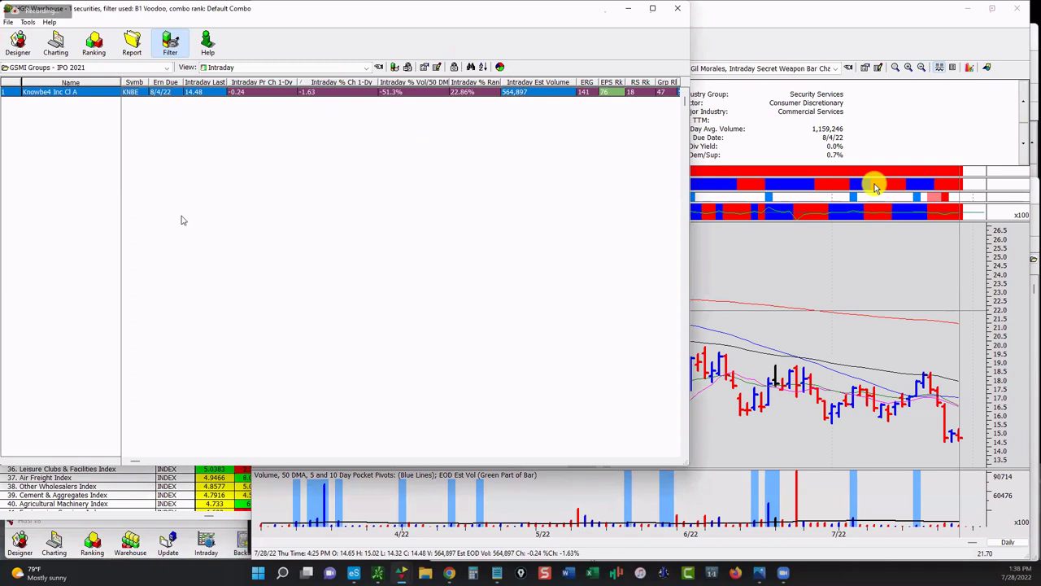
Step: Review the available user filters and keep B1 Voodoo applied to the IPO 2021 group
click(81, 70)
click(169, 50)
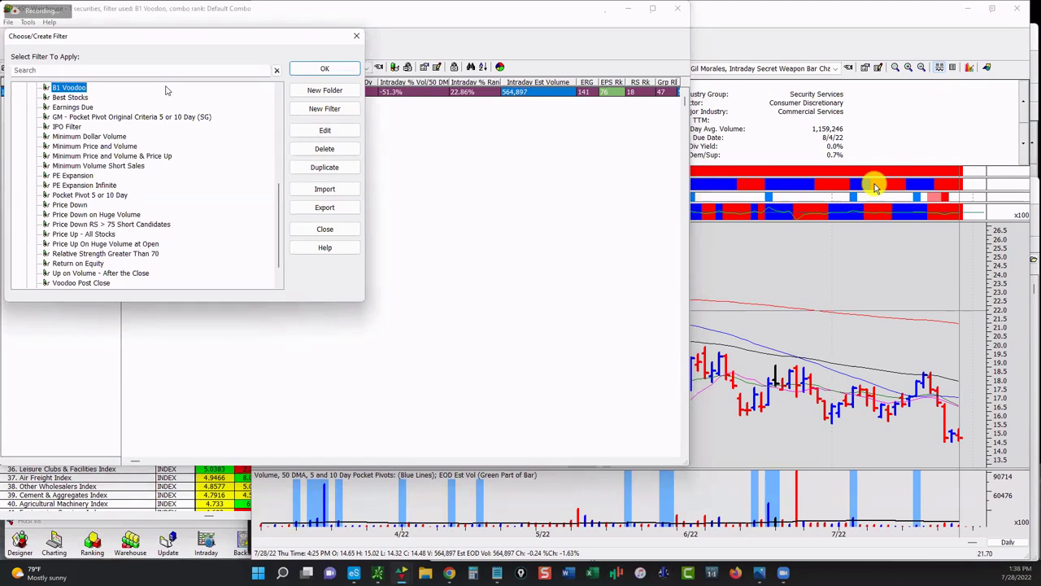
click(324, 69)
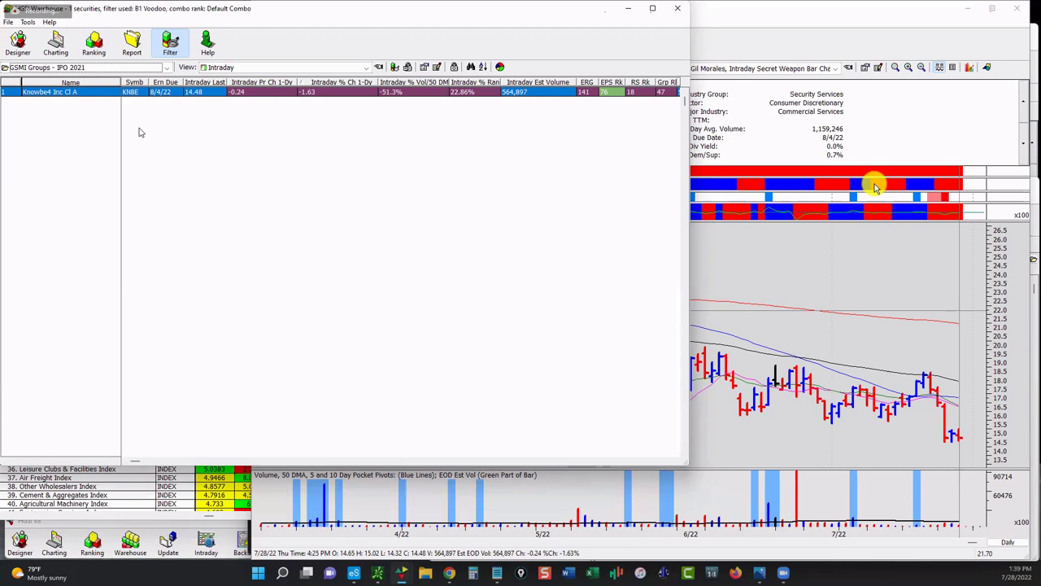
Step: Switch the list to GSMI Groups - Semiconductor Big-Stocks and set the filter to No Filter
click(58, 68)
click(88, 186)
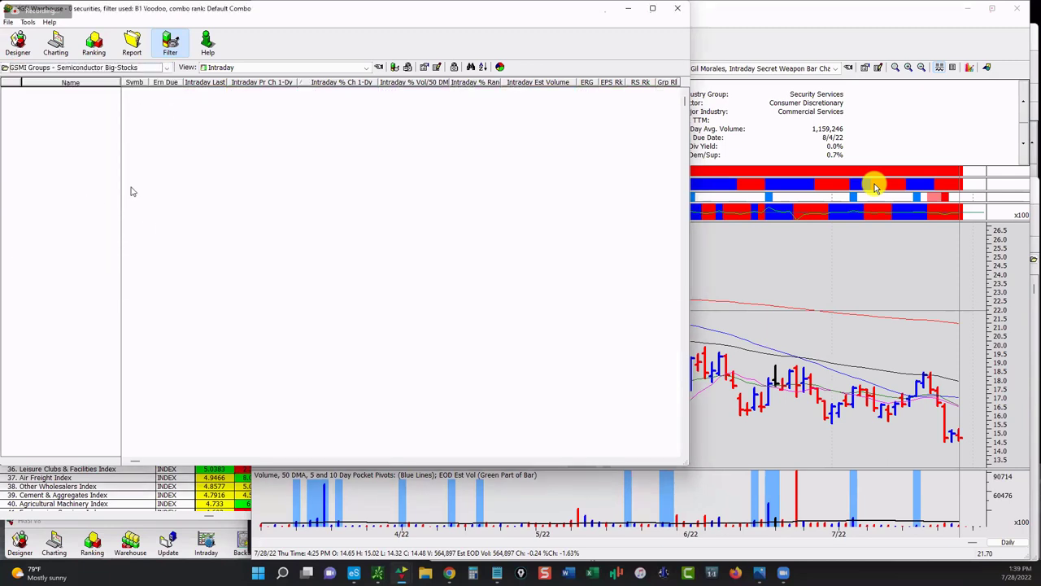
click(177, 52)
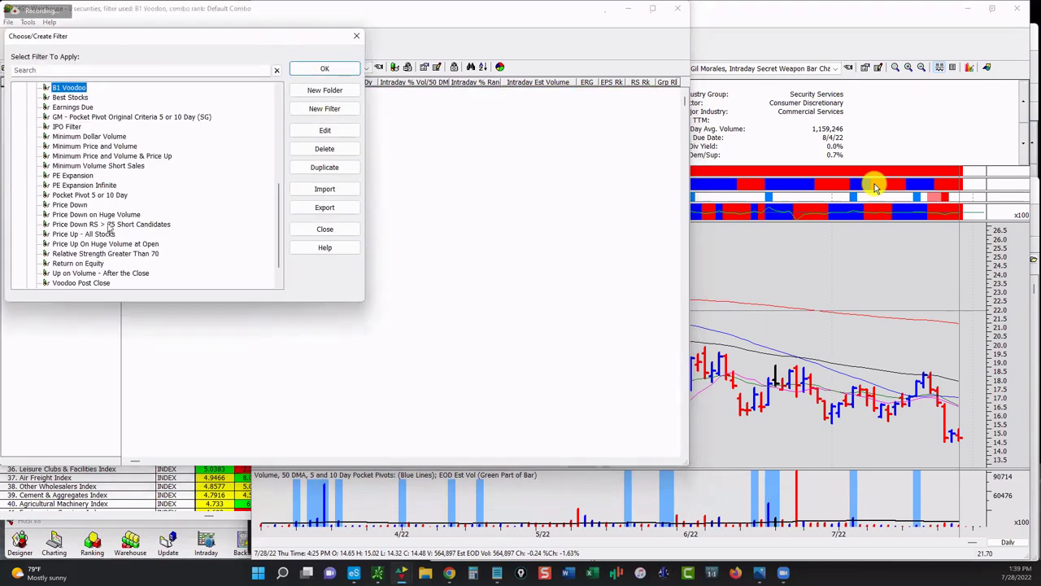
scroll(69, 288, down, 1)
click(55, 282)
click(324, 68)
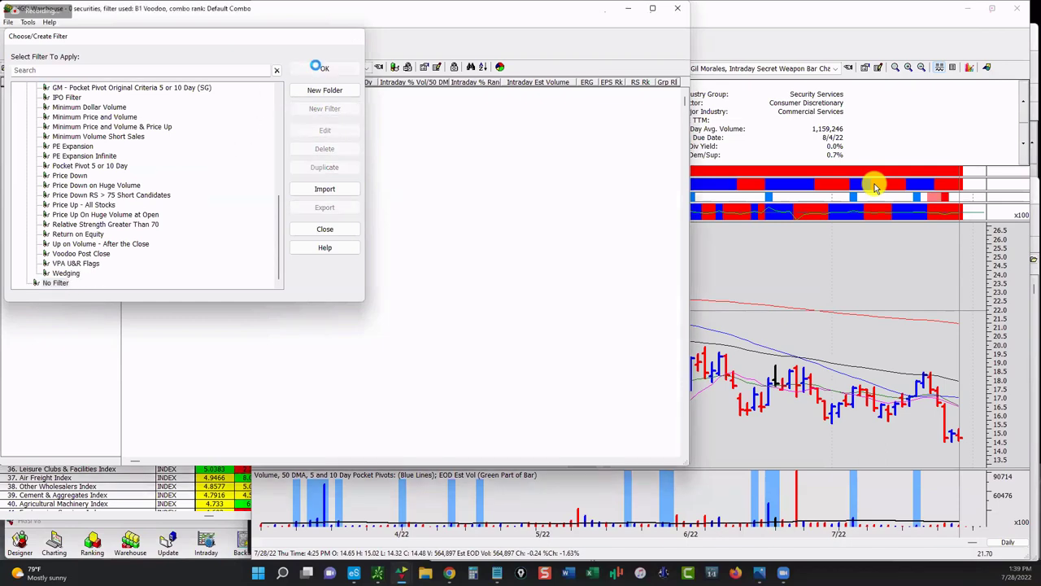
Step: View the full GSMI Semiconductors group, then return to the Semiconductor Big-Stocks group
click(82, 68)
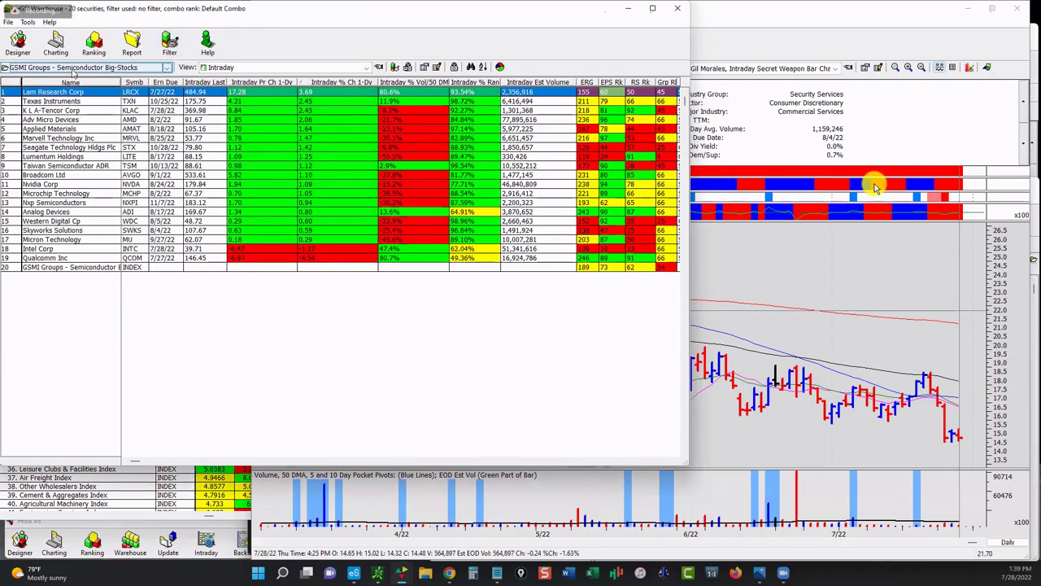
click(90, 196)
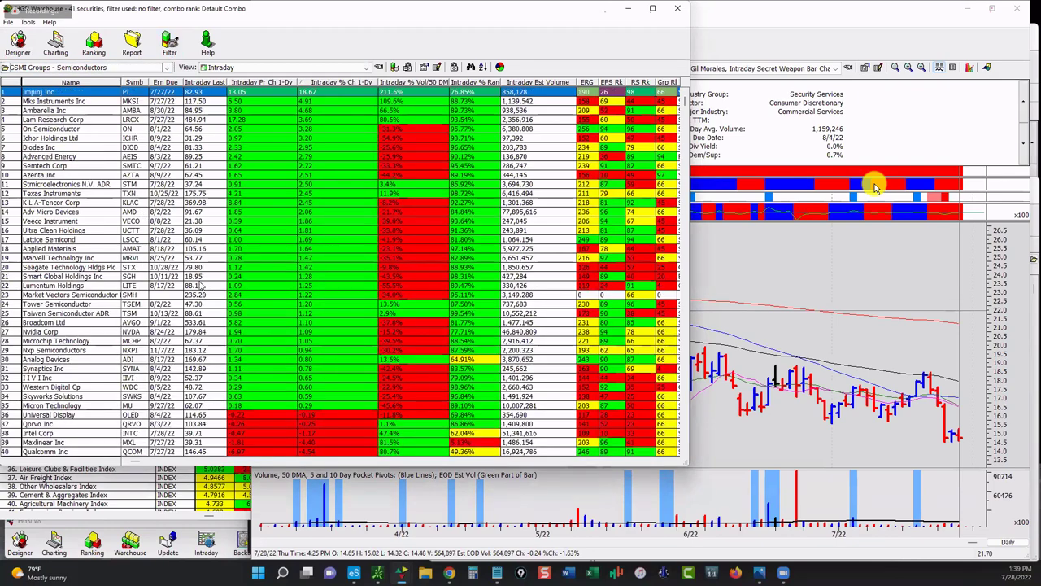
click(82, 67)
click(103, 193)
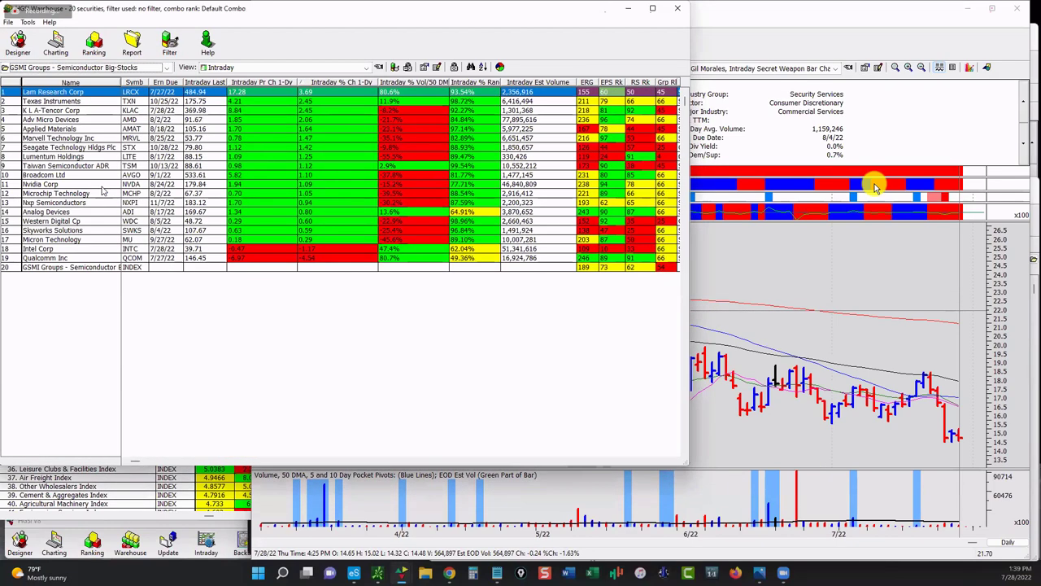
Step: Chart Lam Research (LRCX) from the Semiconductor Big-Stocks list, then bring up Intel's chart with the symbol INTC
double_click(54, 95)
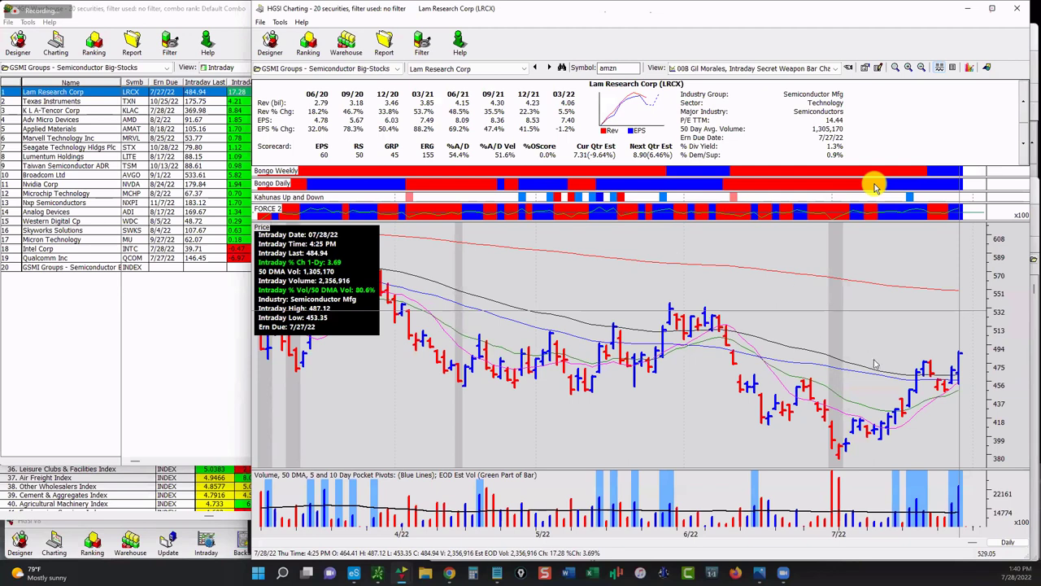
click(623, 69)
text(intc)
key(Return)
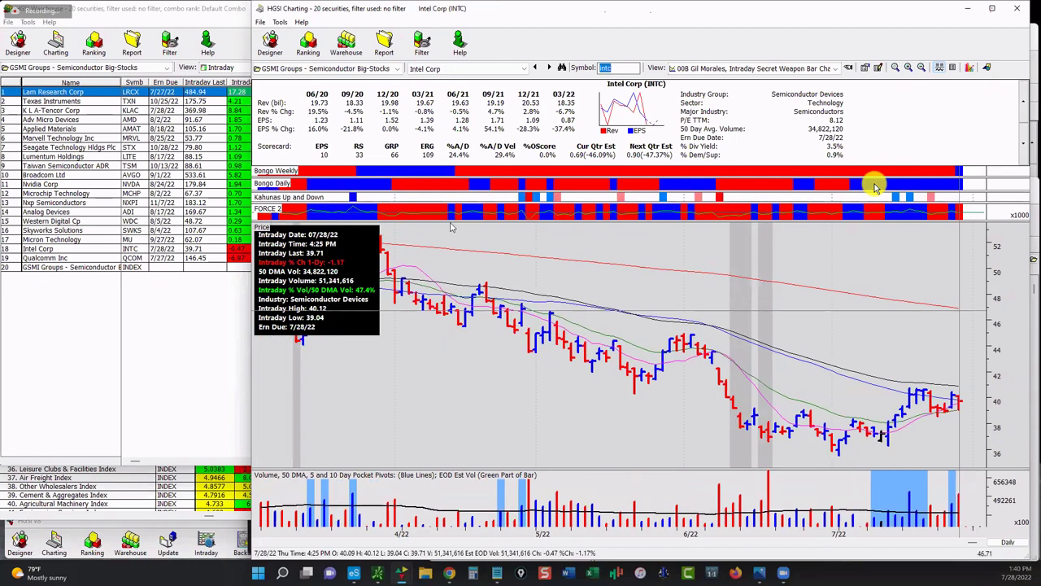
click(688, 310)
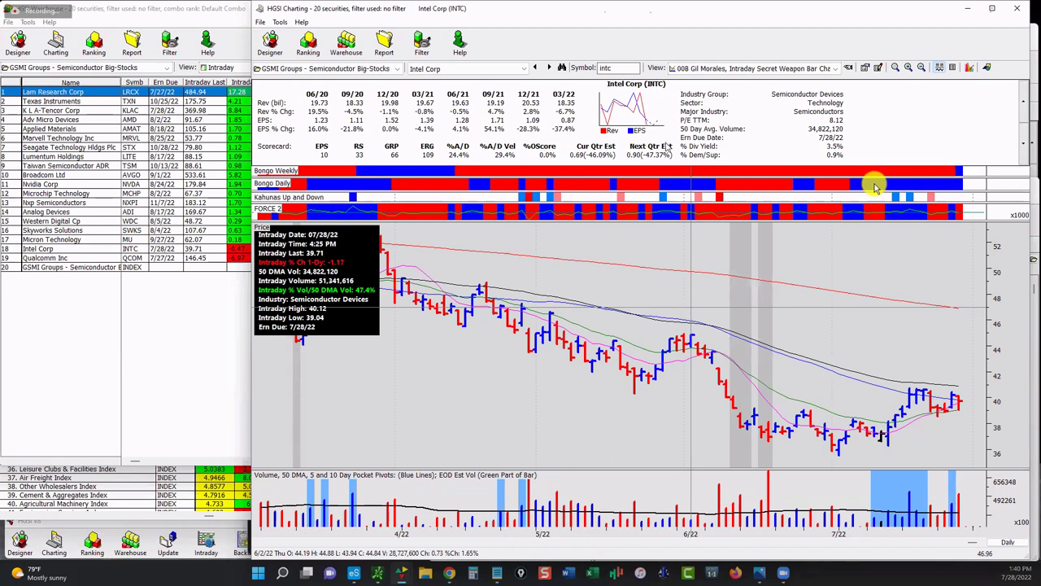
Step: Switch the chart back to Lam Research using the symbol LRCX
click(629, 67)
text(lrcx)
key(Return)
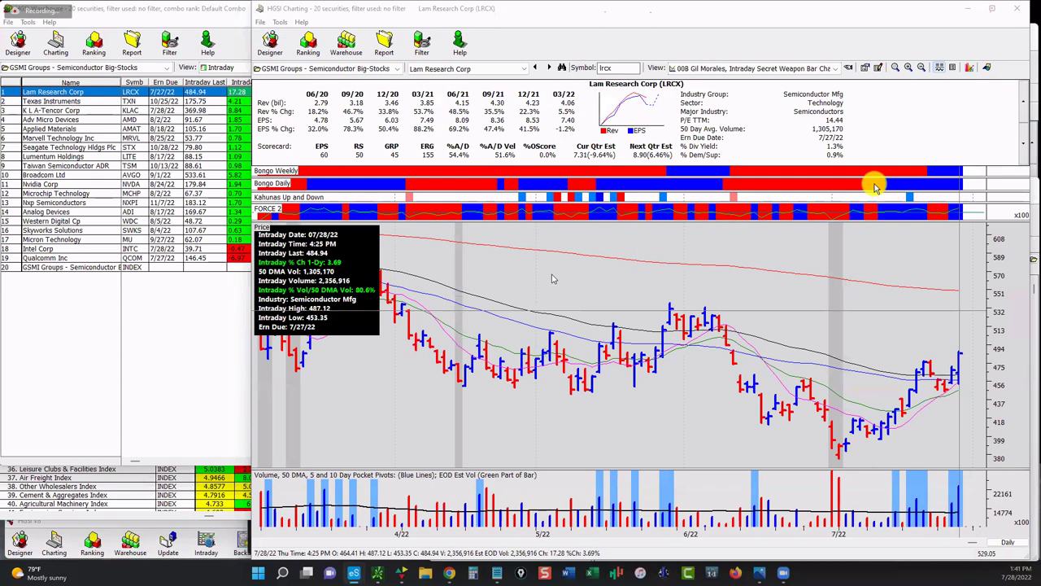
Step: Bring up the warehouse list and switch its group to GSMI Groups - Ponzi Stocks
click(64, 309)
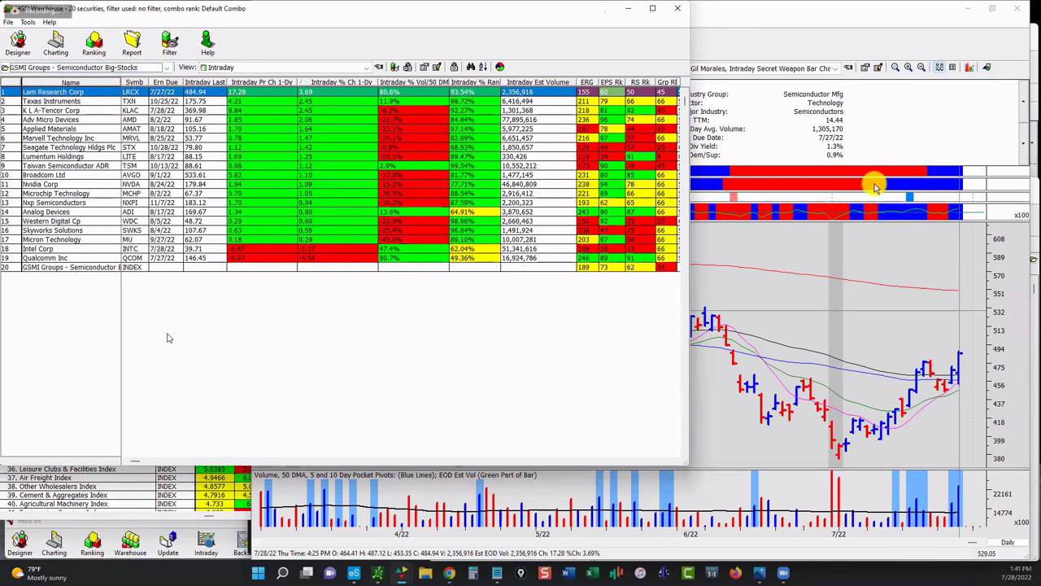
click(82, 68)
scroll(98, 213, up, 1)
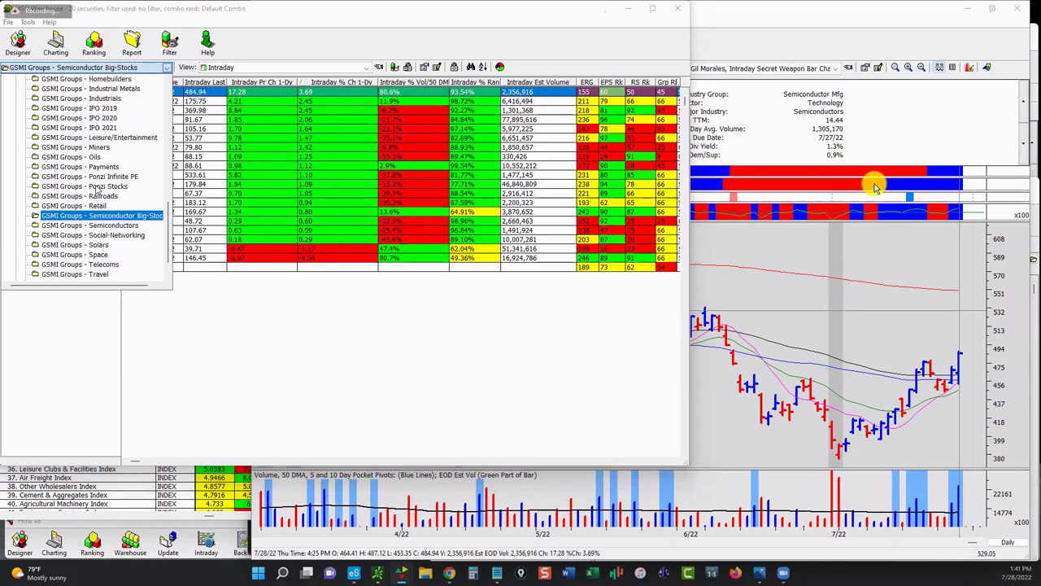
click(97, 186)
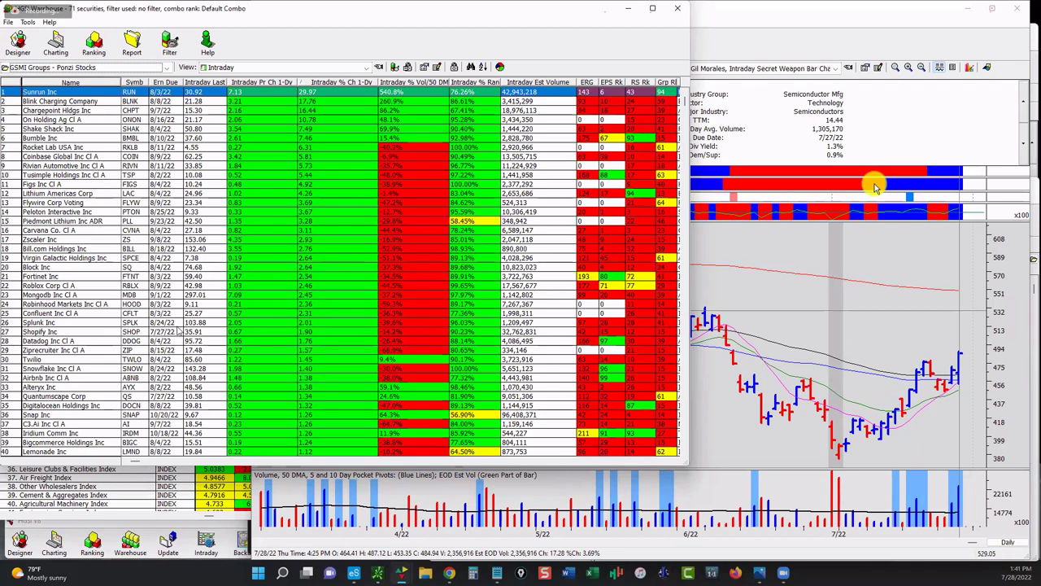
Step: Change the listed group to GSMI Groups - Ponzi Infinite PE
click(82, 67)
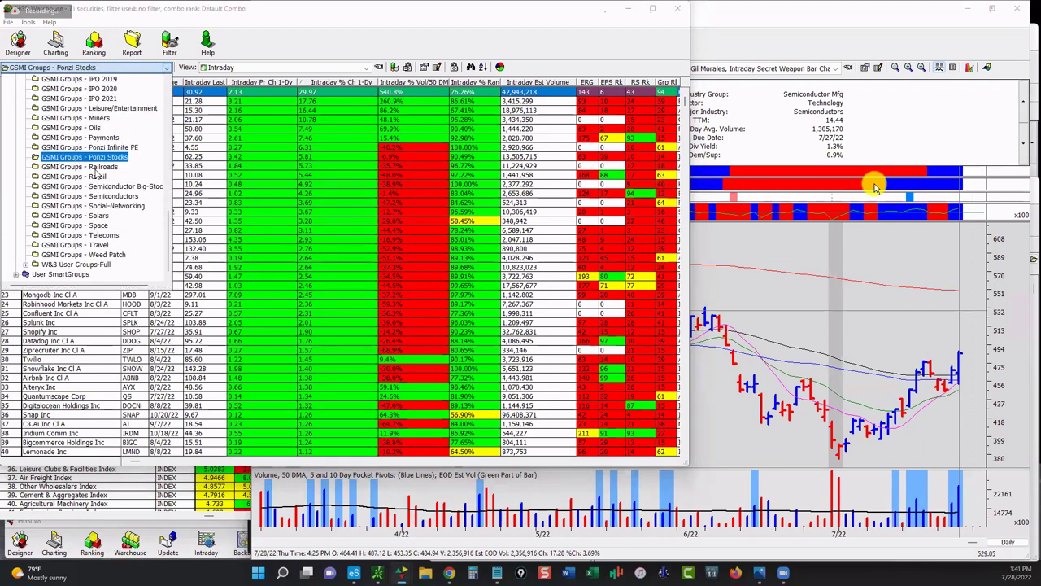
scroll(89, 184, up, 1)
click(90, 183)
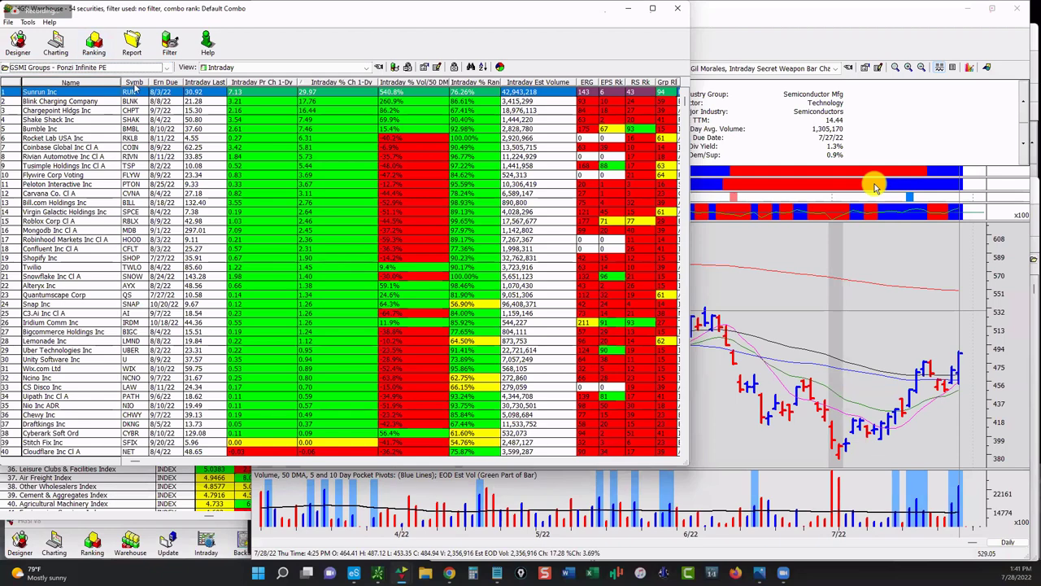
Step: Sort the Ponzi Infinite PE stocks by symbol and chart Roku Inc (ROKU)
click(135, 86)
scroll(106, 389, down, 1)
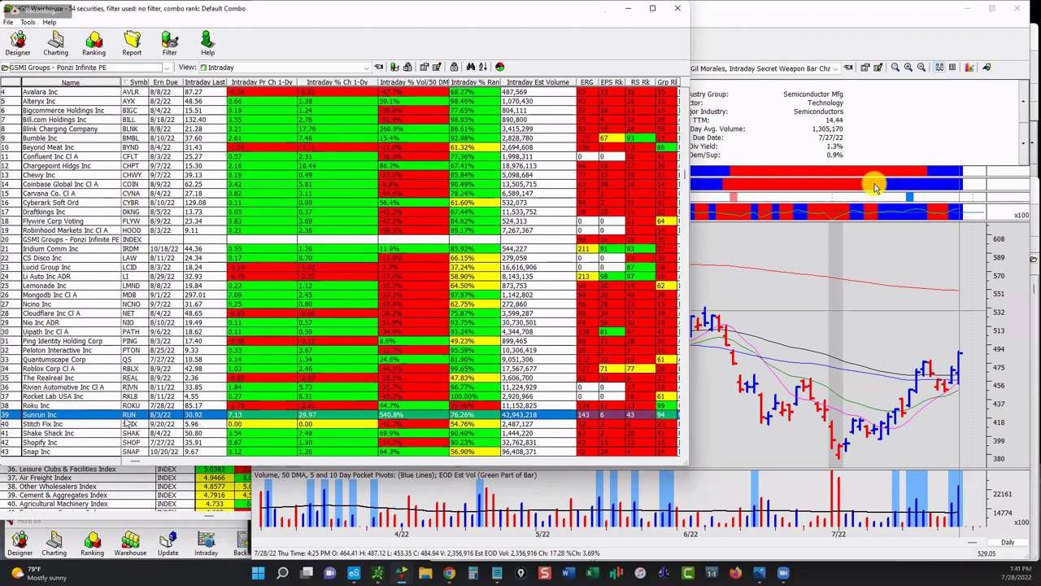
double_click(128, 405)
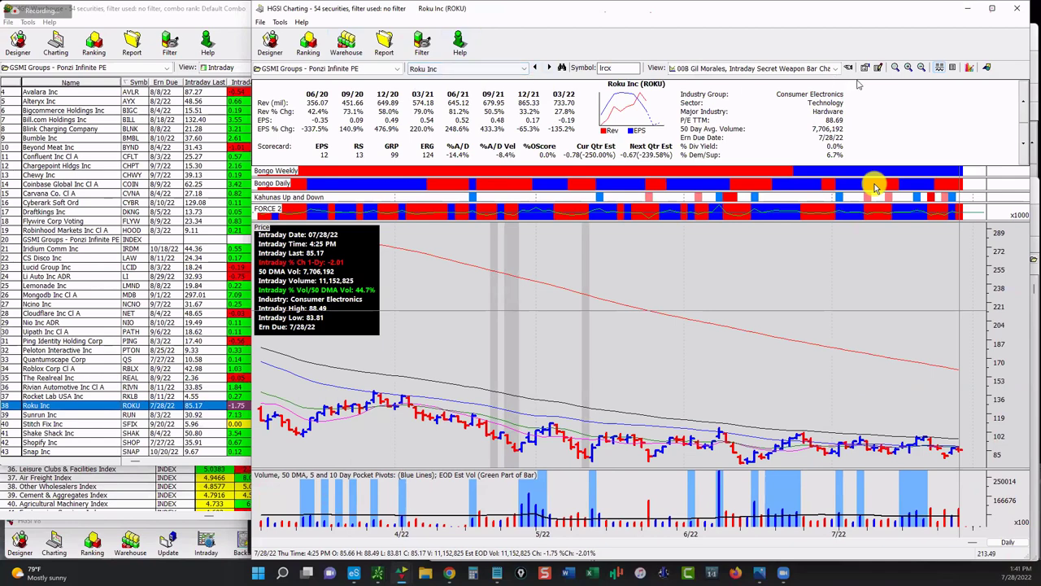
Step: Widen the Roku chart's time span to start around October 2020, and temporarily mark a line across its two price peaks
click(921, 69)
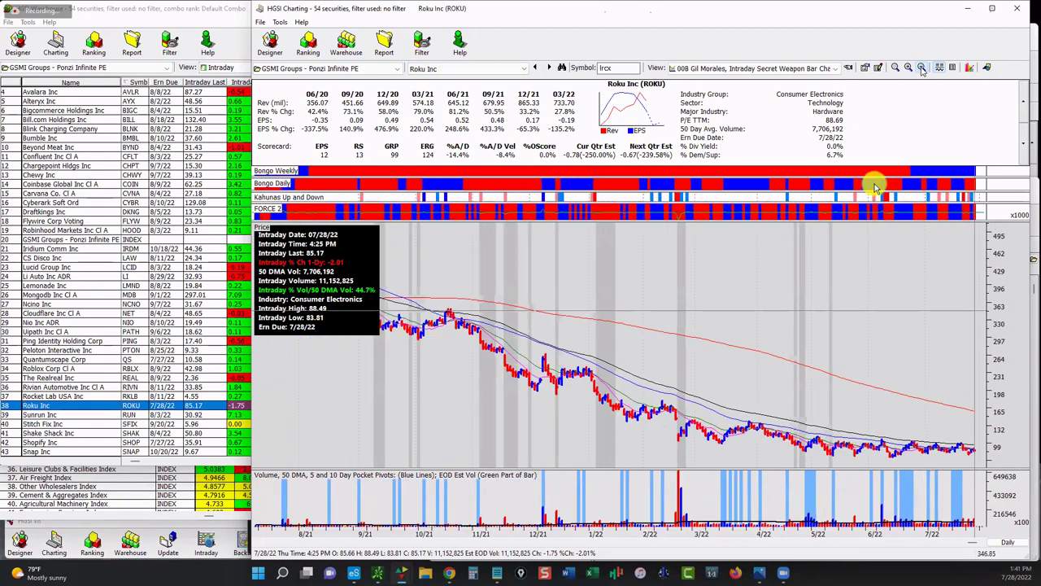
click(921, 69)
click(921, 69)
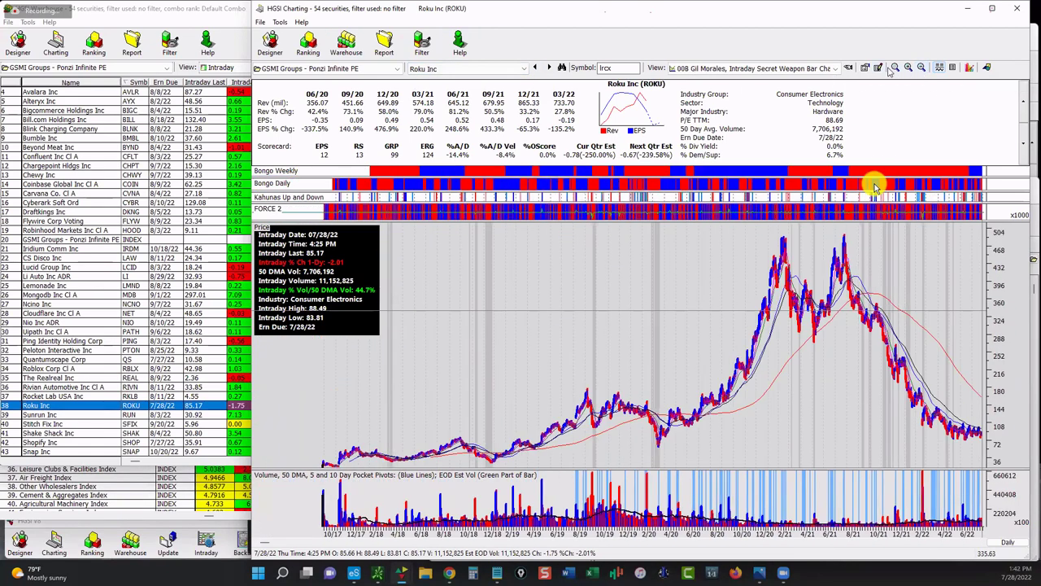
click(909, 68)
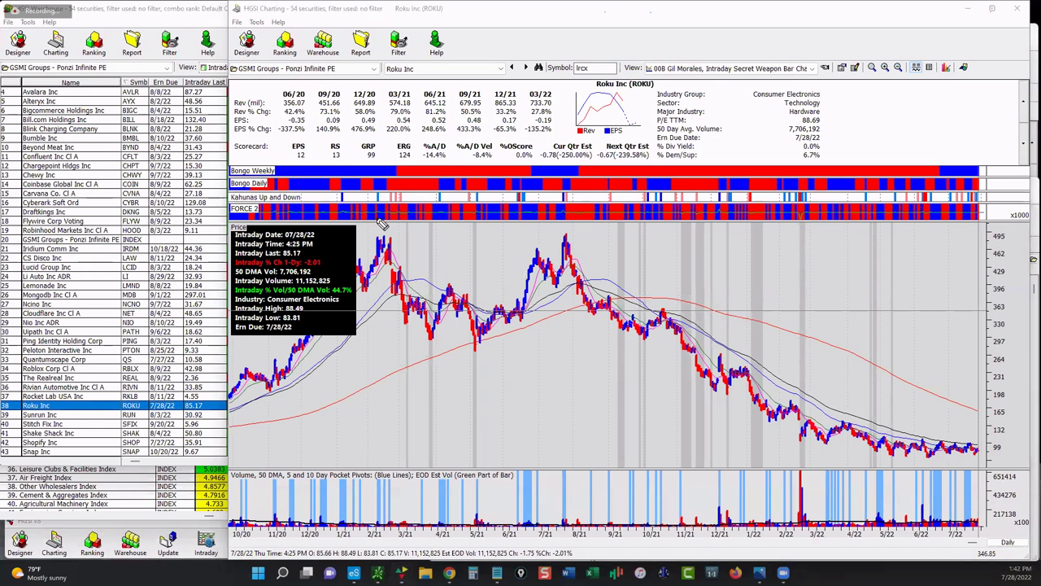
mouse_move(373, 237)
mouse_down()
mouse_move(573, 238)
mouse_move(672, 151)
mouse_up()
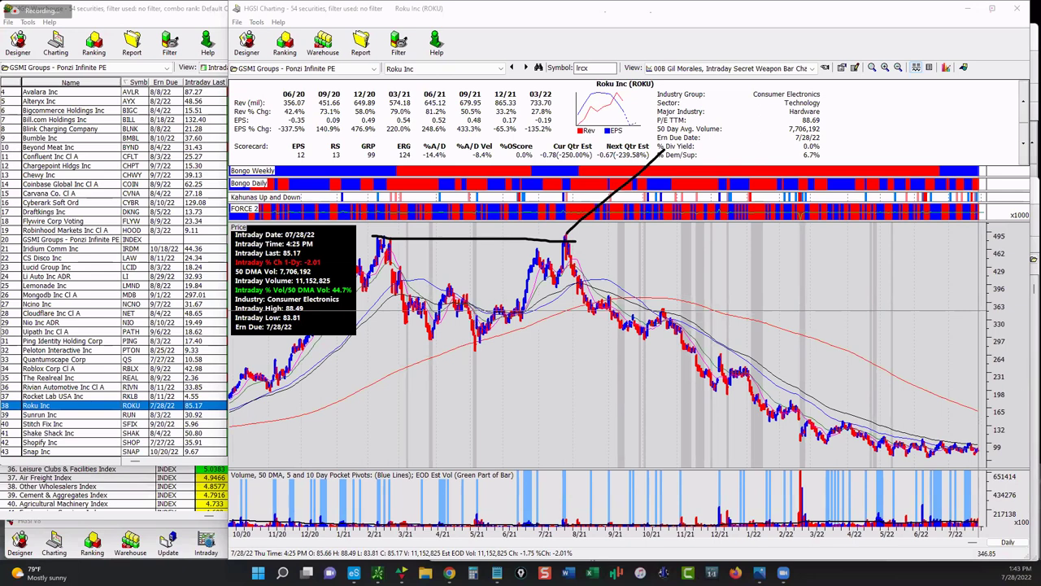
key(Escape)
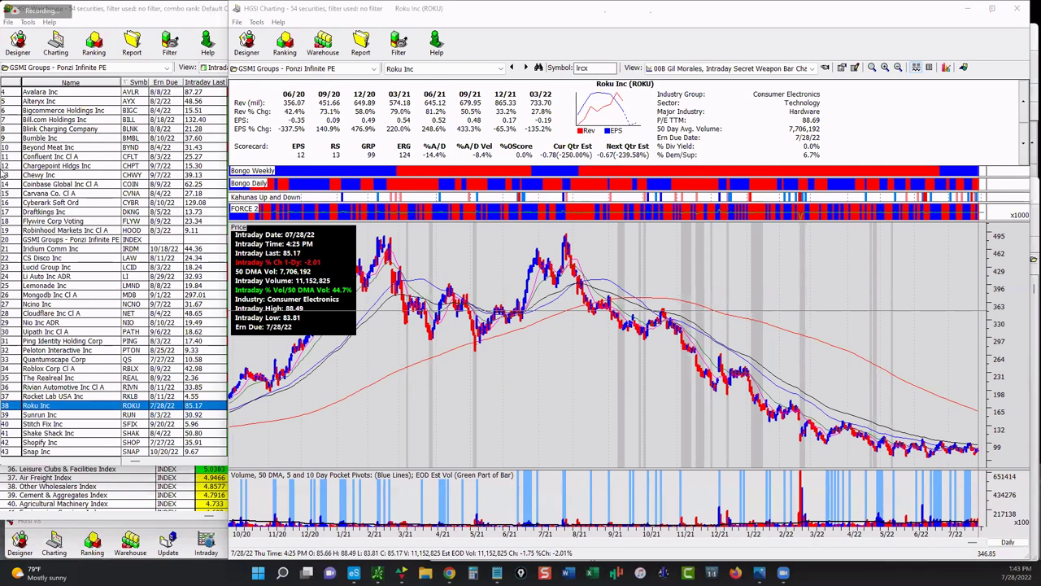
Step: Chart Avalara (AVLR) with its time span narrowed to 2022, and review the listed stocks' charts through Blink Charging (BLNK)
click(39, 92)
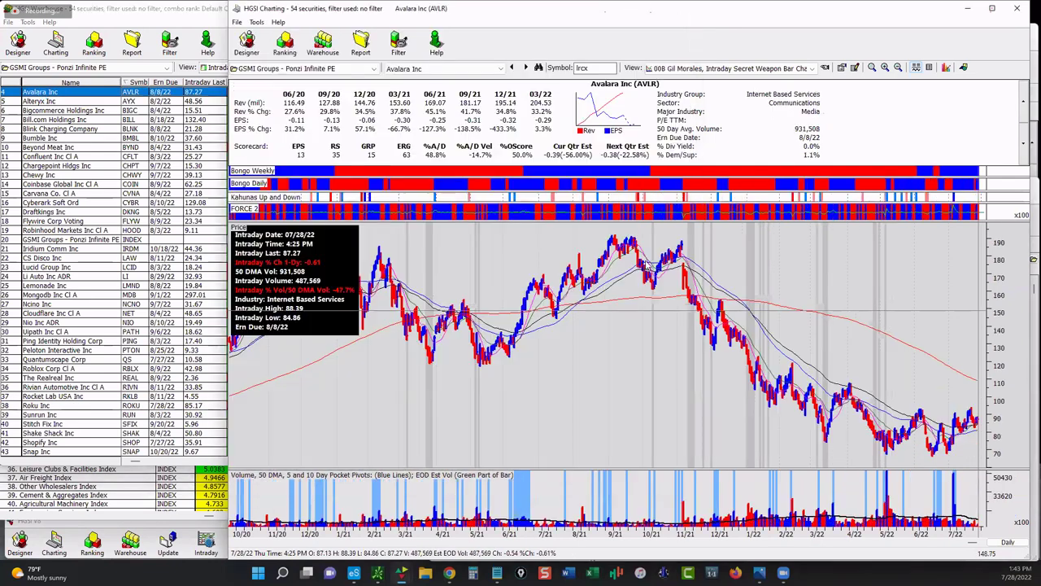
click(885, 68)
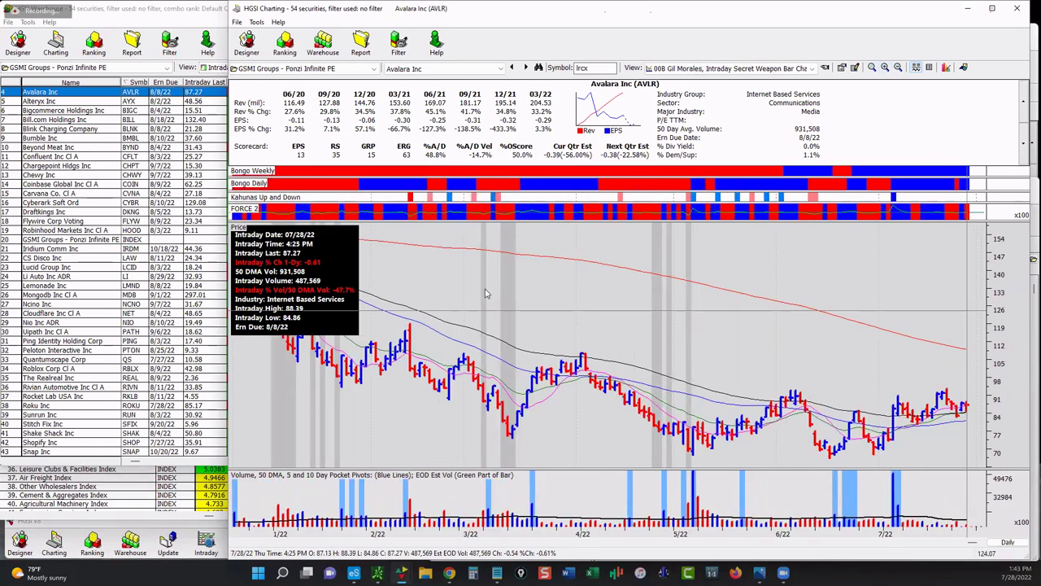
click(439, 68)
key(Down)
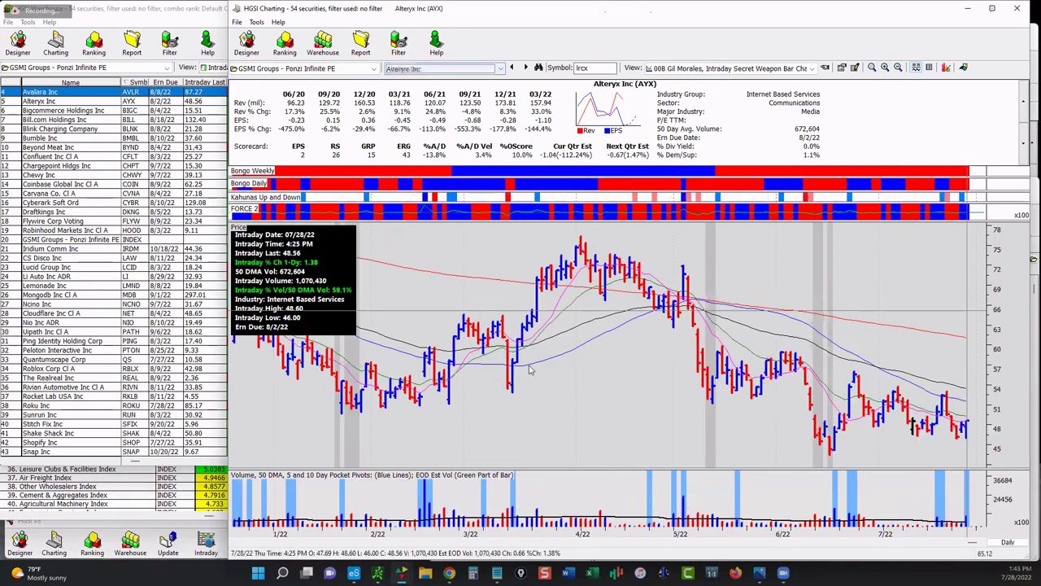
key(Down)
key(Down)
key(Down)
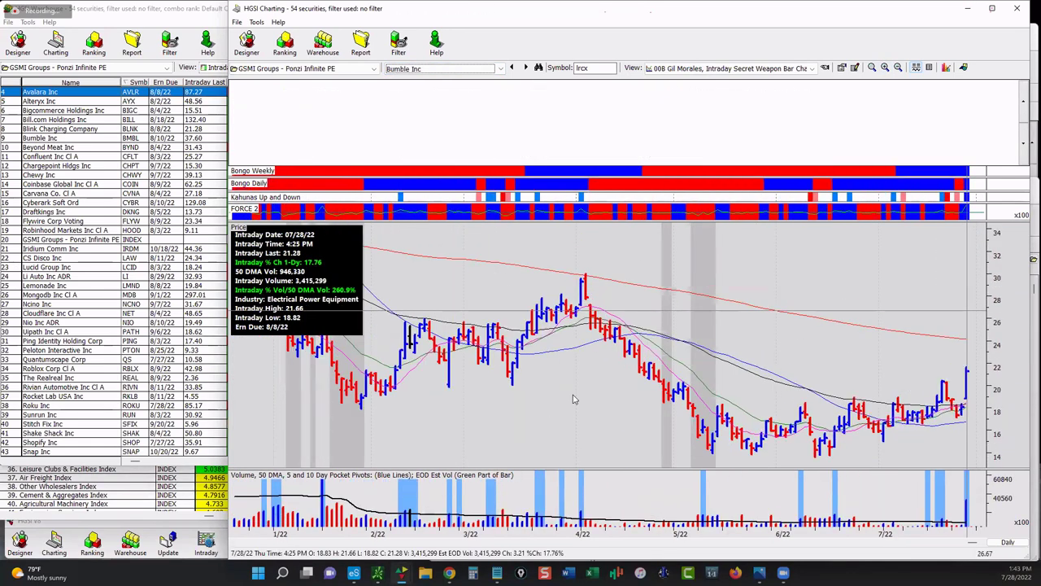
key(Up)
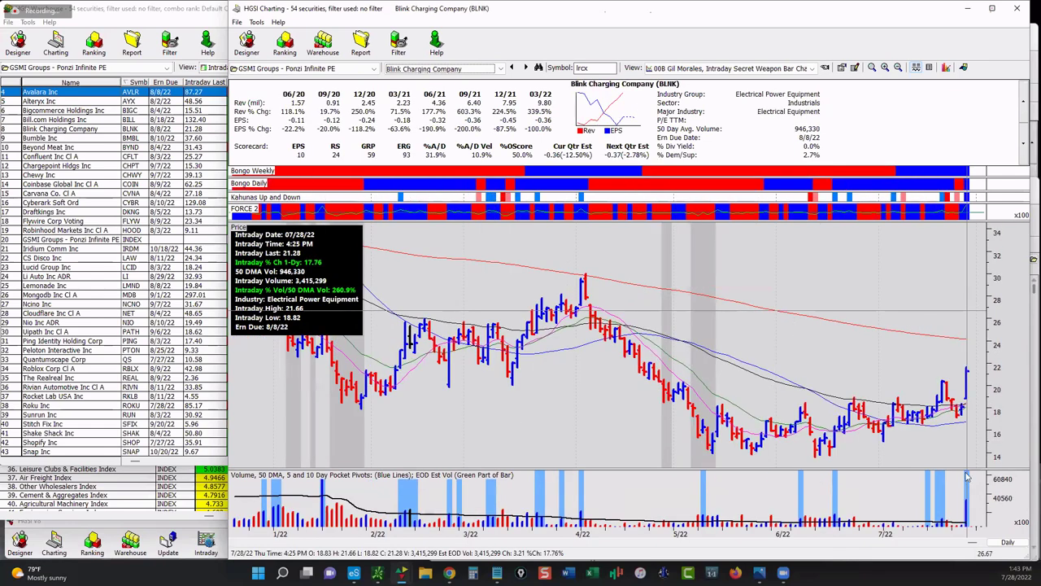
Step: Review the charts in list order from Bumble (BMBL) through the Ponzi Infinite PE Index
key(Down)
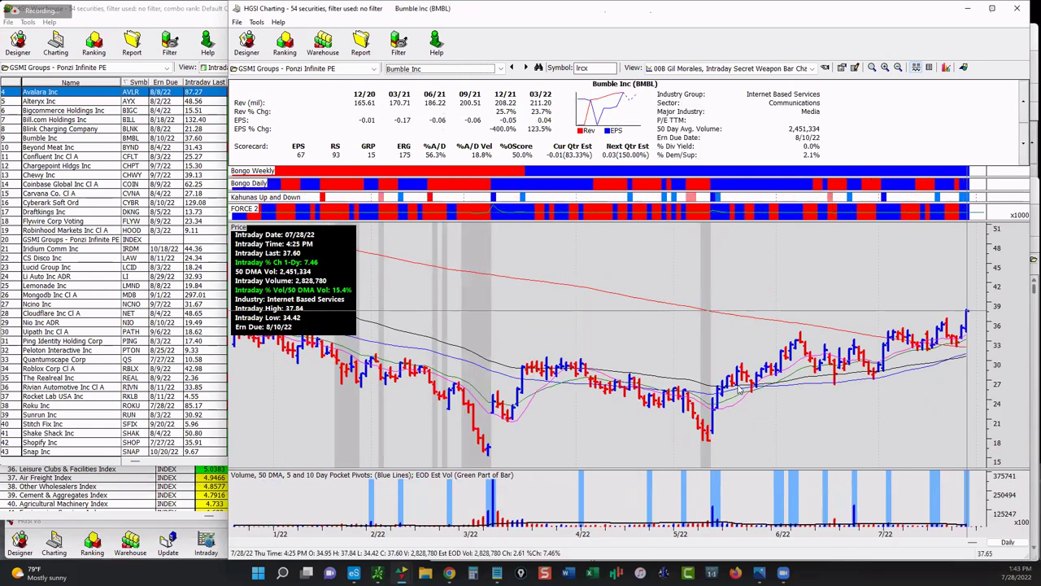
key(Down)
key(Down)
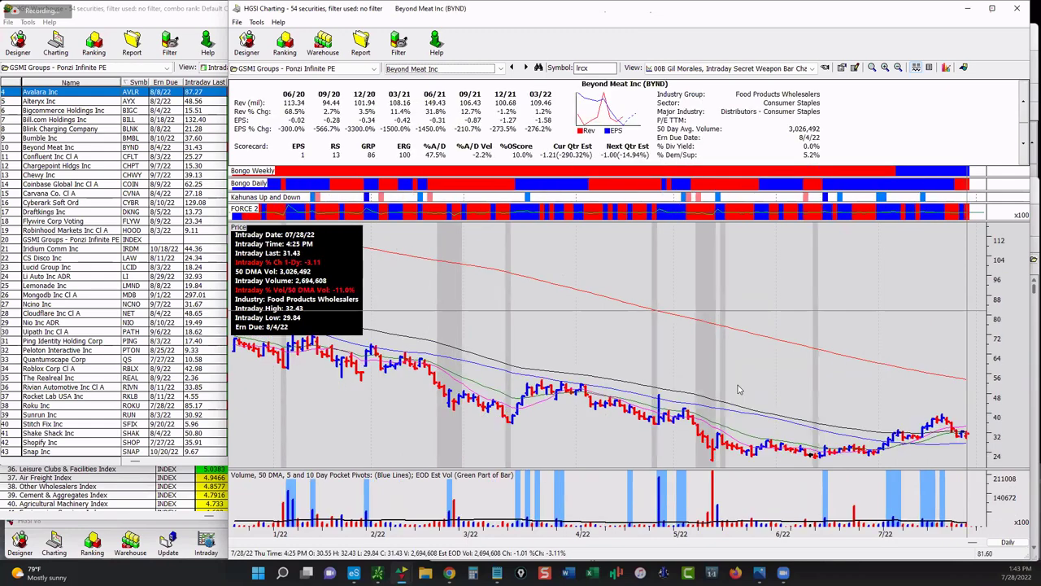
key(Down)
key(Down)
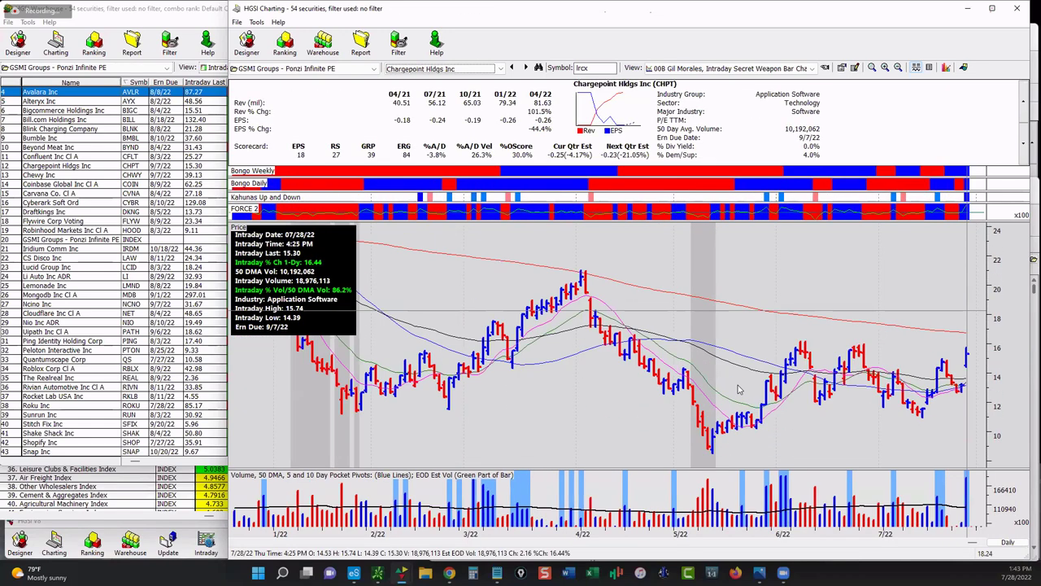
key(Down)
key(Down)
key(Down)
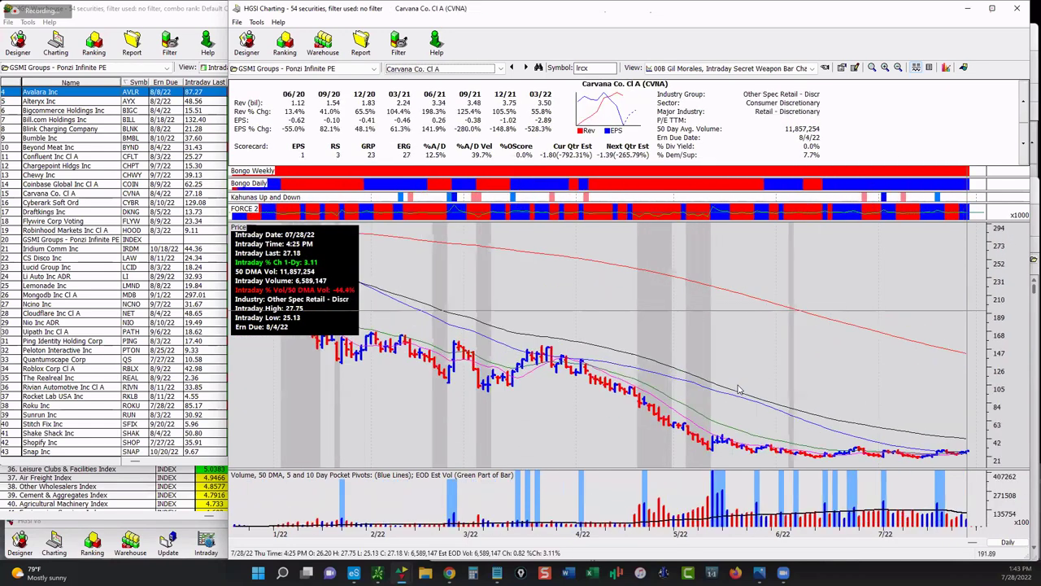
key(Down)
key(Down)
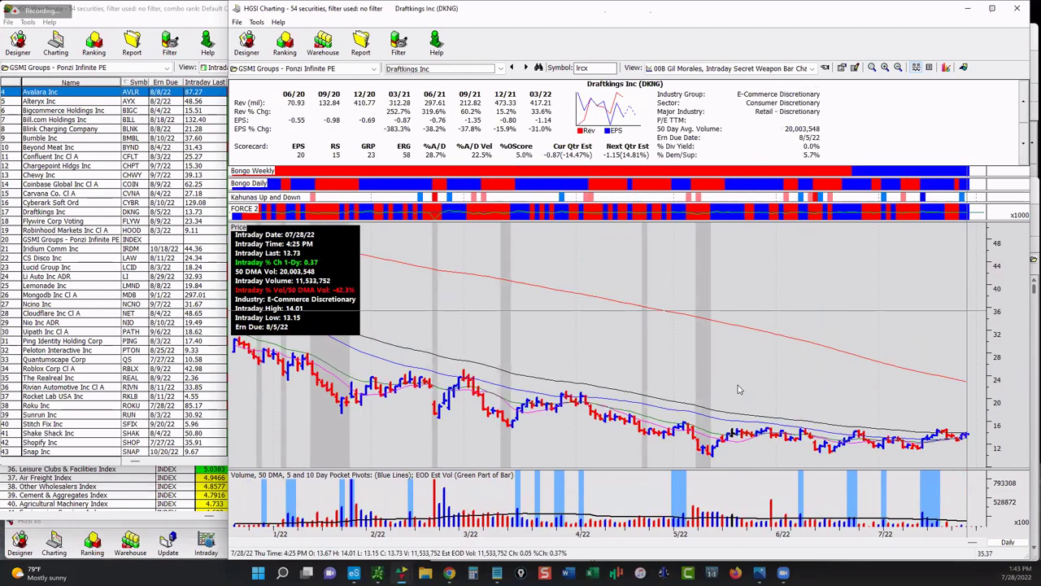
key(Down)
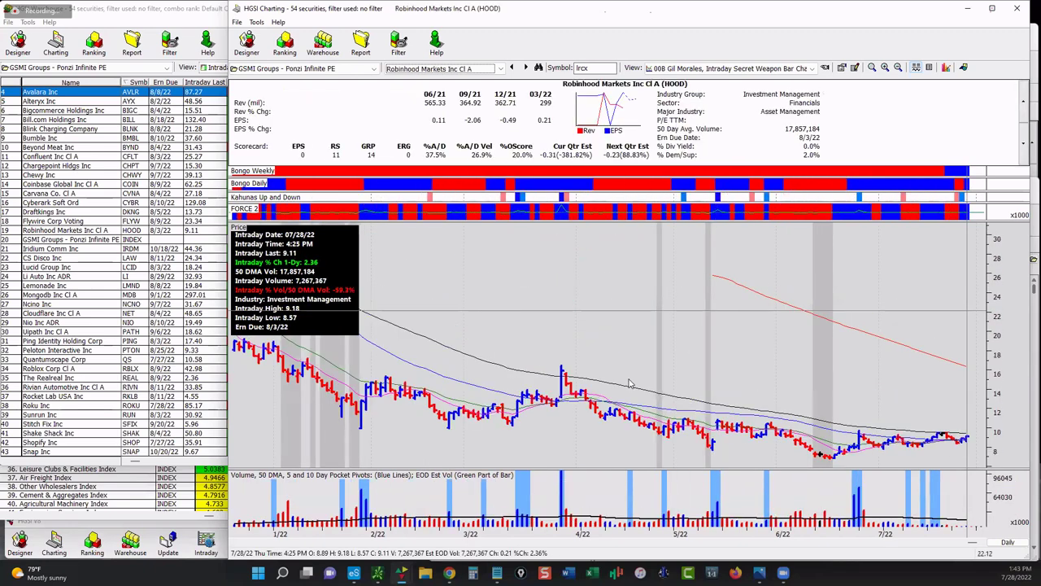
key(Down)
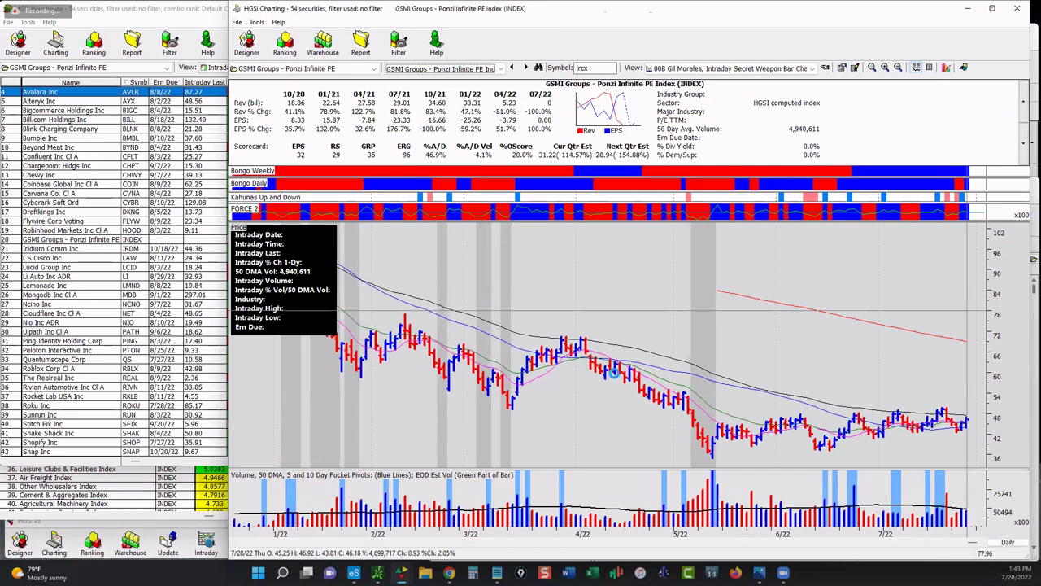
Step: Continue through the listed charts from Iridium (IRDM) to Mongodb (MDB)
key(Down)
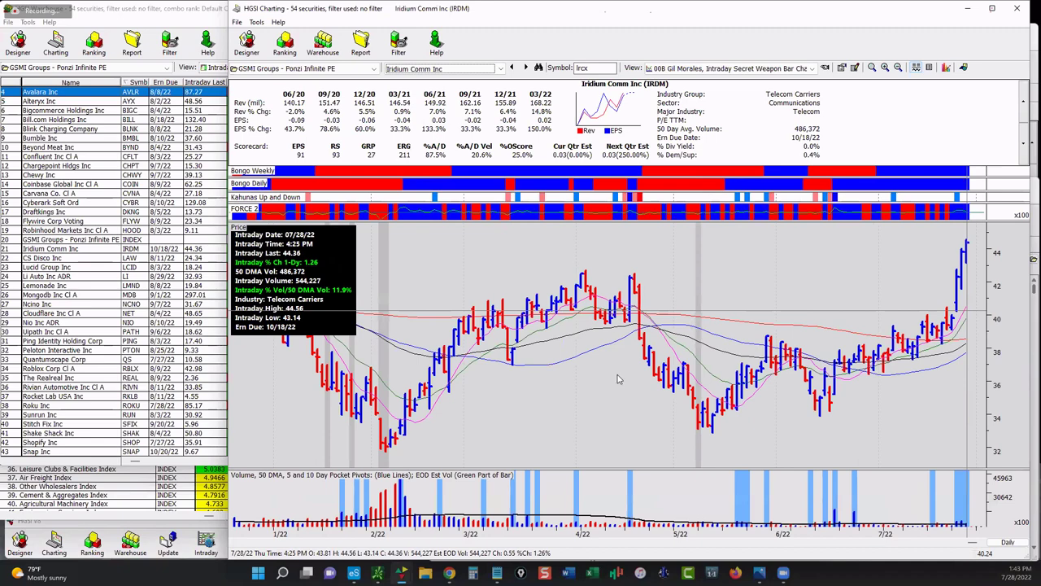
key(Down)
key(Down)
key(Down)
key(Down)
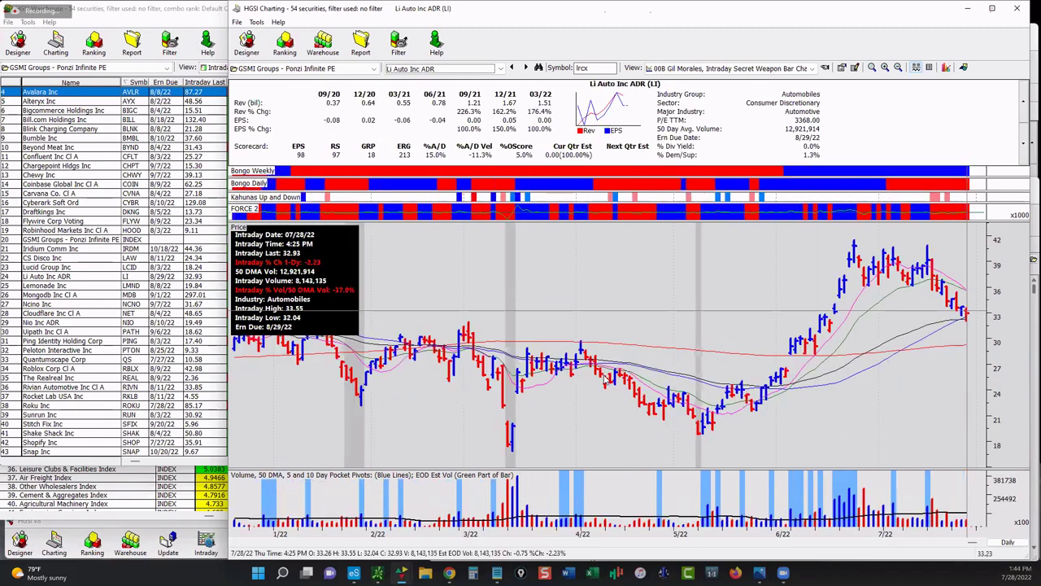
key(Down)
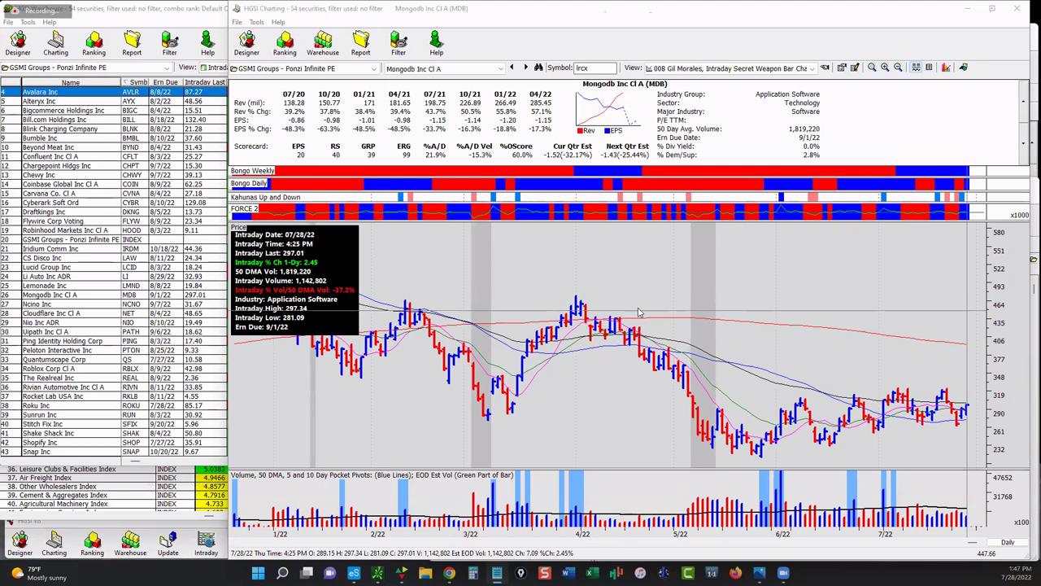
Step: Examine Mongodb's earlier price action back to November 2021 on its daily chart
scroll(628, 327, up, 1)
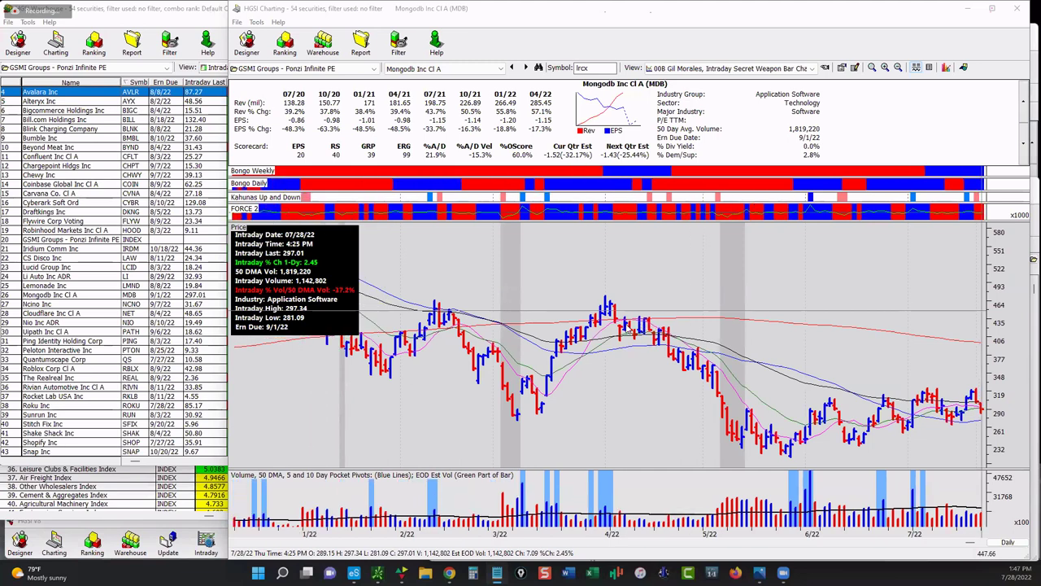
scroll(628, 329, down, 1)
scroll(628, 327, up, 7)
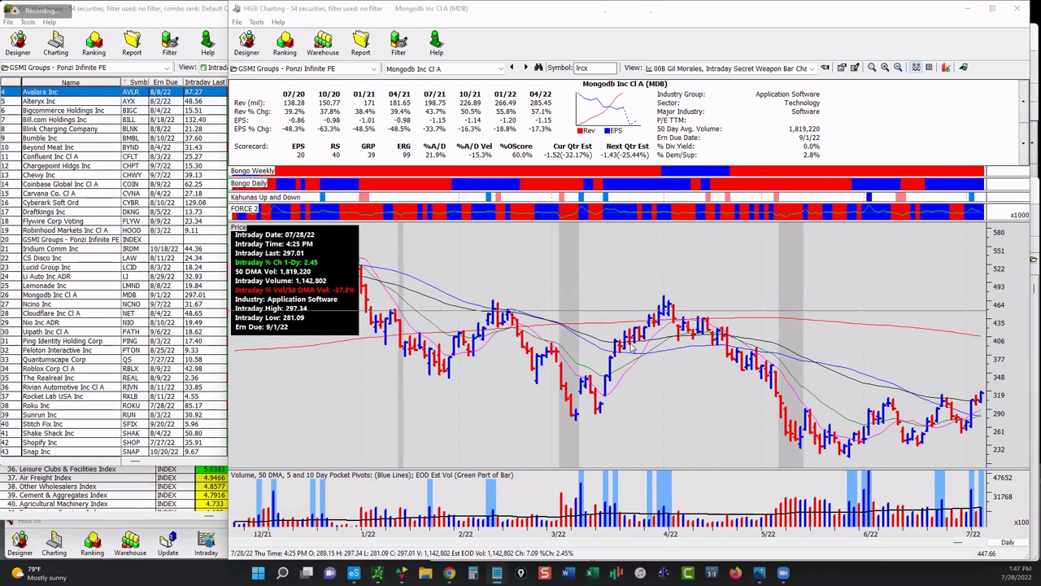
scroll(638, 379, down, 3)
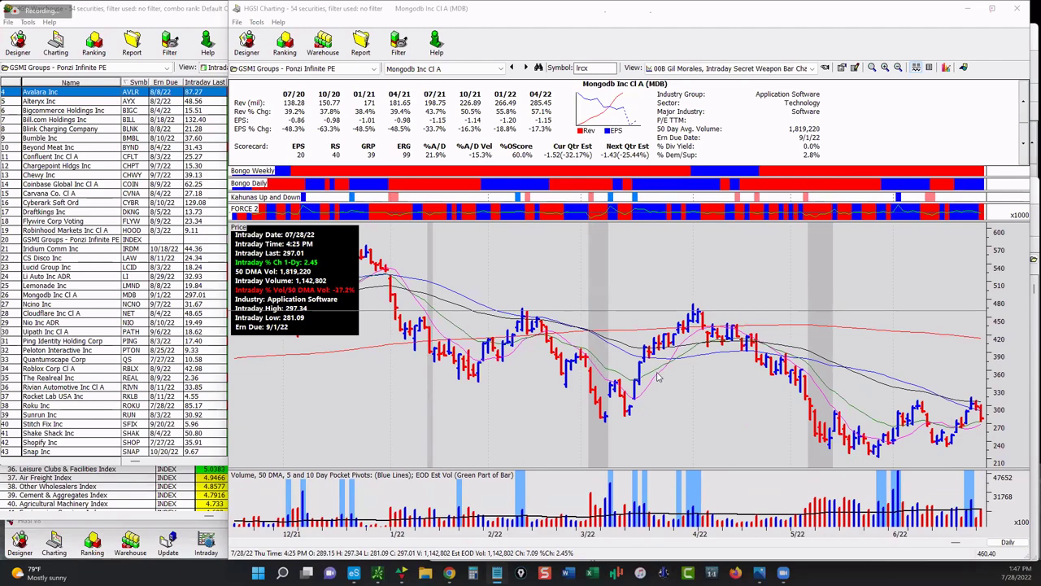
scroll(716, 394, up, 5)
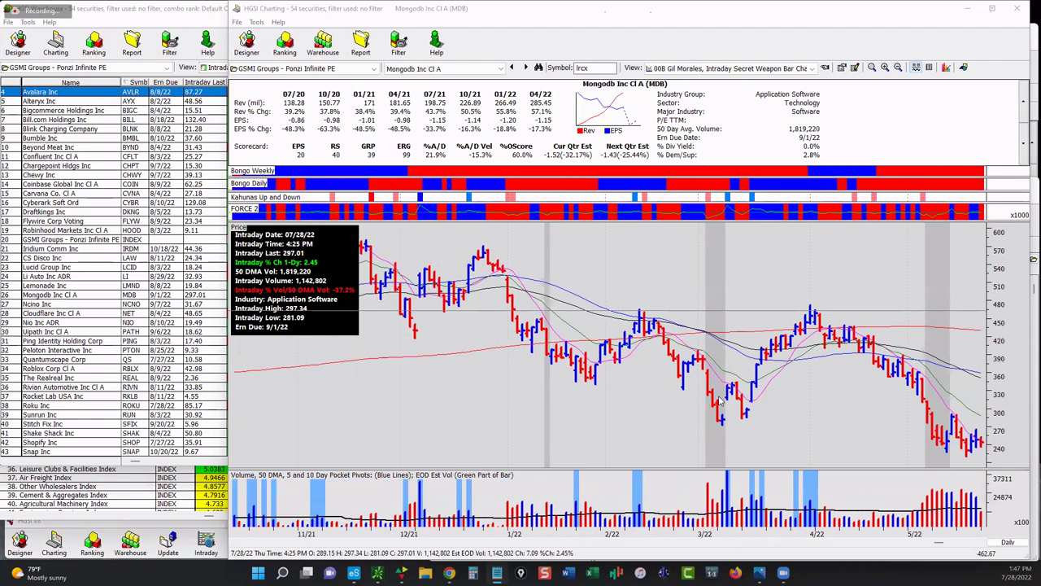
scroll(708, 439, down, 3)
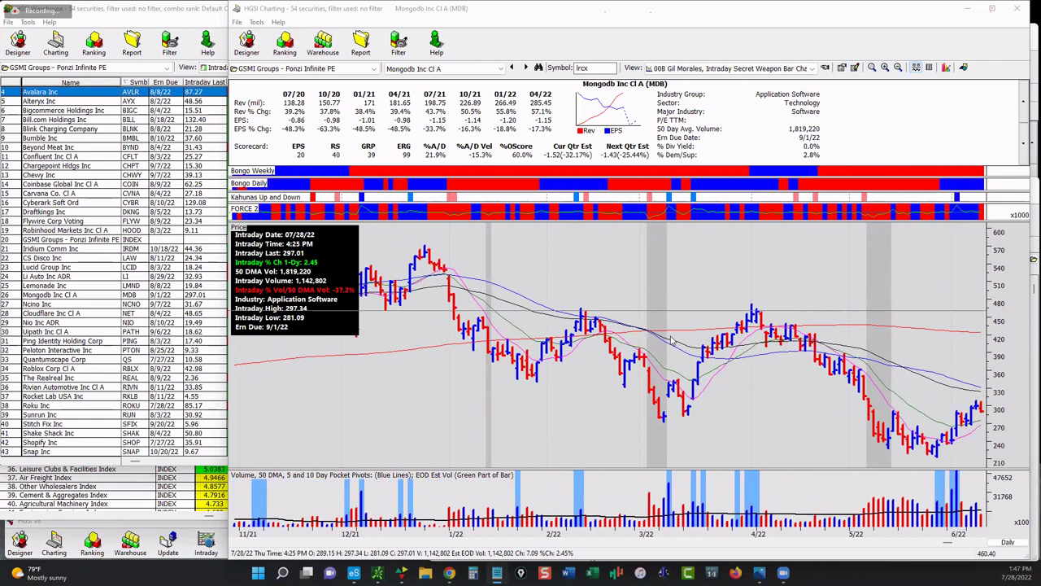
click(618, 284)
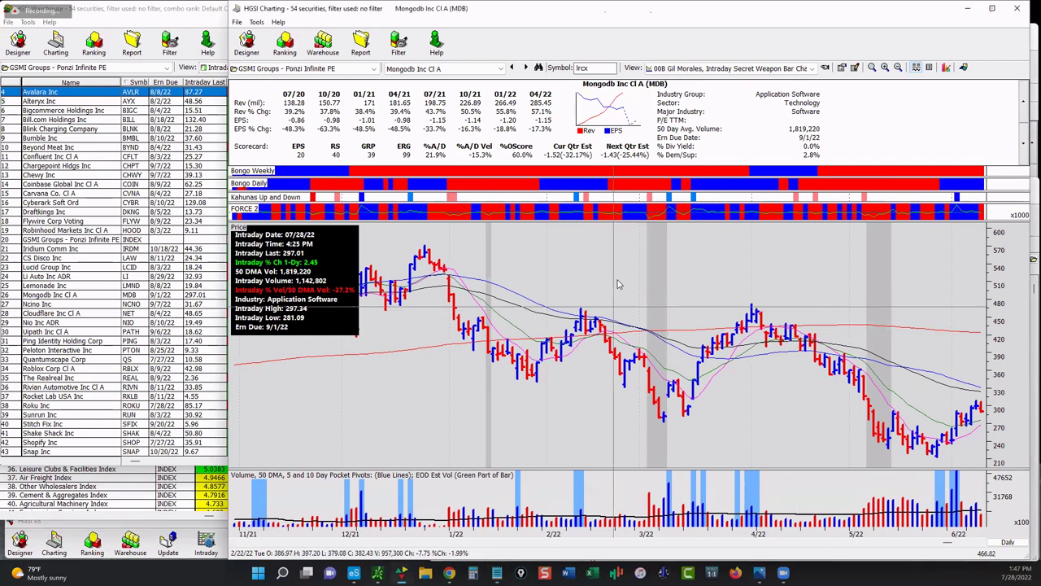
Step: Chart the GSMI Groups - Ponzi Infinite PE Index from the warehouse list and view its price history back to October 2021
double_click(591, 69)
click(81, 240)
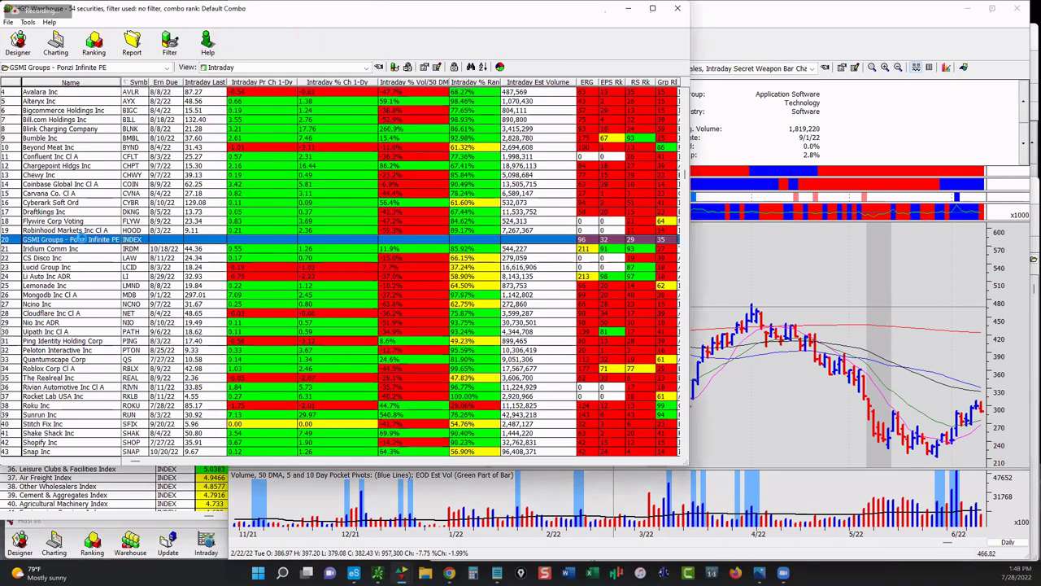
double_click(82, 240)
scroll(574, 342, up, 3)
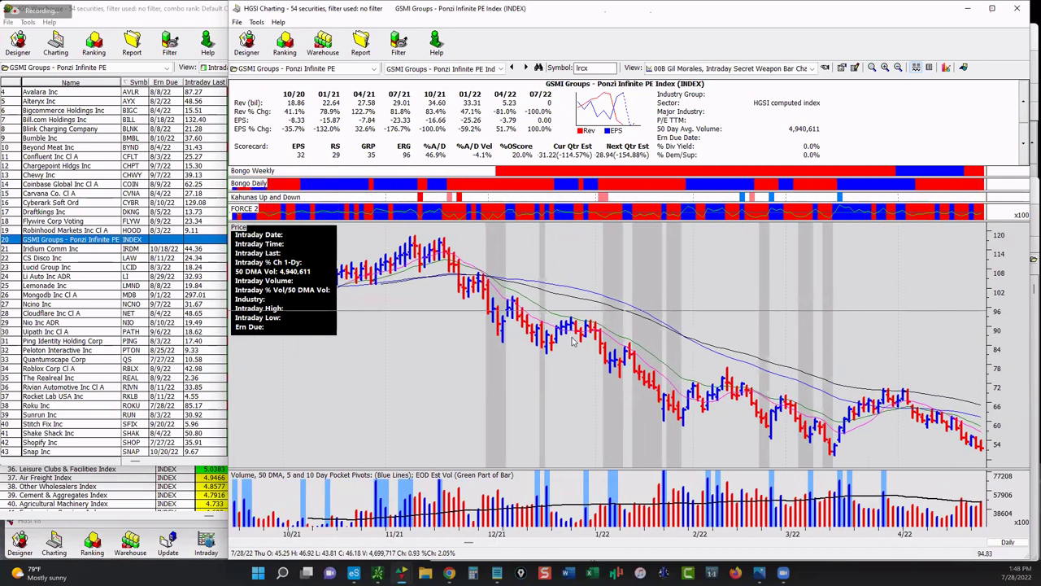
Step: Examine the Ponzi Infinite PE Index from August 2021 through July 2022, widening the charting window to uncover the earliest bars
scroll(573, 341, up, 3)
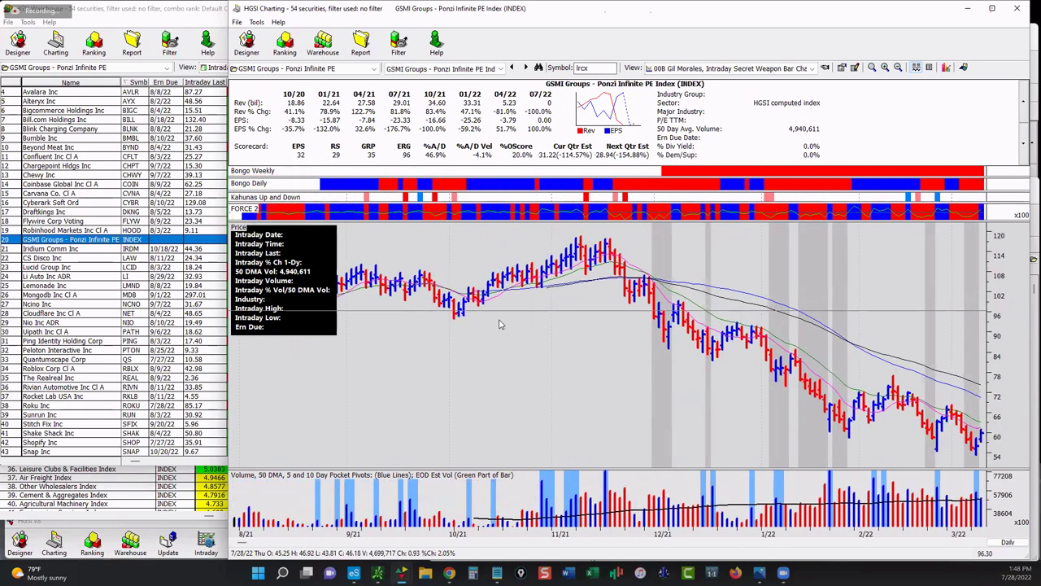
click(898, 68)
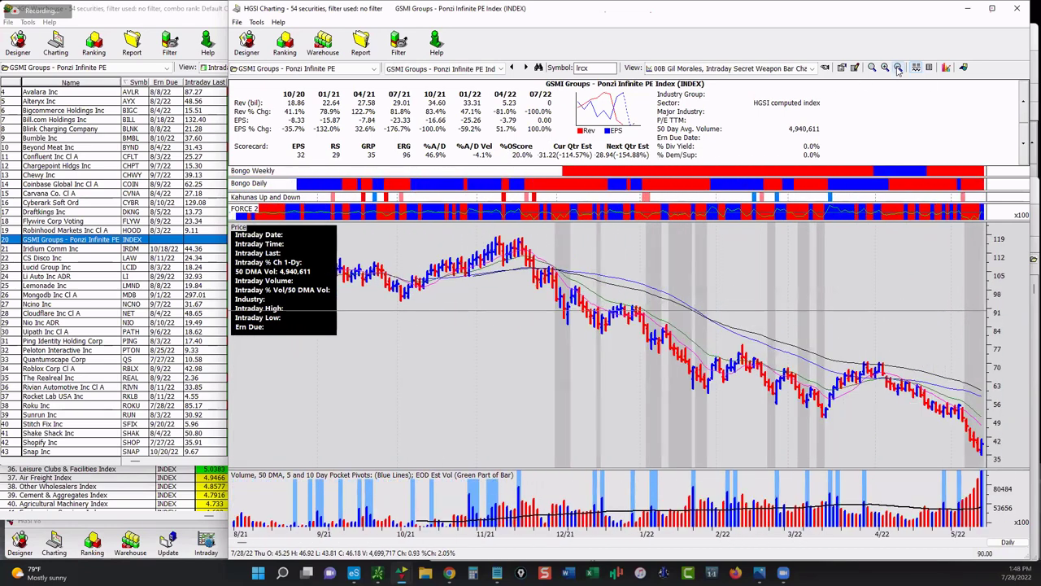
click(898, 69)
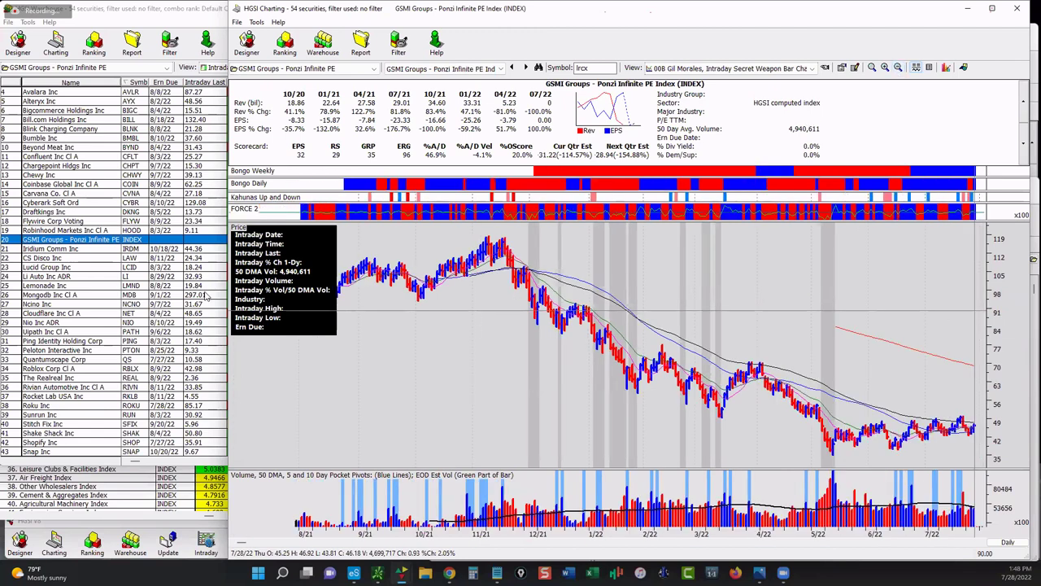
drag(224, 294, 116, 295)
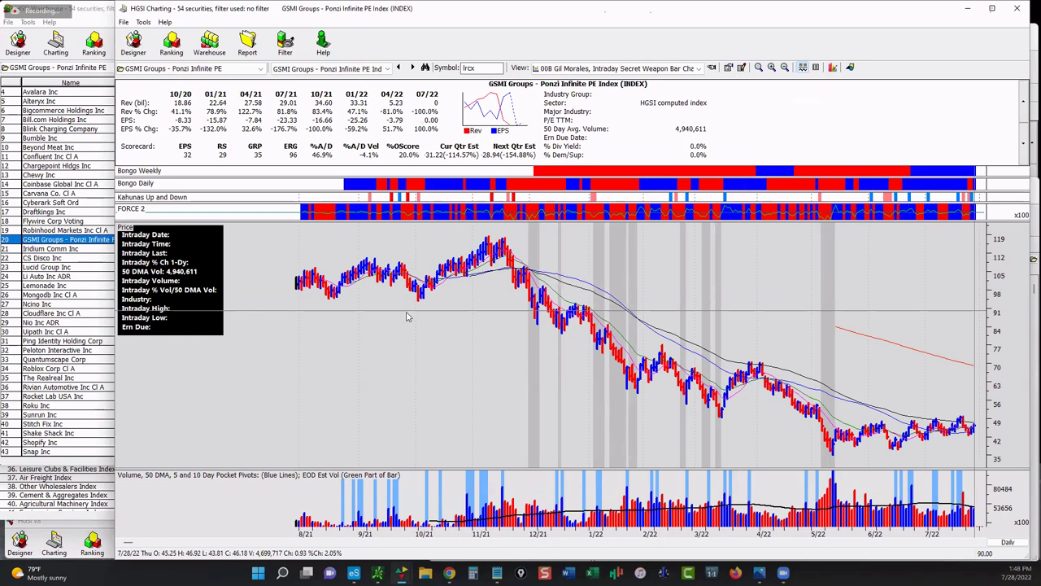
Step: Review the Industries ranking by one-week percent change in the Ranking window
click(399, 575)
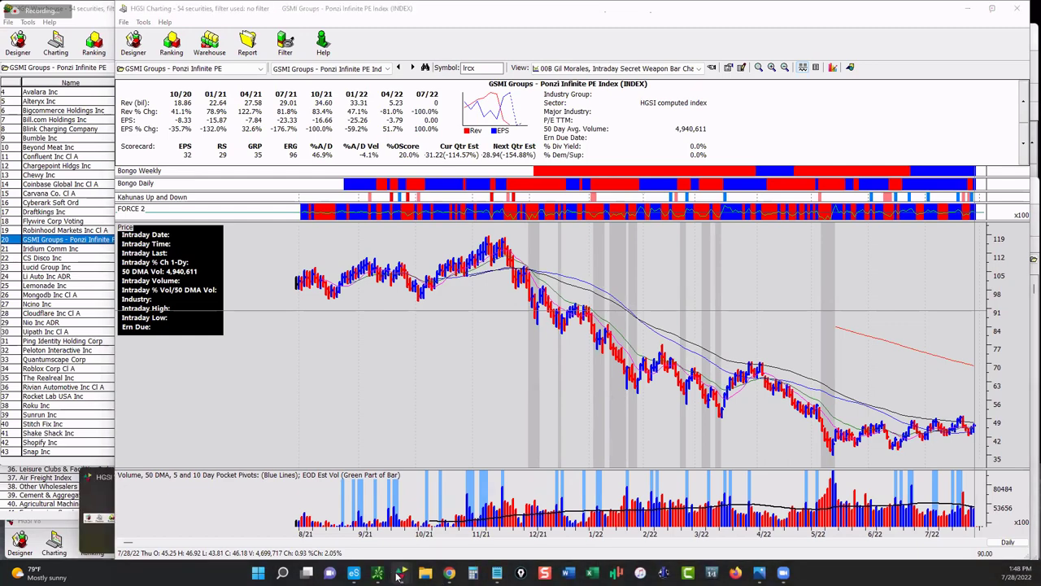
click(470, 512)
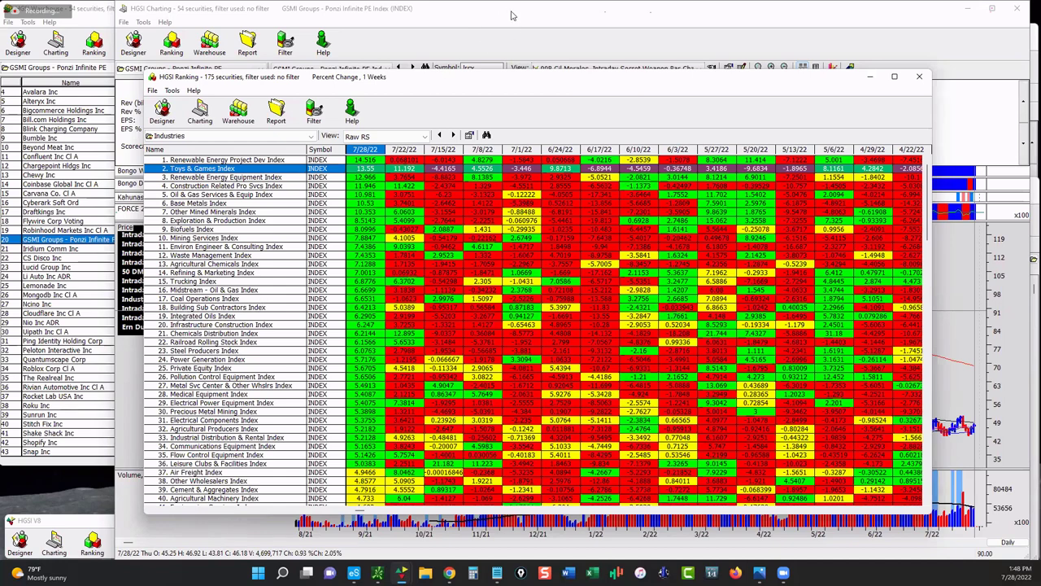
click(55, 237)
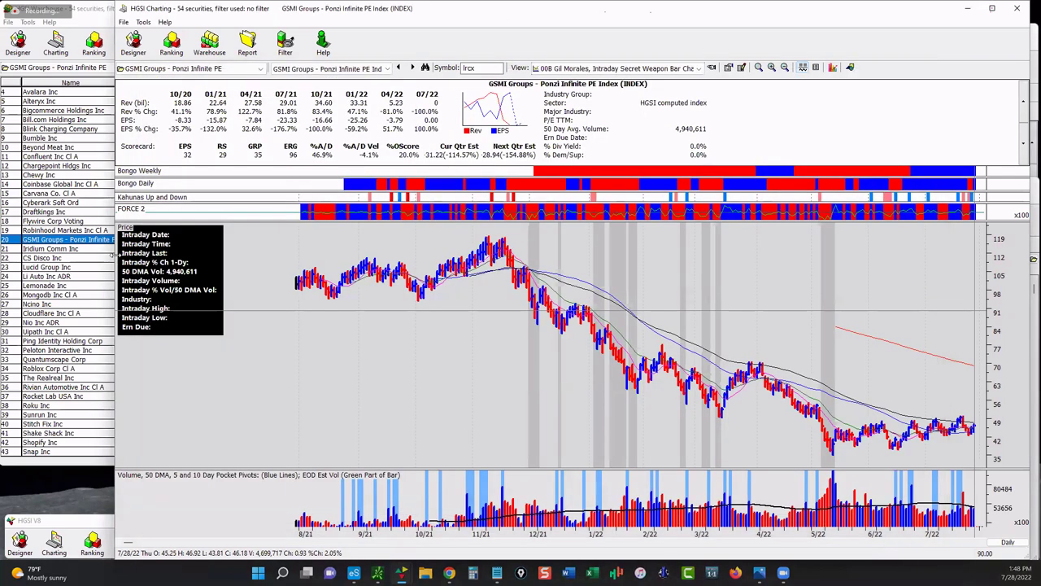
key(alt+Tab)
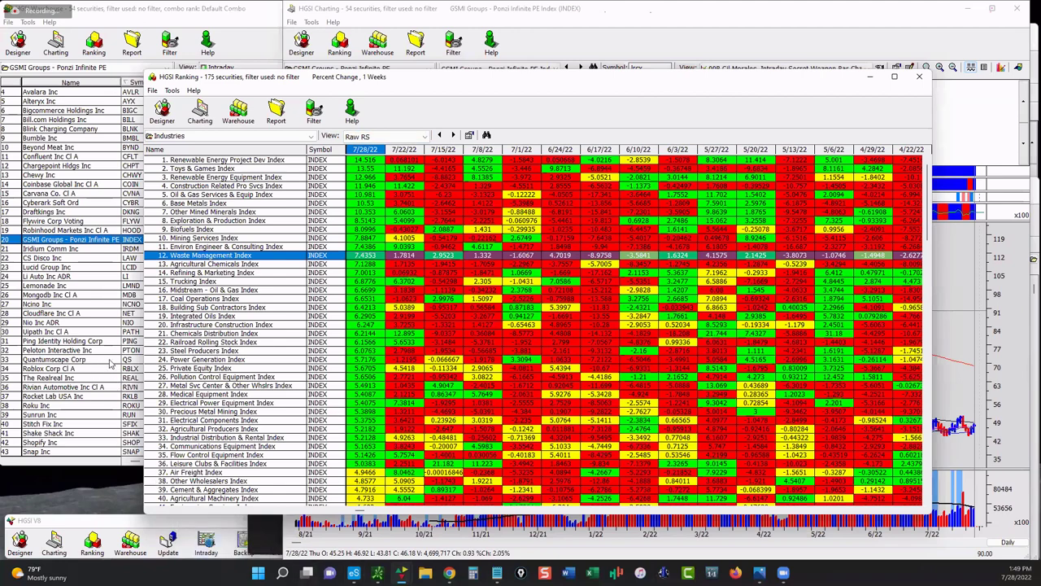
click(208, 136)
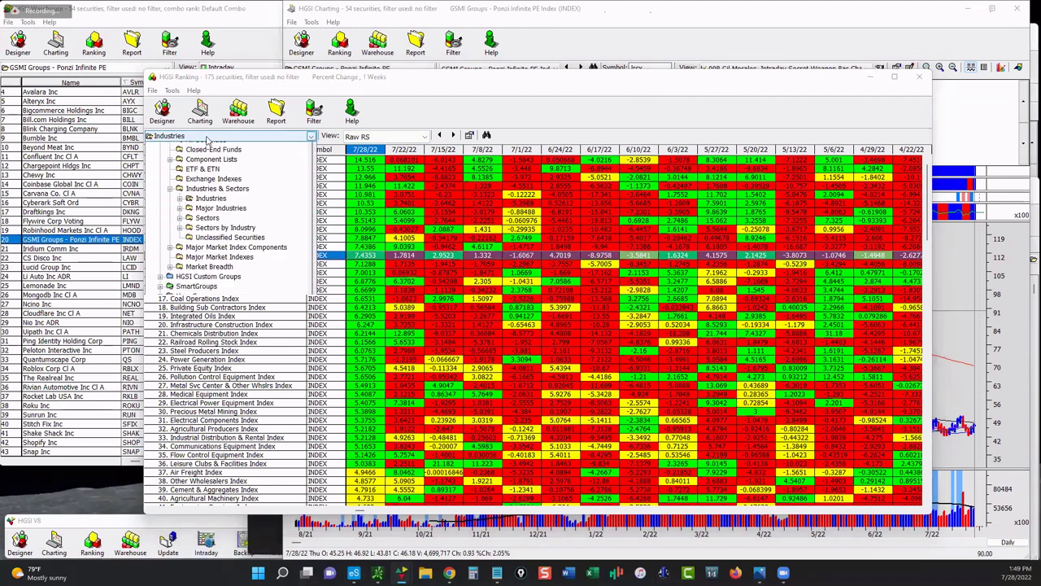
click(207, 140)
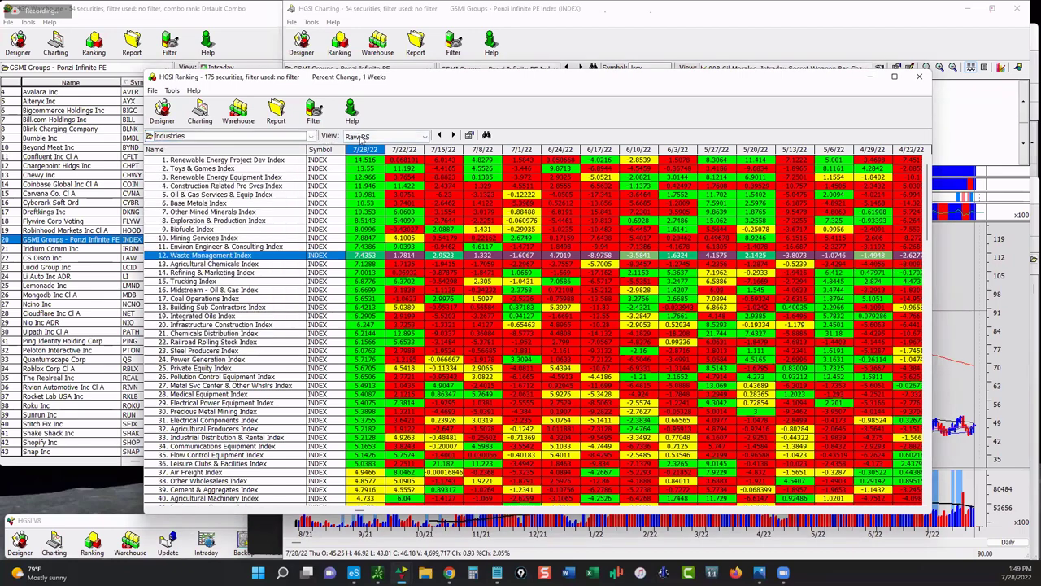
Step: Show the Industries warehouse list in the End of Day view, sorted by % Pr Ch 1-Dy with the largest gains first
key(alt+Tab)
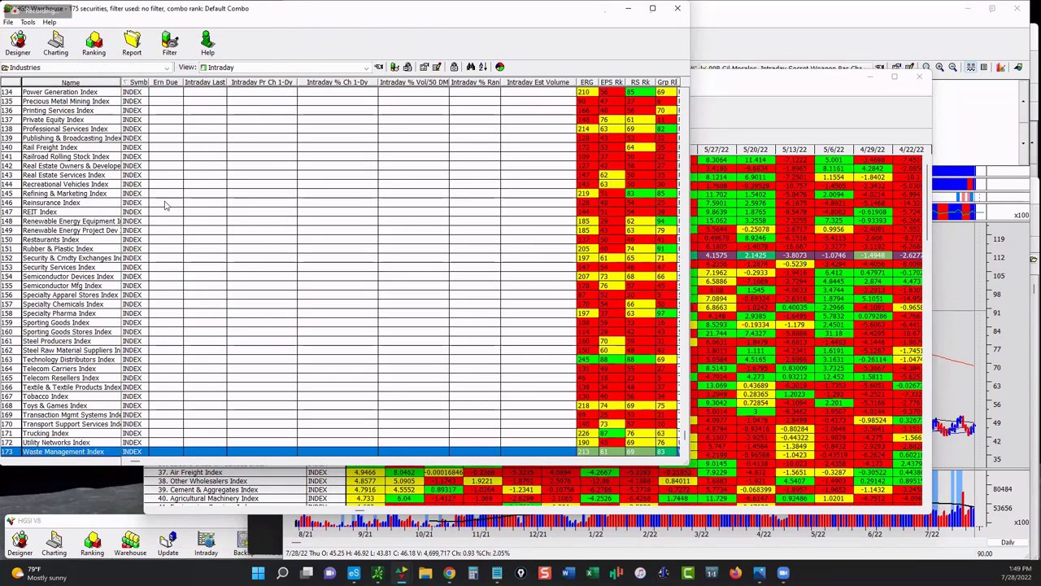
click(366, 70)
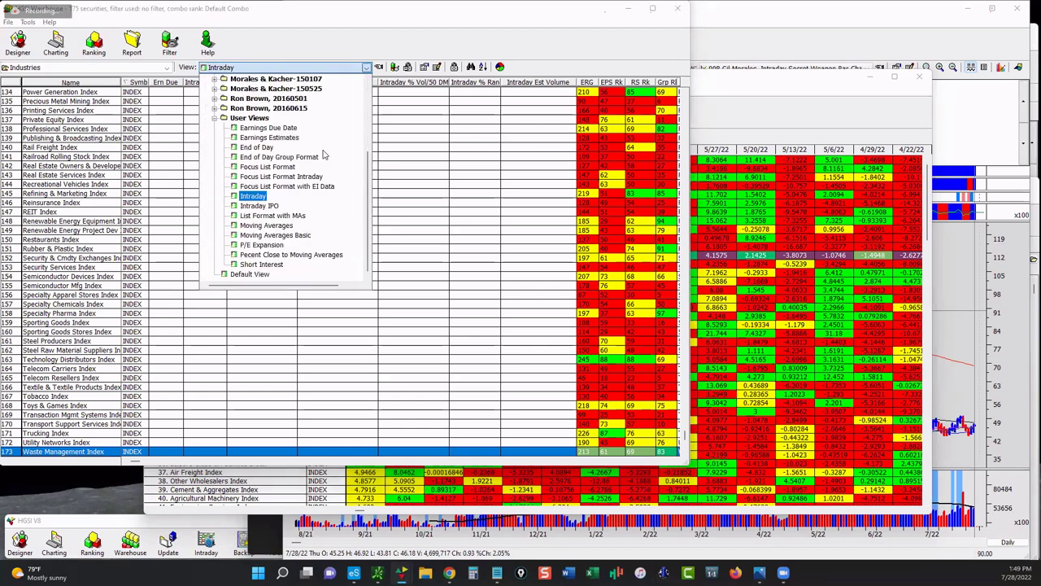
click(269, 151)
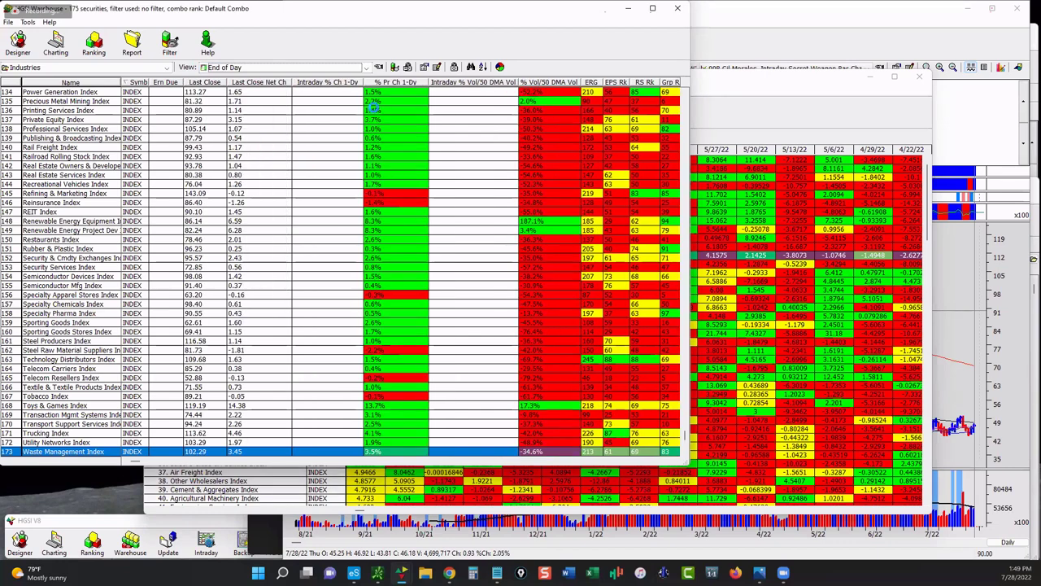
scroll(373, 106, up, 1)
click(382, 82)
scroll(380, 90, up, 3)
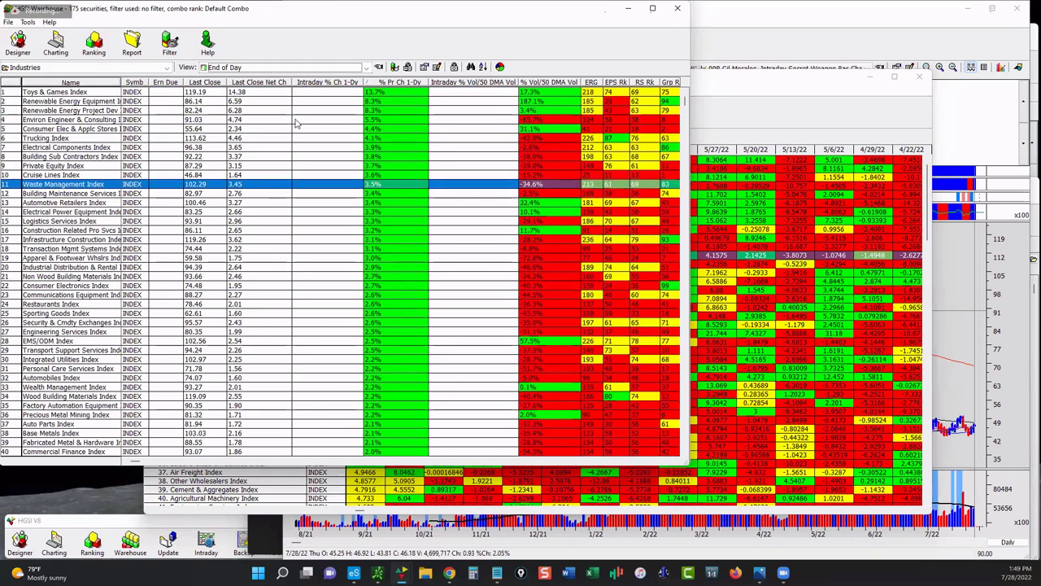
click(380, 85)
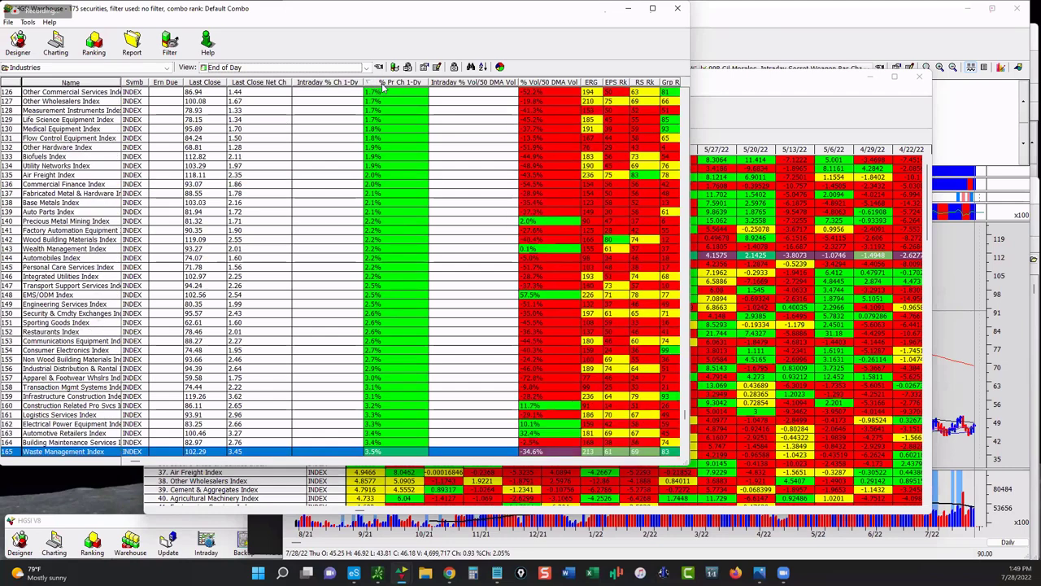
click(382, 82)
scroll(381, 89, up, 2)
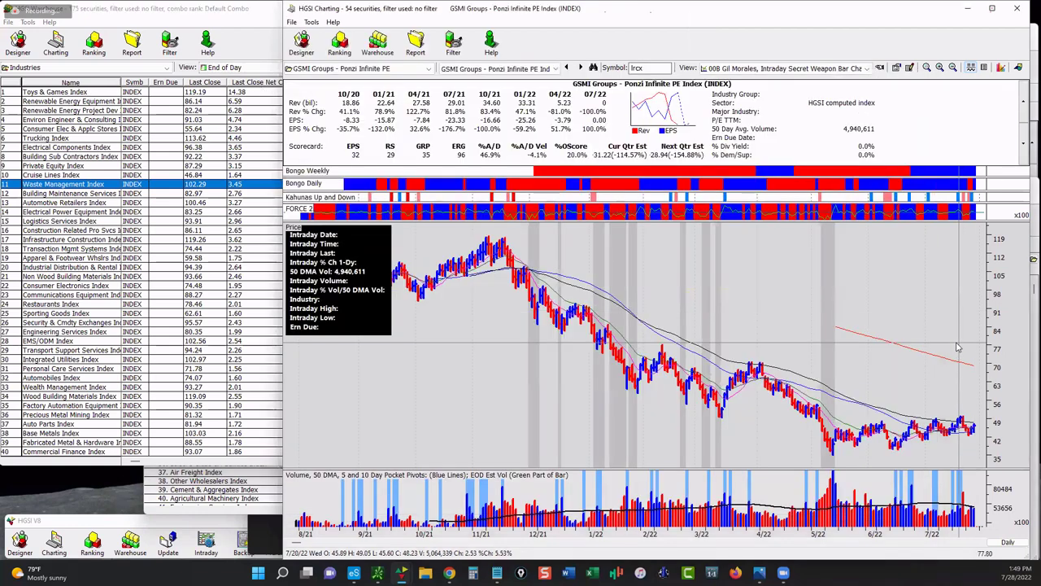
click(963, 347)
key(ctrl+f)
text(f)
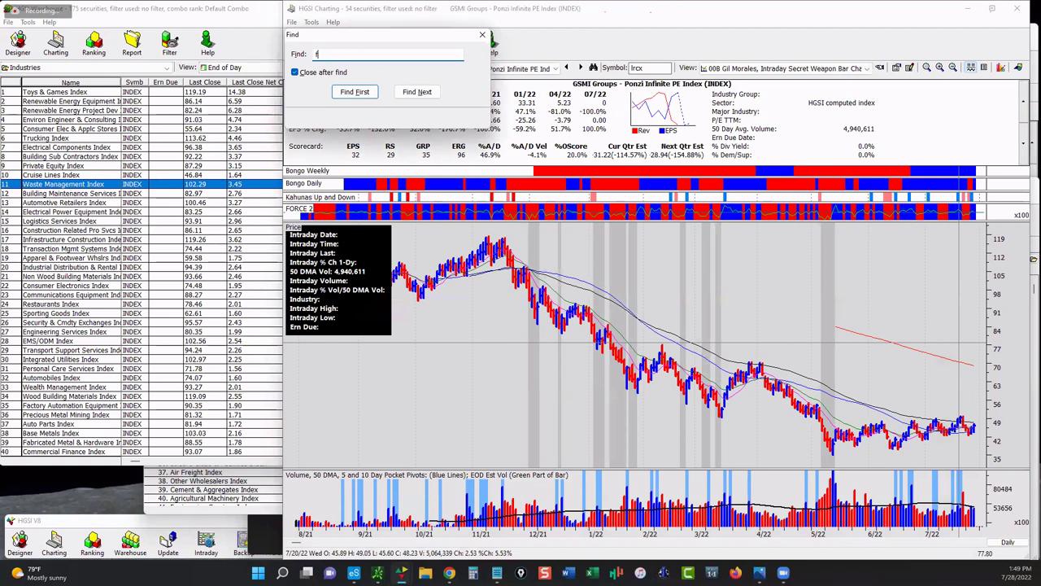
text(nko)
key(Return)
key(Escape)
Step: View the daily charts of Funko (FNKO) and the Renewable Energy Equipment Index from about December 2021 onward
double_click(636, 67)
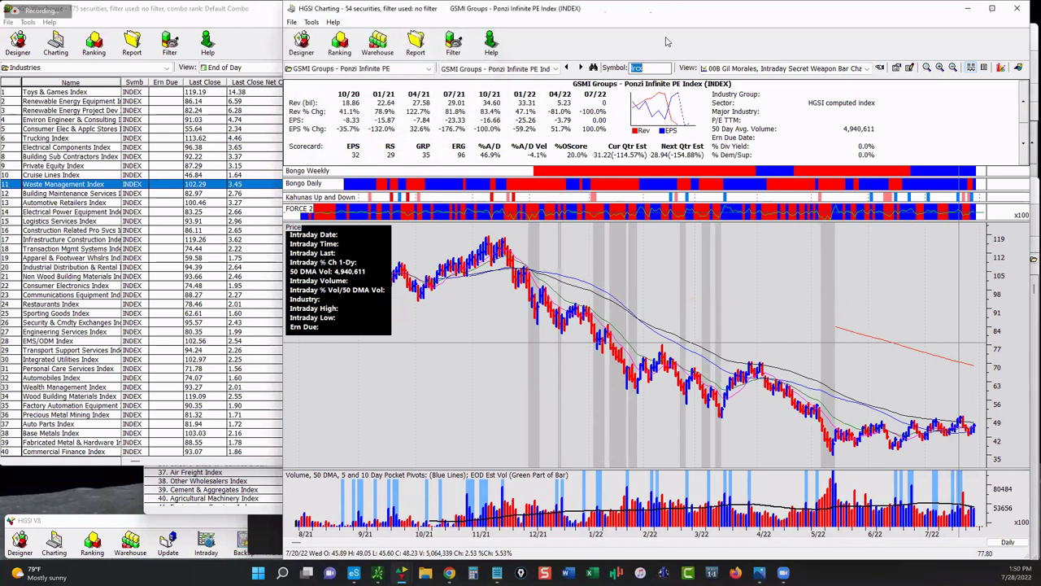
text(fnko)
key(Return)
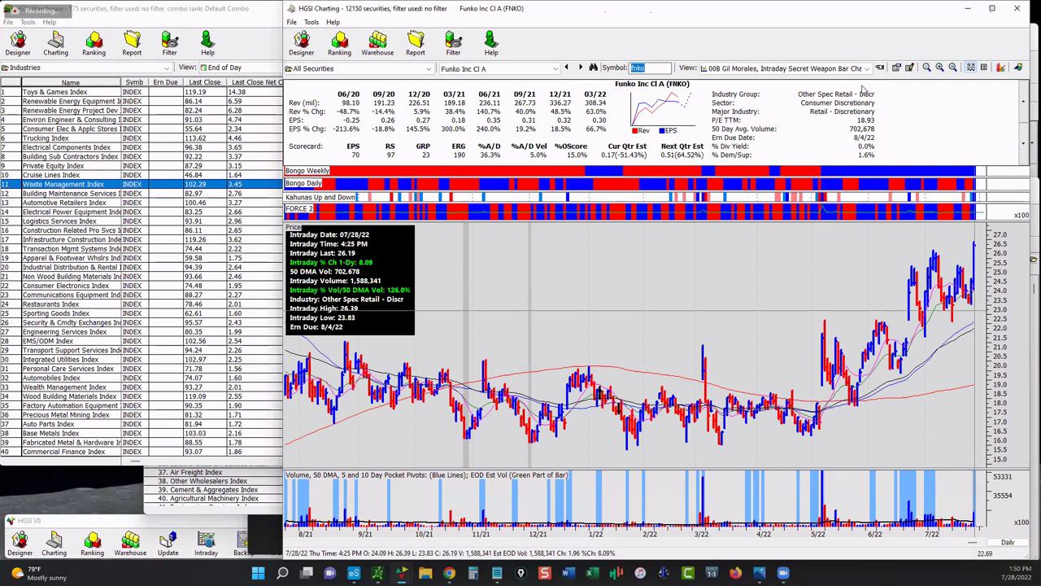
click(940, 69)
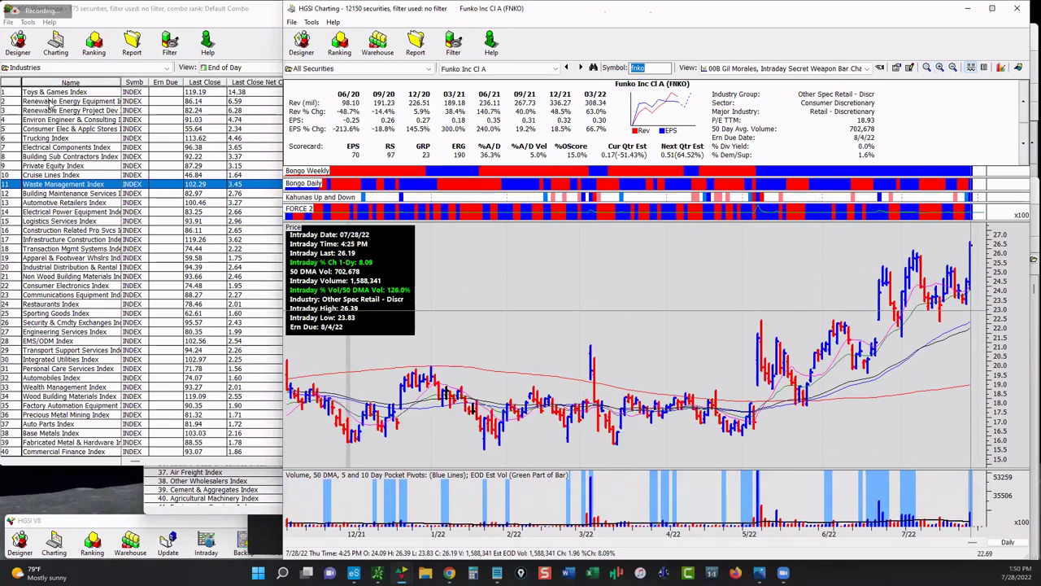
click(51, 101)
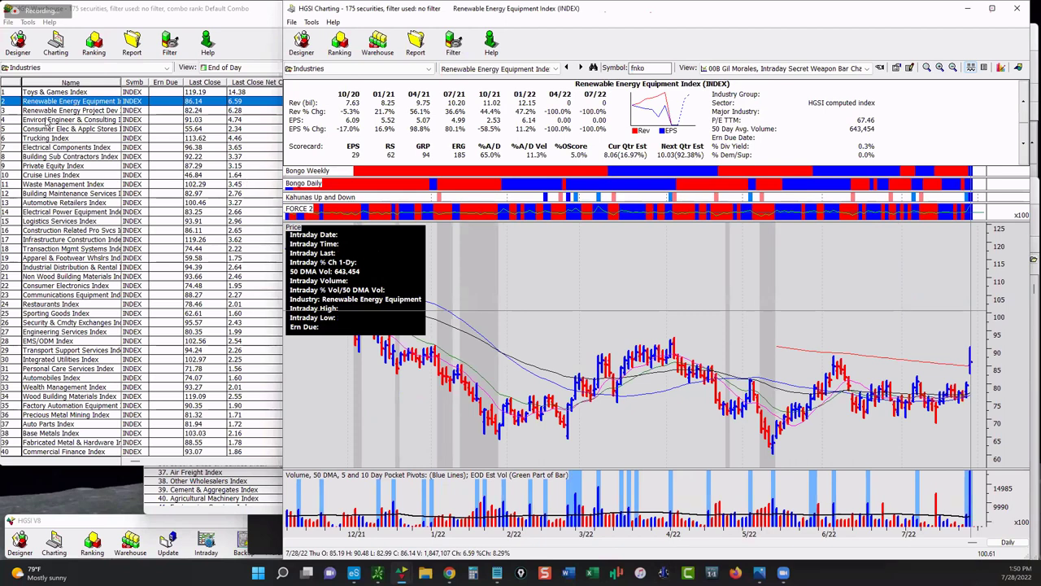
Step: Load the GSMI Groups - Solars list in the warehouse and chart Enphase Energy (ENPH) back to August 2021
click(94, 69)
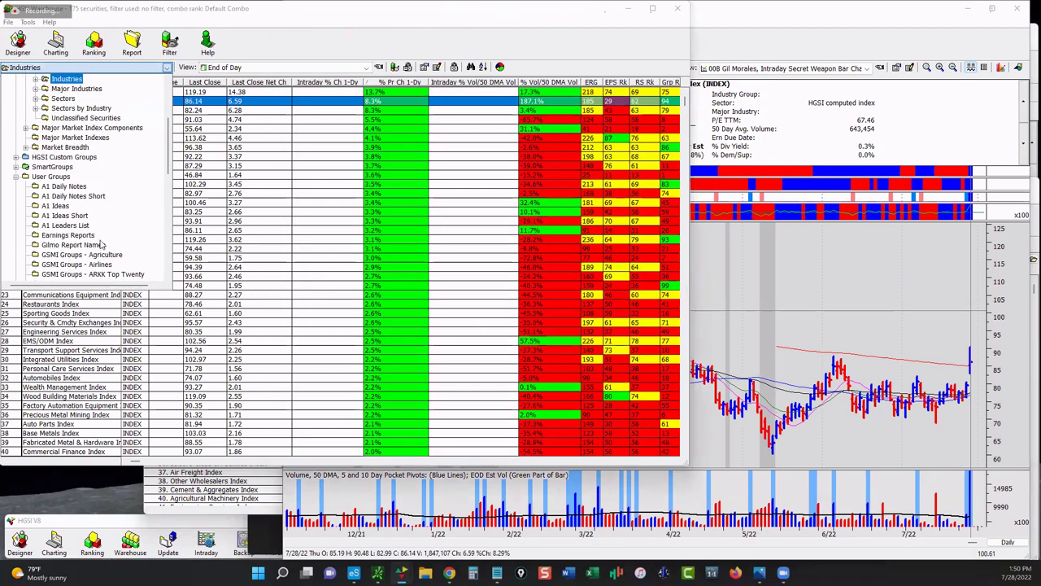
scroll(104, 248, down, 3)
scroll(104, 249, down, 5)
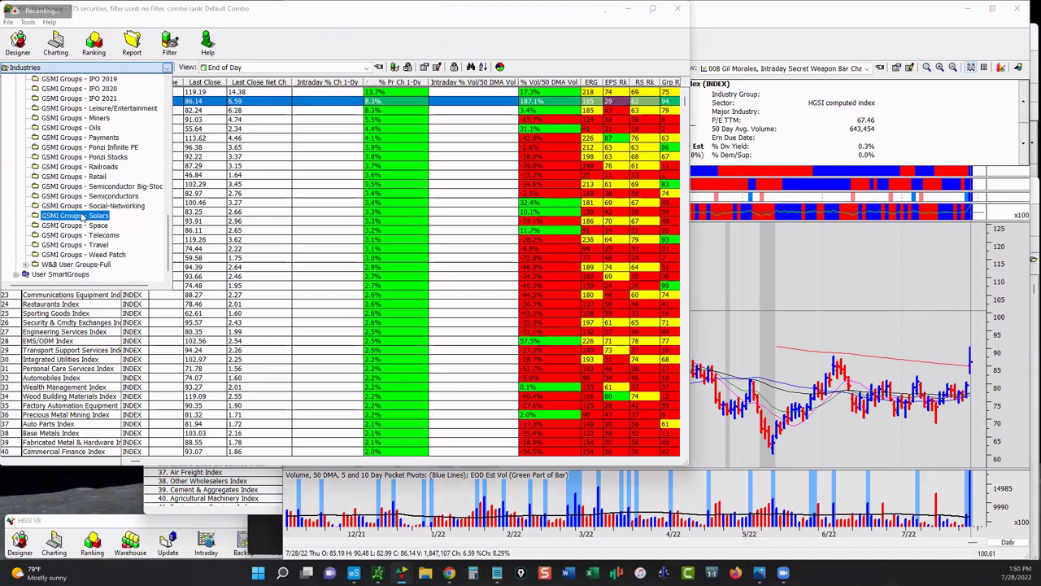
click(81, 217)
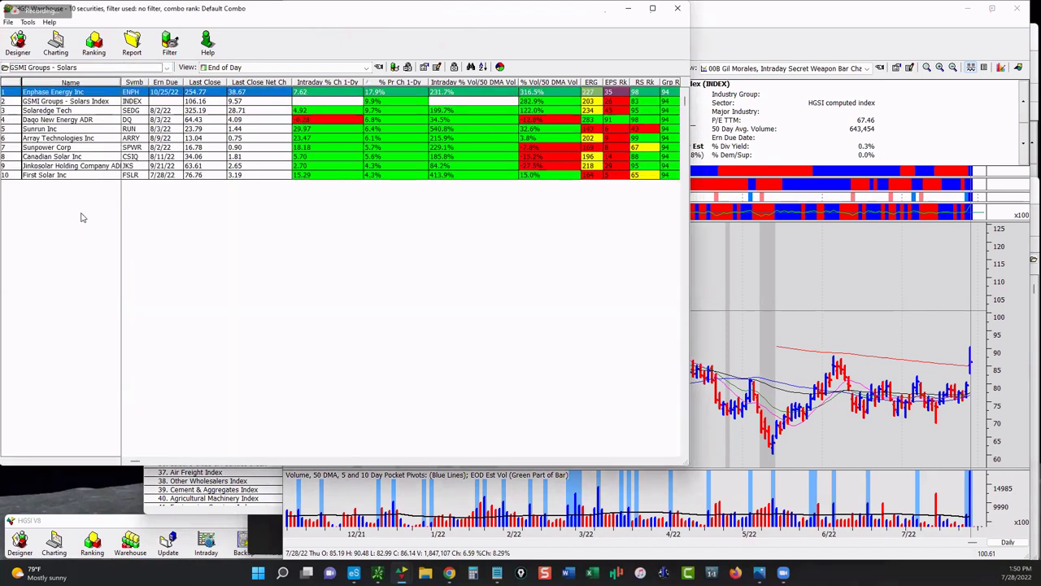
double_click(63, 93)
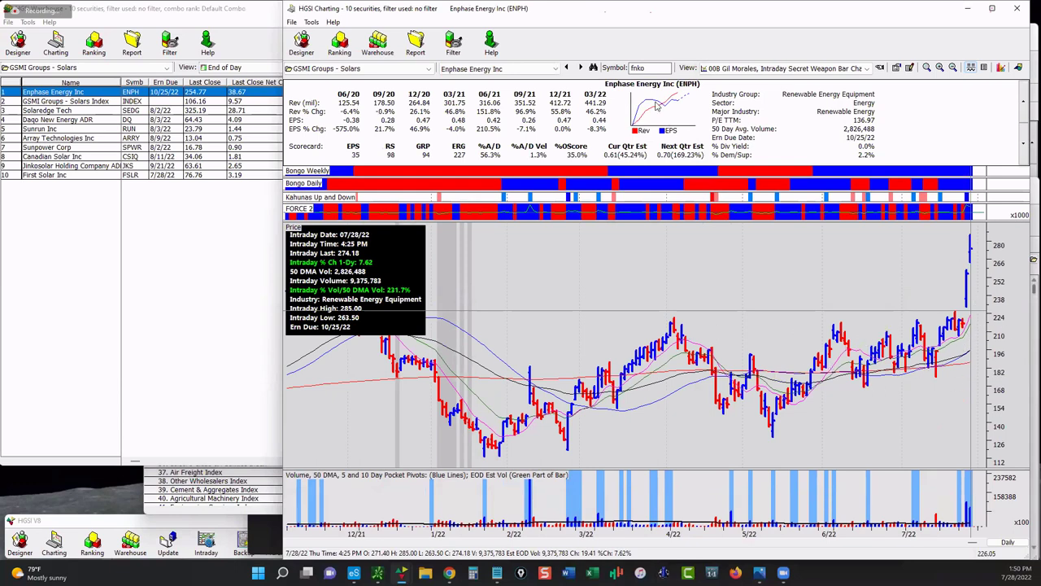
click(953, 68)
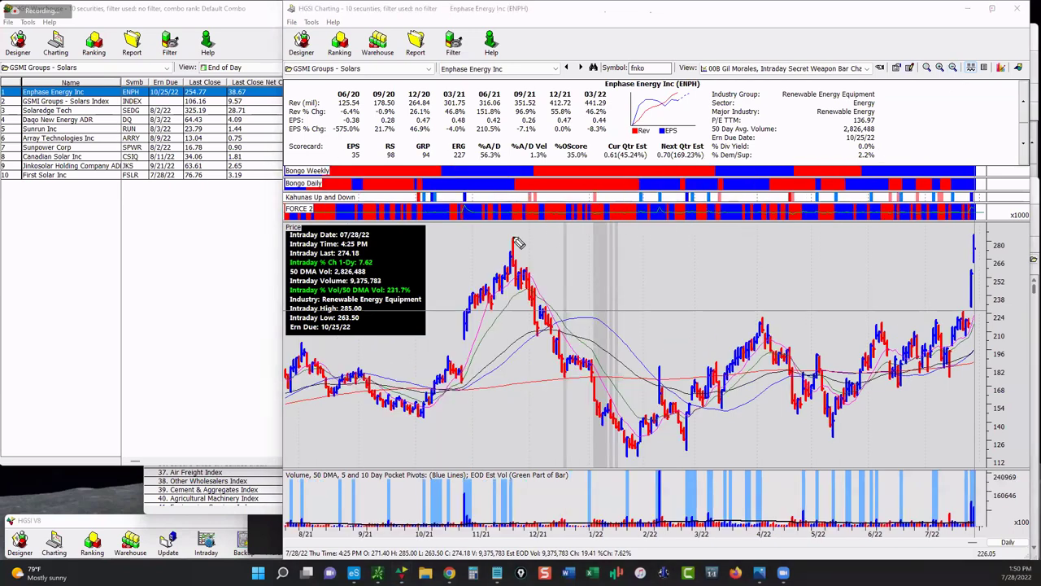
Step: Mark Enphase's November 2021 high and the possible moves from its latest bar with freehand lines and arrows, and erase the markings
drag(513, 238, 978, 242)
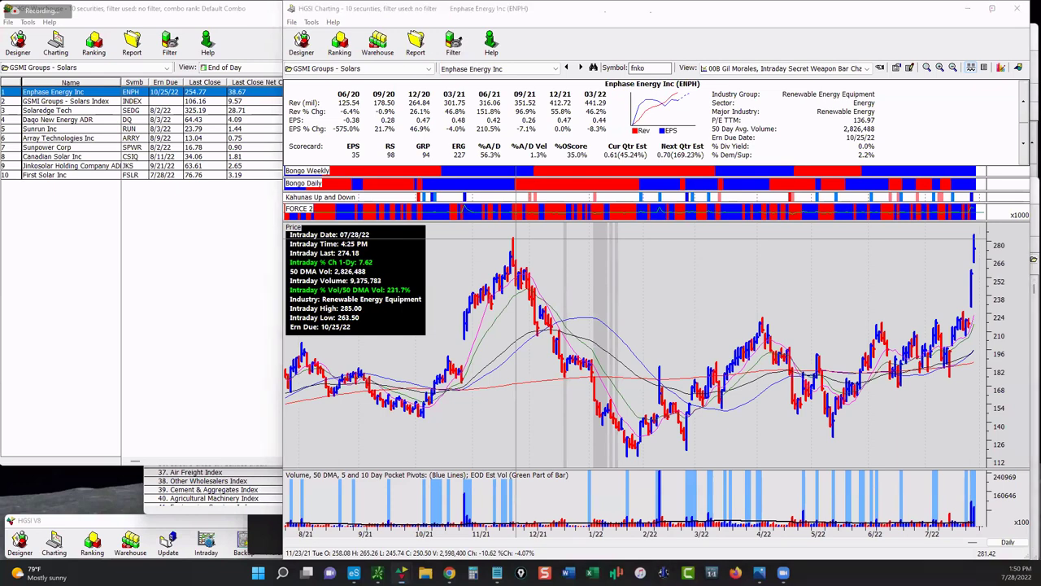
drag(490, 239, 550, 240)
drag(513, 240, 442, 162)
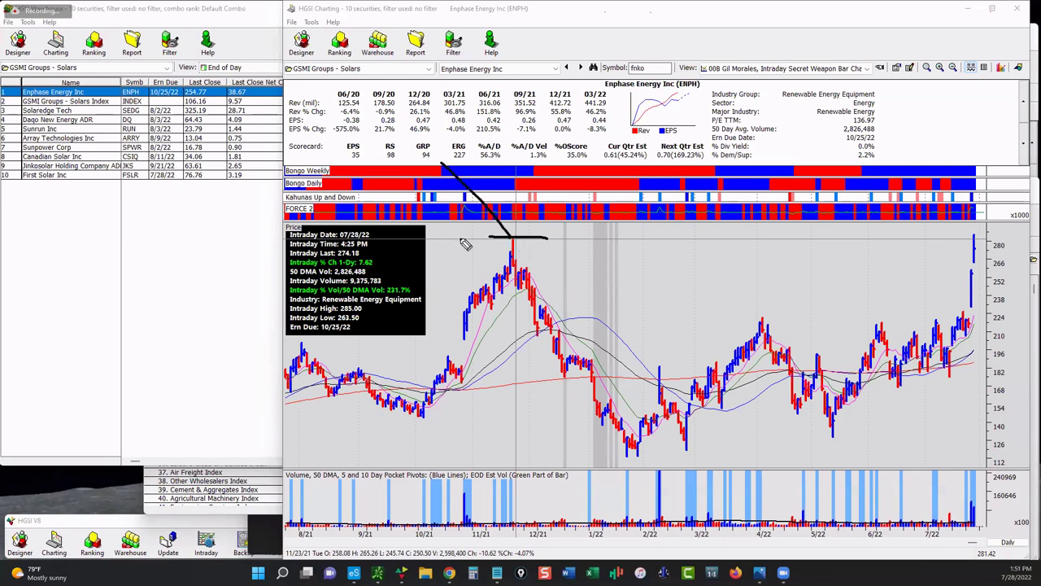
mouse_move(978, 260)
mouse_down()
mouse_move(993, 176)
mouse_move(1005, 166)
mouse_move(1009, 270)
mouse_move(1022, 290)
mouse_move(1031, 258)
mouse_up()
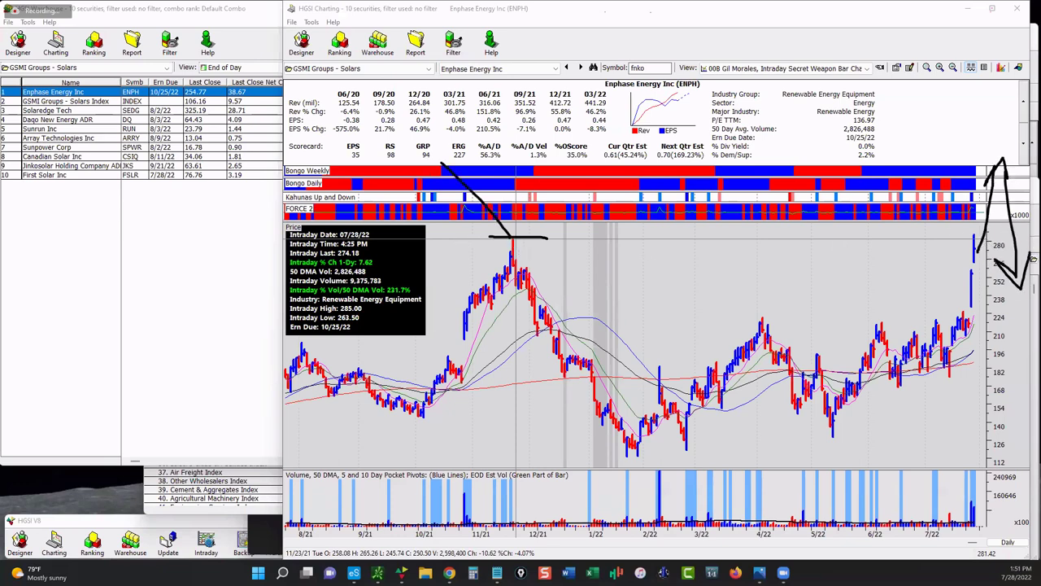
key(e)
drag(486, 237, 561, 234)
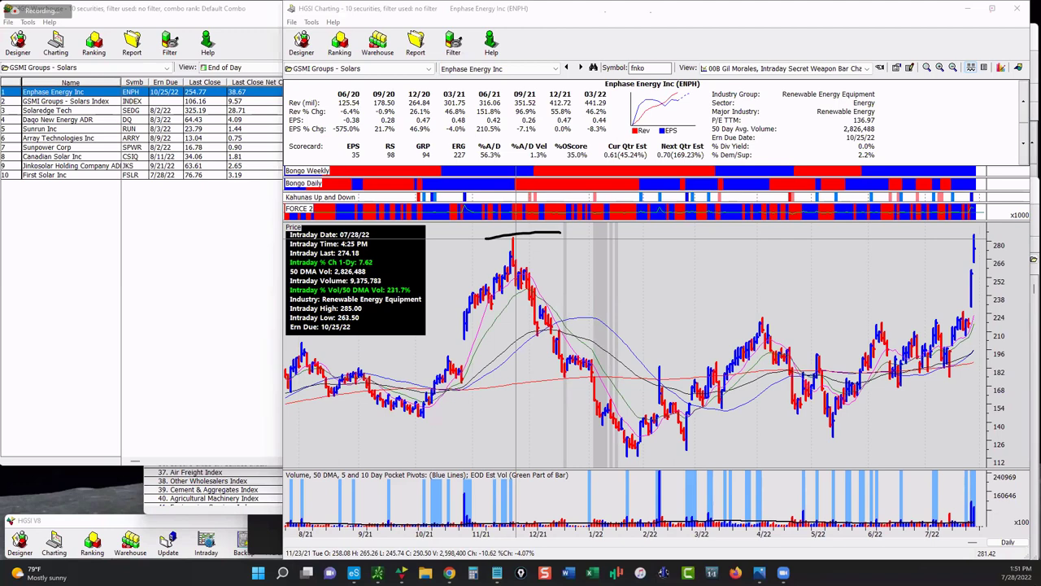
key(e)
Step: Compare the daily charts of Enphase Energy (ENPH), Solaredge Tech (SEDG) and the GSMI Groups - Solars Index
click(59, 94)
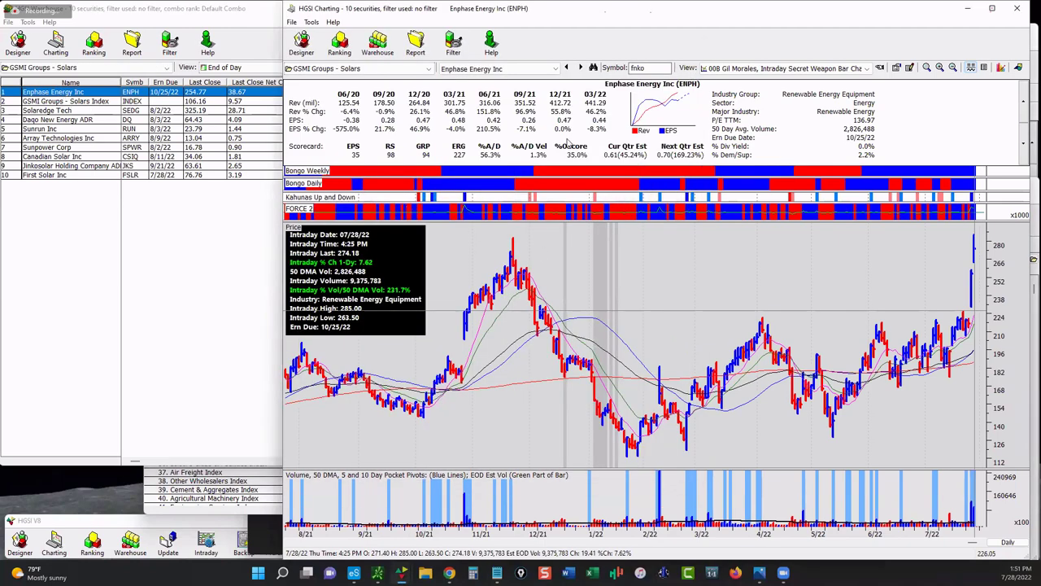
click(488, 69)
click(488, 86)
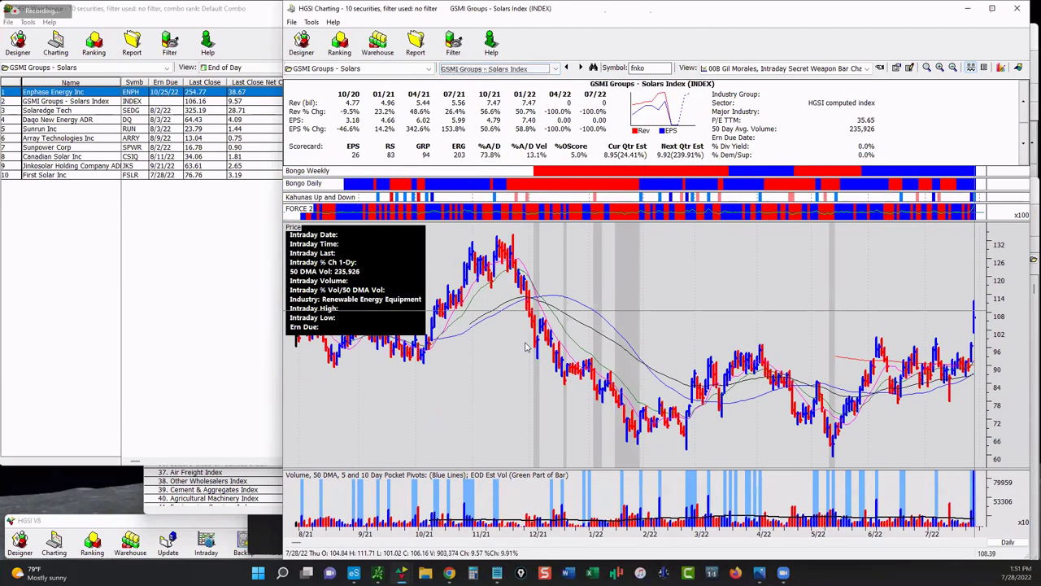
key(Down)
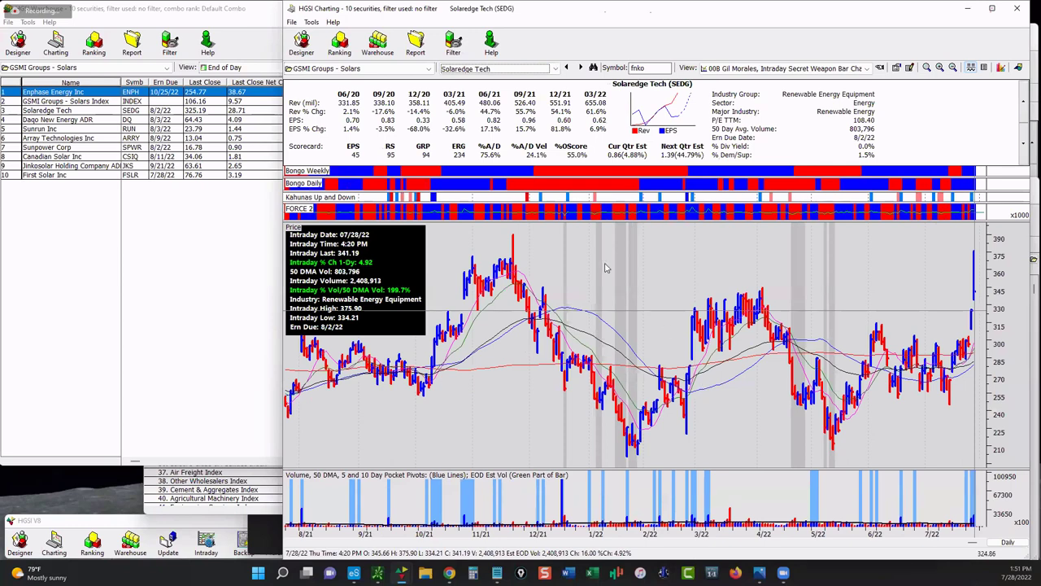
key(Up)
key(Up)
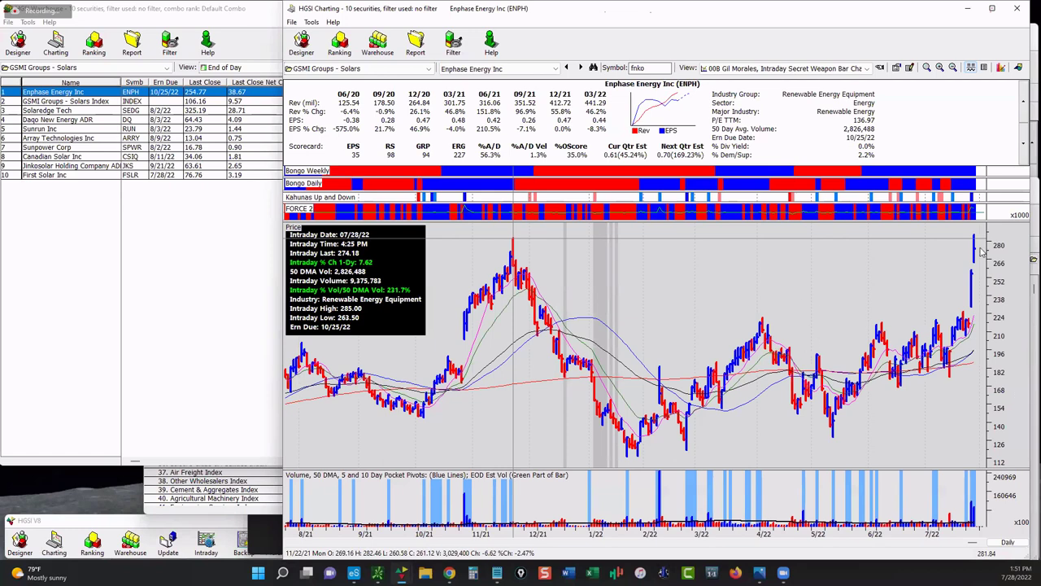
click(523, 68)
click(504, 86)
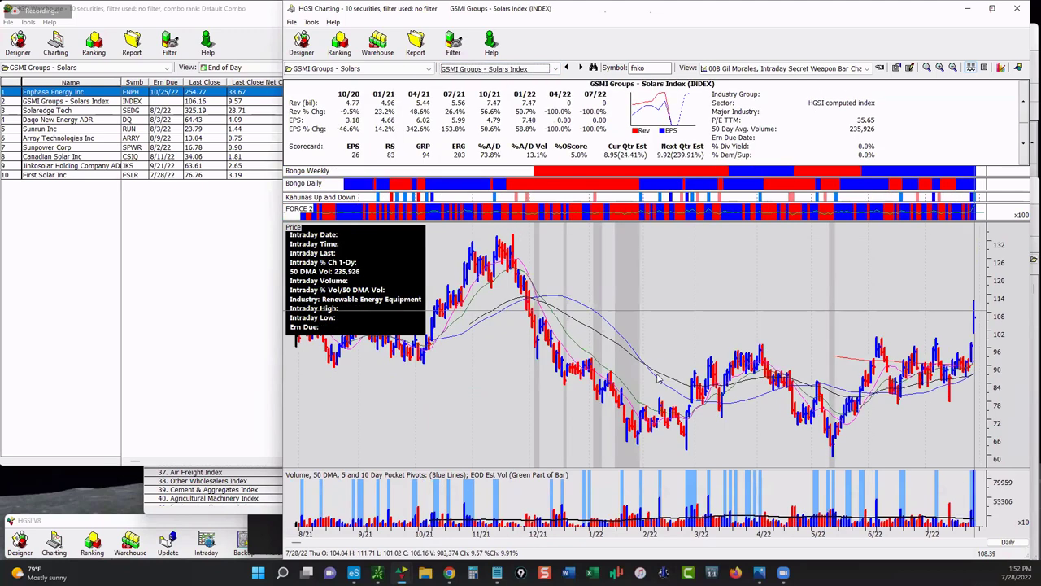
Step: Review the daily charts of the GSMI Groups - Solars members from Solaredge Tech (SEDG) through Sunrun, Array Technologies and Sunpower Corp (SPWR)
key(Down)
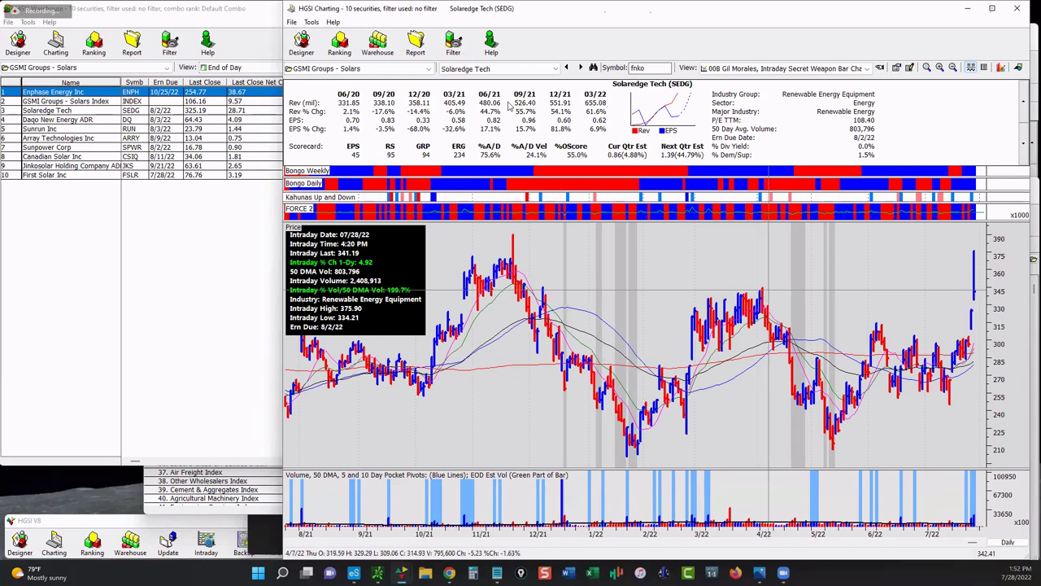
click(480, 69)
click(480, 77)
key(Down)
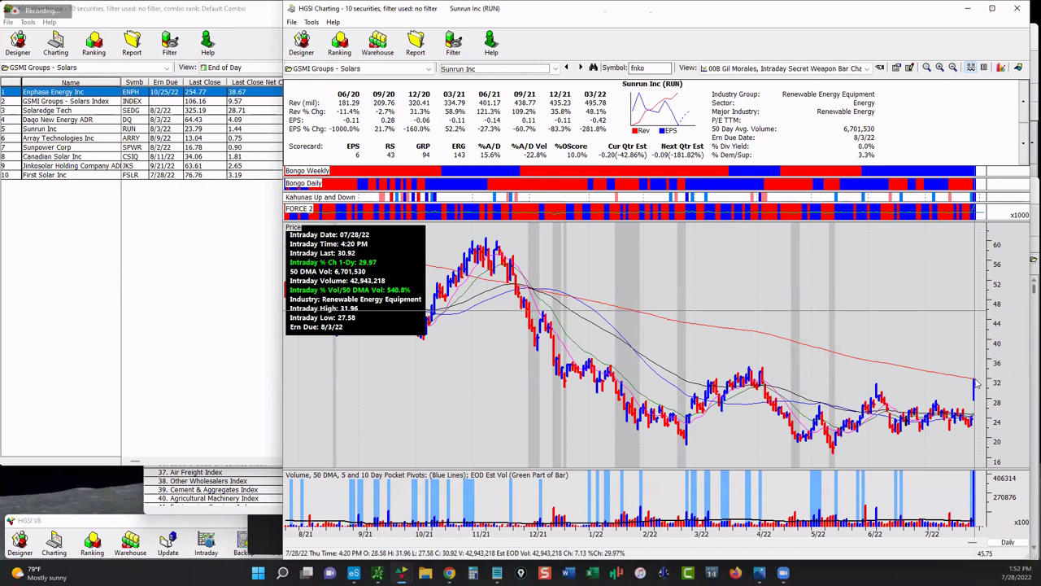
key(Down)
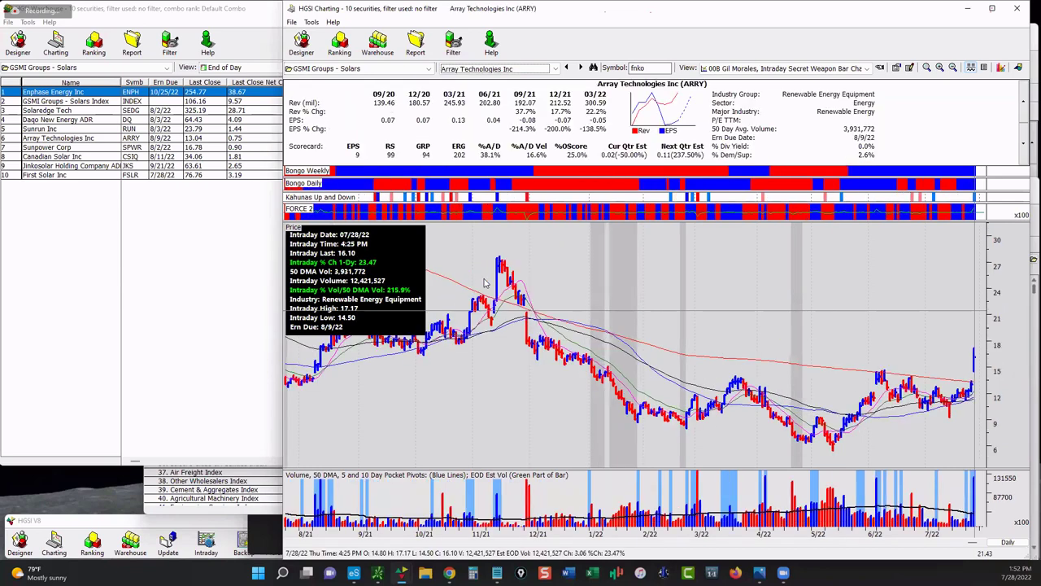
key(Down)
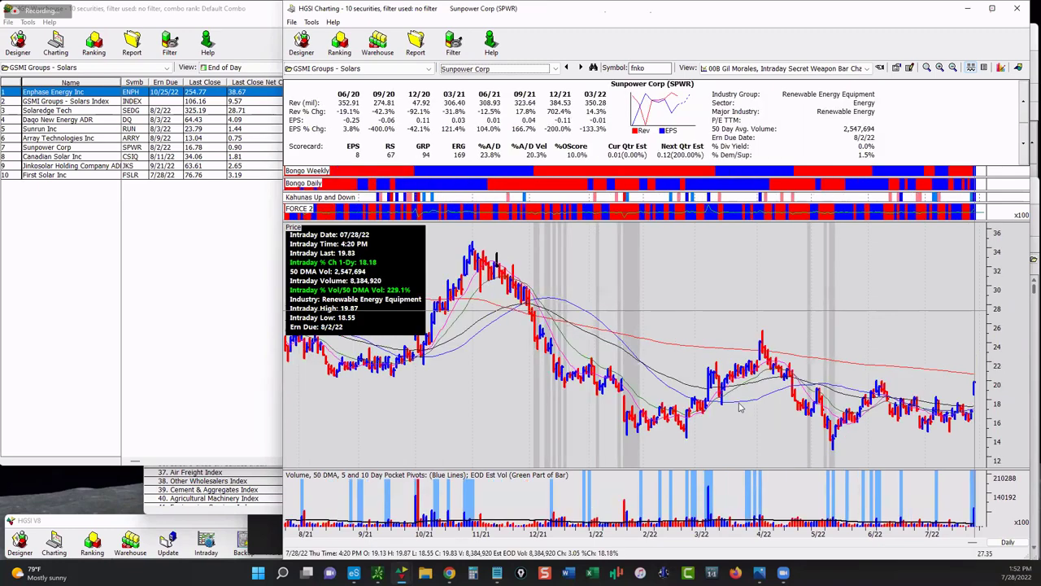
Step: Narrow Sunpower's chart to March 2022 onward, mark its June high and the red moving average with freehand lines, and erase them
click(939, 67)
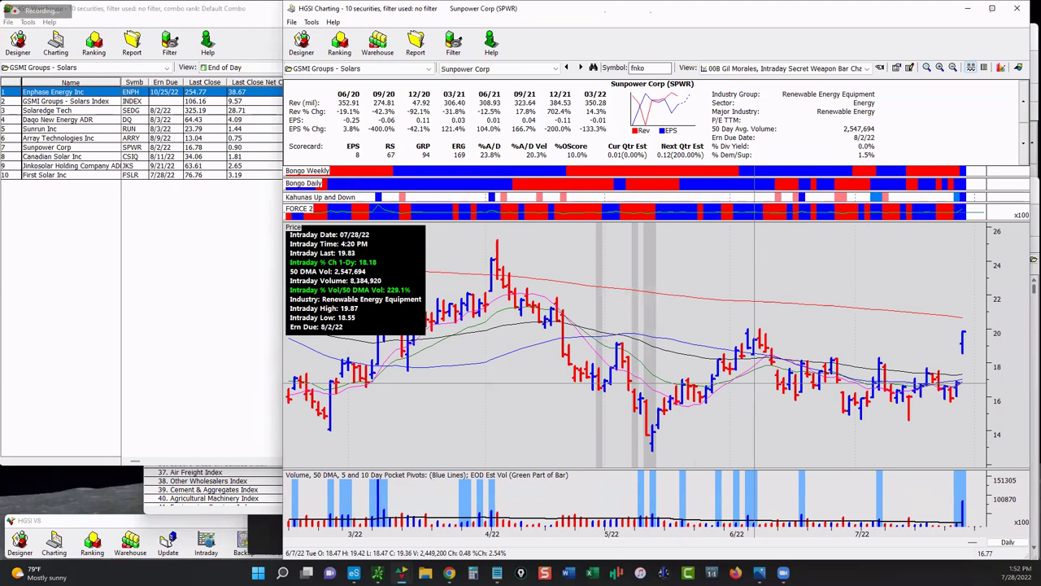
mouse_move(740, 329)
mouse_down()
mouse_move(1011, 333)
mouse_move(948, 315)
mouse_move(1008, 315)
mouse_up()
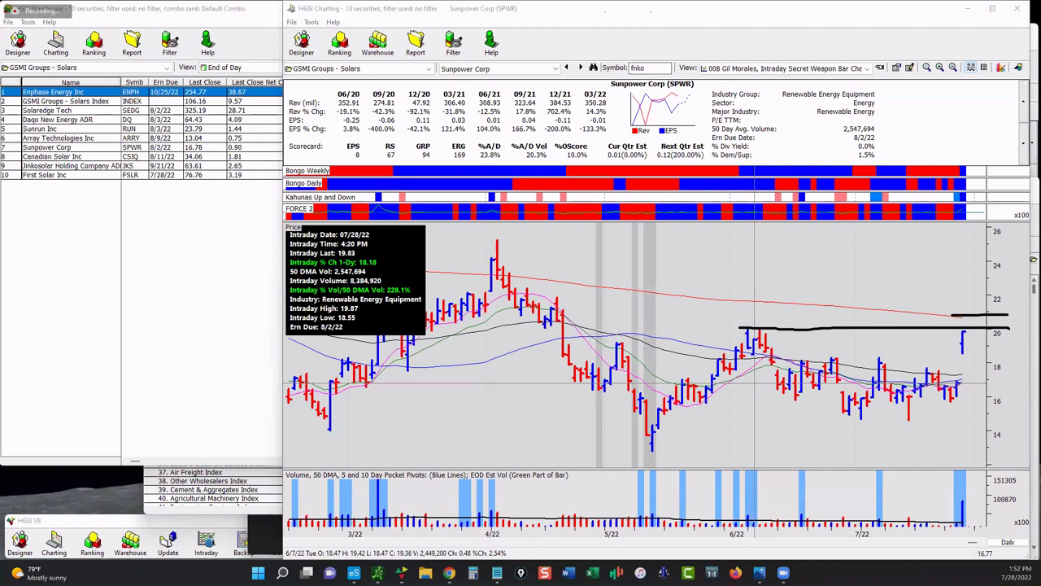
key(Escape)
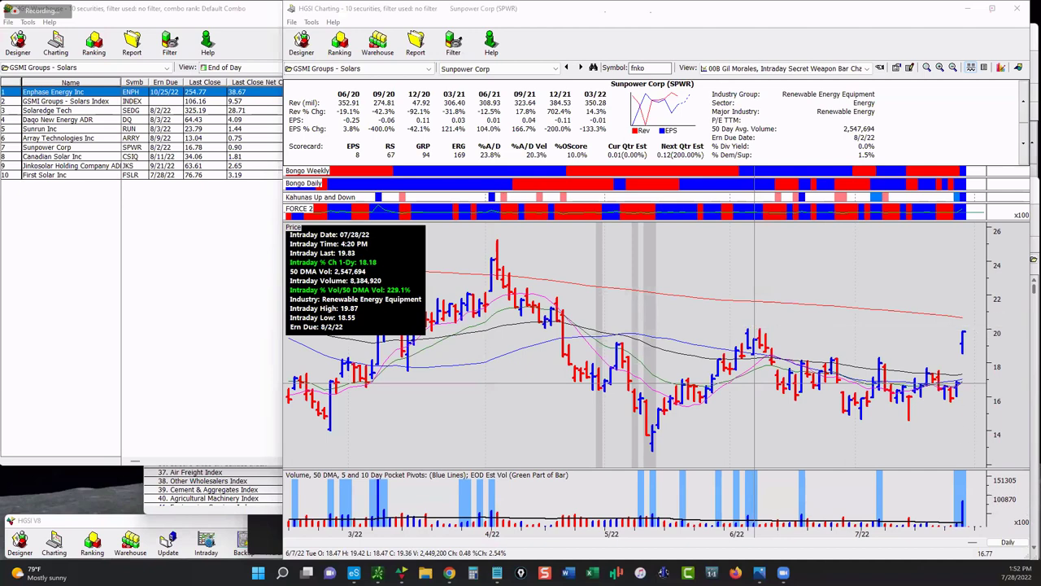
Step: Sort the GSMI Groups - Solars list by earnings due date and show it in the Intraday view
click(167, 82)
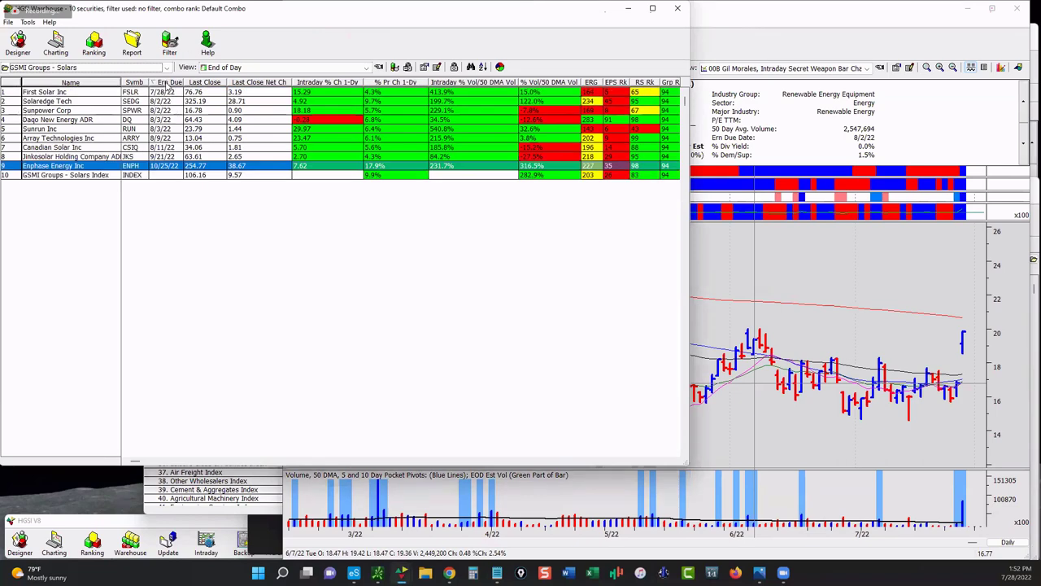
click(223, 68)
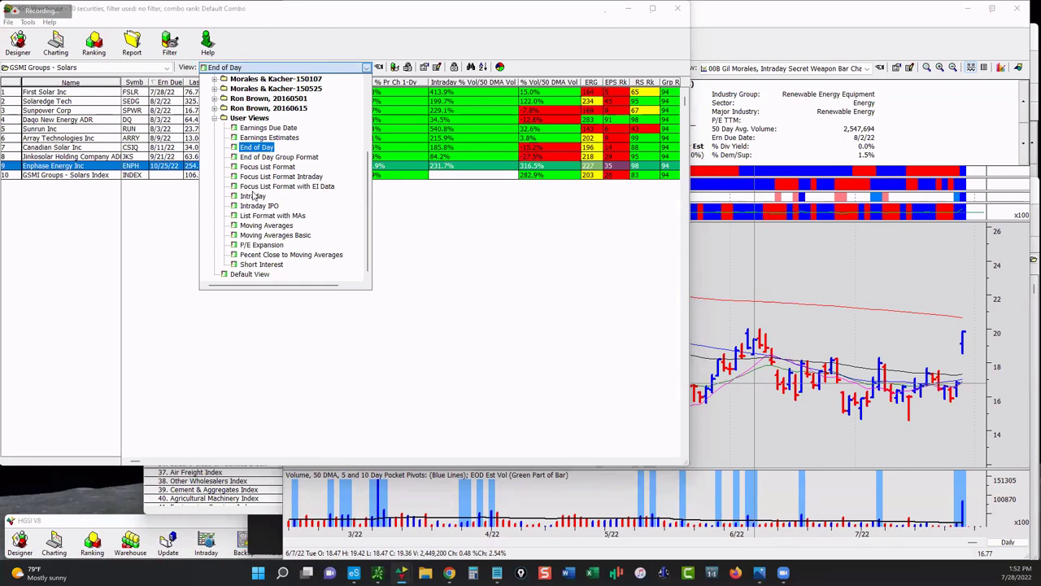
click(246, 186)
click(249, 69)
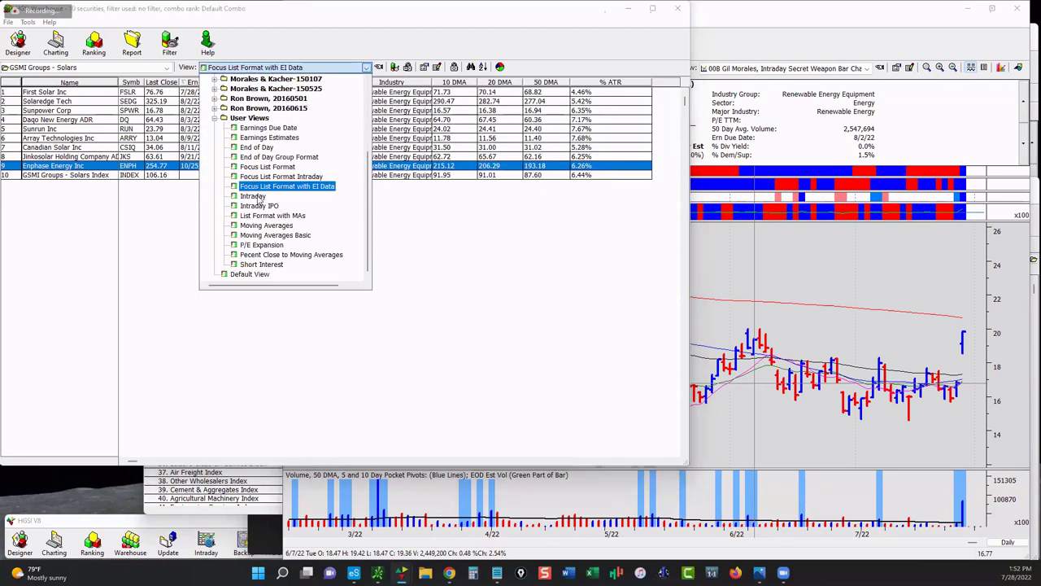
click(258, 197)
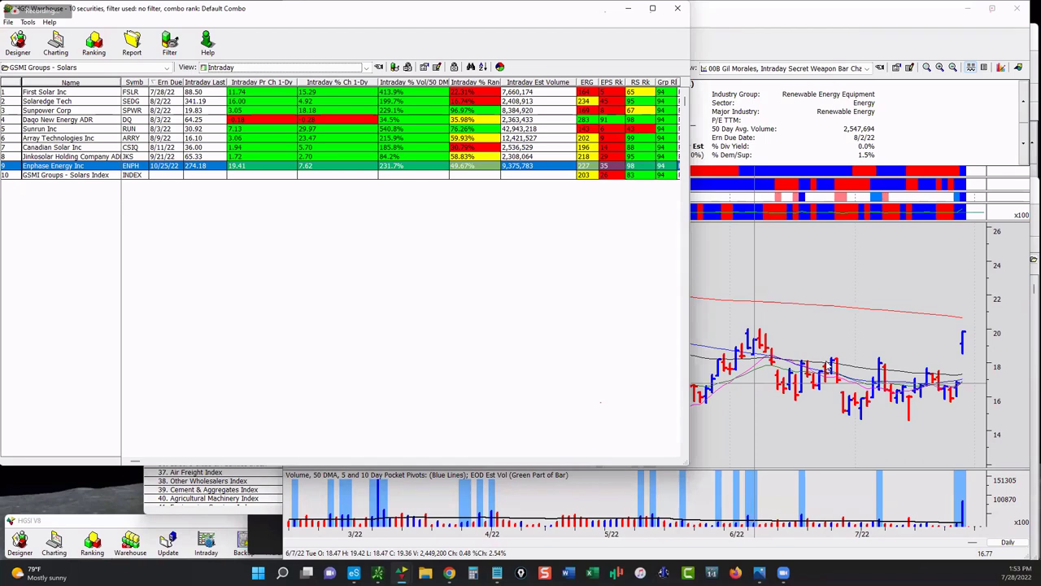
Step: Chart the S&P 500 SPDR (SPY), sketch its May-June lows and a steep upward arrow freehand, and erase the sketch
click(762, 262)
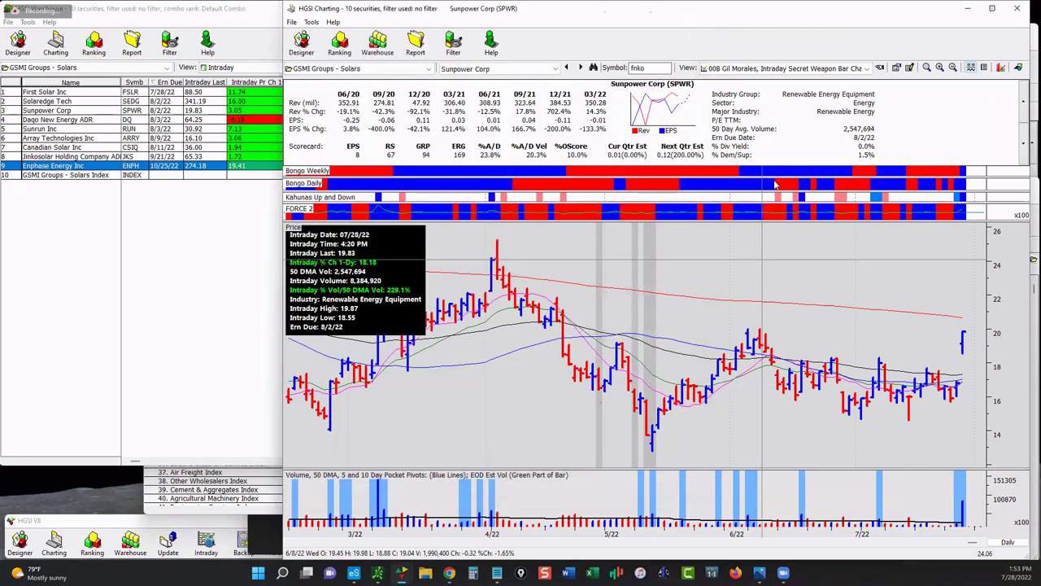
text(spy)
key(Return)
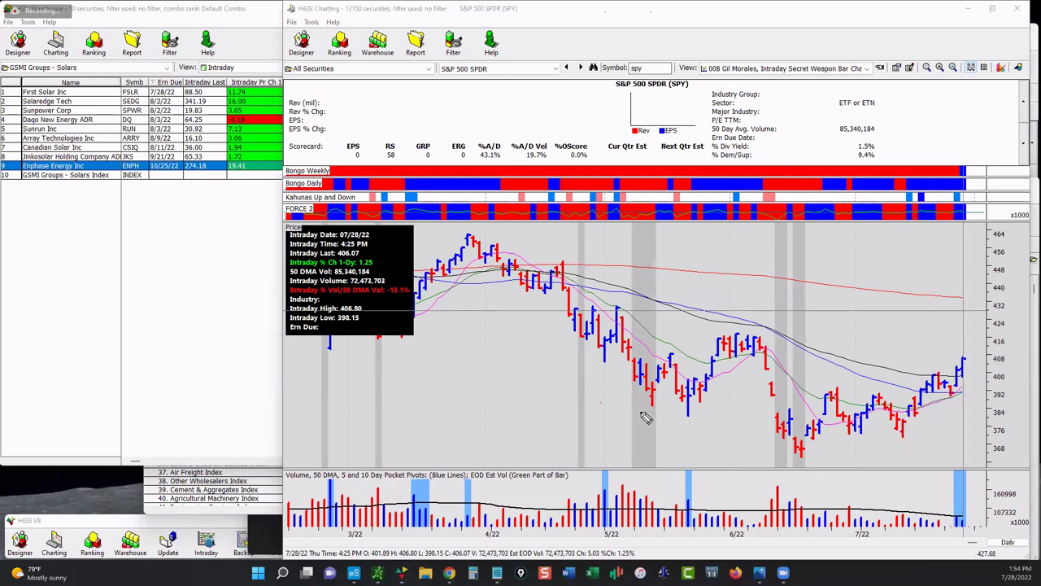
mouse_move(668, 413)
mouse_down()
mouse_move(837, 432)
mouse_move(793, 433)
mouse_move(774, 413)
mouse_move(859, 433)
mouse_move(852, 427)
mouse_move(922, 325)
mouse_move(993, 149)
mouse_move(961, 195)
mouse_move(988, 137)
mouse_move(994, 202)
mouse_up()
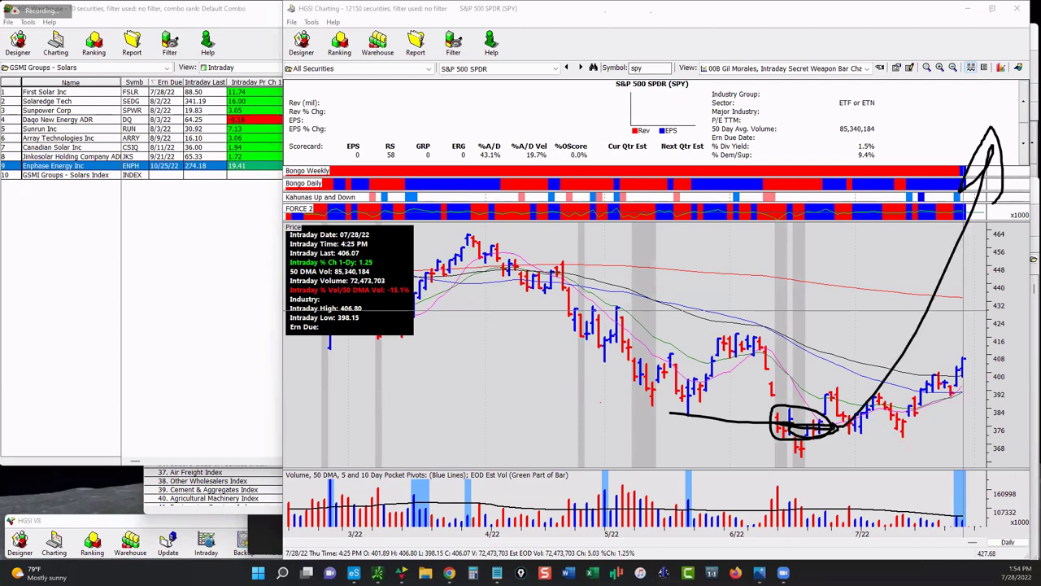
key(Escape)
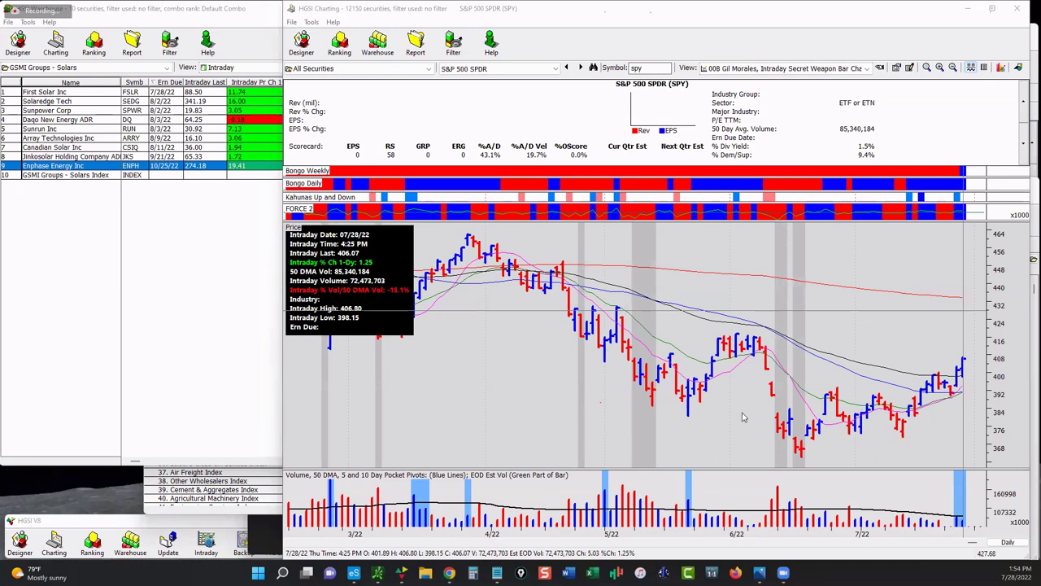
Step: Examine SPY's daily price history back to the early 2020 decline and forward through the recovery to July 2022
scroll(677, 396, up, 6)
scroll(683, 415, up, 5)
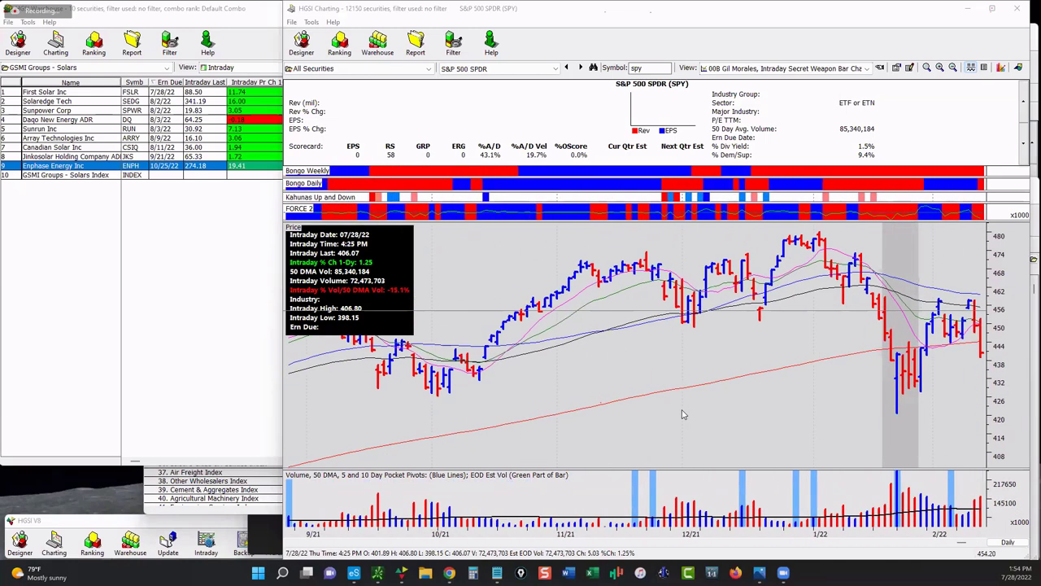
scroll(700, 406, up, 6)
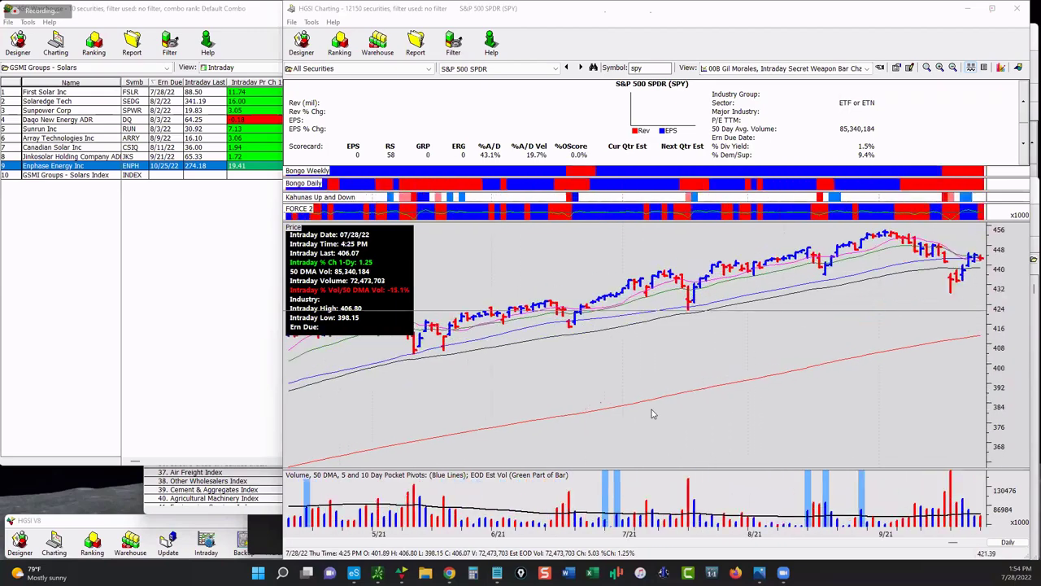
scroll(578, 430, up, 5)
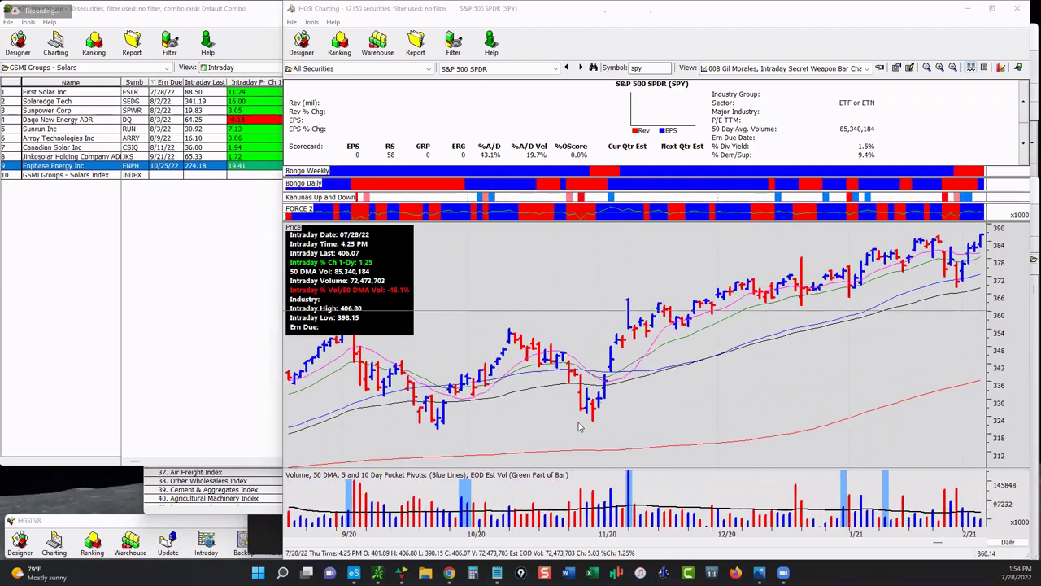
scroll(598, 438, up, 6)
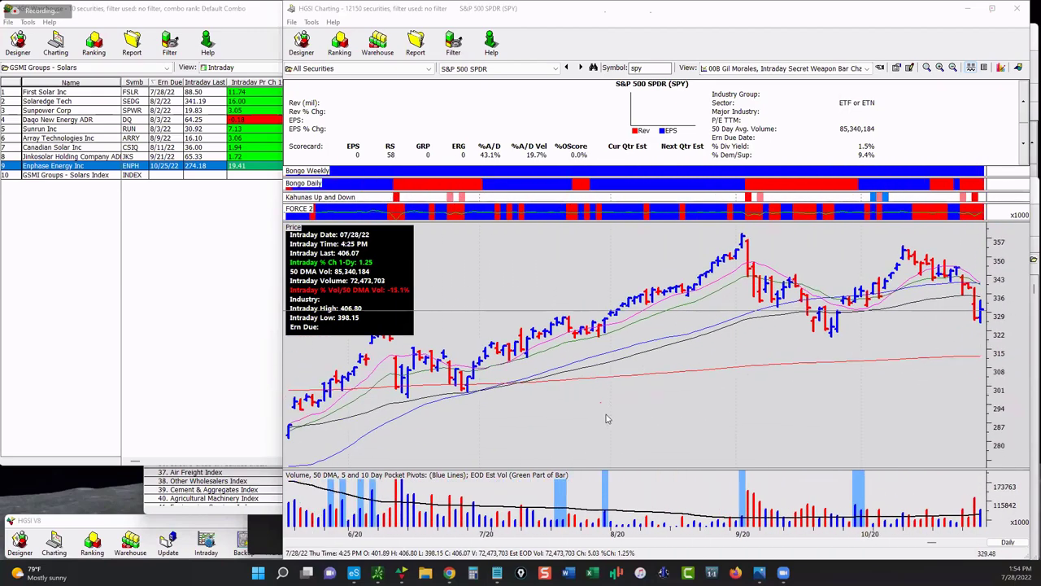
scroll(579, 426, up, 2)
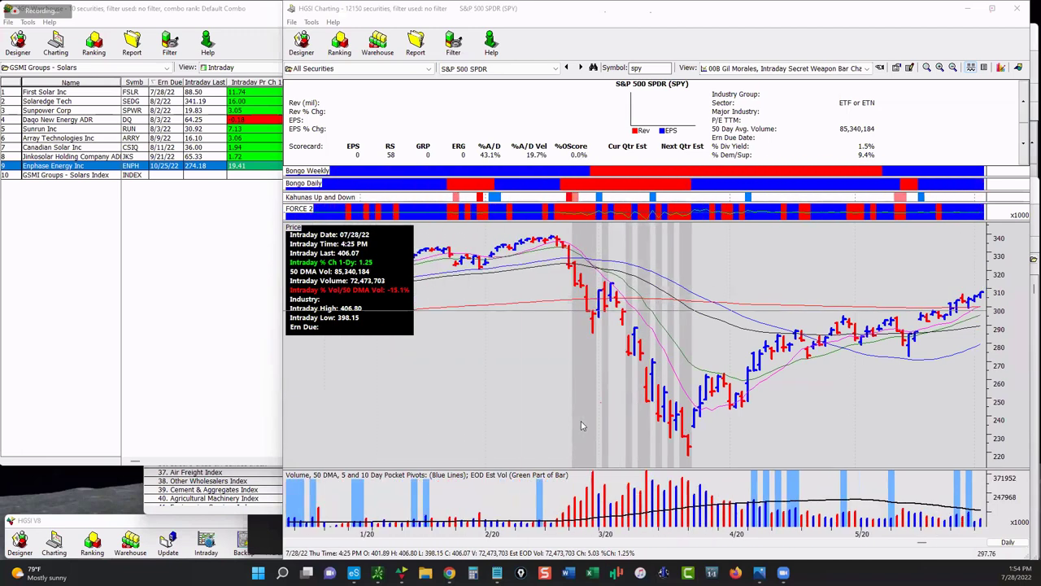
scroll(767, 333, down, 12)
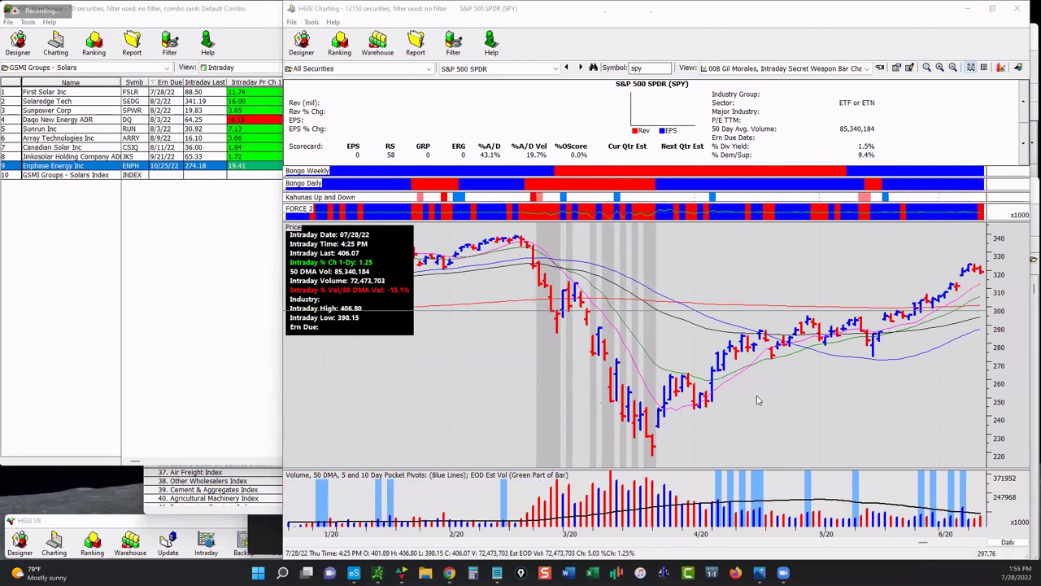
scroll(747, 348, down, 2)
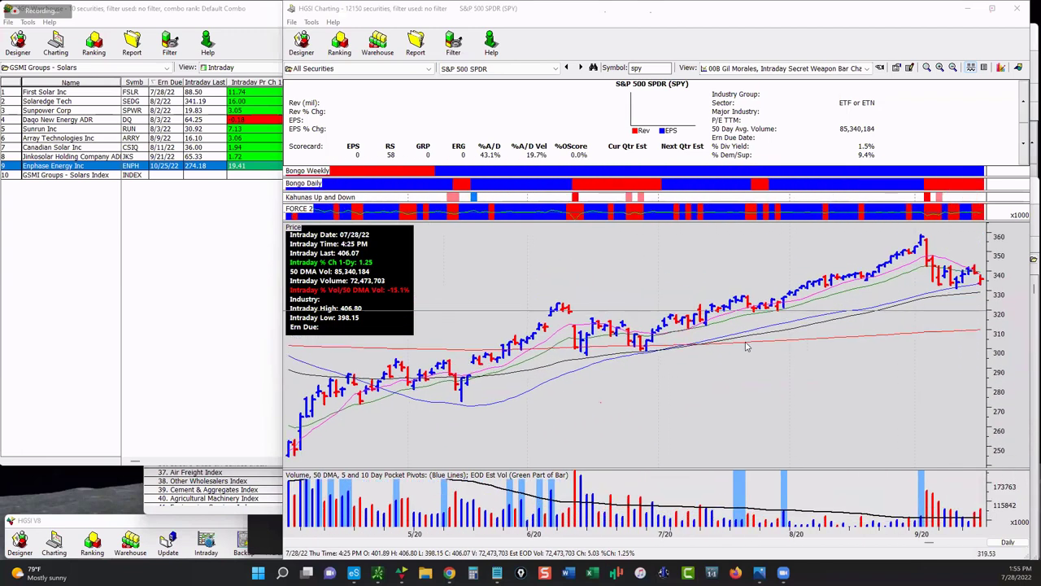
scroll(569, 419, up, 7)
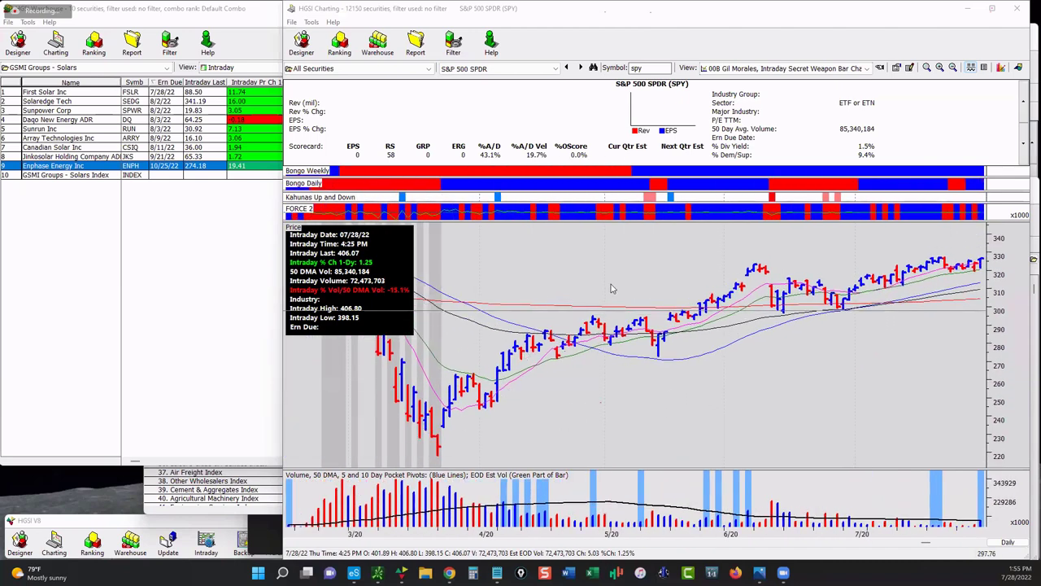
scroll(647, 381, down, 3)
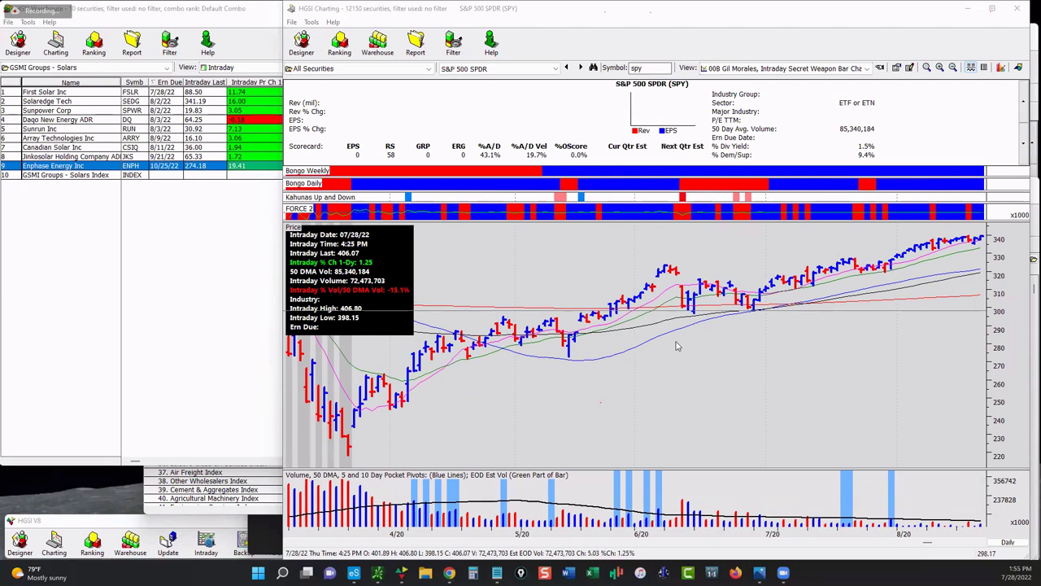
scroll(641, 382, down, 10)
scroll(931, 452, down, 15)
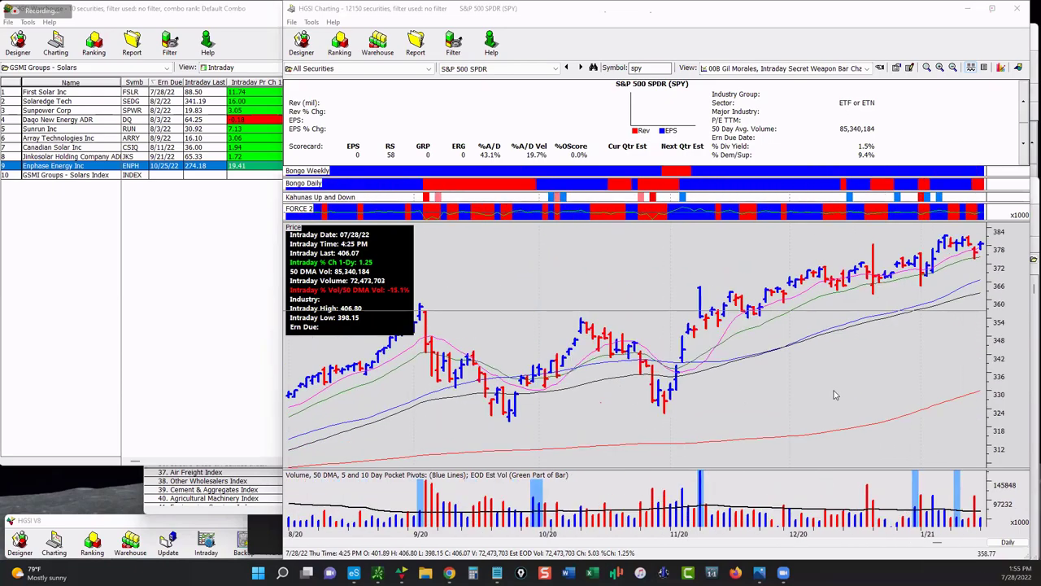
scroll(804, 373, down, 10)
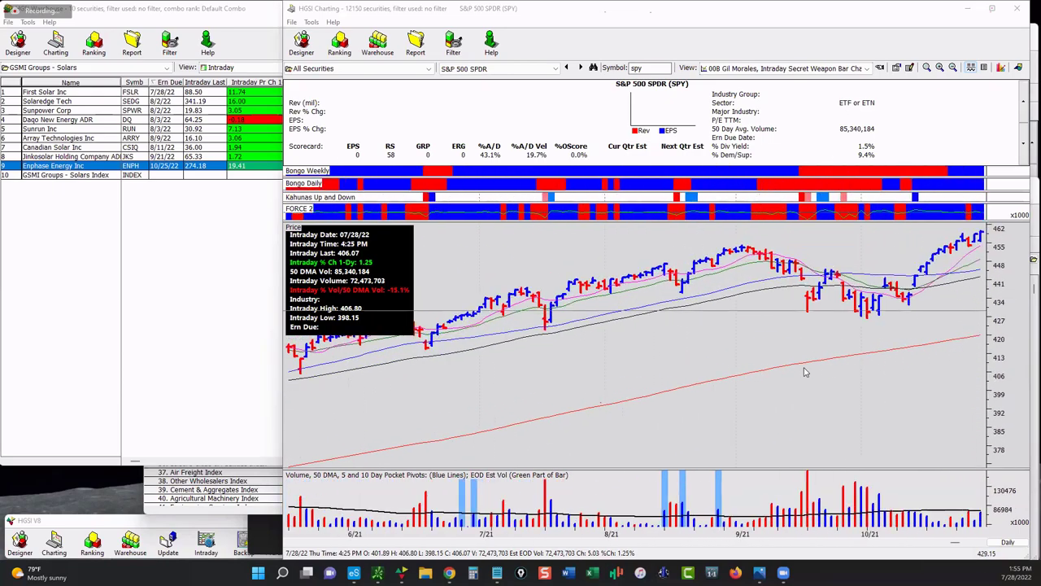
scroll(801, 371, down, 10)
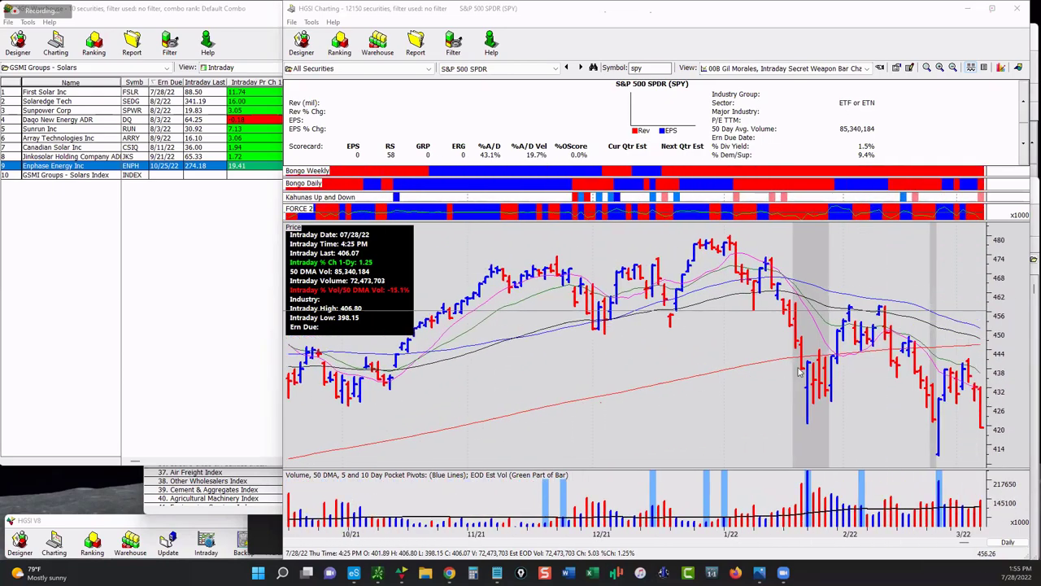
scroll(795, 372, down, 3)
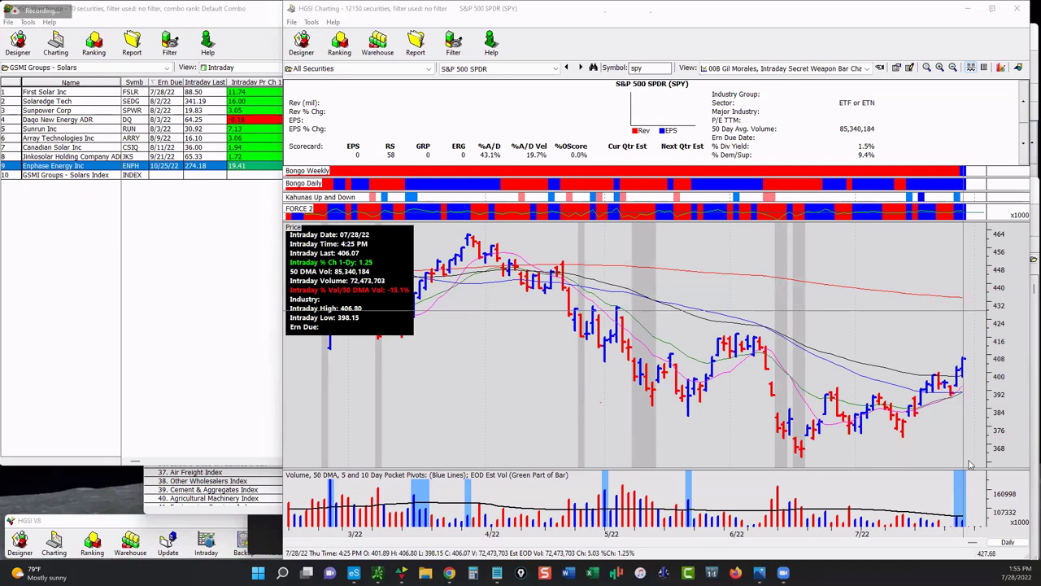
Step: Trace SPY's zigzag rally from the June low and its early June highs with freehand lines, and erase the markings
mouse_move(794, 444)
mouse_down()
mouse_move(827, 396)
mouse_move(857, 419)
mouse_move(887, 407)
mouse_move(900, 420)
mouse_move(934, 374)
mouse_move(952, 389)
mouse_move(965, 359)
mouse_up()
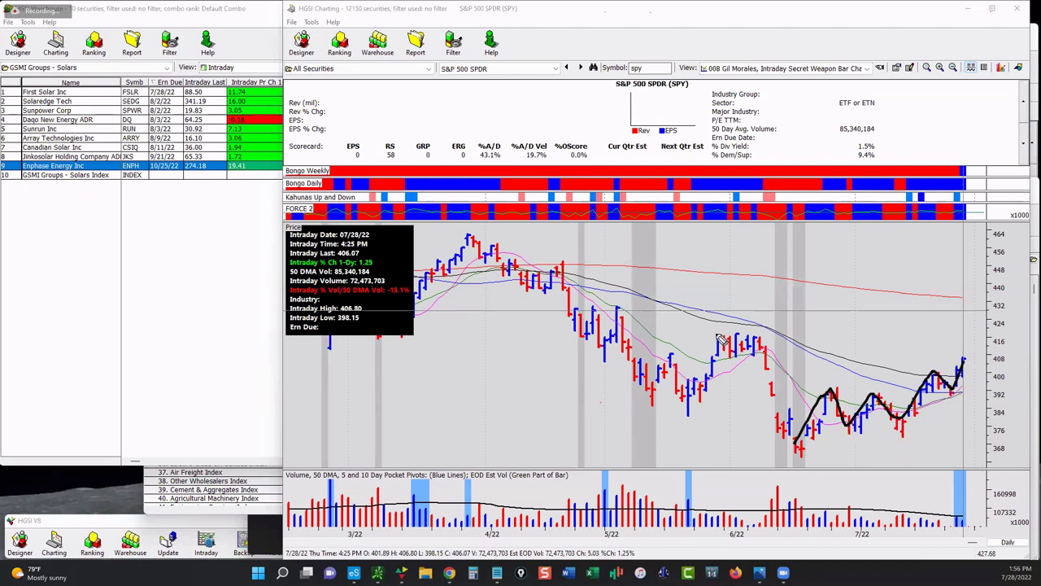
drag(686, 337, 867, 335)
drag(959, 339, 711, 324)
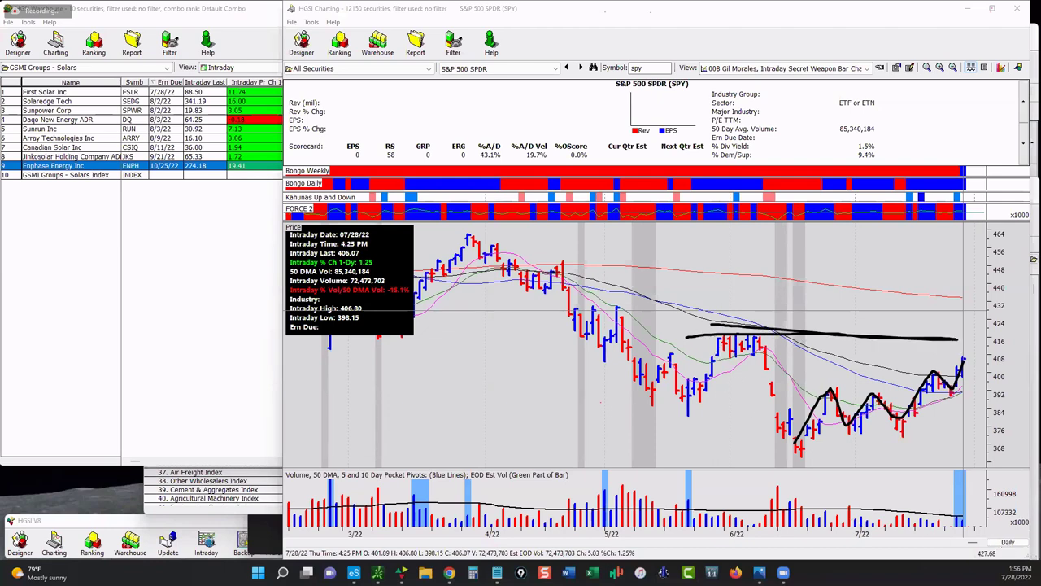
key(Escape)
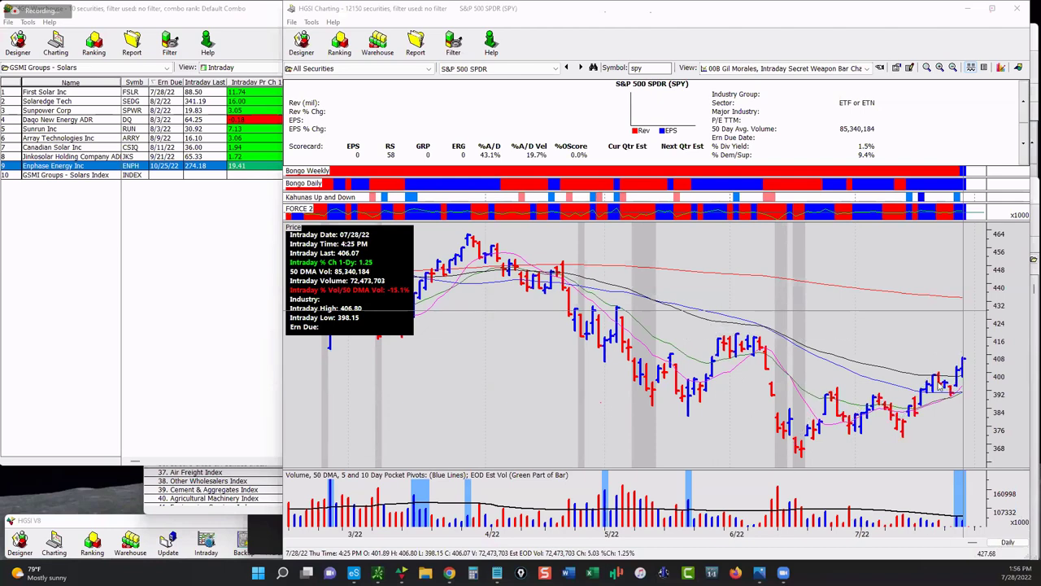
Step: Widen SPY's chart back to August 2021, outlining the May-July highs and lows with temporary freehand lines
click(952, 68)
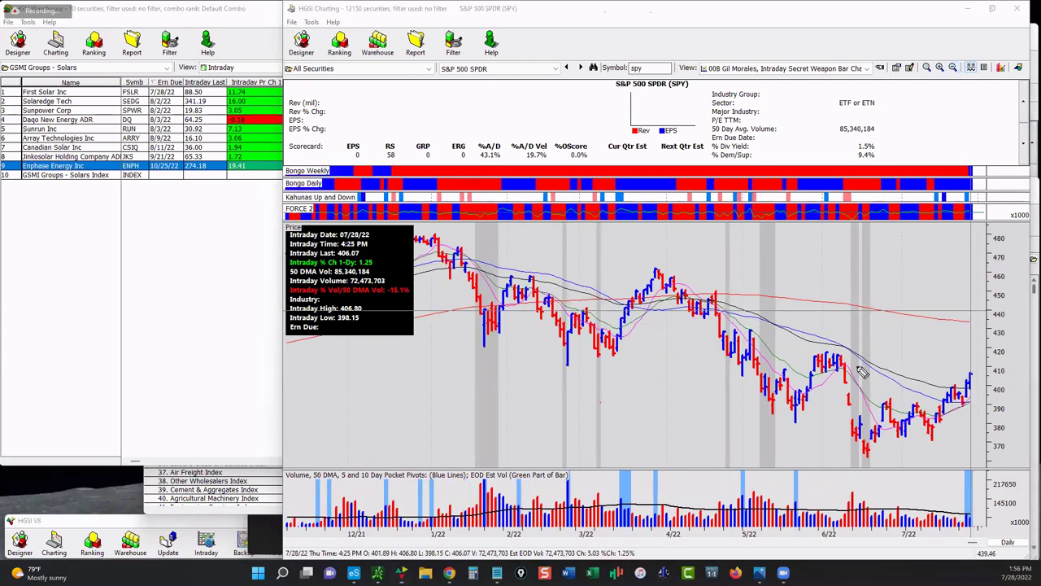
drag(732, 353, 968, 380)
drag(777, 435, 940, 459)
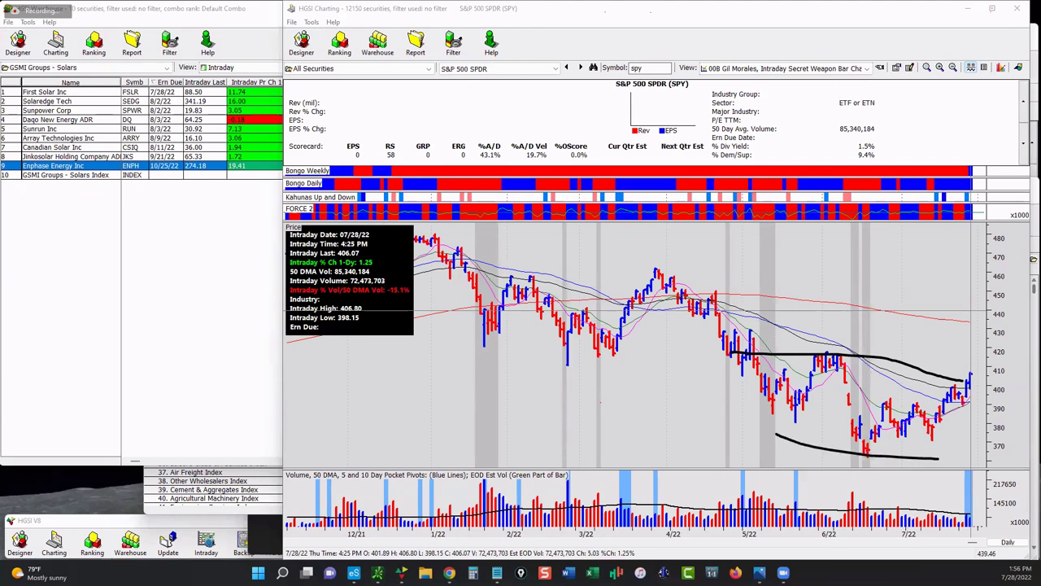
key(Escape)
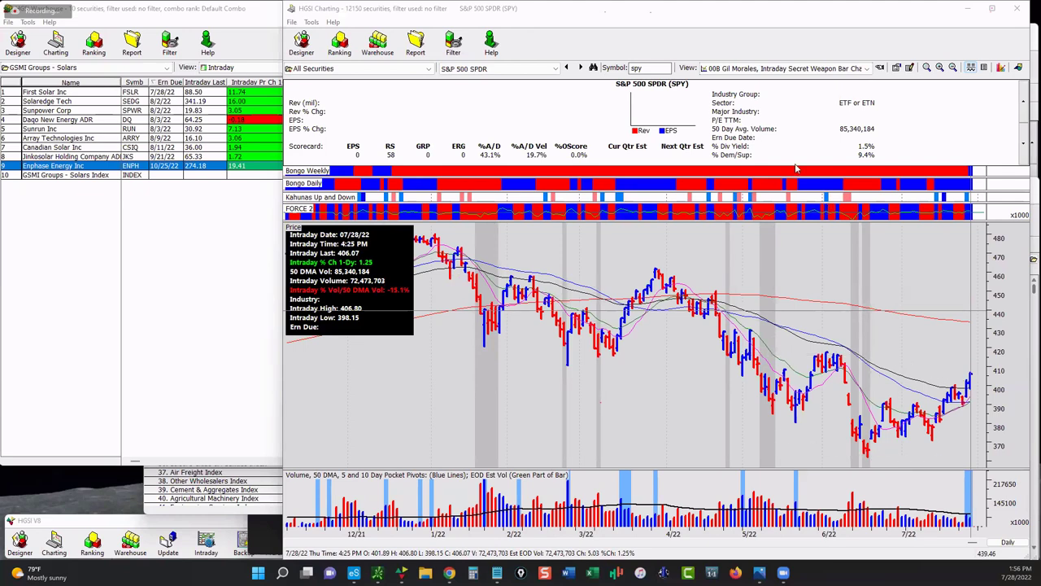
click(953, 68)
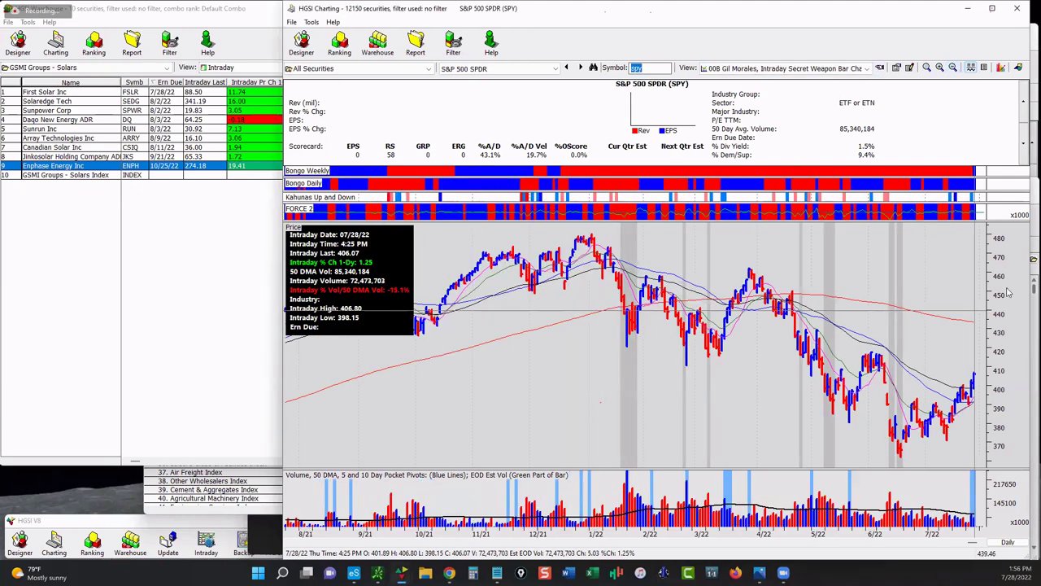
Step: Outline SPY's downward channel from the January 2022 high to July with freehand lines, and erase the sketch
drag(581, 214, 673, 249)
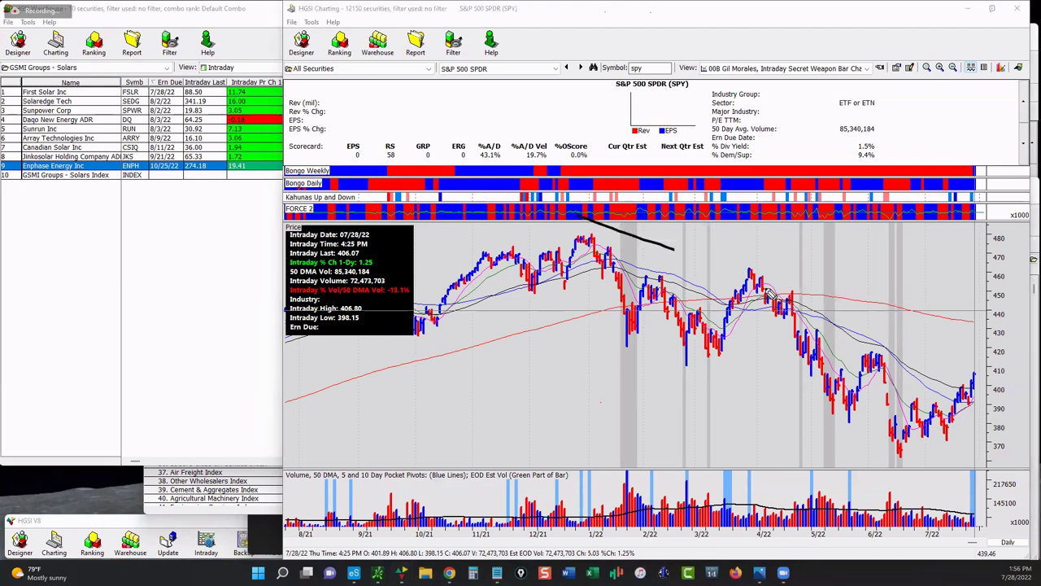
drag(768, 291, 989, 377)
mouse_move(563, 306)
mouse_down()
mouse_move(947, 480)
mouse_move(519, 333)
mouse_up()
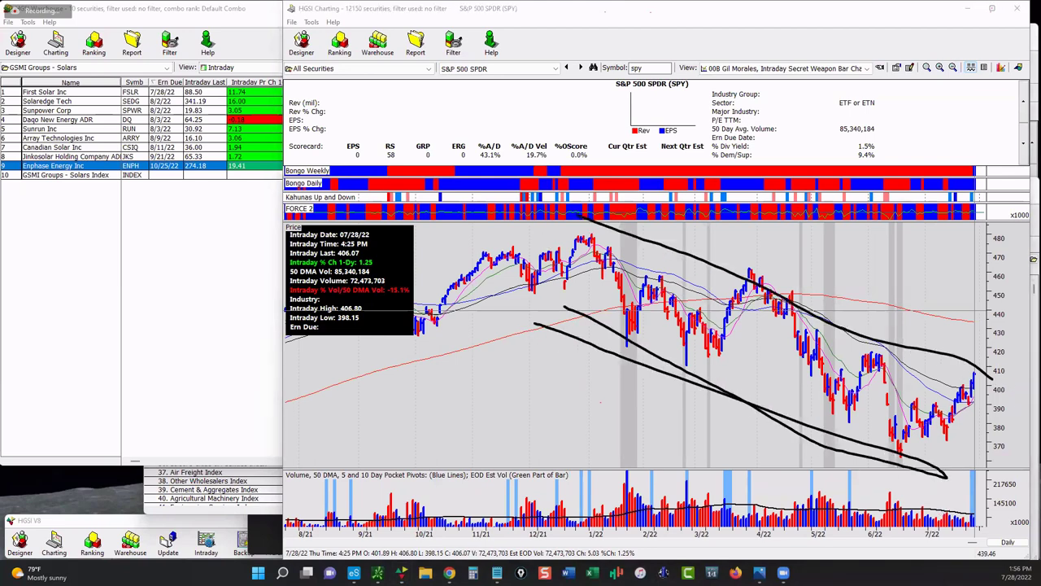
key(Escape)
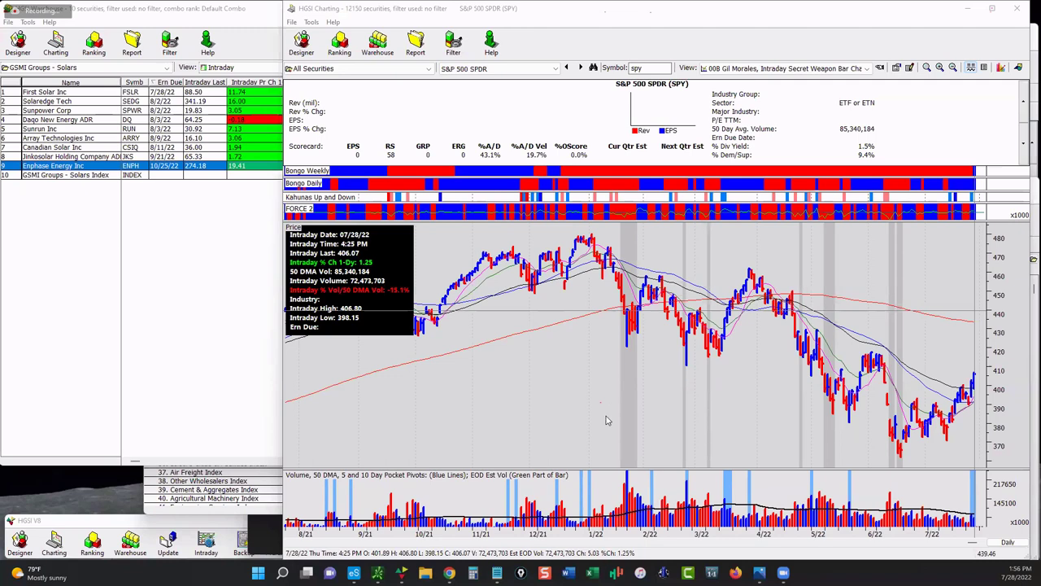
Step: Chart First Solar Inc (FSLR) from the Solars group and inspect its late March 2022 high
click(46, 94)
double_click(47, 94)
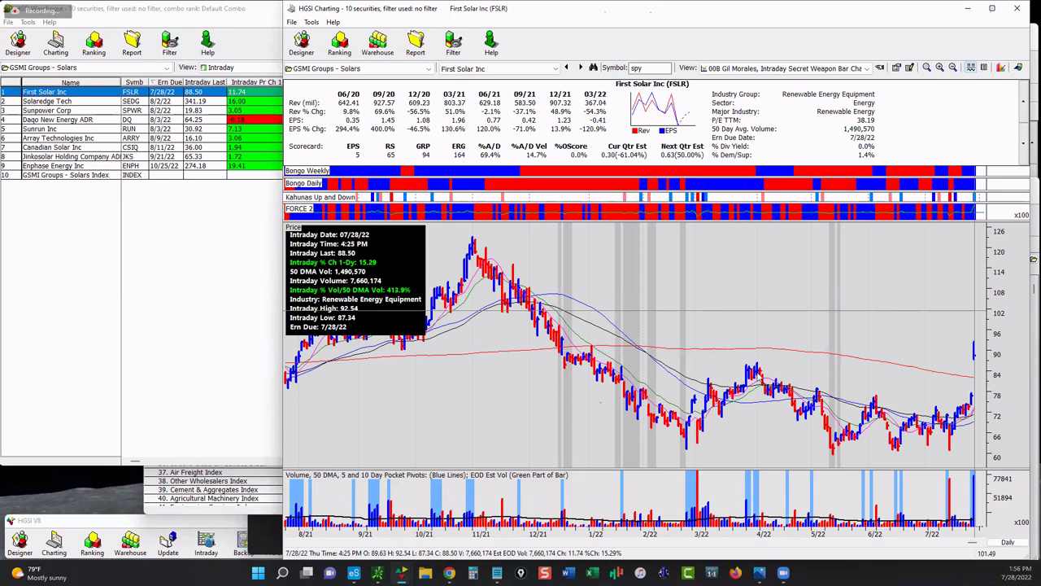
click(757, 372)
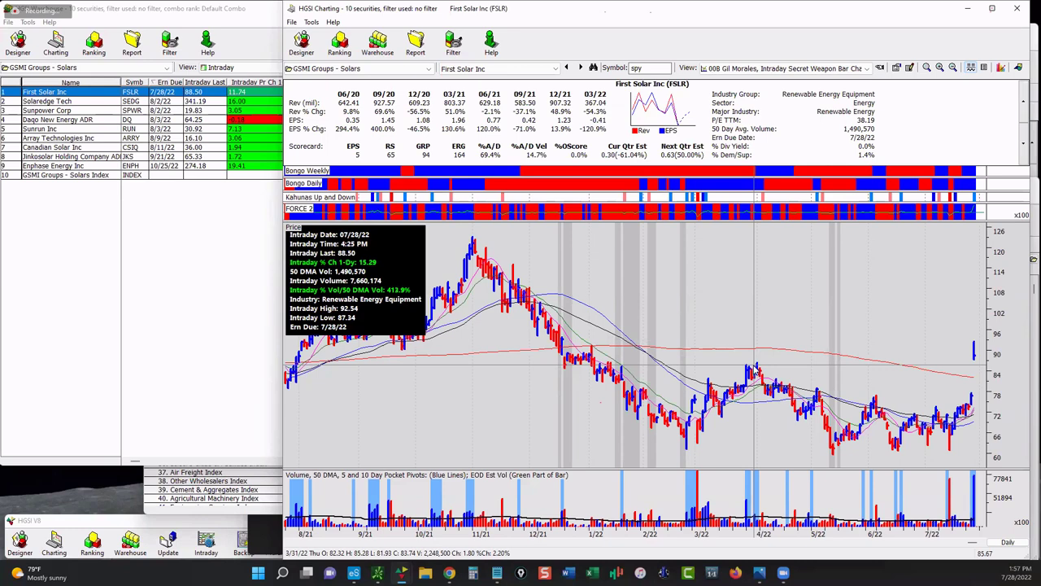
Step: Trace SPY's July 2007 high, August drop and October recovery with freehand lines, and erase the markings
mouse_move(106, 579)
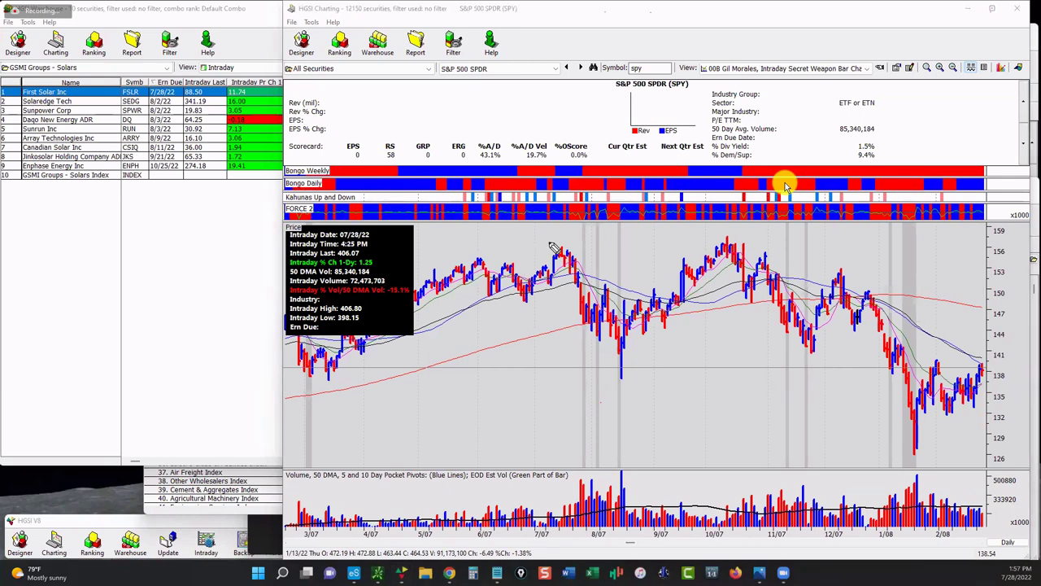
mouse_move(540, 248)
mouse_down()
mouse_move(594, 255)
mouse_move(606, 352)
mouse_move(729, 242)
mouse_up()
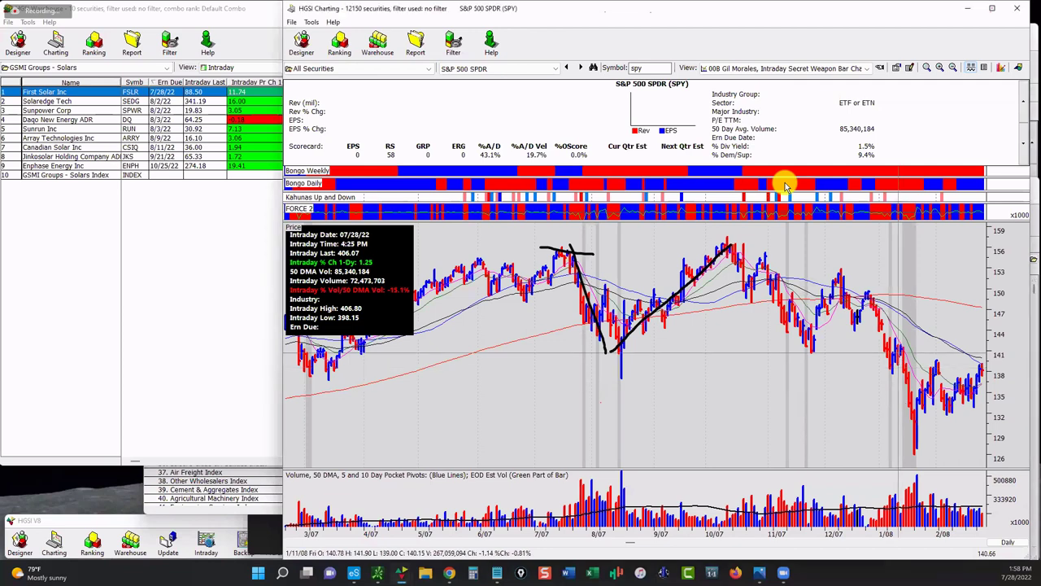
key(Escape)
Step: Chart the Nasdaq QQQ Invesco ETF (QQQ) and examine its daily price history back to July 2007
click(649, 69)
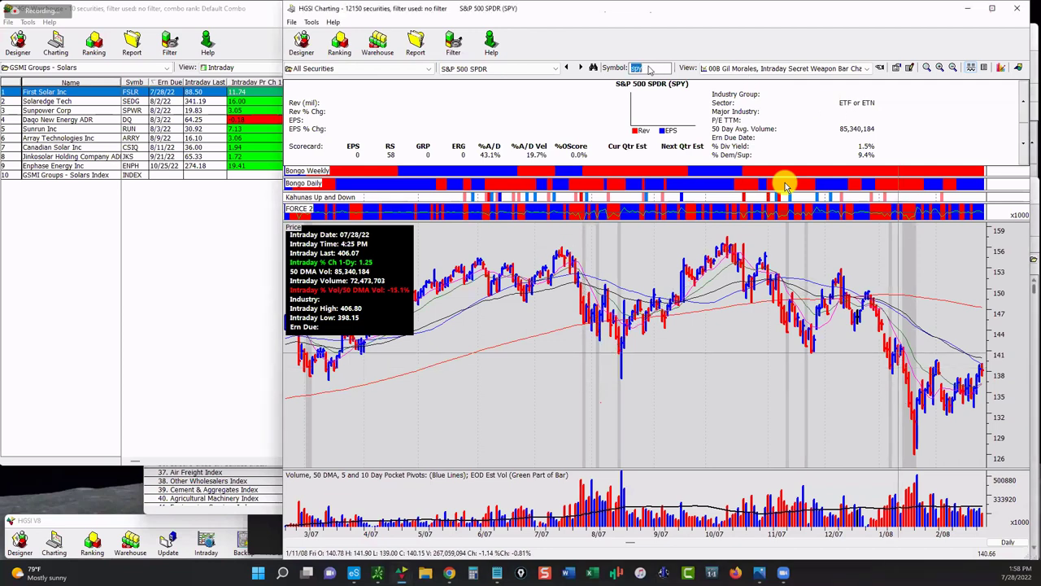
text(qqq)
key(Return)
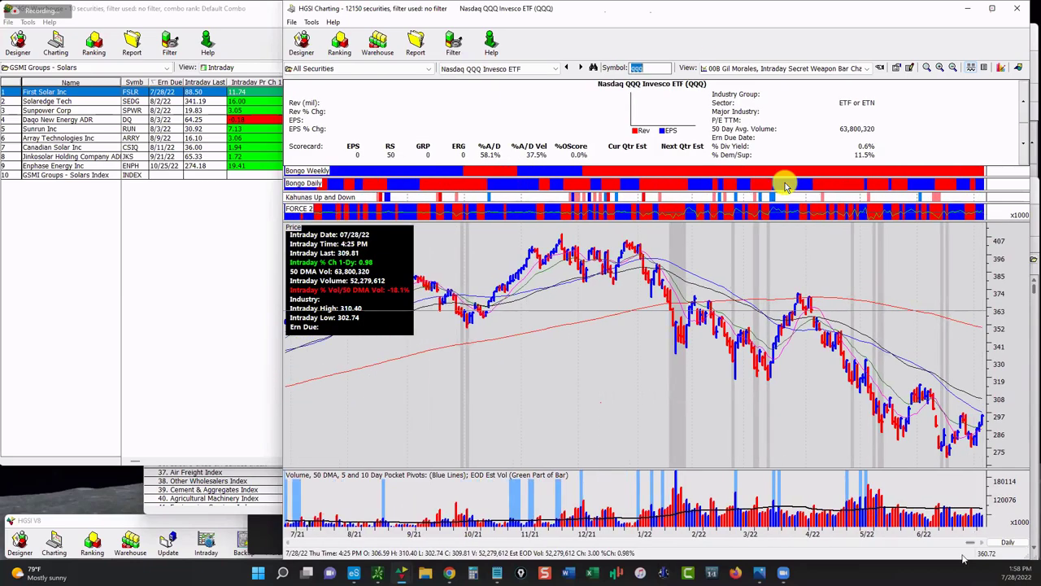
scroll(606, 541, up, 5)
scroll(606, 541, up, 5)
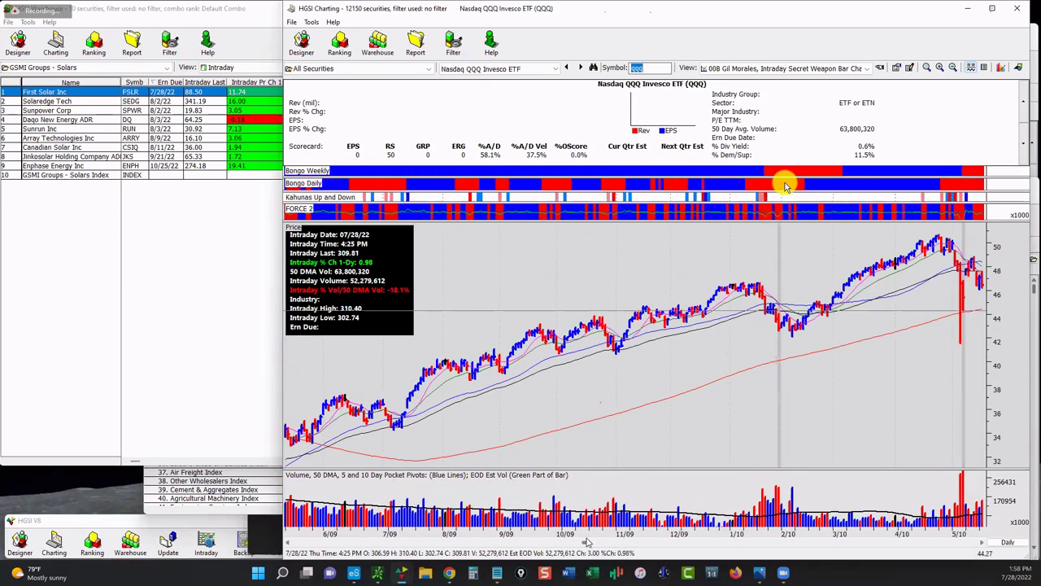
scroll(785, 186, up, 2)
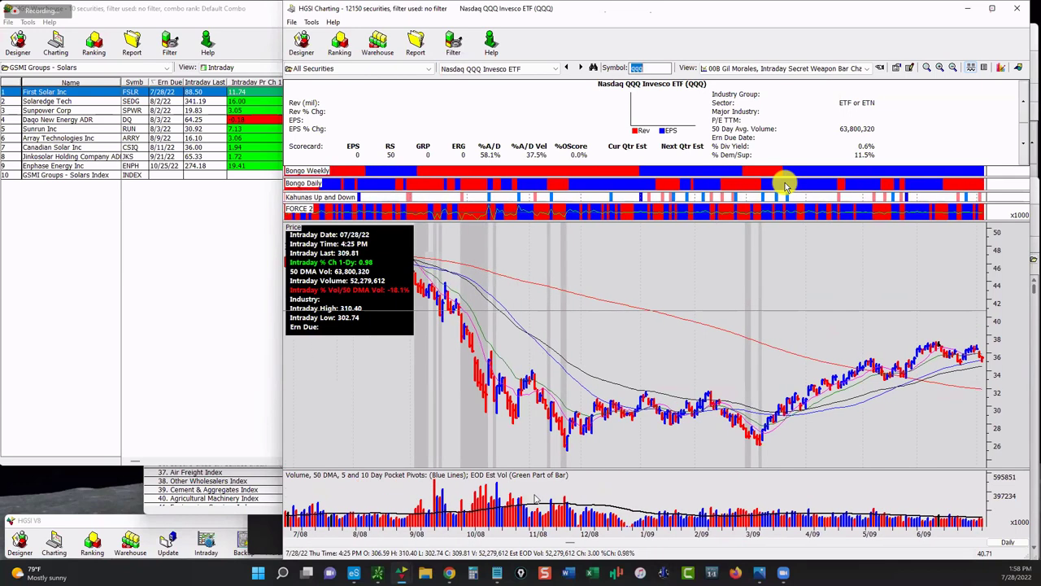
scroll(785, 186, up, 5)
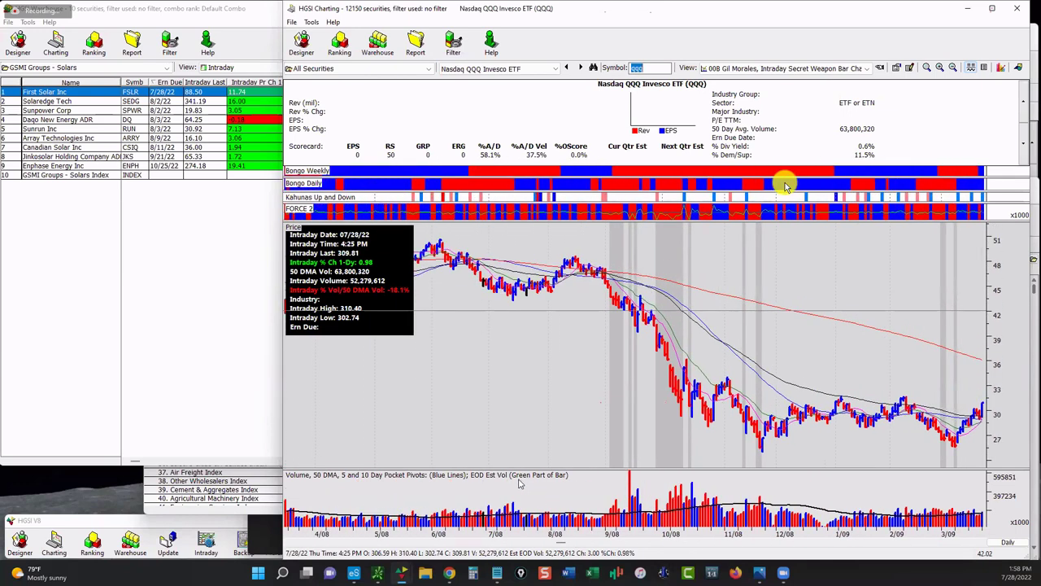
scroll(785, 186, up, 5)
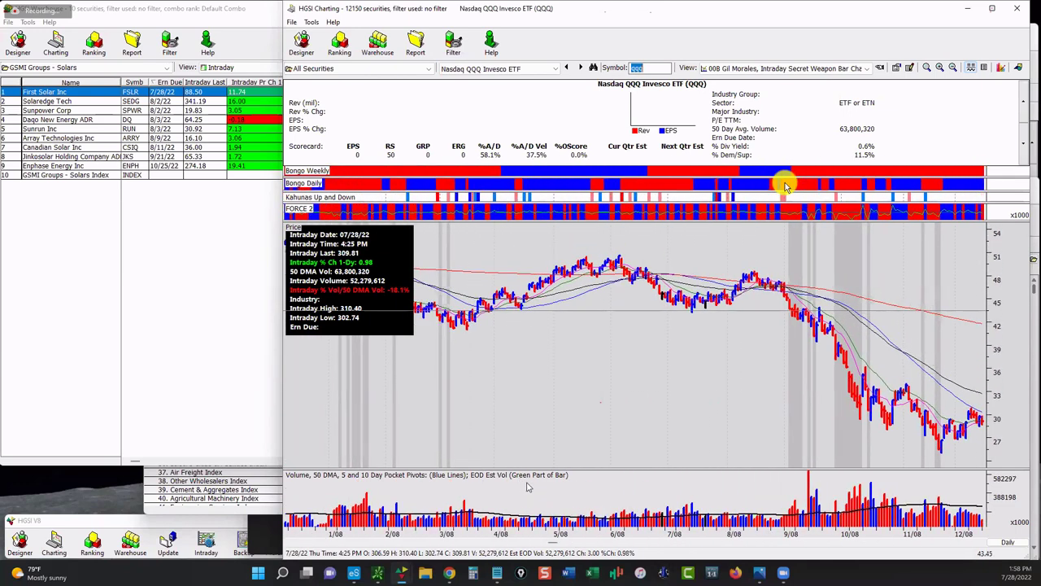
scroll(785, 186, up, 3)
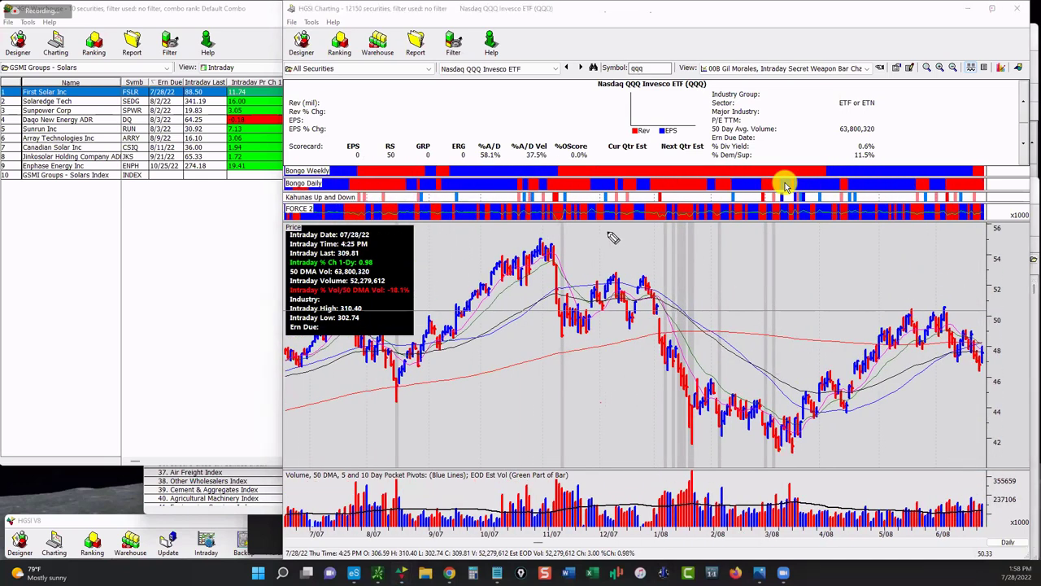
Step: Mark QQQ's early November 2007 high and its January-March 2008 decline freehand, and erase the marks
drag(514, 238, 598, 235)
mouse_move(637, 296)
mouse_down()
mouse_move(793, 447)
mouse_move(816, 416)
mouse_up()
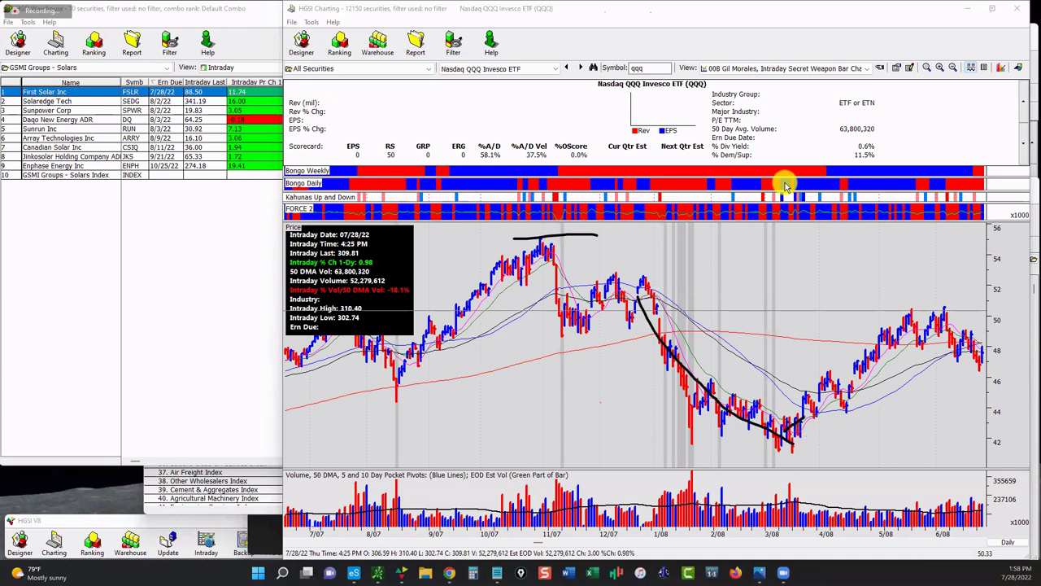
key(Escape)
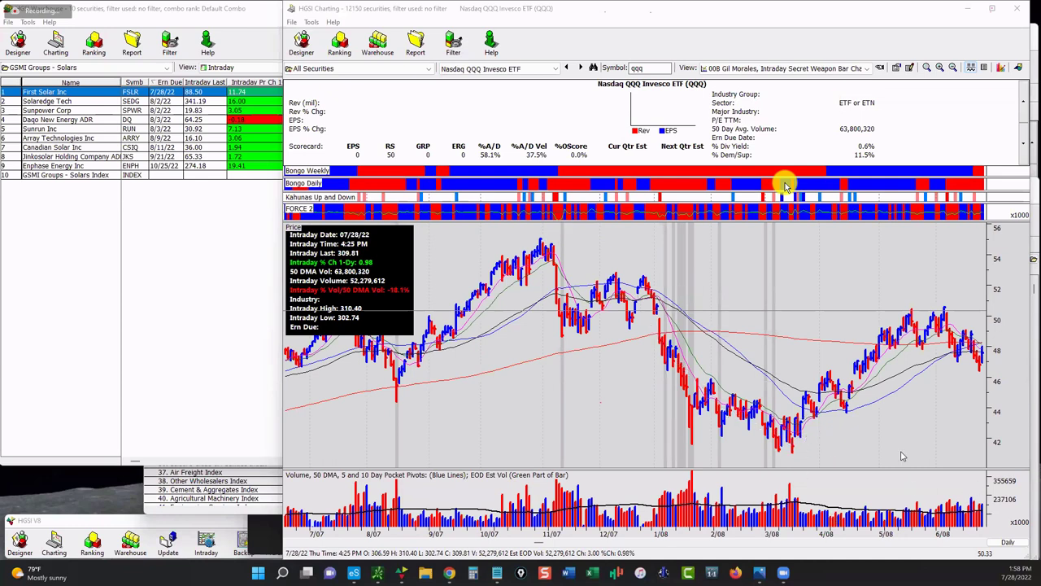
Step: Examine QQQ's daily chart forward through the late-2008 decline, temporarily tracing the price swings from the March 2008 low to the August high
scroll(902, 456, down, 5)
scroll(786, 187, down, 3)
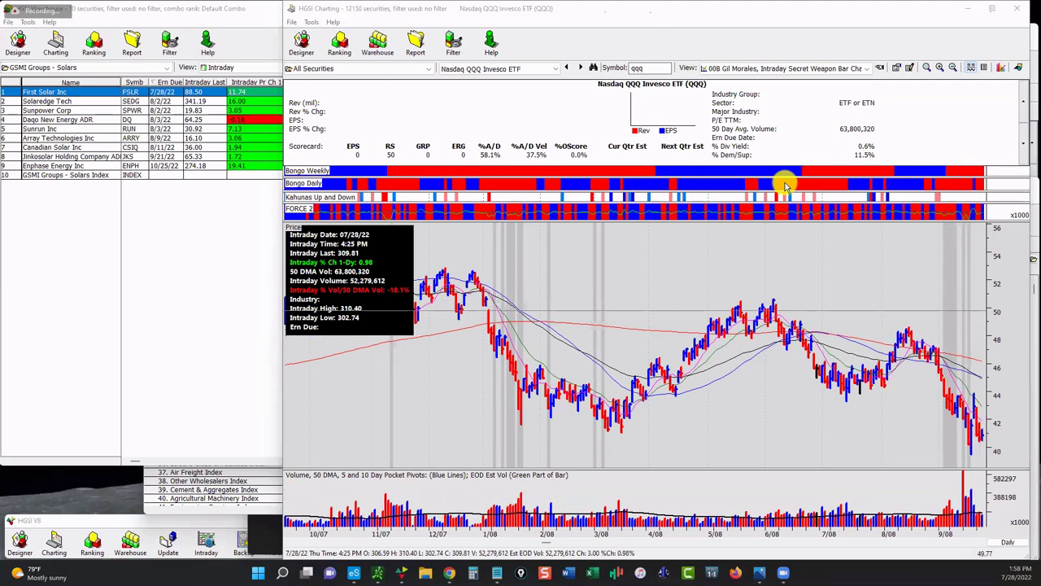
mouse_move(614, 408)
mouse_down()
mouse_move(781, 298)
mouse_move(791, 327)
mouse_move(862, 375)
mouse_move(907, 340)
mouse_move(902, 330)
mouse_move(918, 333)
mouse_up()
key(Right)
key(Right)
key(Right)
key(Right)
key(Right)
key(Right)
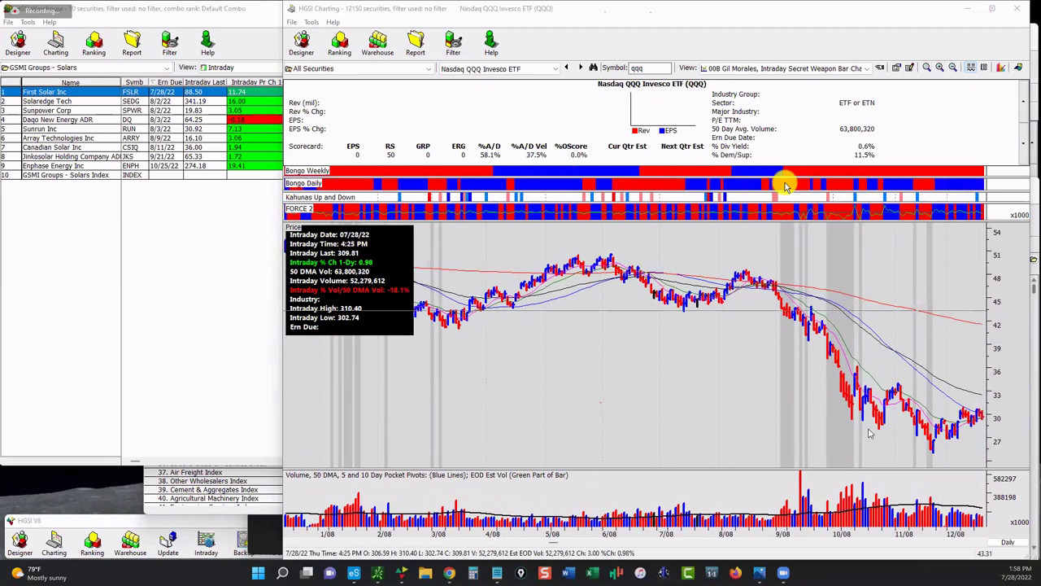
key(Right)
key(Right)
key(Right)
Step: Review QQQ's daily chart again for the period from August 2007 to July 2008
key(End)
key(Left)
key(Left)
key(Left)
key(Left)
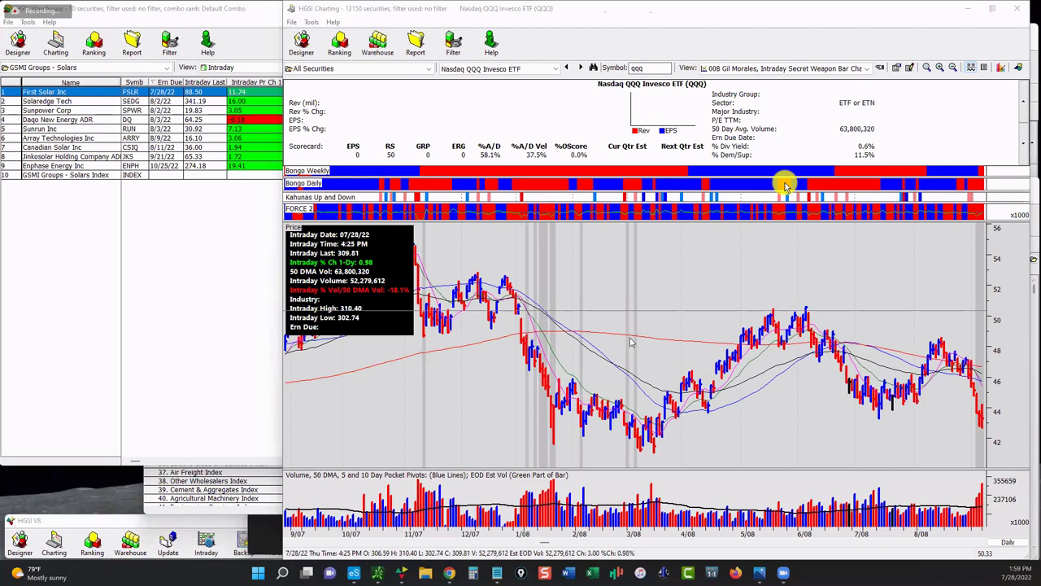
scroll(632, 342, left, 5)
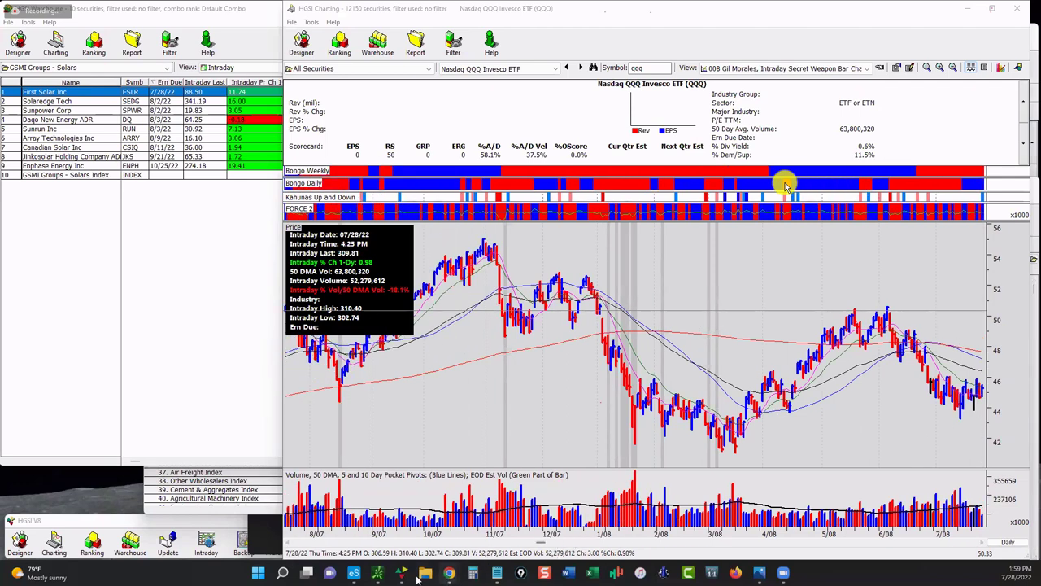
Step: Switch to the second charting window and compare QQQ with the NASDAQ Composite on its weekly chart back to mid-2020
mouse_move(402, 576)
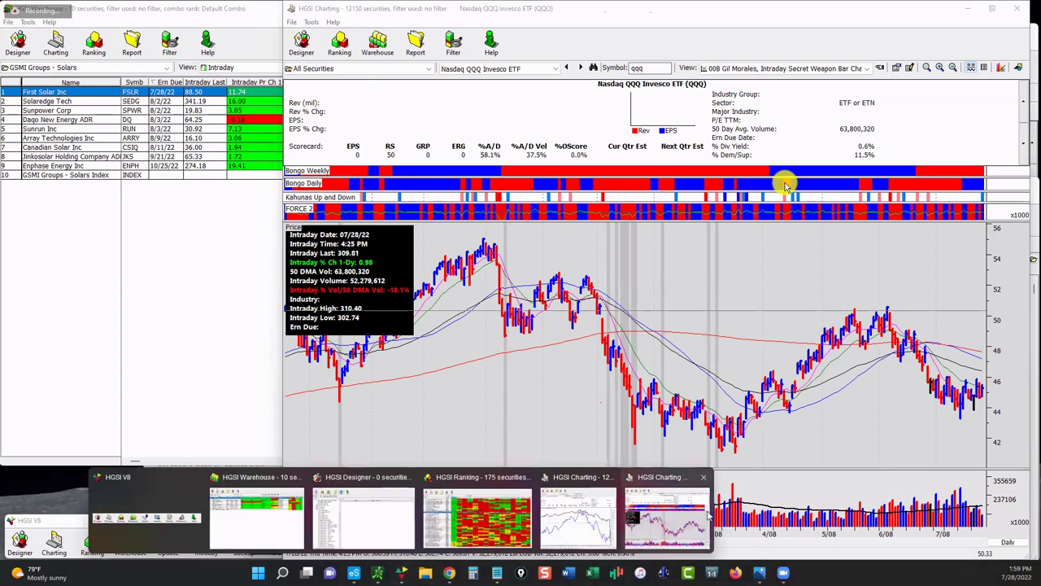
click(591, 498)
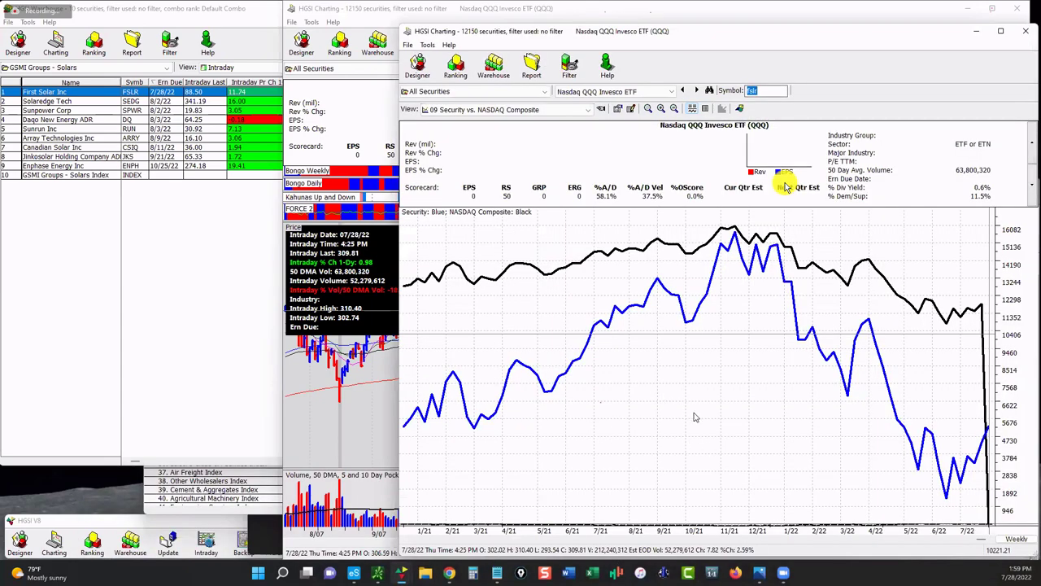
scroll(704, 414, left, 10)
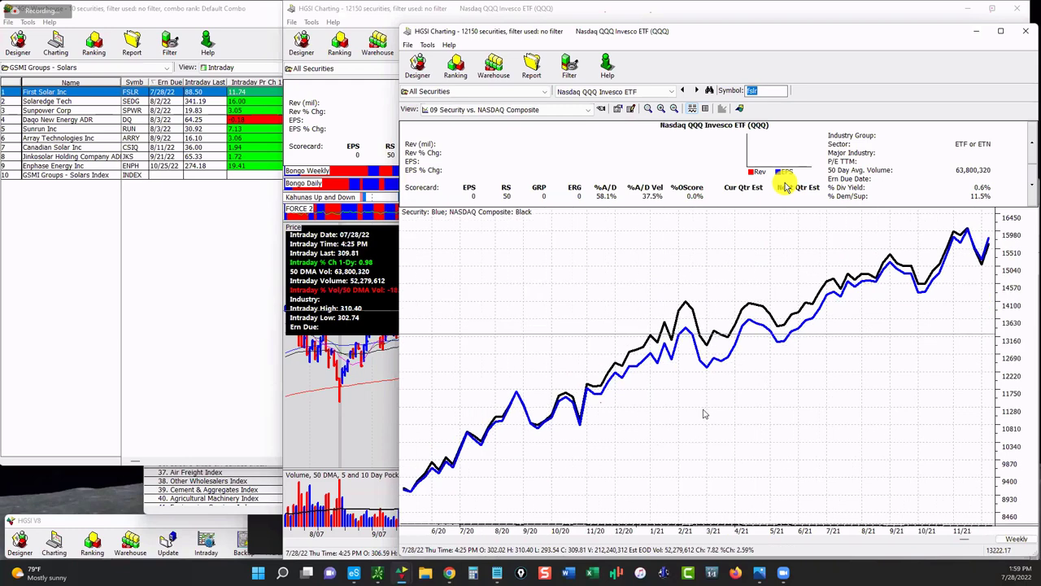
scroll(705, 414, right, 3)
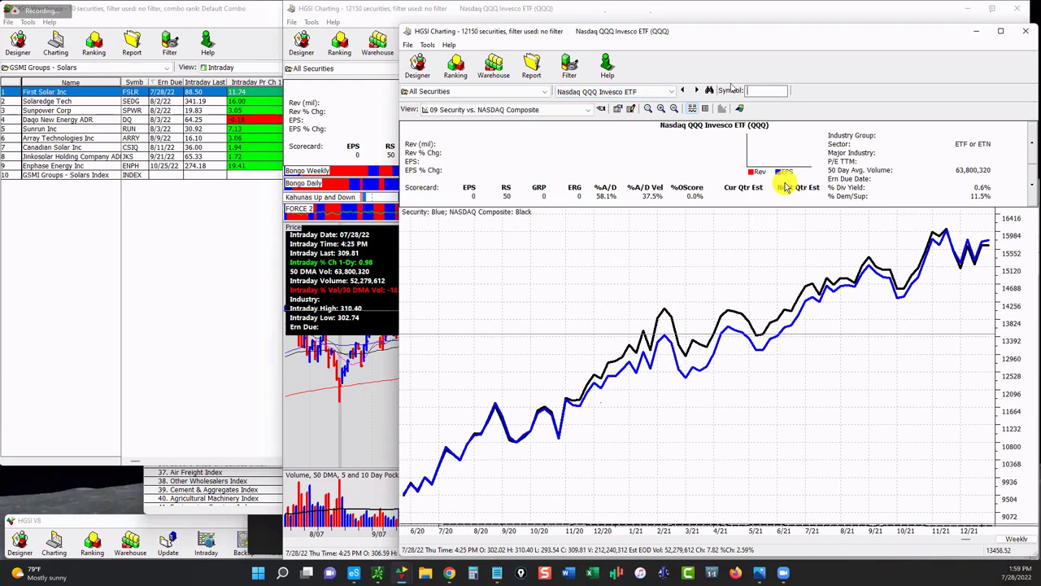
Step: Chart First Solar (FSLR) against the NASDAQ Composite and view the weekly history from March 2007 to September 2008
text(fslr)
key(Return)
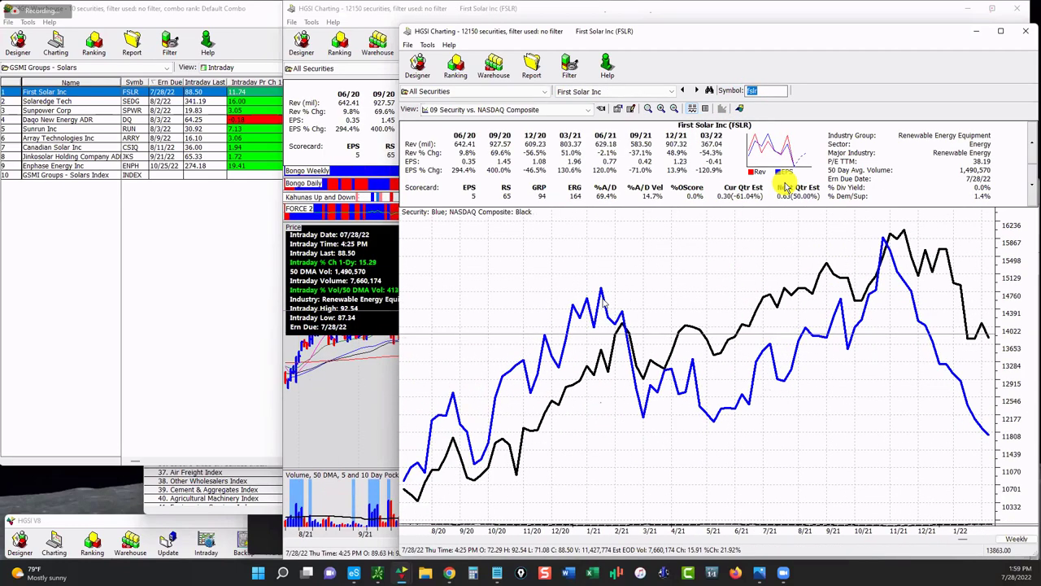
scroll(786, 187, left, 2)
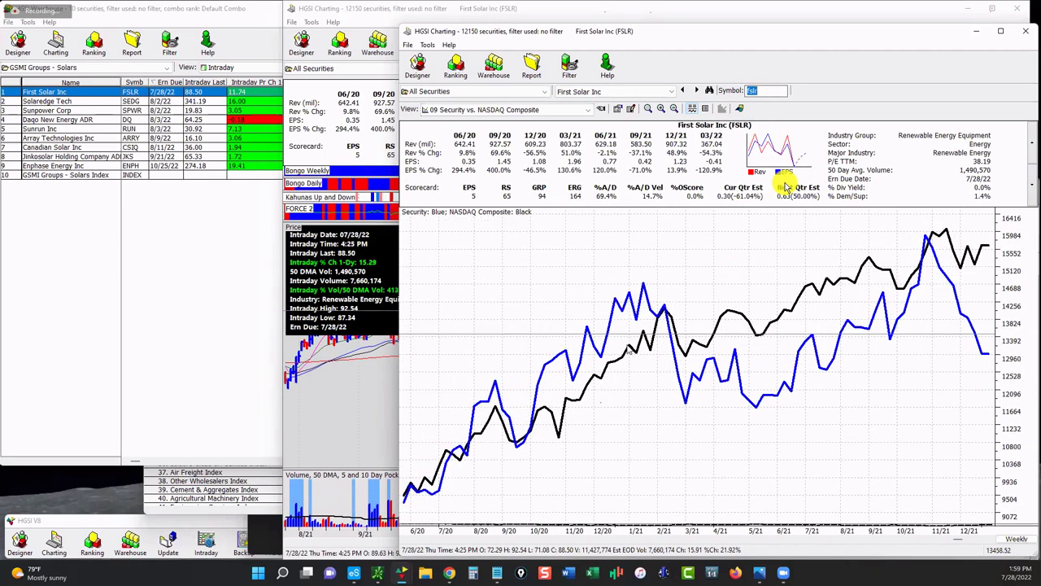
scroll(786, 187, left, 2)
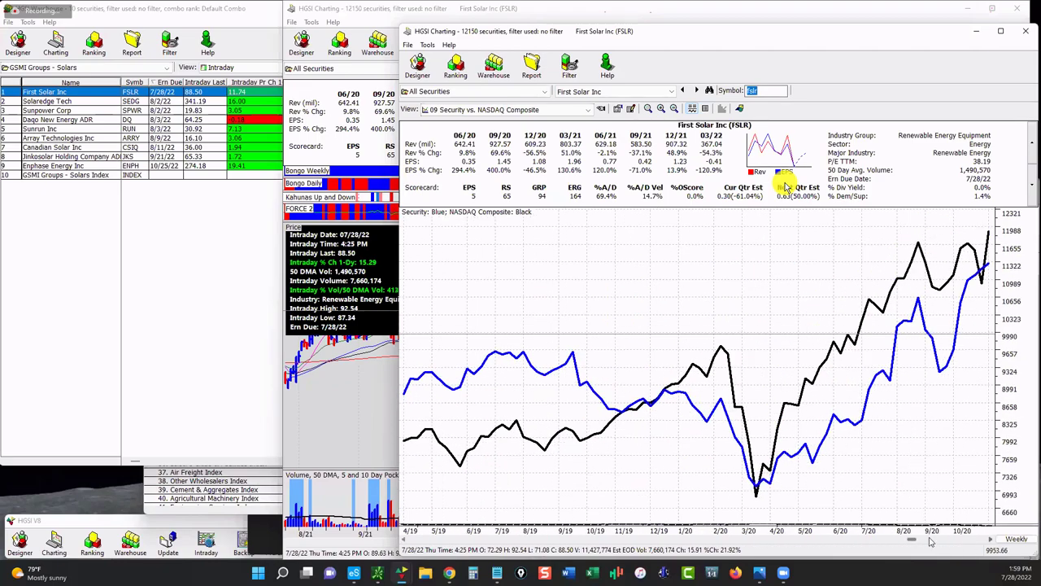
drag(911, 542, 422, 541)
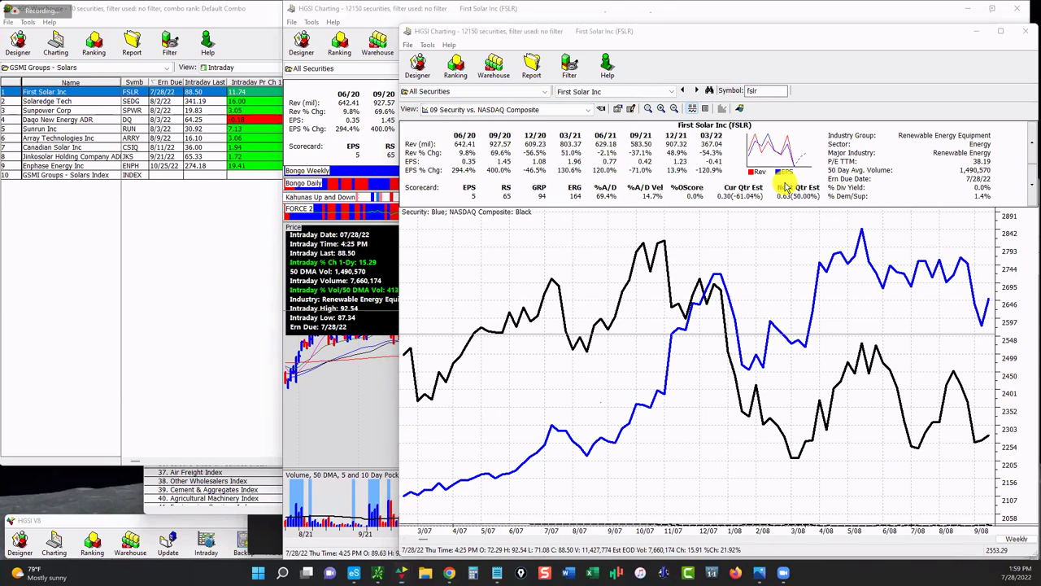
Step: Point out FSLR's January 2008 peak and the NASDAQ Composite's late October 2007 peak with freehand lines, and erase them
drag(786, 187, 716, 273)
drag(663, 243, 585, 191)
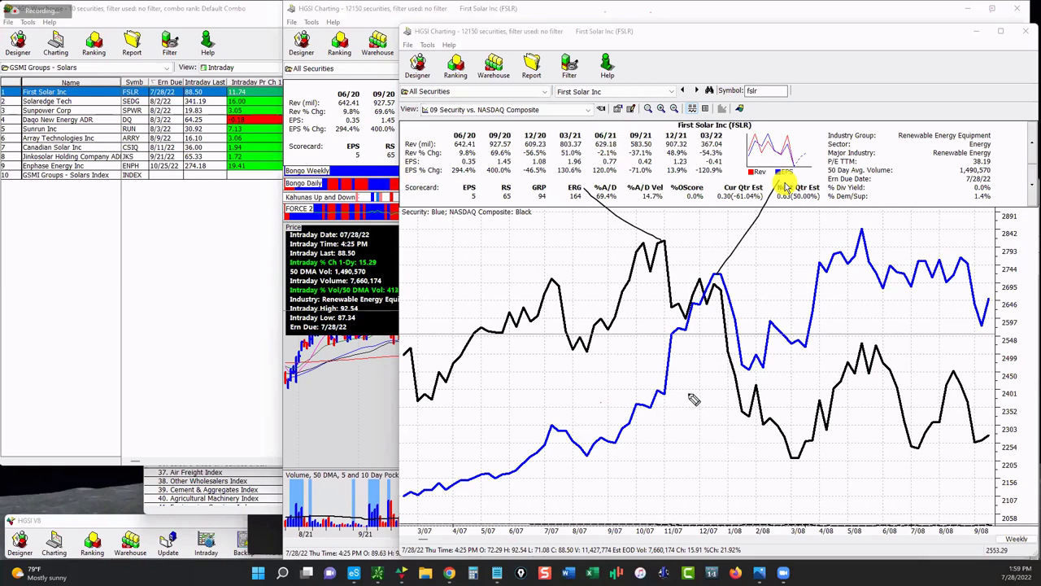
key(e)
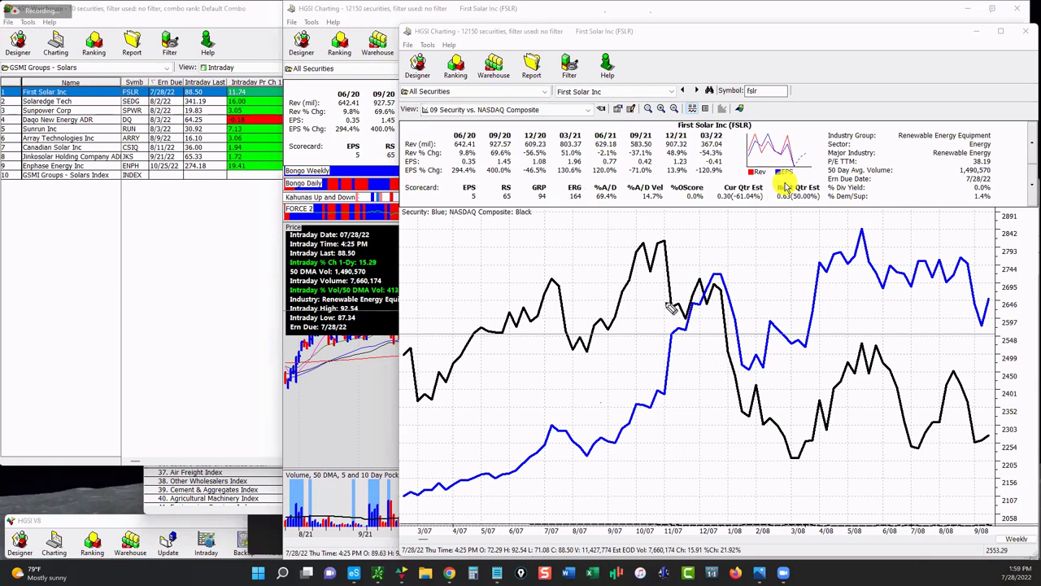
Step: Mark both peaks again, trace the NASDAQ's early 2008 decline and FSLR's rebound freehand, and undo the last stroke
drag(661, 237, 562, 131)
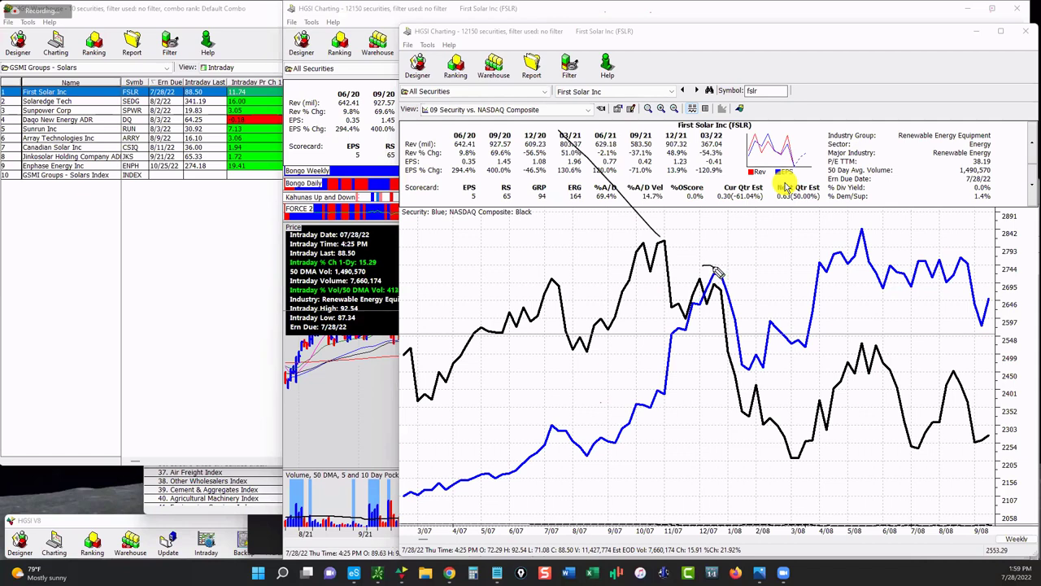
drag(713, 267, 692, 163)
drag(718, 319, 793, 440)
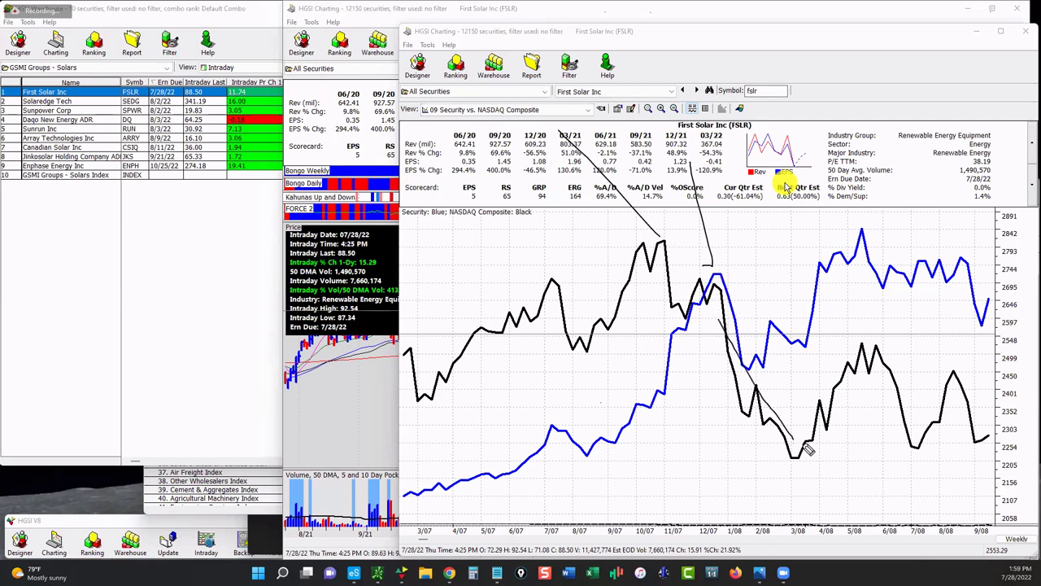
drag(755, 350, 869, 246)
mouse_move(811, 451)
mouse_down()
mouse_move(879, 359)
mouse_move(996, 405)
mouse_up()
key(ctrl+z)
Step: Advance the FSLR comparison chart to September 2007 through March 2009, and erase the freehand markings
key(Right)
key(Right)
key(Right)
key(Right)
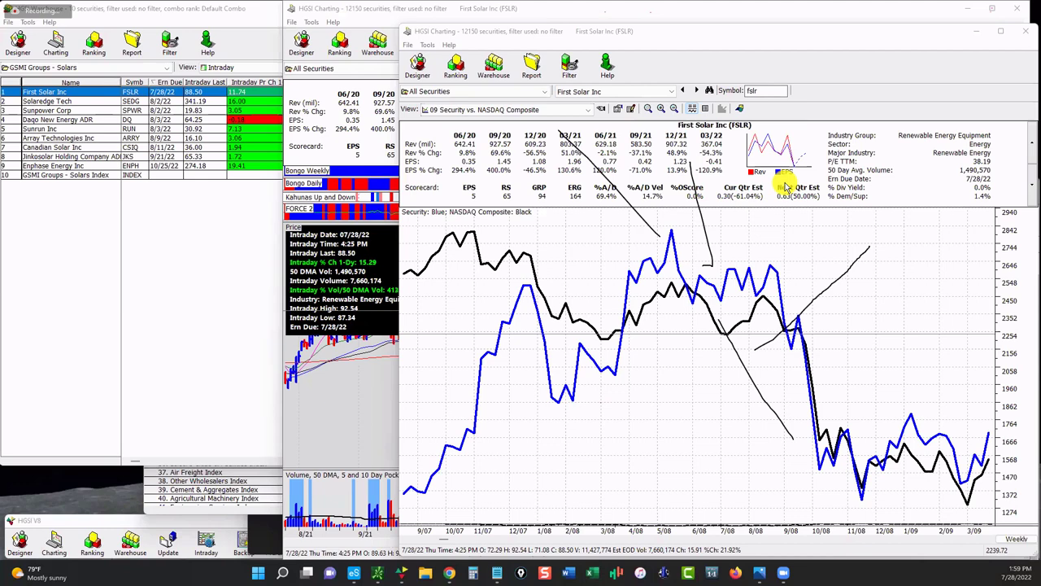
key(Escape)
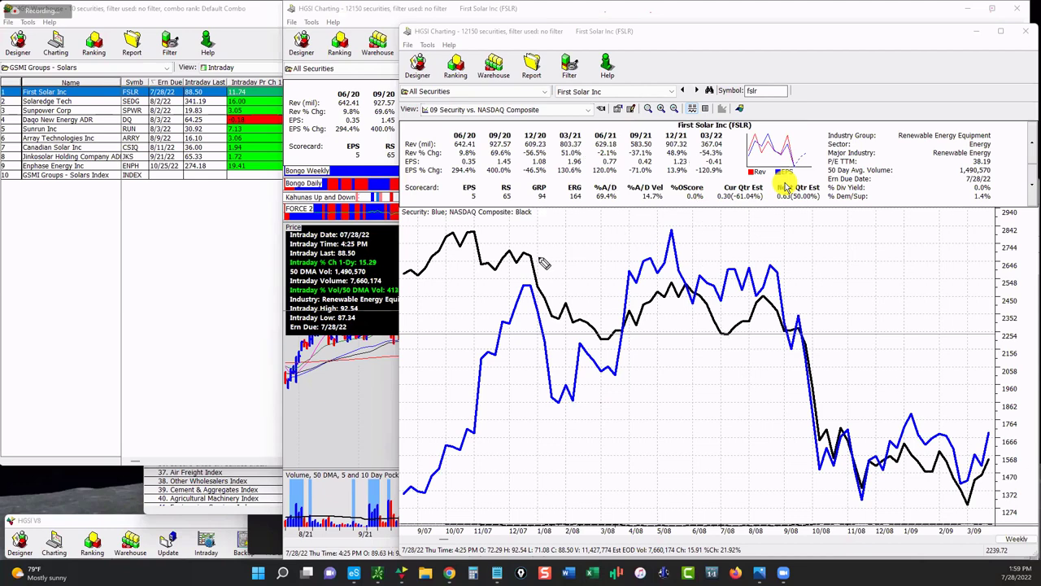
Step: Trace the NASDAQ's and FSLR's swings from their late 2007 highs into the autumn 2008 decline freehand, and erase the markings
drag(494, 285, 680, 296)
mouse_move(523, 254)
mouse_down()
mouse_move(560, 314)
mouse_move(593, 325)
mouse_move(695, 297)
mouse_move(713, 325)
mouse_move(777, 303)
mouse_move(801, 329)
mouse_up()
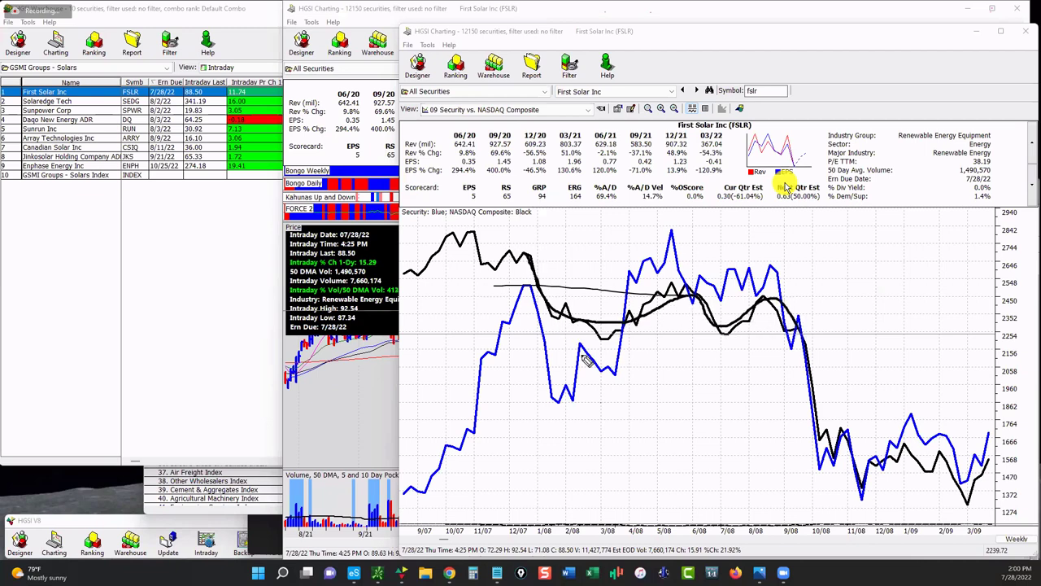
mouse_move(527, 278)
mouse_down()
mouse_move(548, 378)
mouse_move(585, 380)
mouse_move(657, 241)
mouse_up()
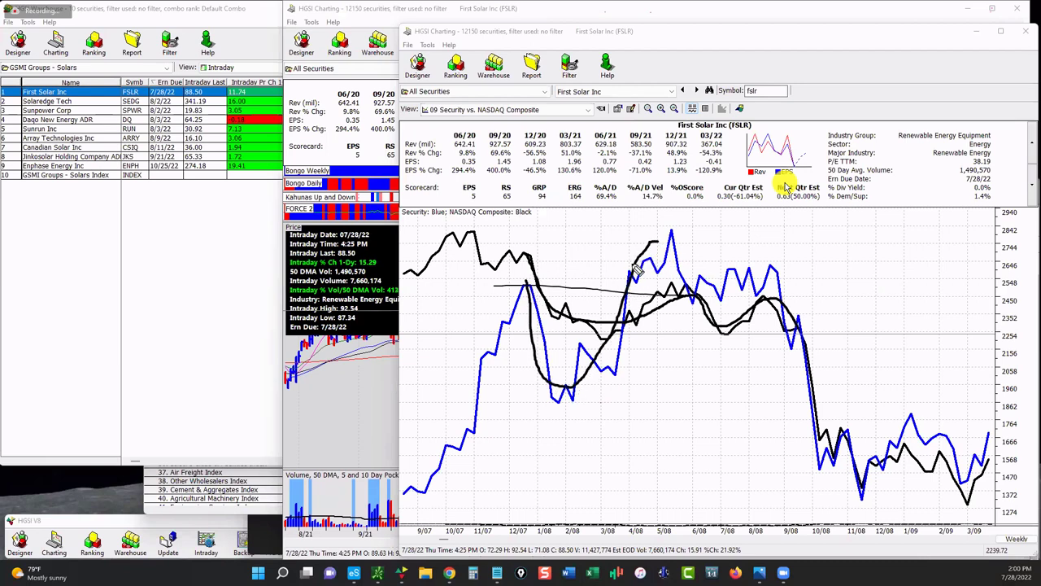
mouse_move(669, 236)
mouse_down()
mouse_move(687, 308)
mouse_move(699, 292)
mouse_move(780, 297)
mouse_move(821, 417)
mouse_move(823, 470)
mouse_up()
drag(793, 423, 821, 466)
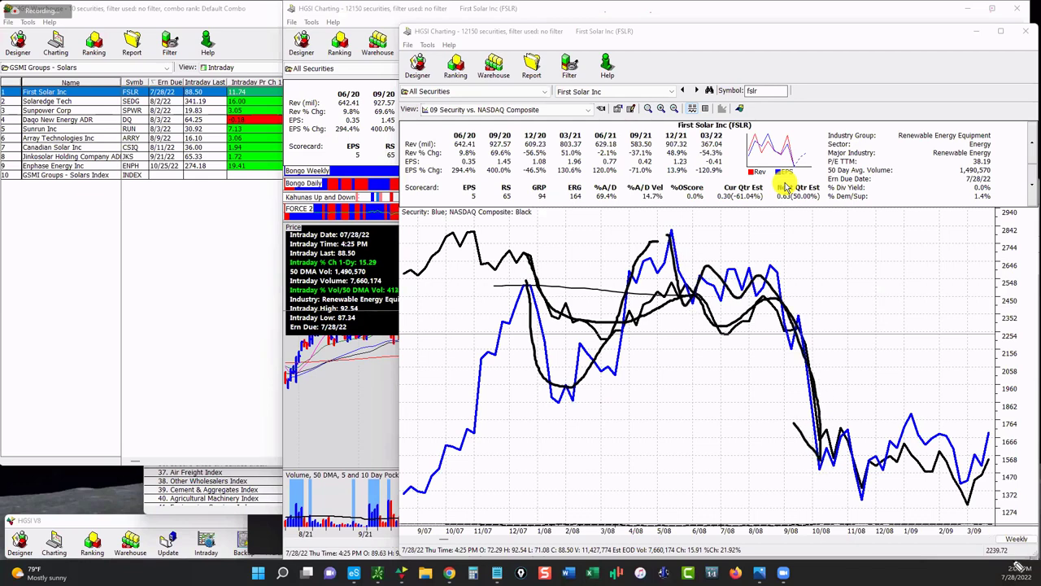
key(Delete)
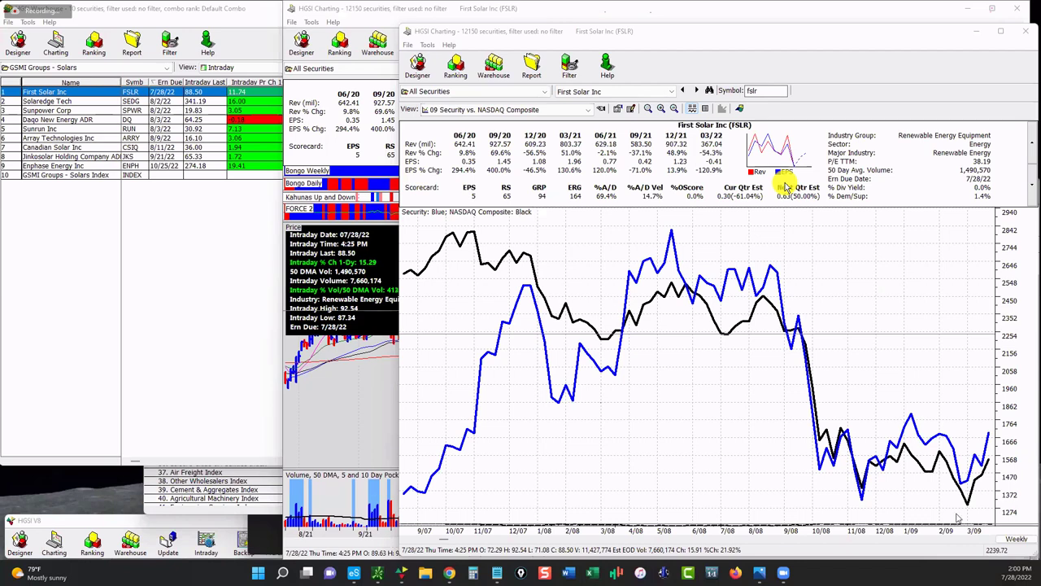
Step: Switch to the image viewer and display the ARBA 2000.gif example of a punchbowl (POD) failure
click(759, 572)
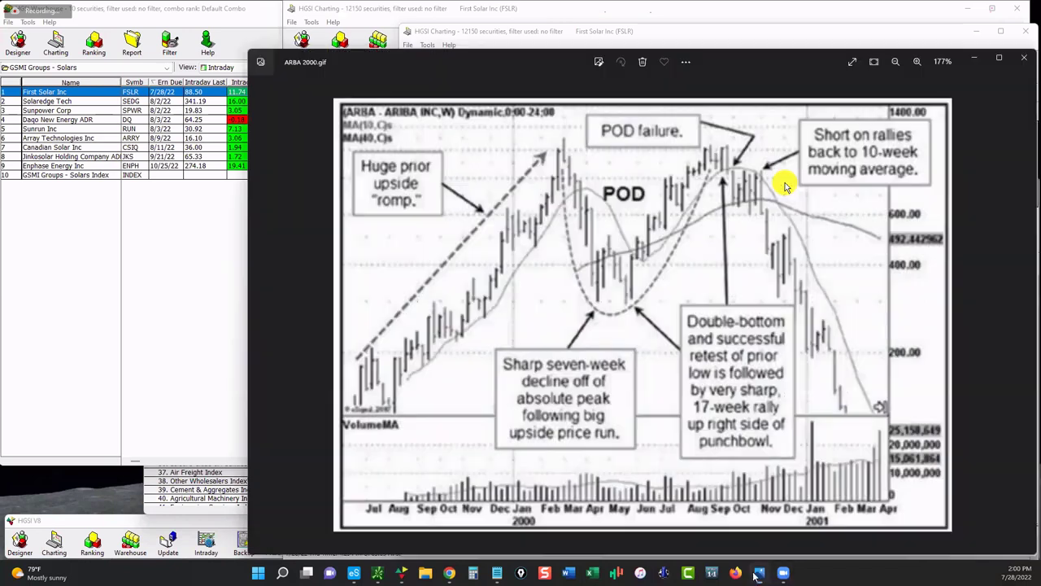
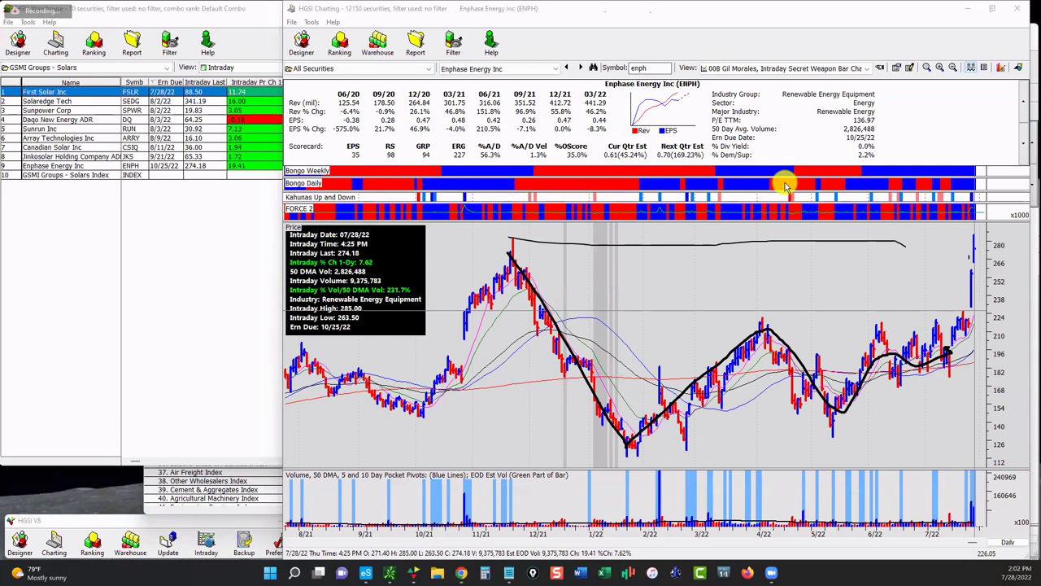
Step: Erase the strokes on the Enphase (ENPH) chart, trace its swings from March to July 2022 freehand, and erase that line too
key(Escape)
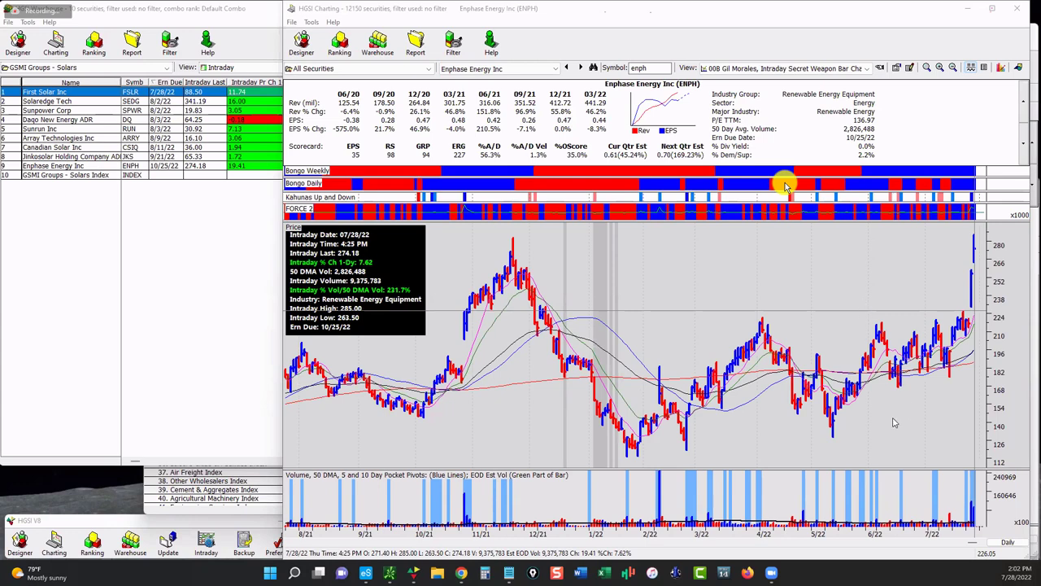
mouse_move(697, 398)
mouse_down()
mouse_move(772, 332)
mouse_move(790, 407)
mouse_move(803, 365)
mouse_move(819, 359)
mouse_move(854, 403)
mouse_move(880, 326)
mouse_move(910, 359)
mouse_move(949, 368)
mouse_up()
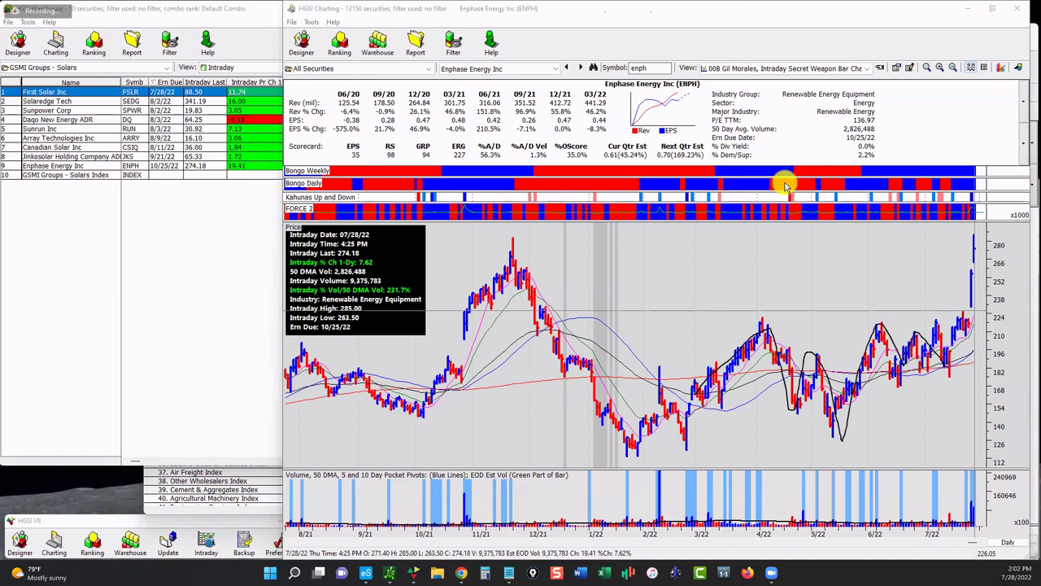
key(Escape)
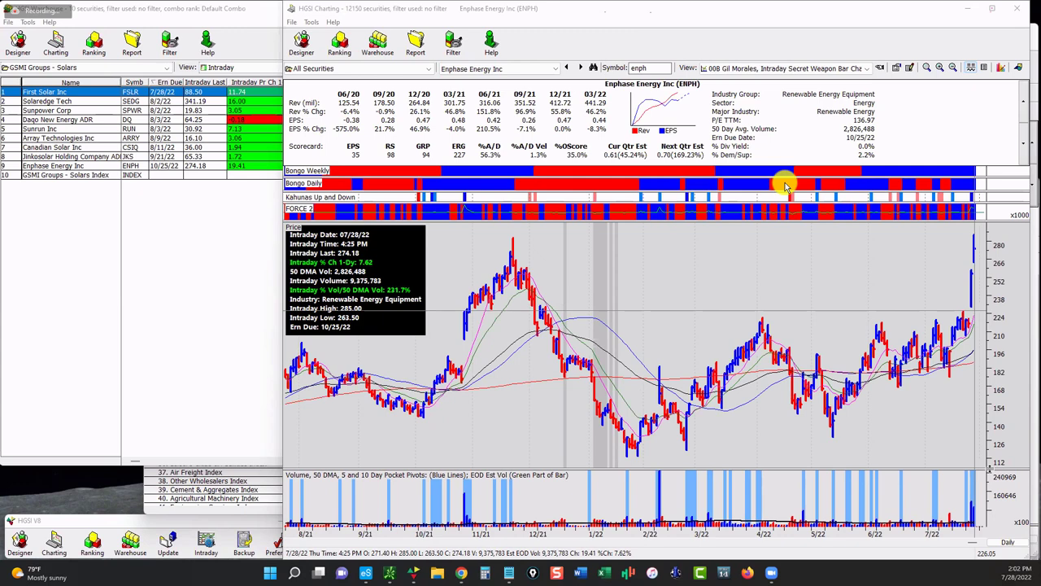
click(77, 236)
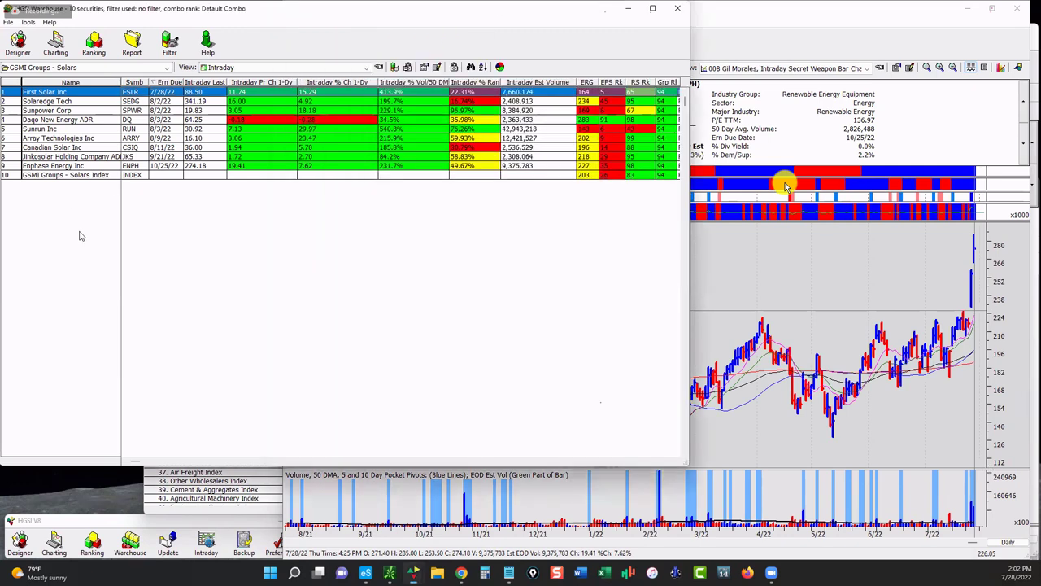
click(65, 68)
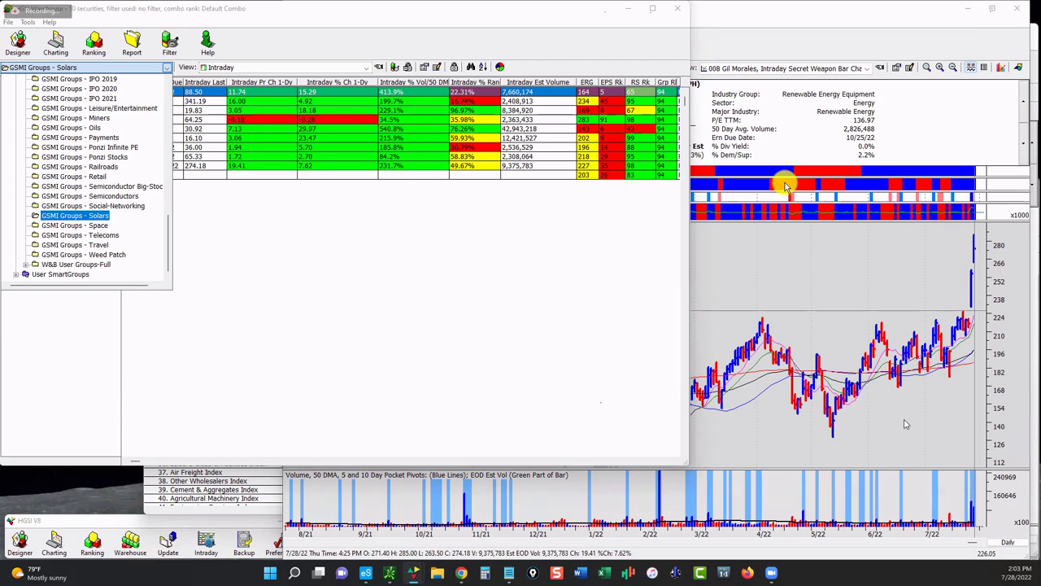
click(811, 291)
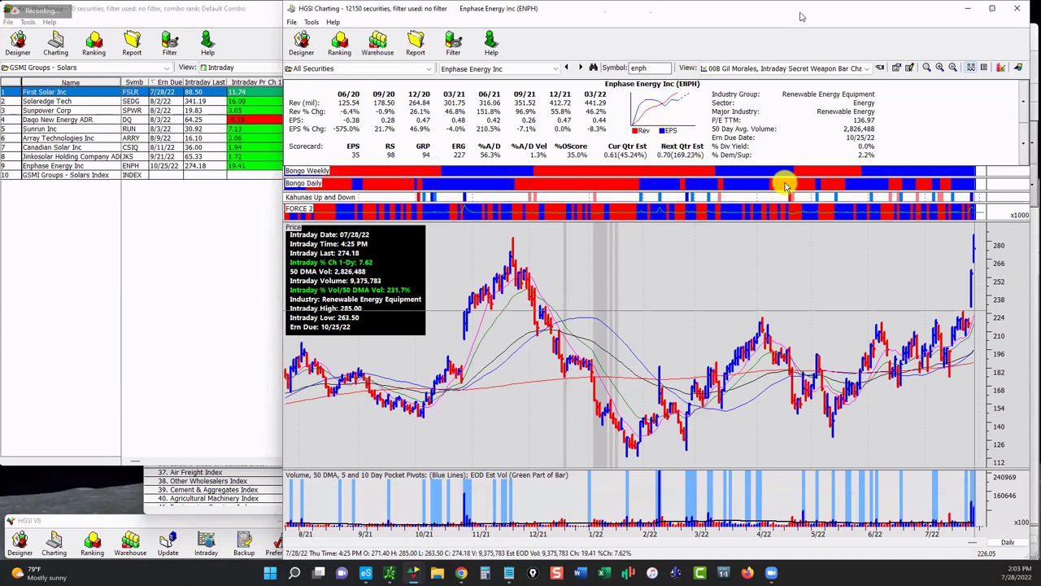
Step: Chart Meta Platforms (META), followed by Livent Corp (LTHM), in the daily chart view
text(meta)
key(Return)
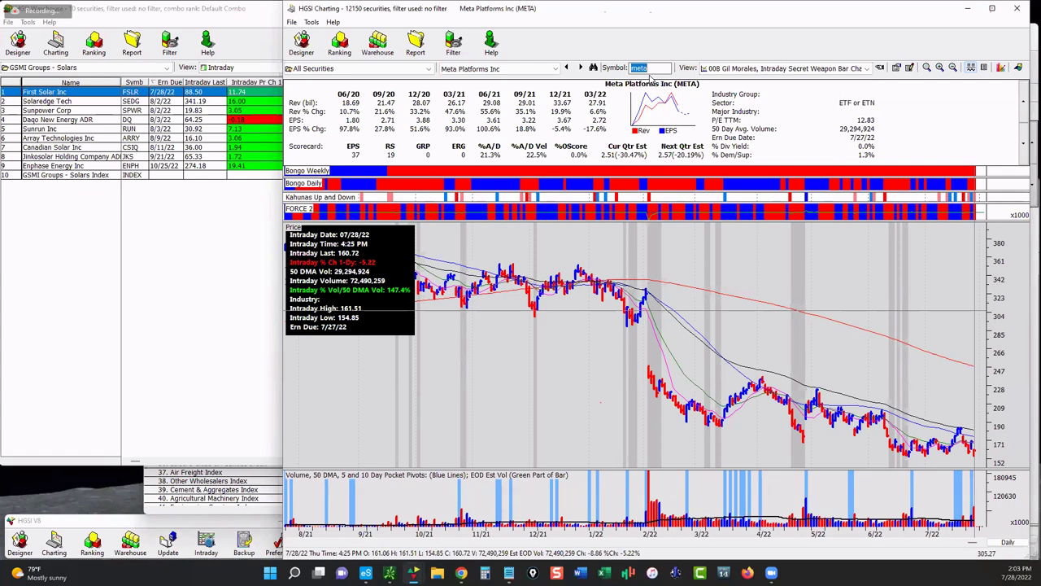
click(654, 69)
key(BackSpace)
key(BackSpace)
key(BackSpace)
key(BackSpace)
text(lthm)
key(BackSpace)
key(BackSpace)
text(m)
key(Return)
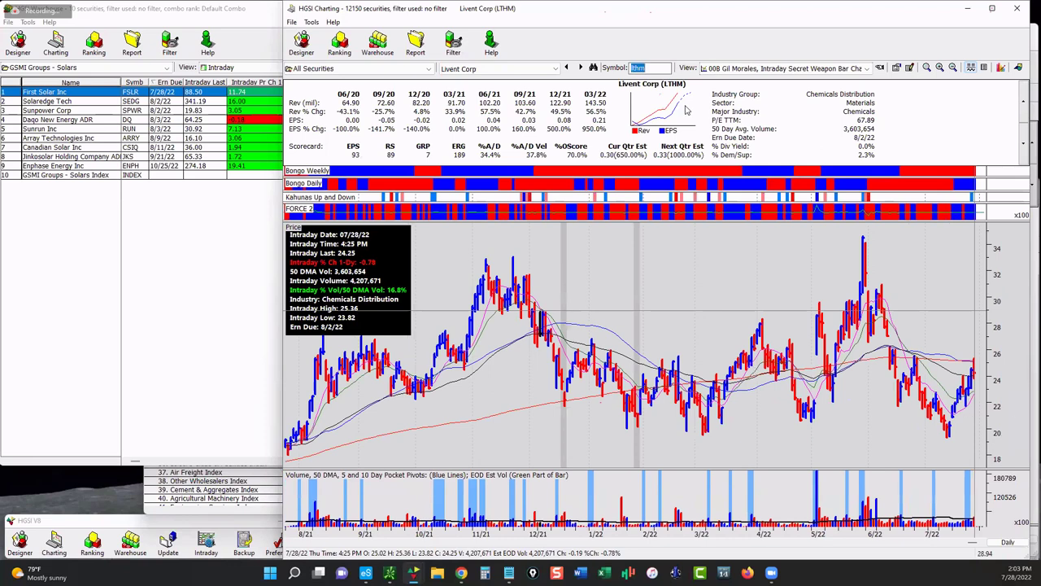
Step: Zoom the Livent chart in to the period from early April to late July 2022
click(939, 67)
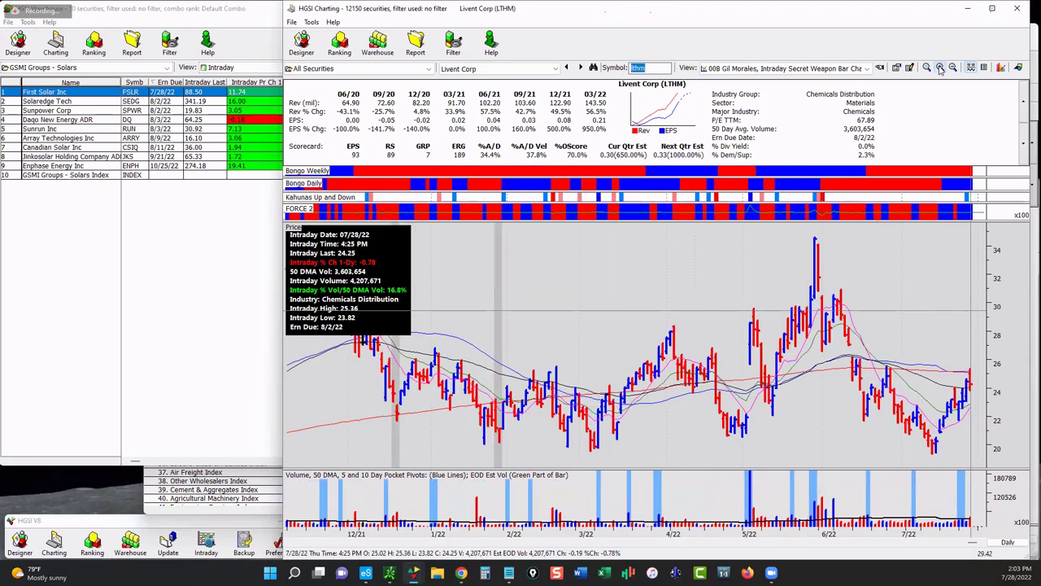
click(939, 68)
click(938, 68)
Step: Load the GSMI Groups - EV list in the warehouse and chart its first stock, Quantumscape (QS)
click(58, 178)
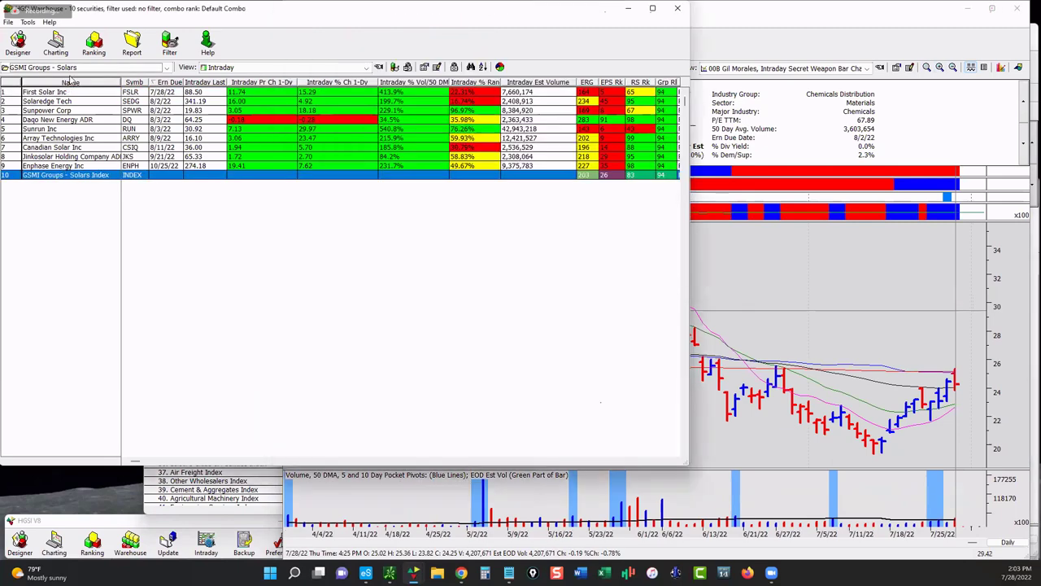
click(86, 68)
scroll(69, 189, up, 1)
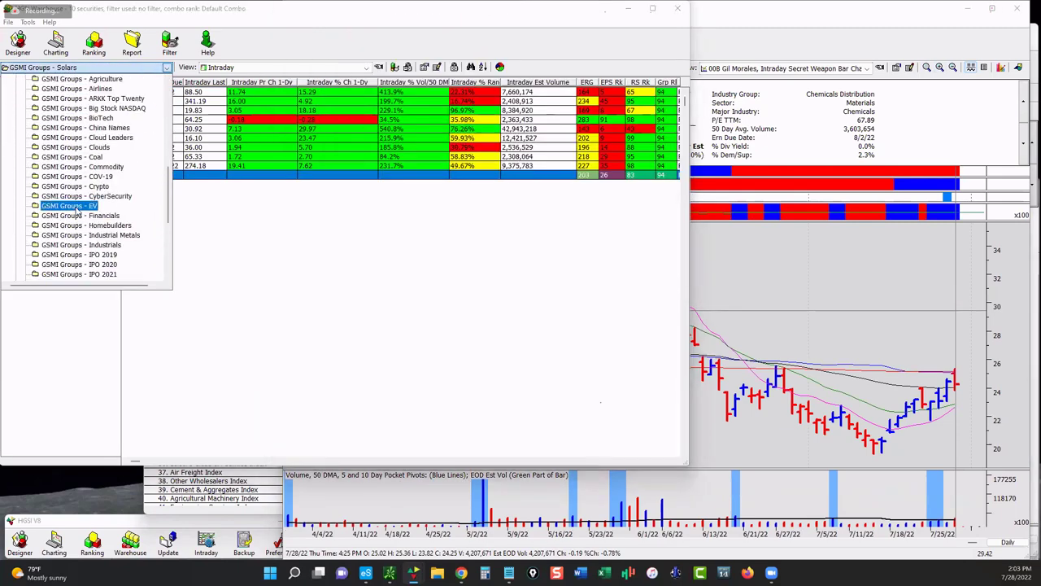
click(73, 206)
click(49, 96)
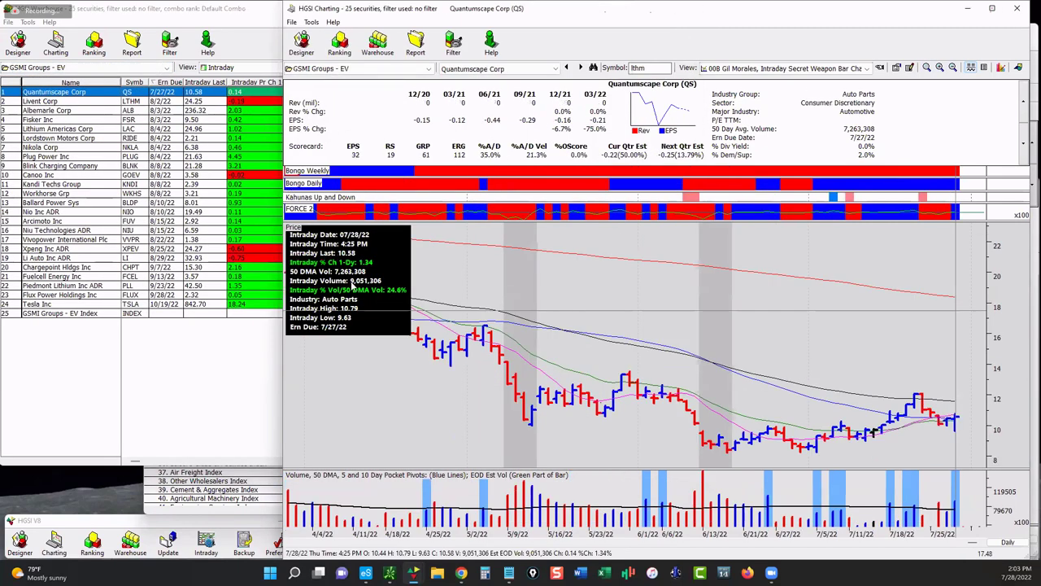
Step: Go through the EV group's charts one by one from Livent (LTHM) through Plug Power (PLUG), stopping at Blink Charging (BLNK)
click(497, 72)
click(497, 71)
key(Down)
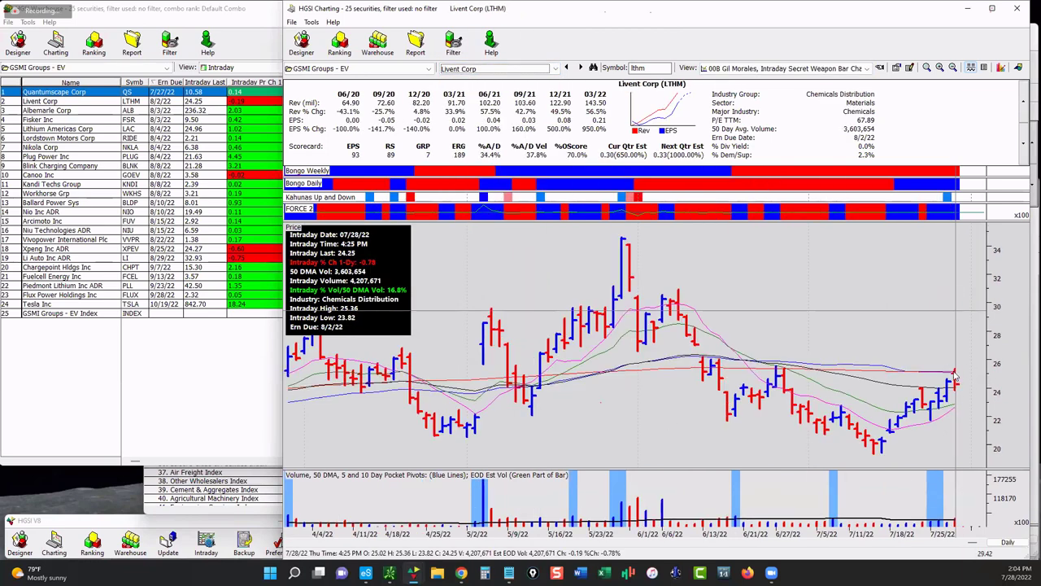
key(Down)
key(Down)
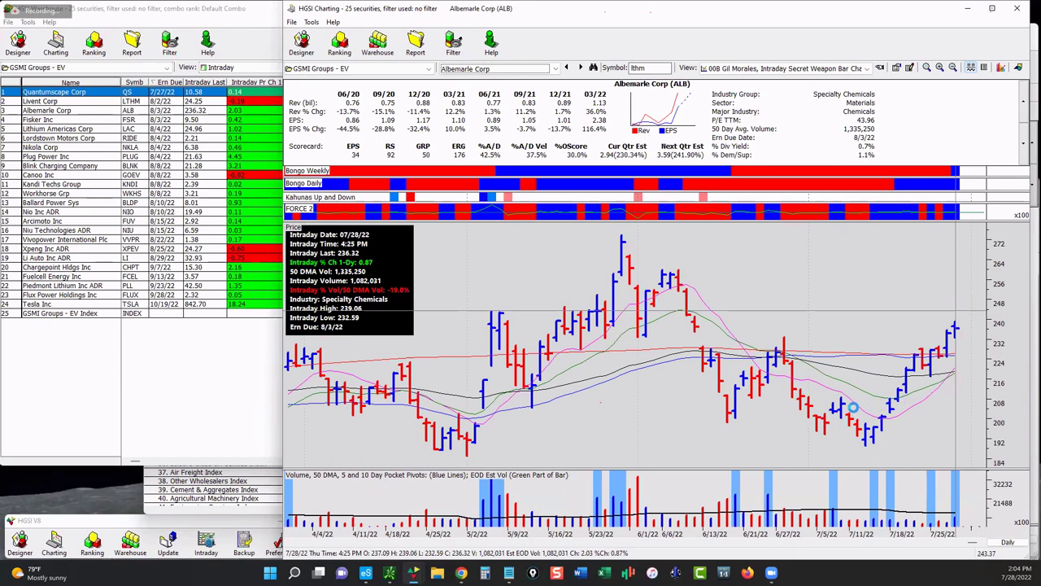
key(Down)
key(Down)
key(Down)
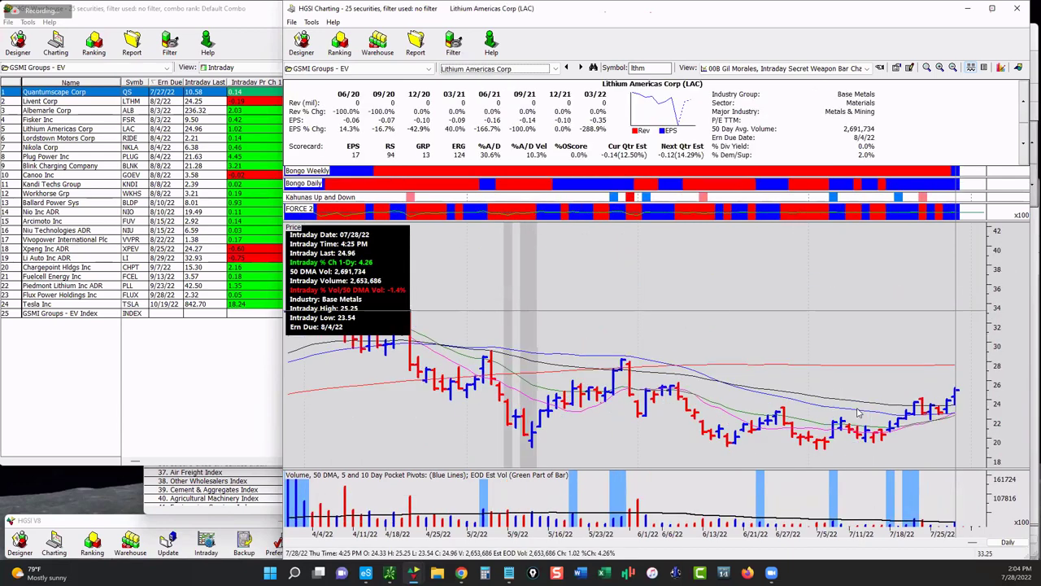
key(Down)
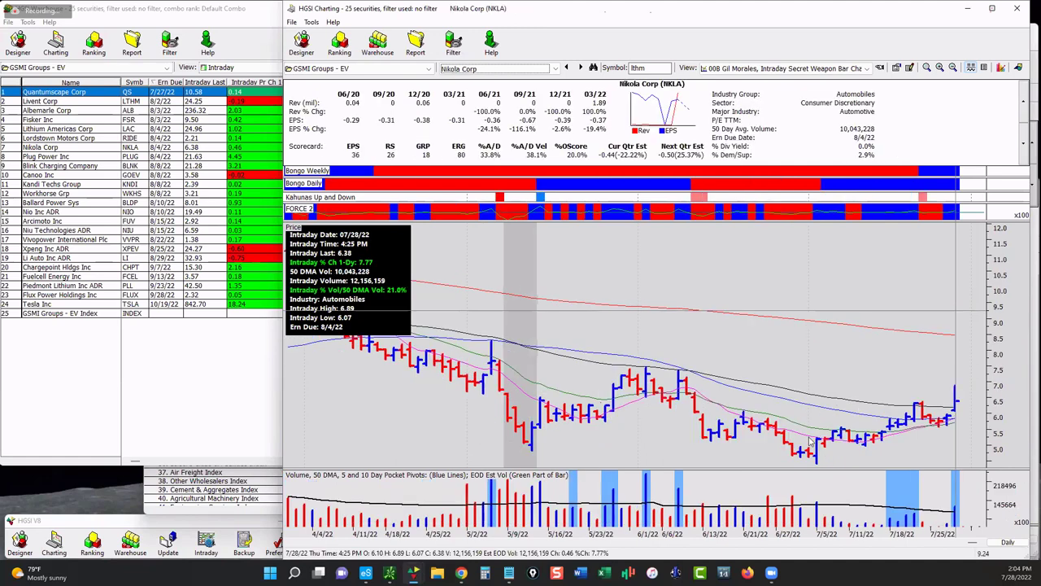
key(Down)
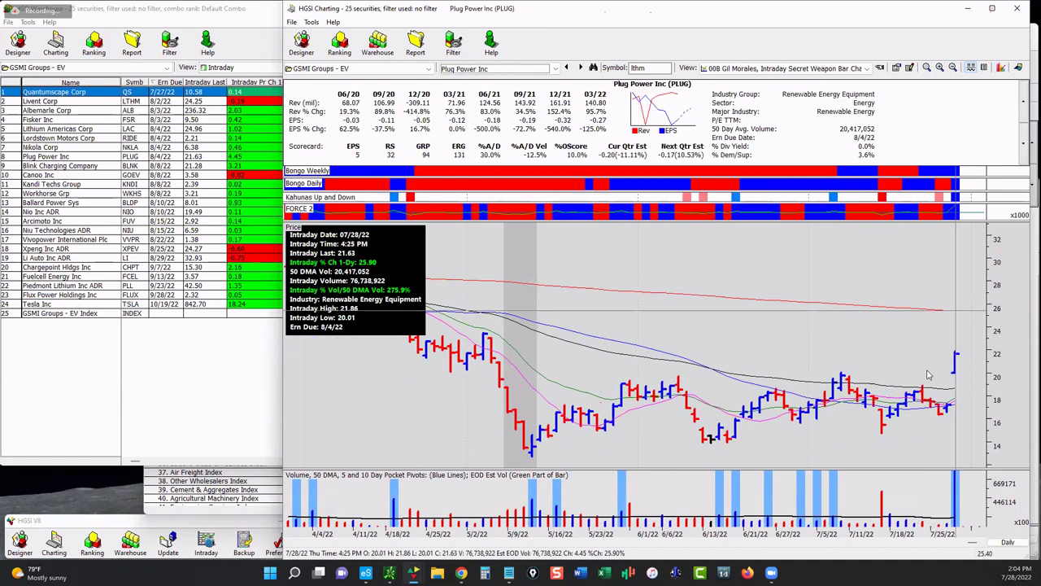
key(Down)
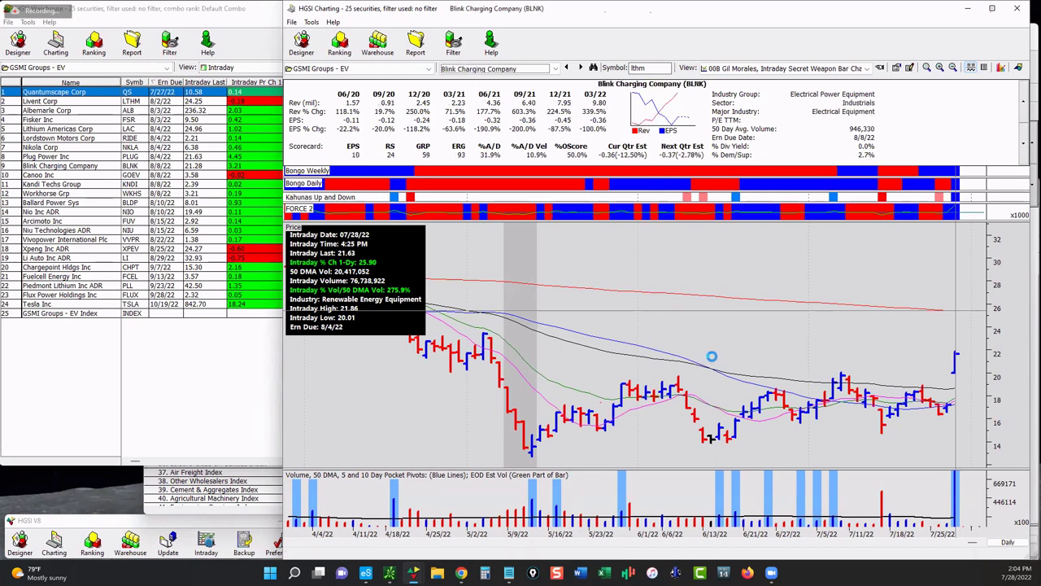
key(Down)
key(Up)
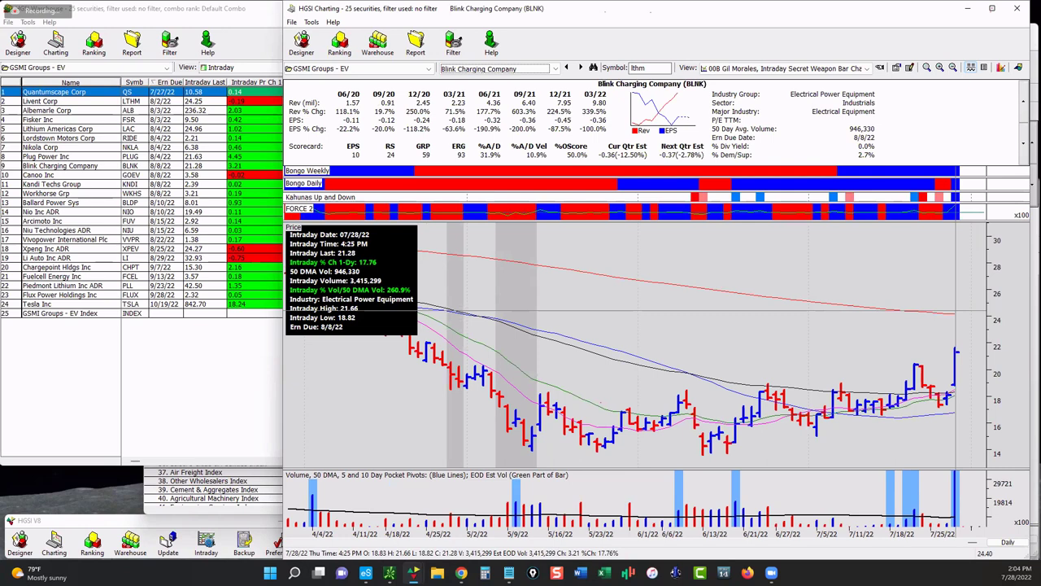
Step: Mark Blink Charging's June and July rallies and their price and volume bars with freehand strokes, and erase all the markings
drag(712, 446, 768, 388)
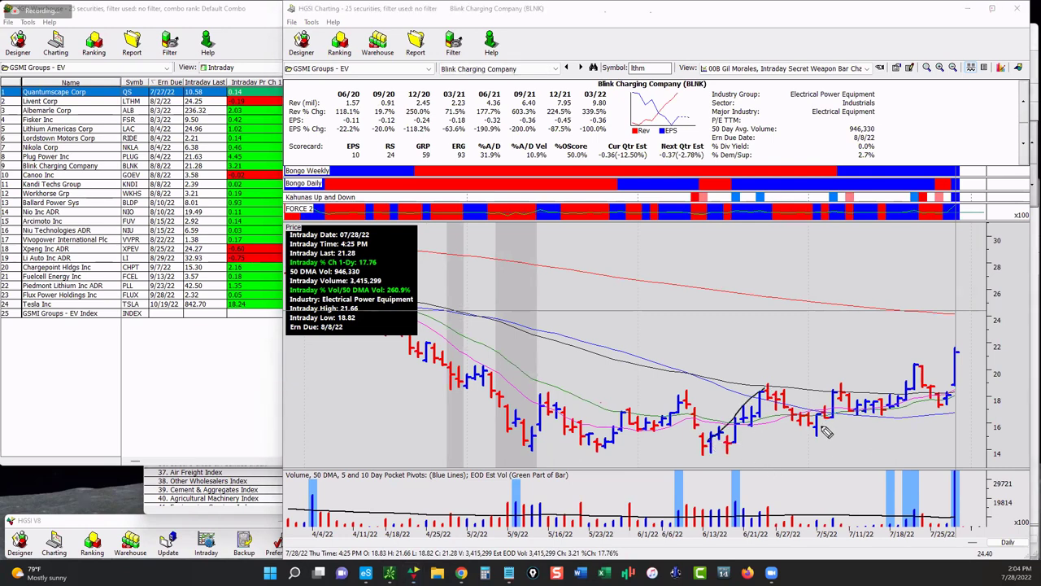
click(721, 430)
drag(883, 414, 913, 358)
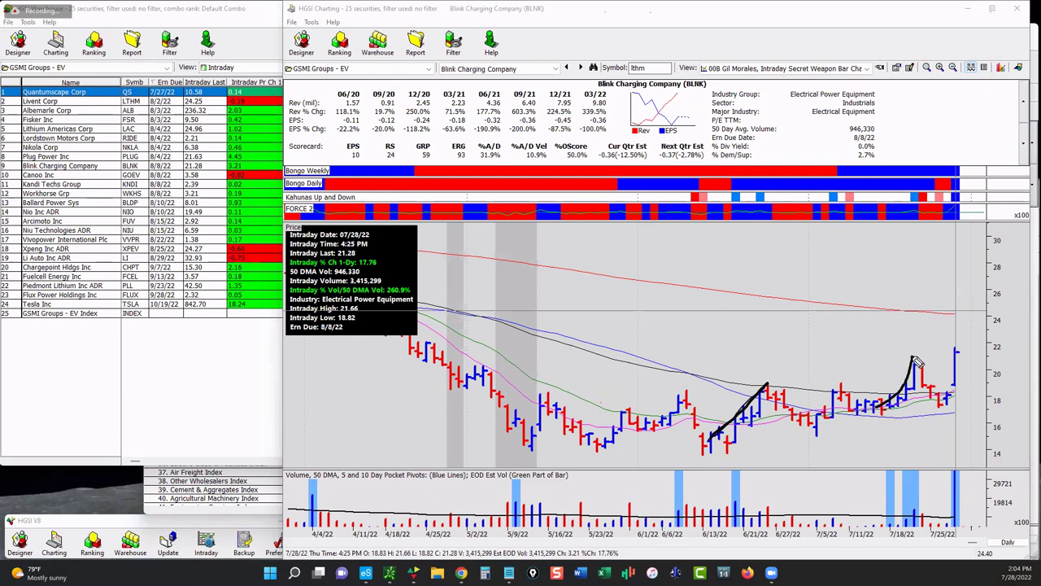
mouse_move(914, 526)
mouse_down()
mouse_move(916, 499)
mouse_move(891, 462)
mouse_up()
drag(904, 358, 885, 309)
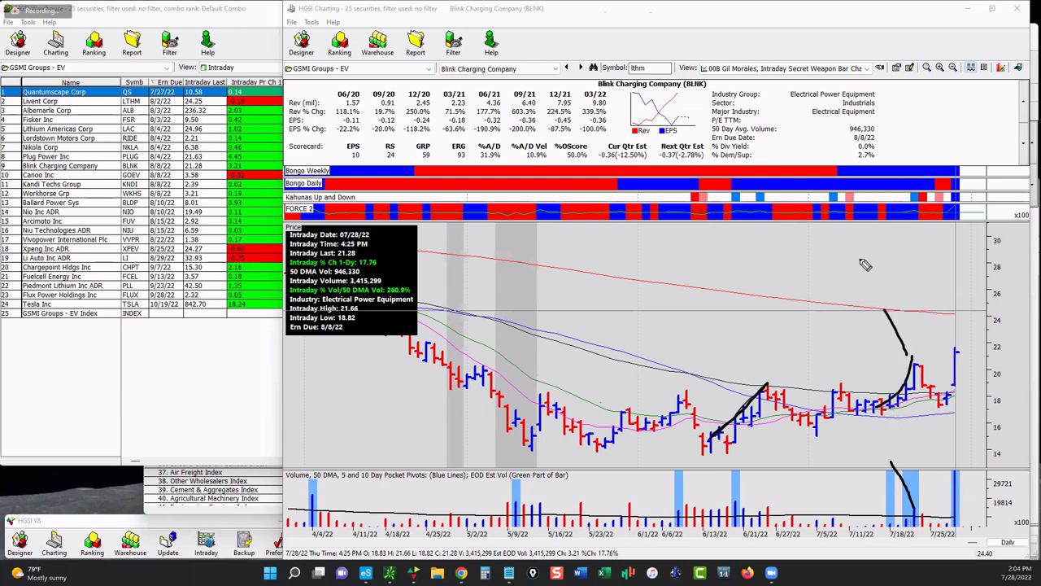
drag(957, 352, 922, 263)
drag(960, 467, 1029, 390)
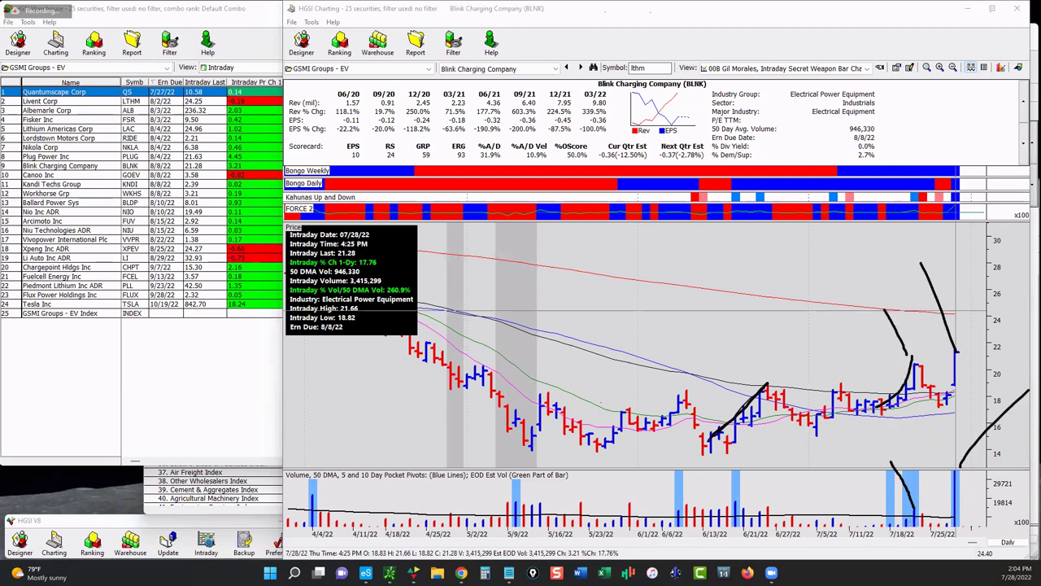
key(Escape)
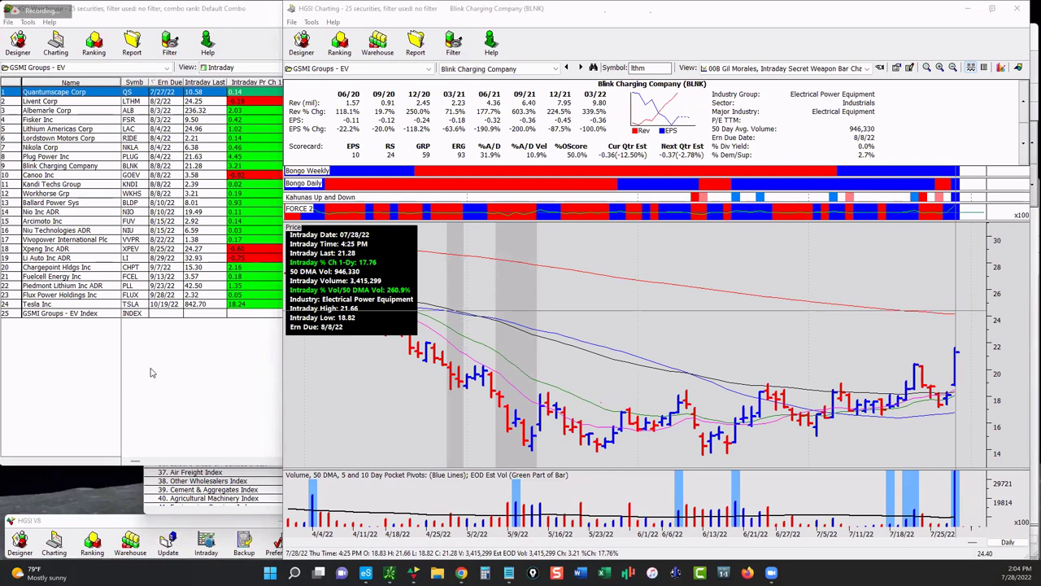
Step: Chart Sunrun Inc (RUN) in the daily view
click(657, 65)
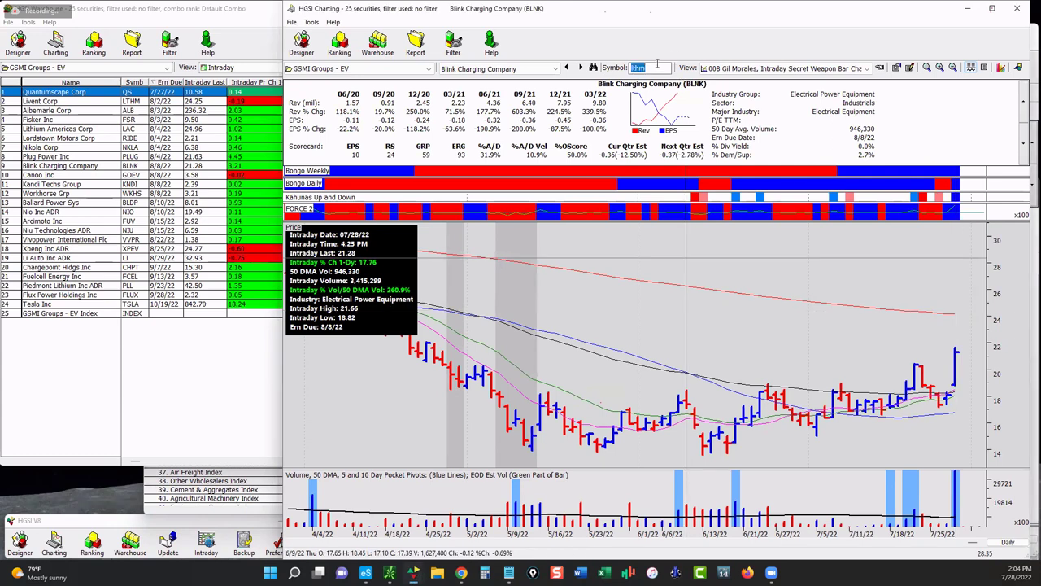
text(run)
key(Return)
Step: Chart the Nasdaq QQQ Invesco ETF (QQQ) in the same daily view
click(658, 64)
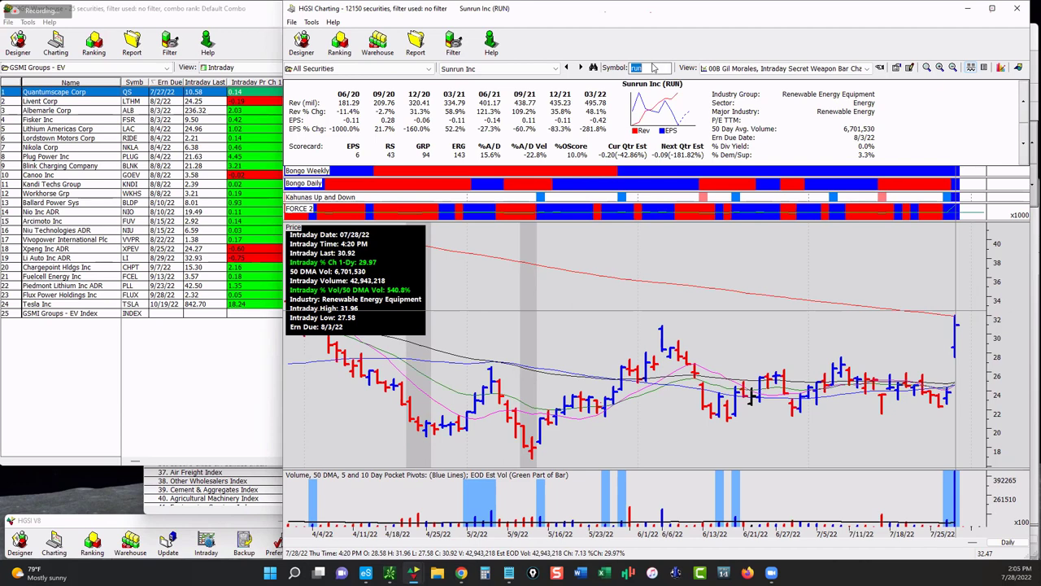
text(qqq)
key(Return)
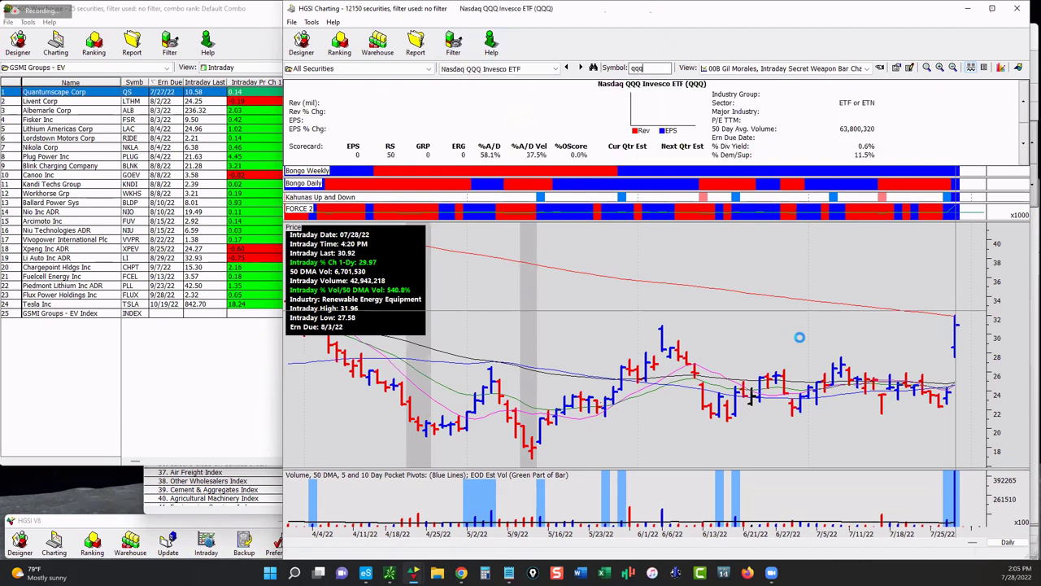
Step: Trace QQQ's swings from mid-June to late July freehand, and draw rising lines from its latest volume and price bars
mouse_move(709, 448)
mouse_down()
mouse_move(750, 414)
mouse_move(792, 421)
mouse_move(808, 451)
mouse_move(846, 391)
mouse_up()
drag(926, 375, 944, 404)
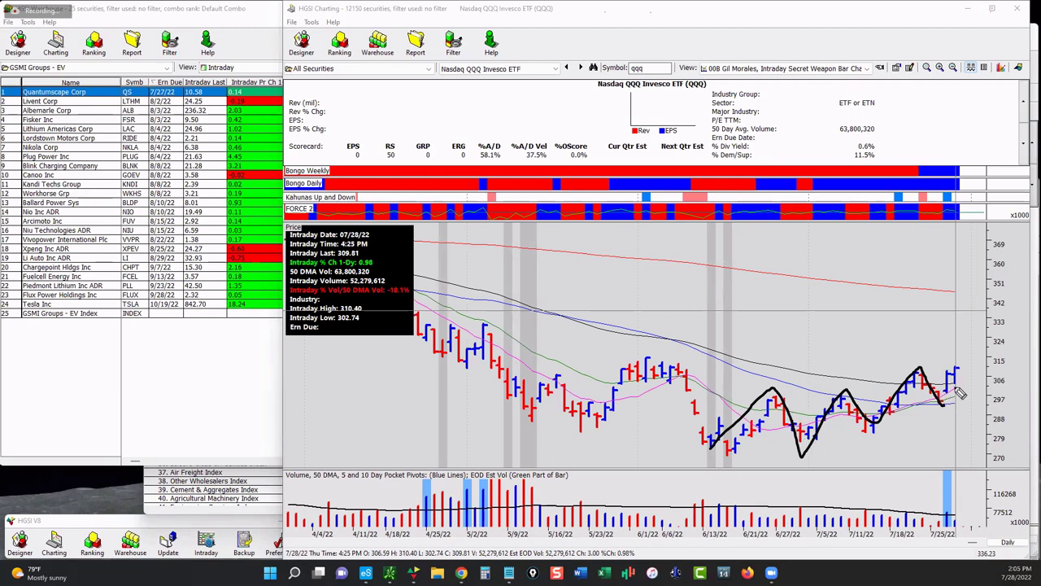
drag(954, 512, 1001, 450)
drag(960, 372, 1038, 295)
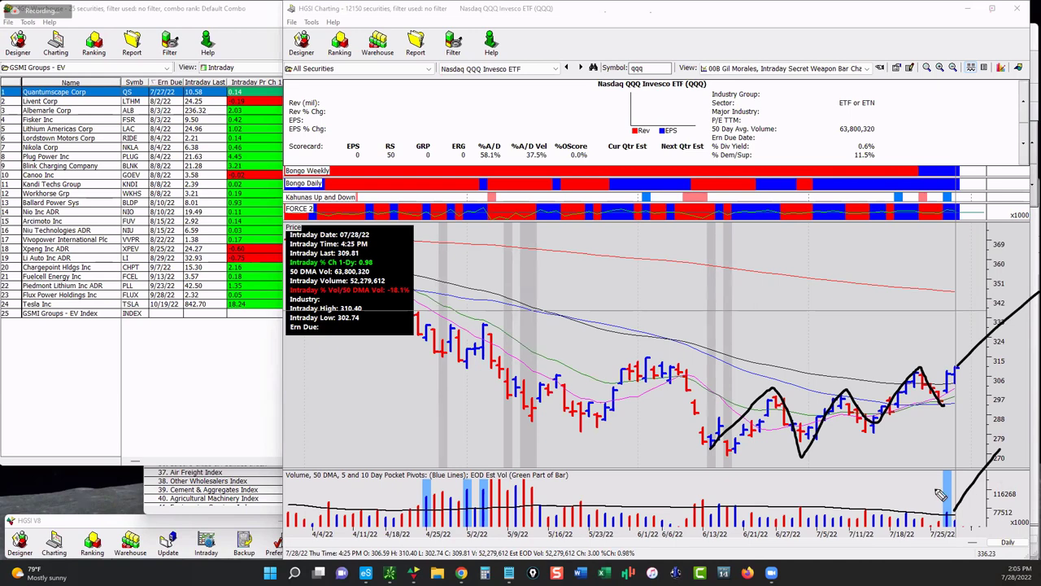
Step: Mark QQQ's early-June highs with horizontal freehand lines, erase all the markings, and zoom the chart out to a longer period
mouse_move(628, 361)
mouse_down()
mouse_move(1008, 363)
mouse_move(599, 358)
mouse_up()
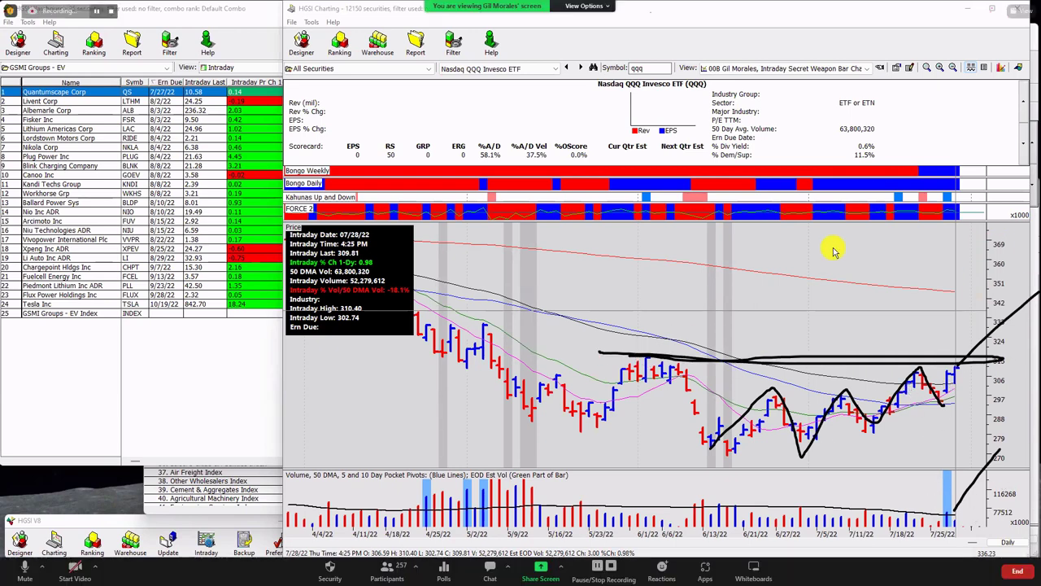
click(639, 68)
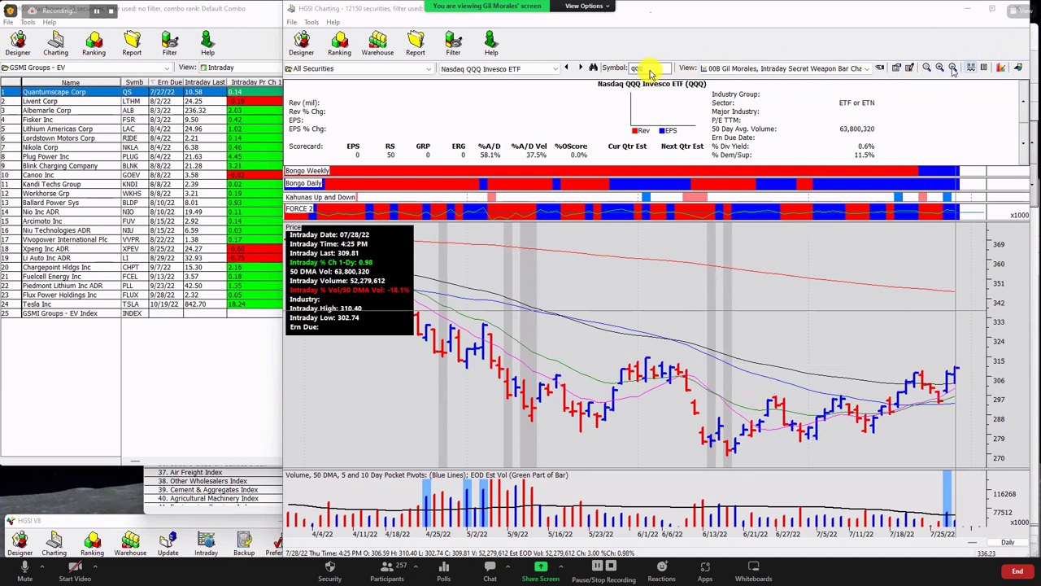
click(954, 68)
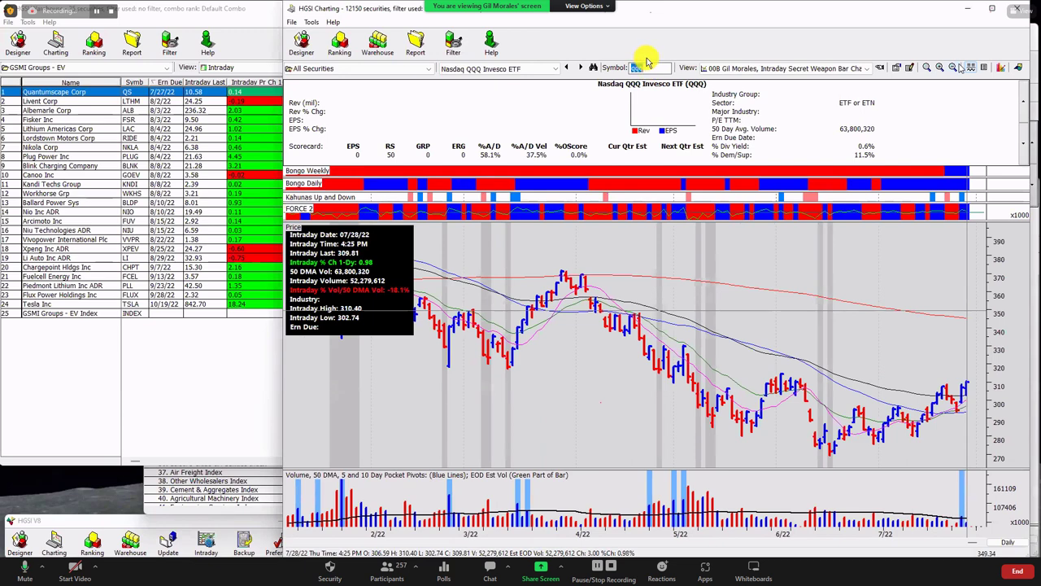
Step: Chart Siga Technologies Inc (SIGA) in the same daily view
click(664, 69)
key(BackSpace)
key(BackSpace)
key(BackSpace)
text(siga)
key(Return)
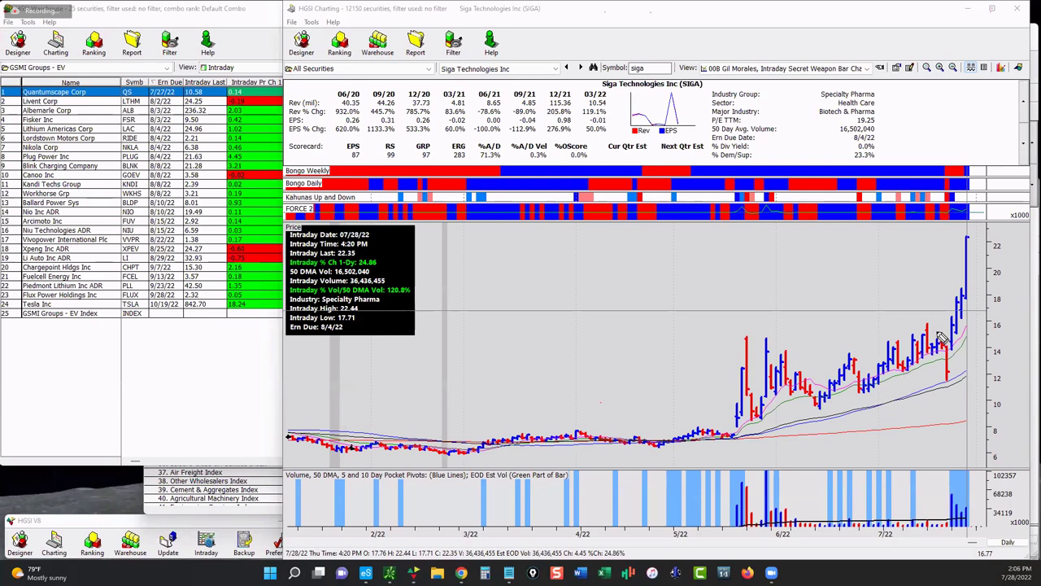
Step: Mark SIGA's late-May price spike and its rising late-June to July lows with freehand strokes, and erase the markings
drag(937, 378, 850, 397)
drag(745, 342, 585, 239)
mouse_move(723, 435)
mouse_down()
mouse_move(743, 403)
mouse_move(747, 340)
mouse_move(765, 415)
mouse_up()
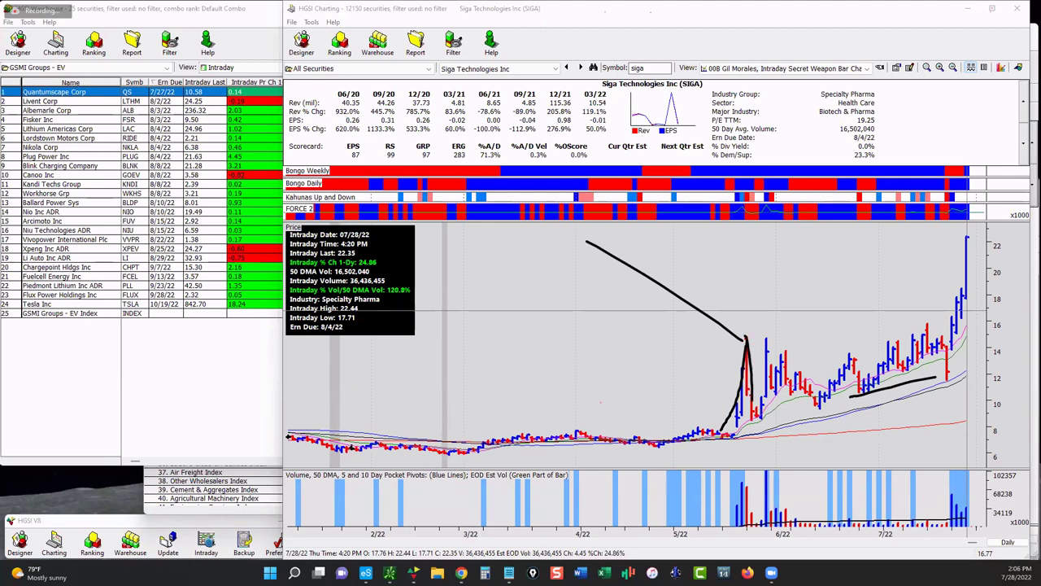
key(Escape)
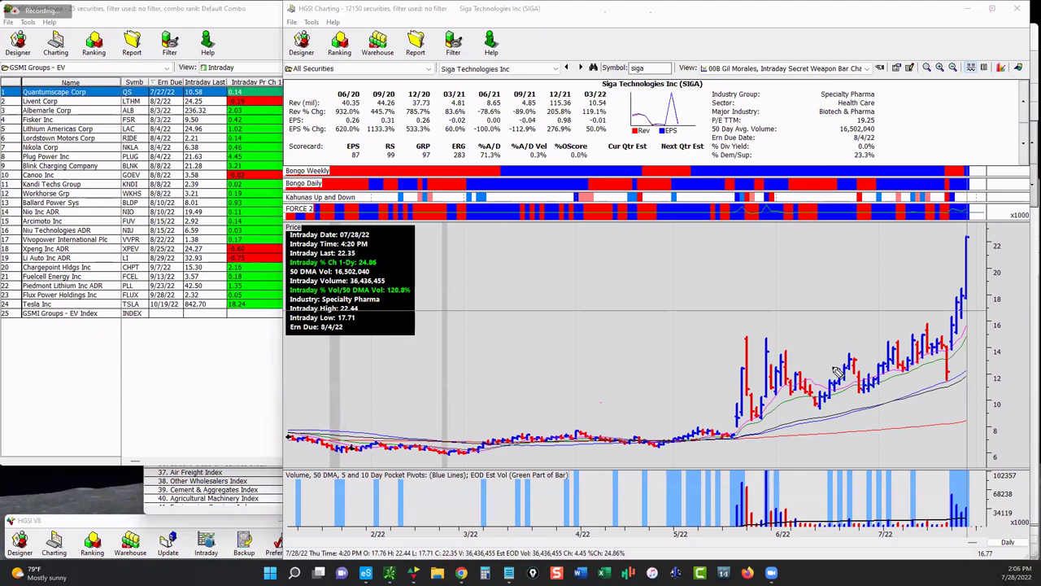
Step: Draw freehand curves from SIGA's May base up to the indicator strips, with horizontal strokes near the current high, and erase them
mouse_move(756, 426)
mouse_down()
mouse_move(706, 426)
mouse_move(554, 384)
mouse_move(495, 299)
mouse_move(474, 217)
mouse_move(476, 255)
mouse_move(515, 352)
mouse_move(762, 427)
mouse_move(684, 409)
mouse_move(513, 308)
mouse_move(491, 209)
mouse_move(461, 208)
mouse_move(525, 220)
mouse_move(426, 220)
mouse_move(777, 227)
mouse_move(874, 251)
mouse_move(623, 255)
mouse_up()
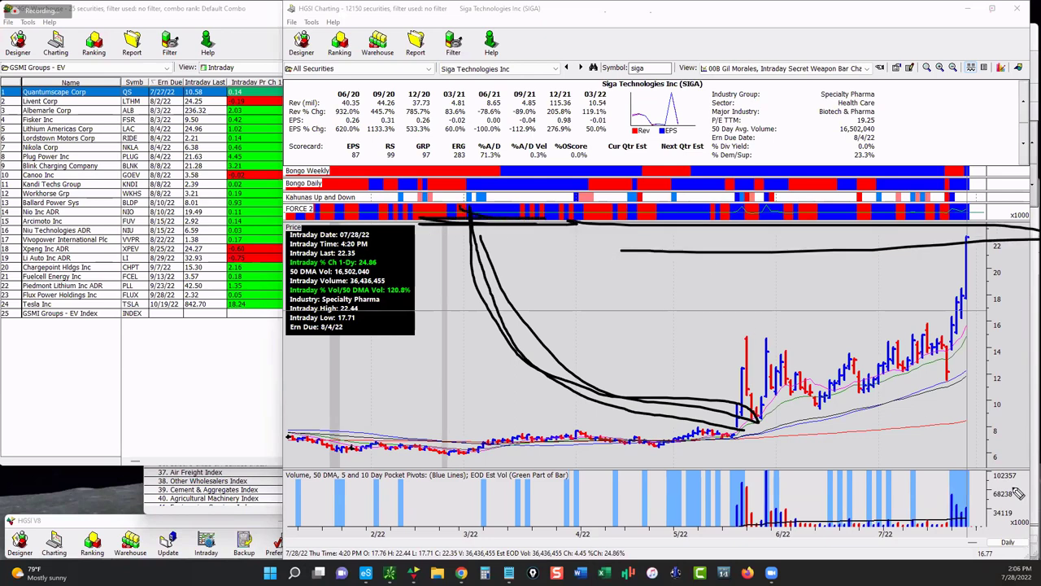
key(Escape)
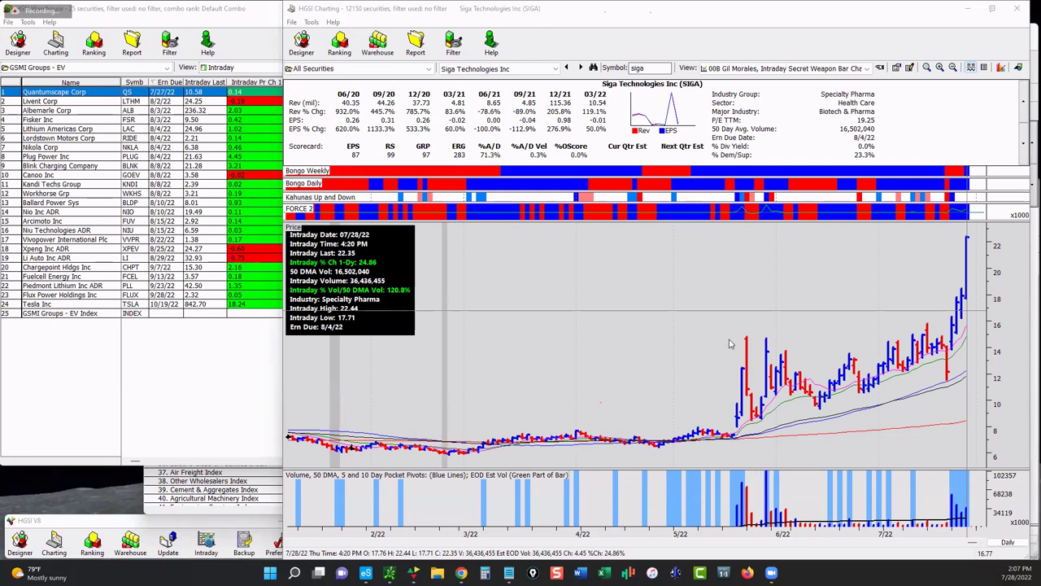
scroll(738, 346, up, 1)
scroll(739, 348, down, 1)
mouse_move(686, 433)
mouse_down()
mouse_move(591, 390)
mouse_move(518, 256)
mouse_move(515, 185)
mouse_move(478, 222)
mouse_move(555, 214)
mouse_move(454, 228)
mouse_up()
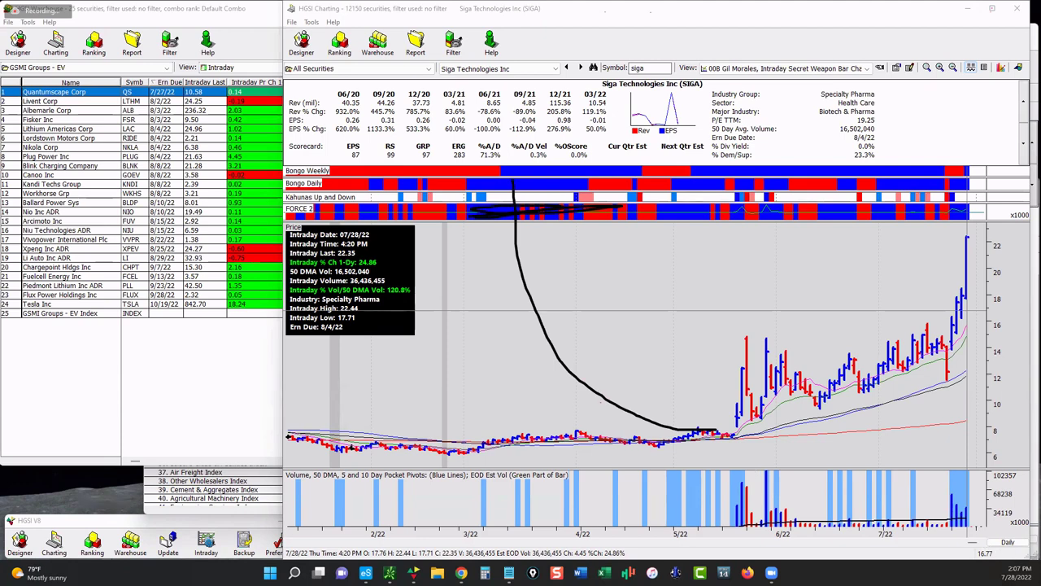
key(Escape)
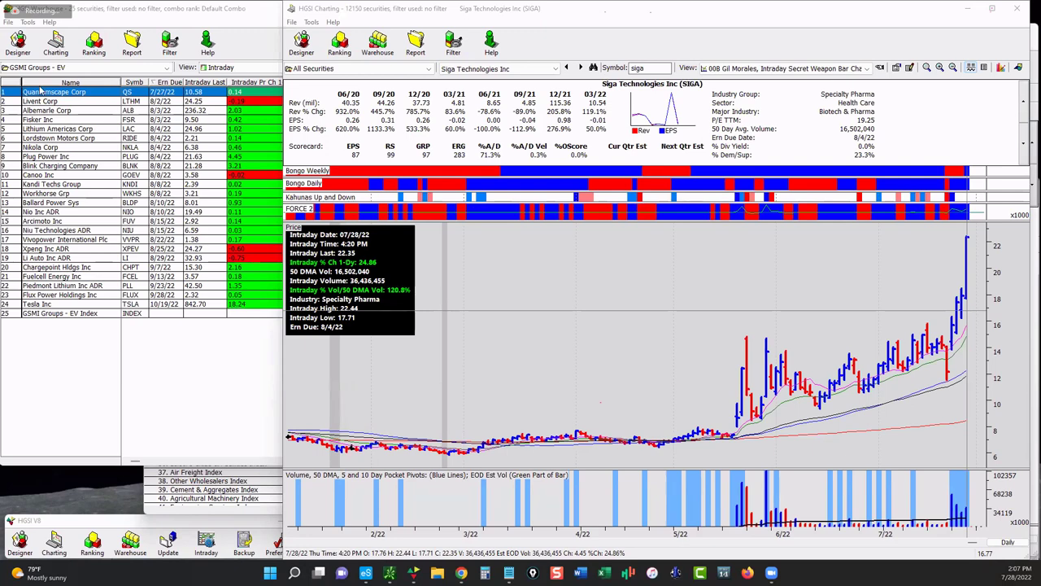
Step: Switch the warehouse list from the EV group to All Securities
click(71, 69)
scroll(73, 183, up, 6)
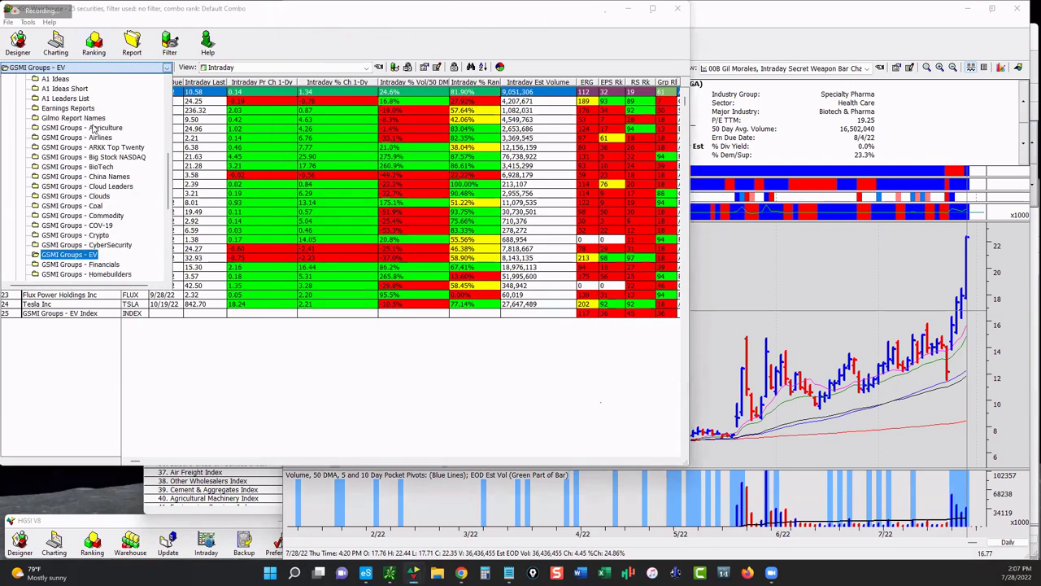
scroll(73, 186, up, 2)
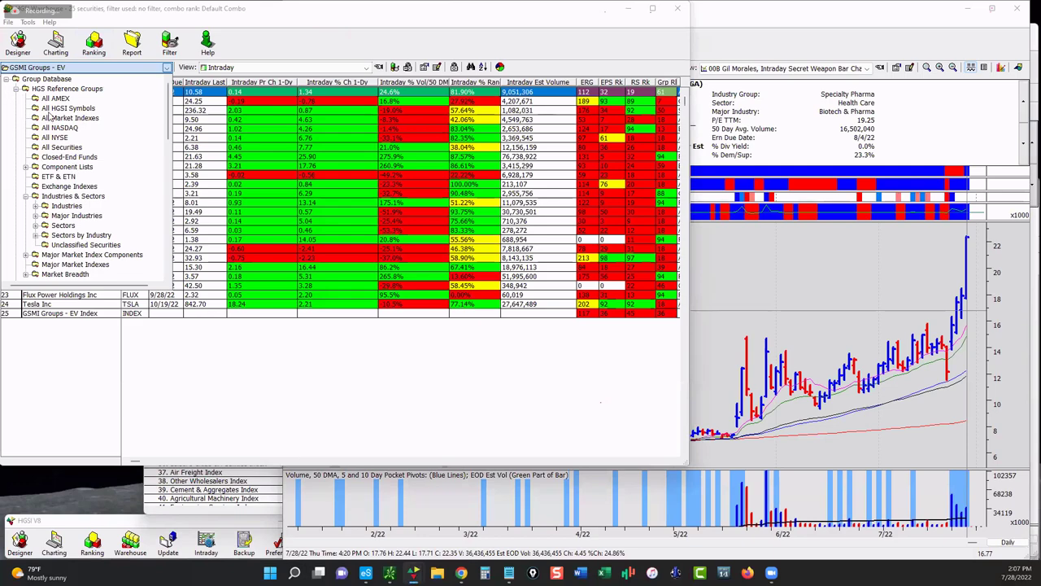
click(64, 147)
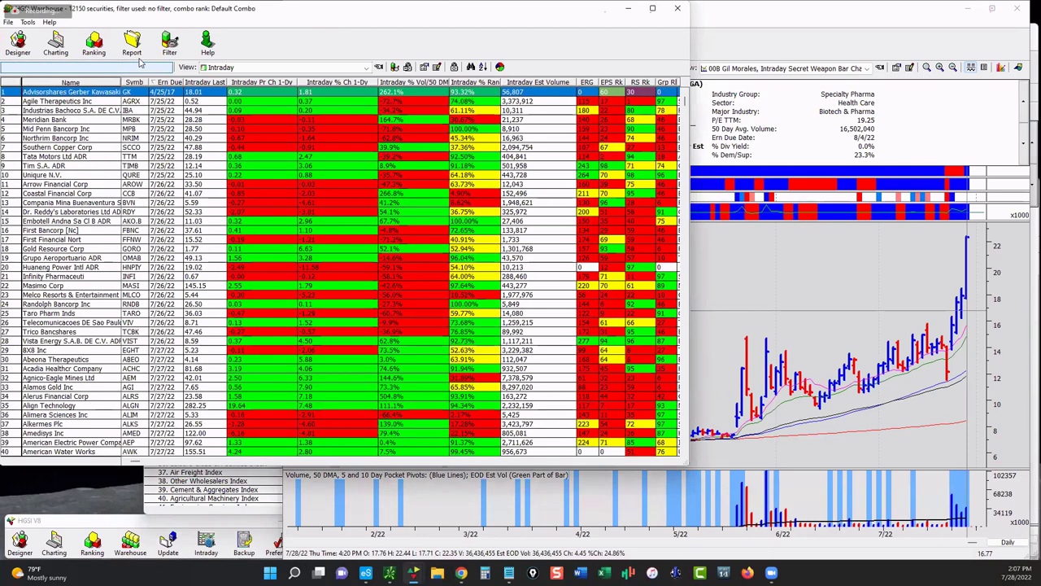
Step: Filter the warehouse list with the user filter A1 Price Up Minimum Volume ERG over 150
click(169, 45)
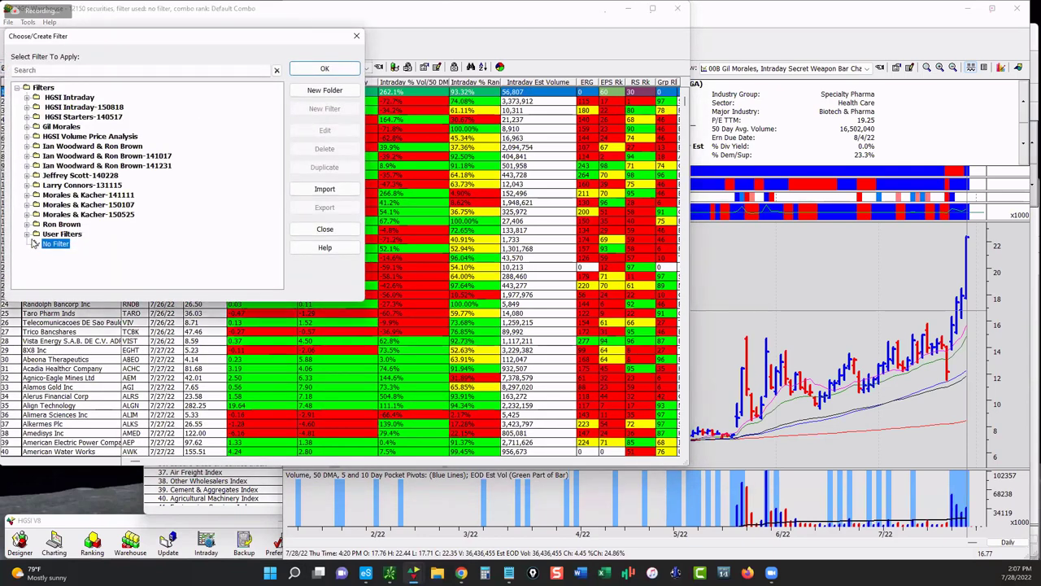
click(33, 234)
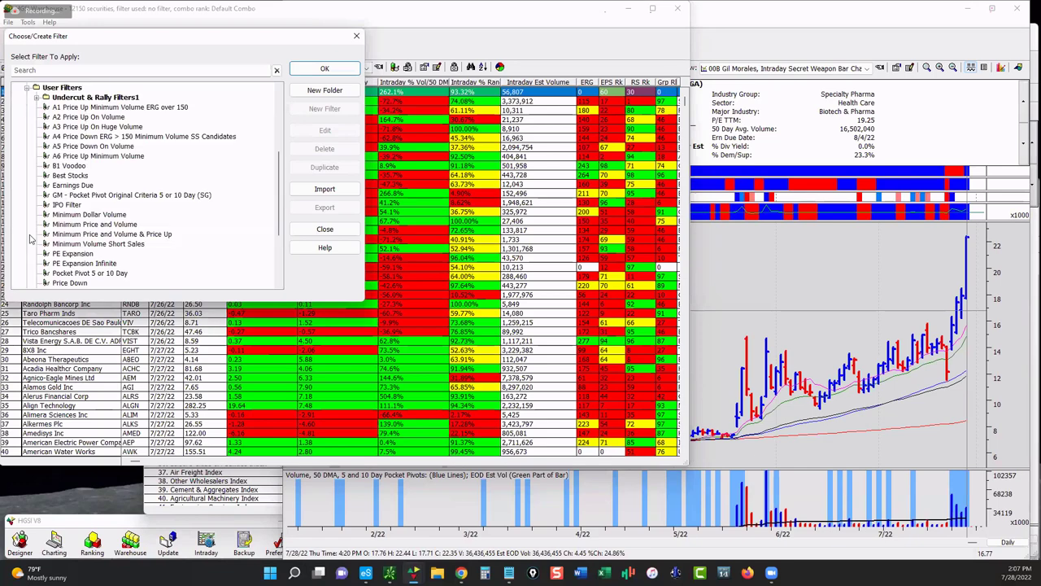
click(121, 109)
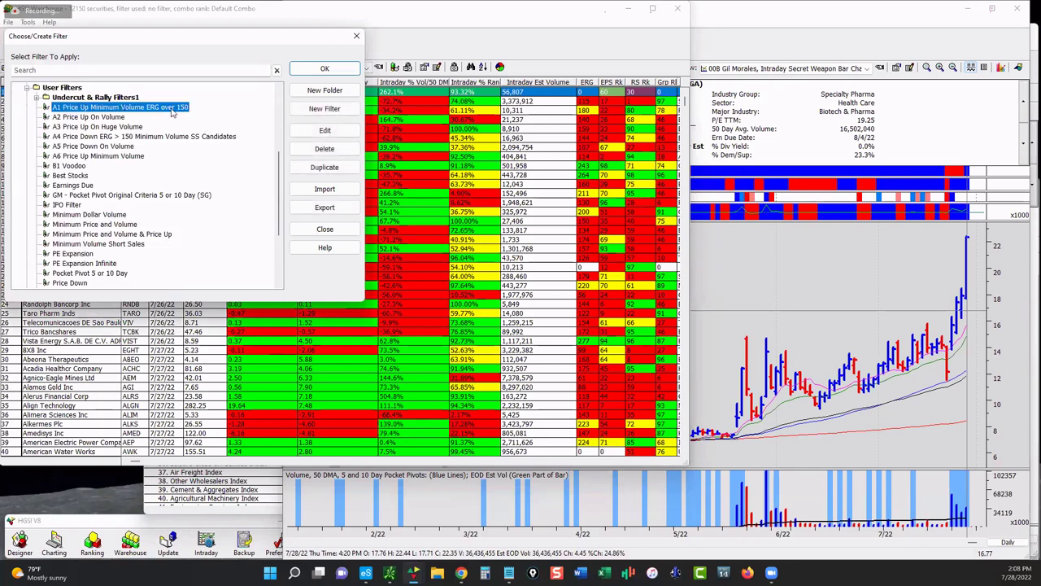
click(321, 71)
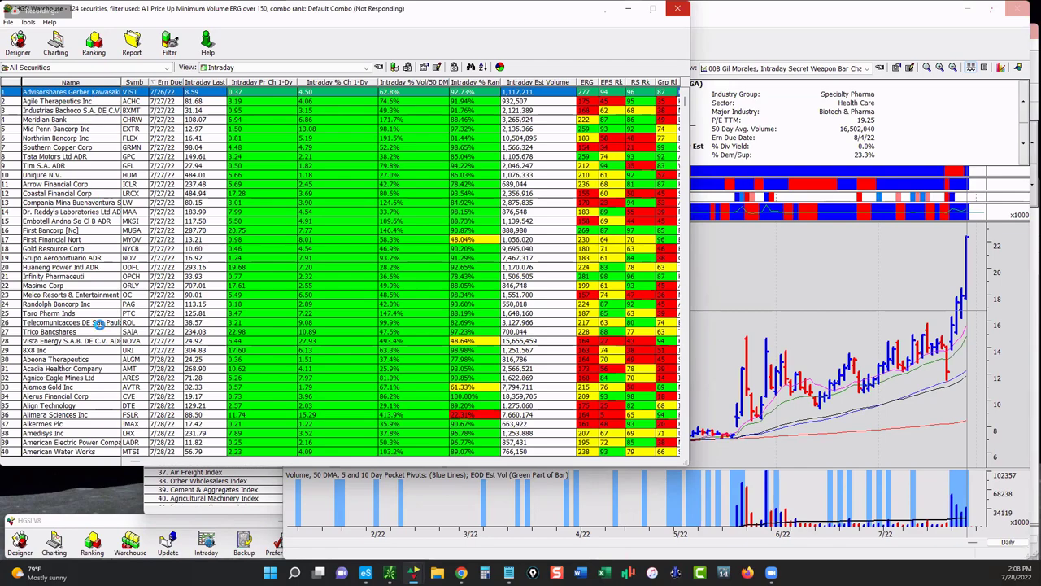
scroll(151, 98, down, 6)
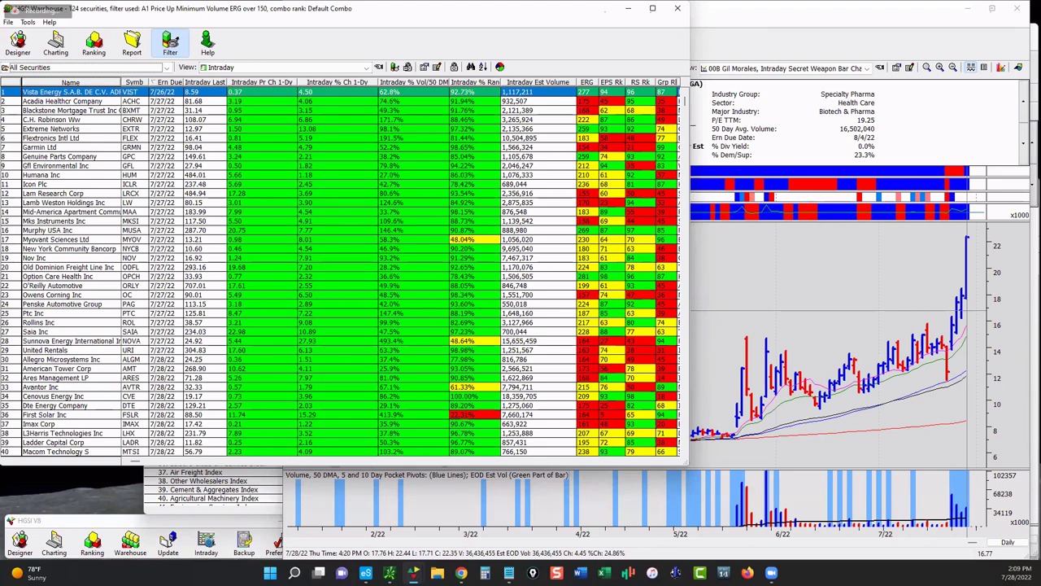
Step: Reapply the A1 Price Up Minimum Volume ERG over 150 filter and make the warehouse window taller to fit more rows
click(77, 67)
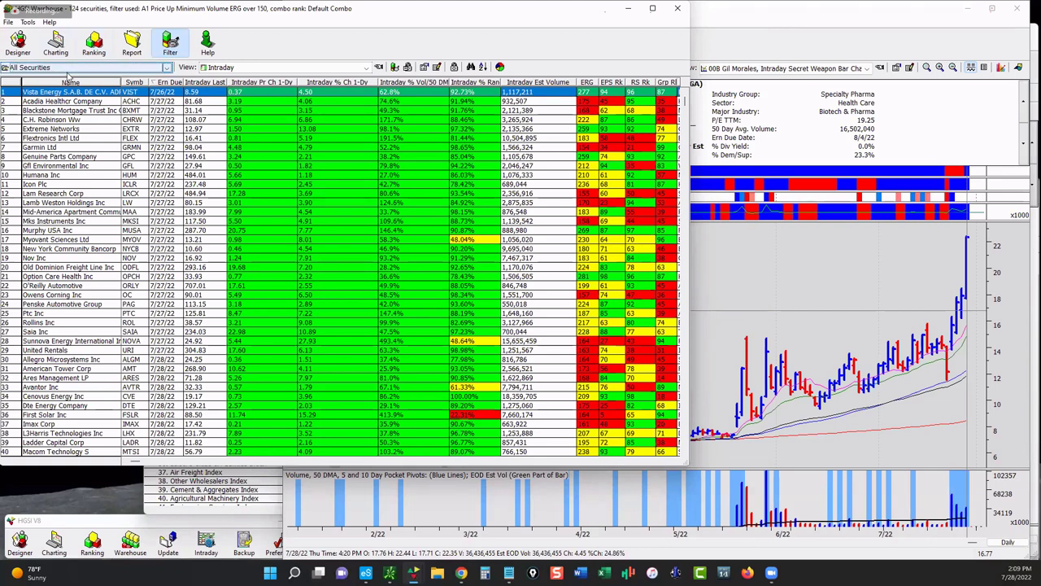
click(170, 42)
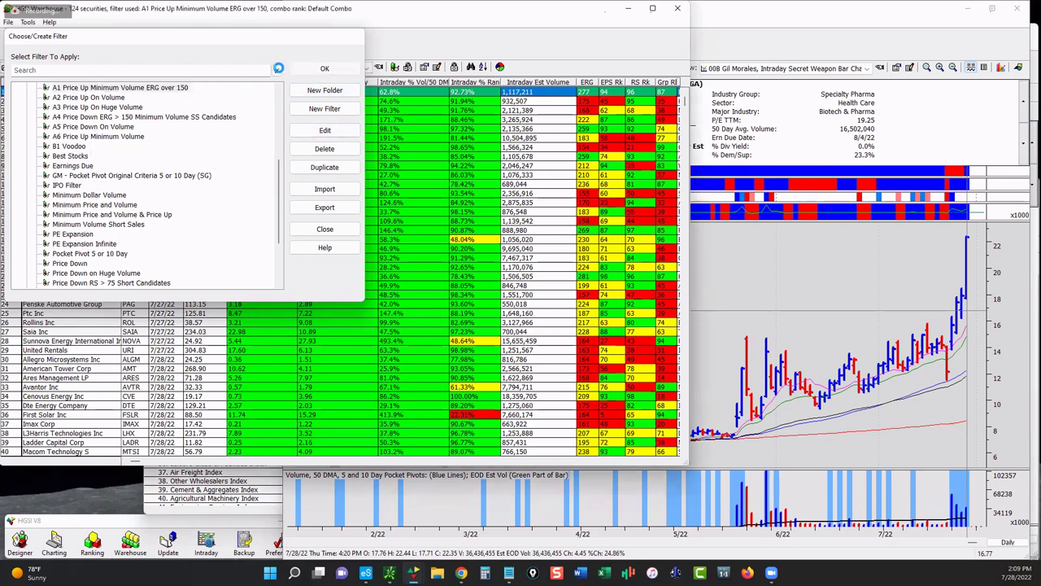
click(322, 69)
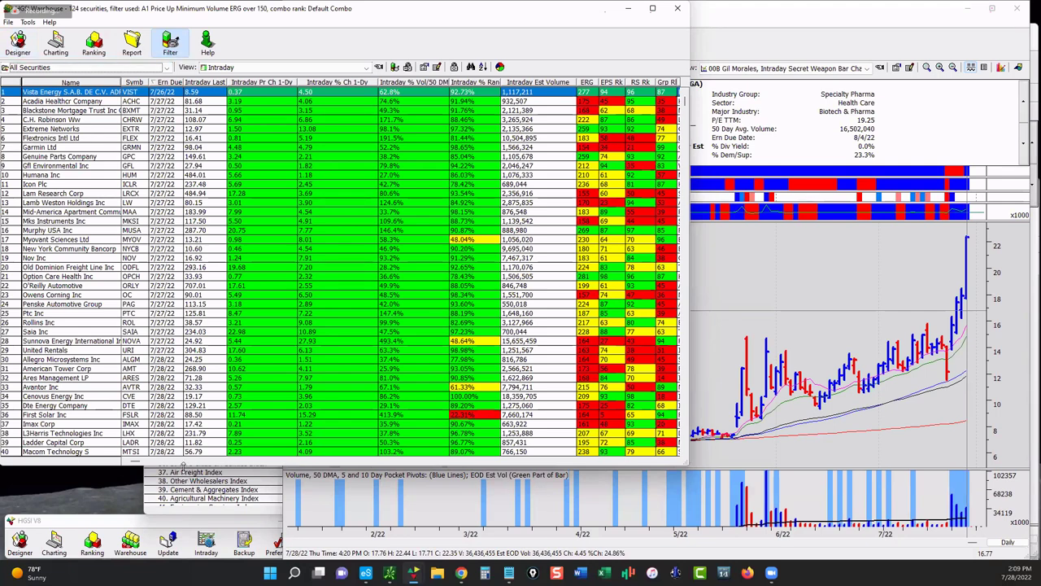
drag(183, 465, 183, 509)
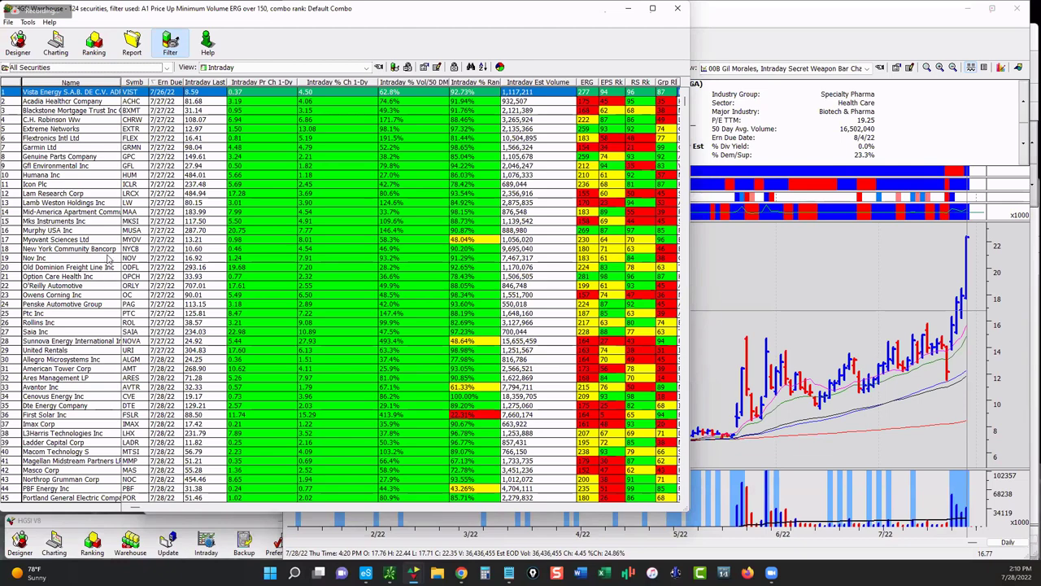
scroll(123, 362, down, 1)
scroll(49, 268, up, 1)
Step: Load the 07/27/22 WB 85 EPS 85 RS (Box Stocks) group from the SmartGroups into the warehouse, without a filter
click(83, 70)
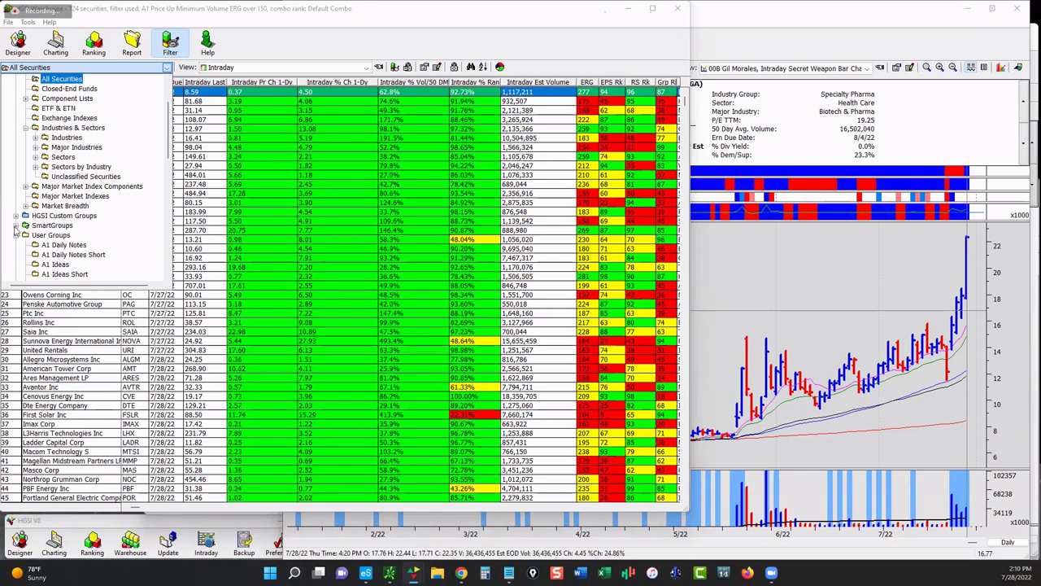
click(16, 226)
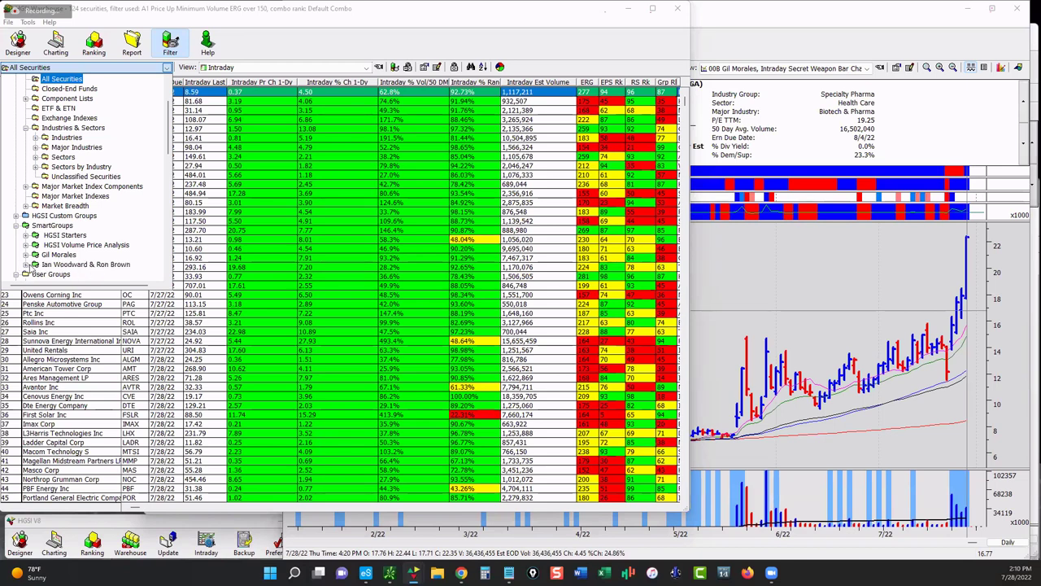
click(25, 265)
scroll(109, 255, up, 1)
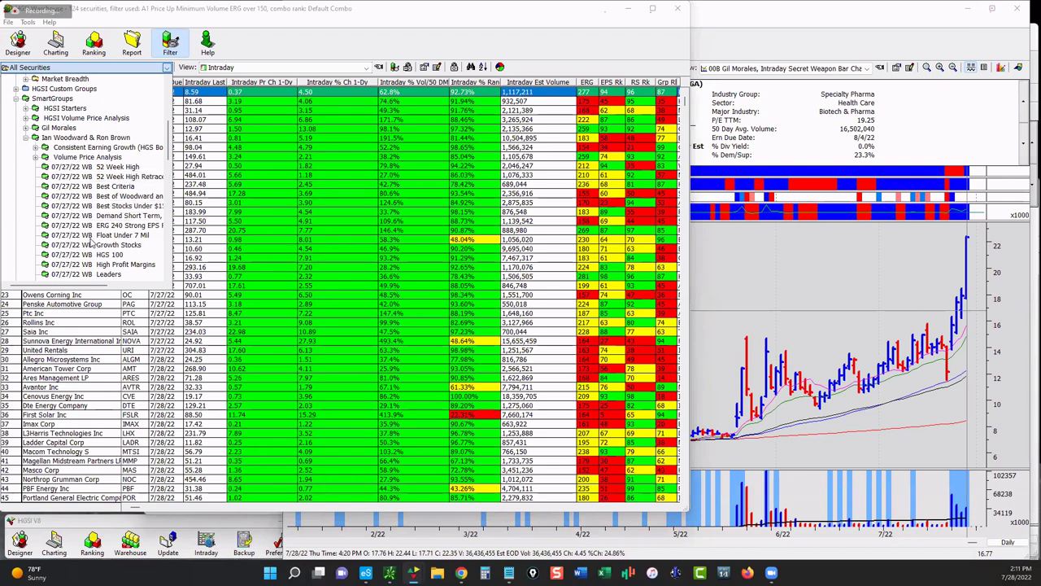
mouse_move(650, 535)
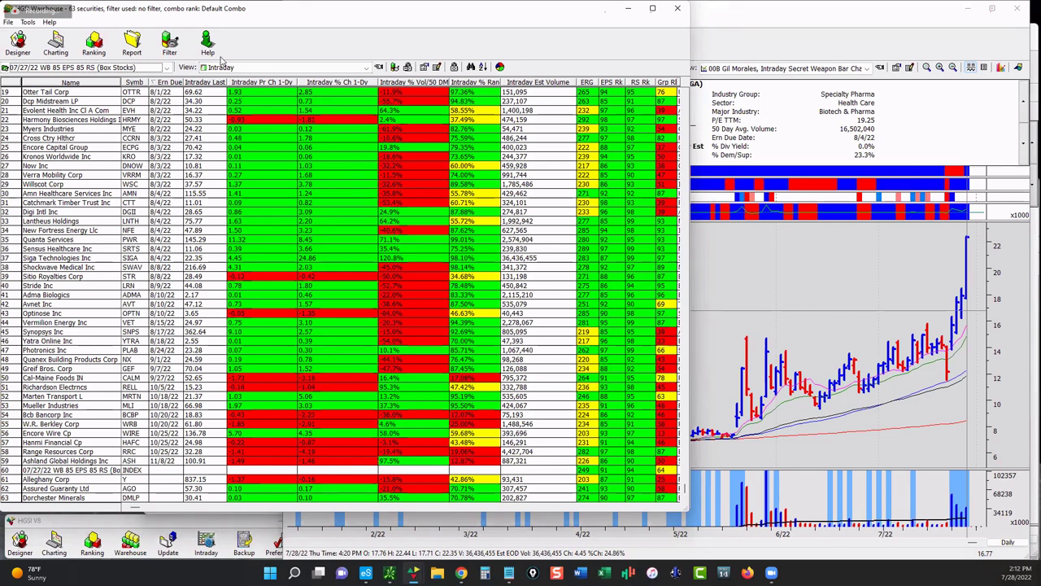
Step: Switch the SIGA chart to the 02 U&R, VFB Setup & Crossover, VPA Flags or Candle Intraday view
click(799, 290)
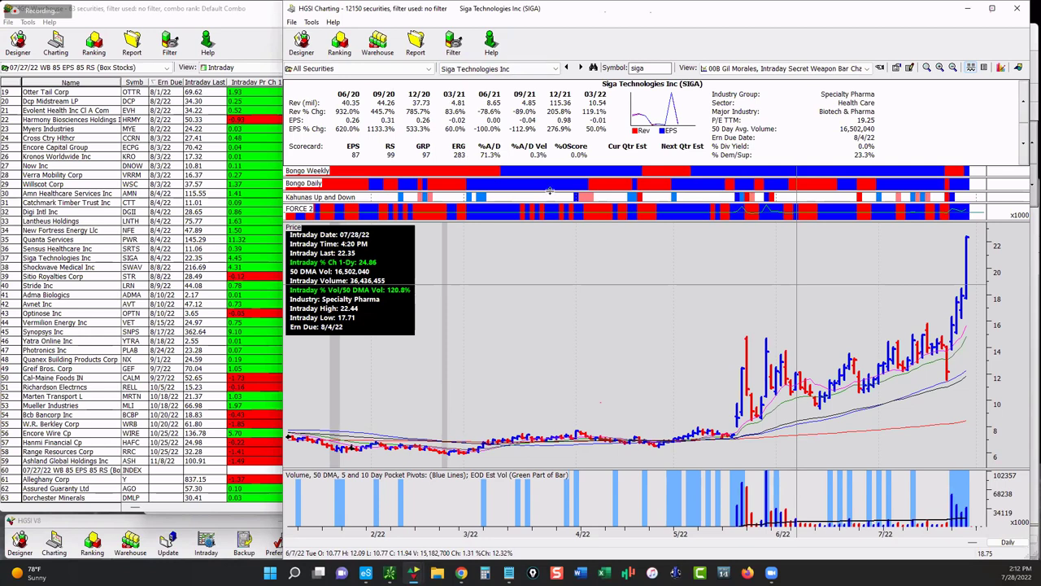
click(738, 69)
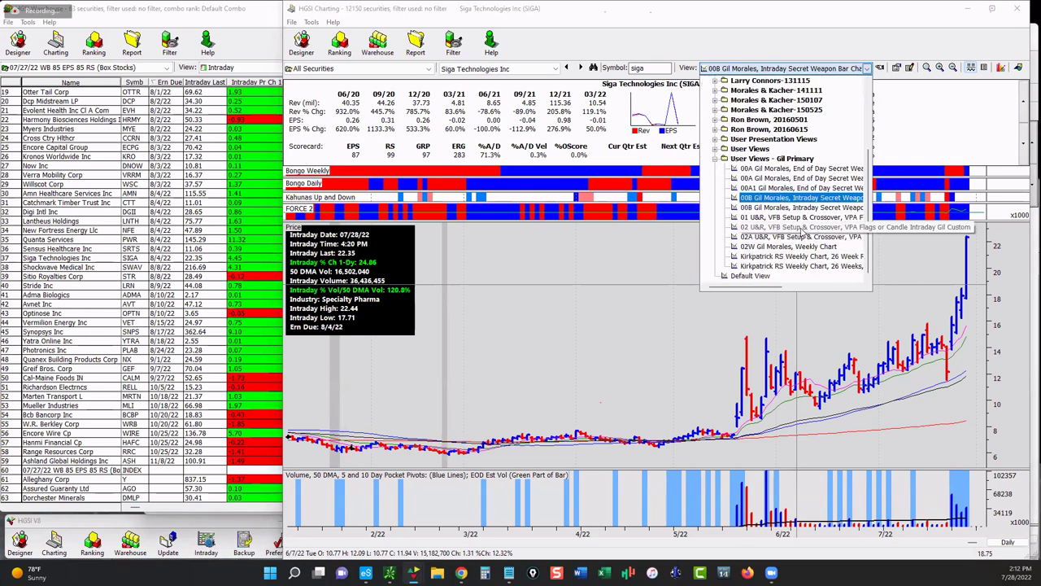
click(802, 229)
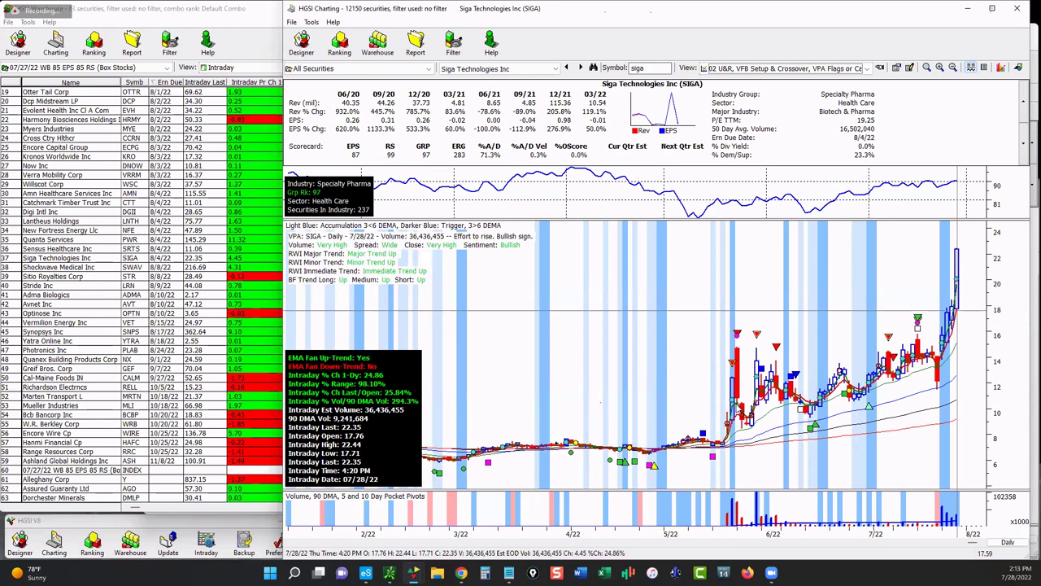
Step: Return the SIGA chart to the 00B Intraday Secret Weapon Bar Chart view for comparison, and reapply the 02 U&R, VFB Setup & Crossover view
click(725, 72)
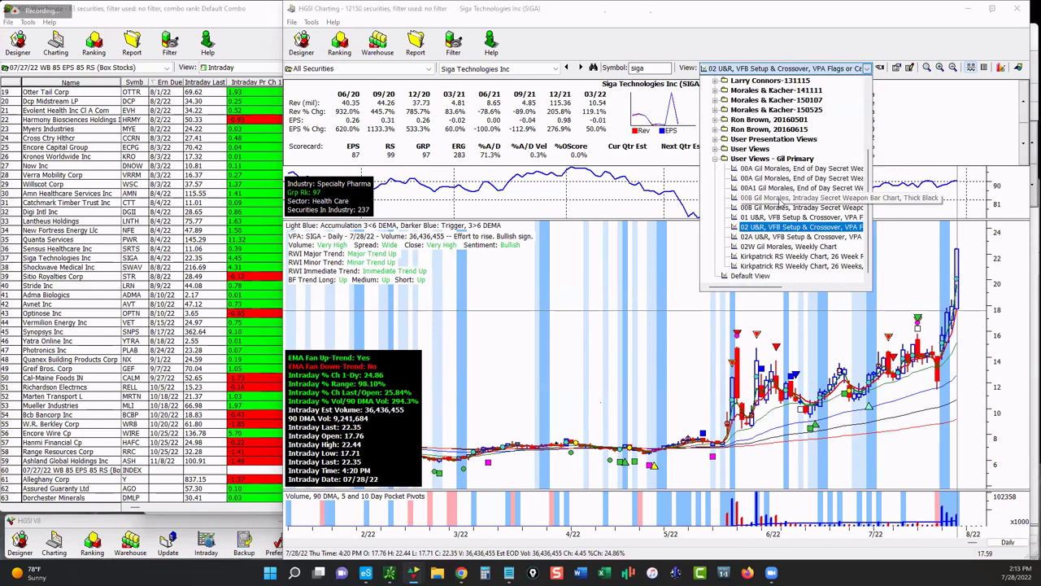
click(781, 200)
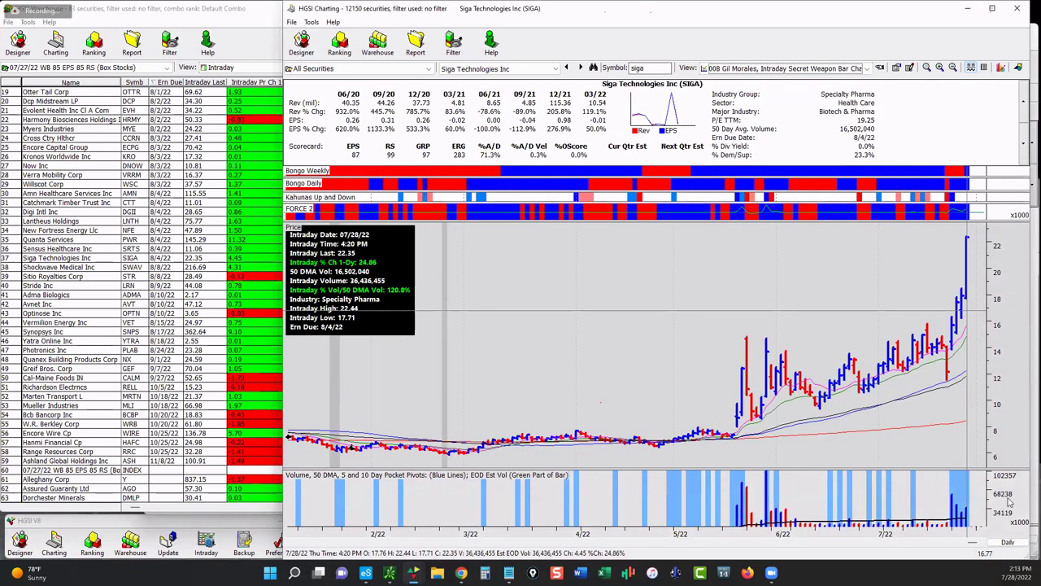
click(867, 69)
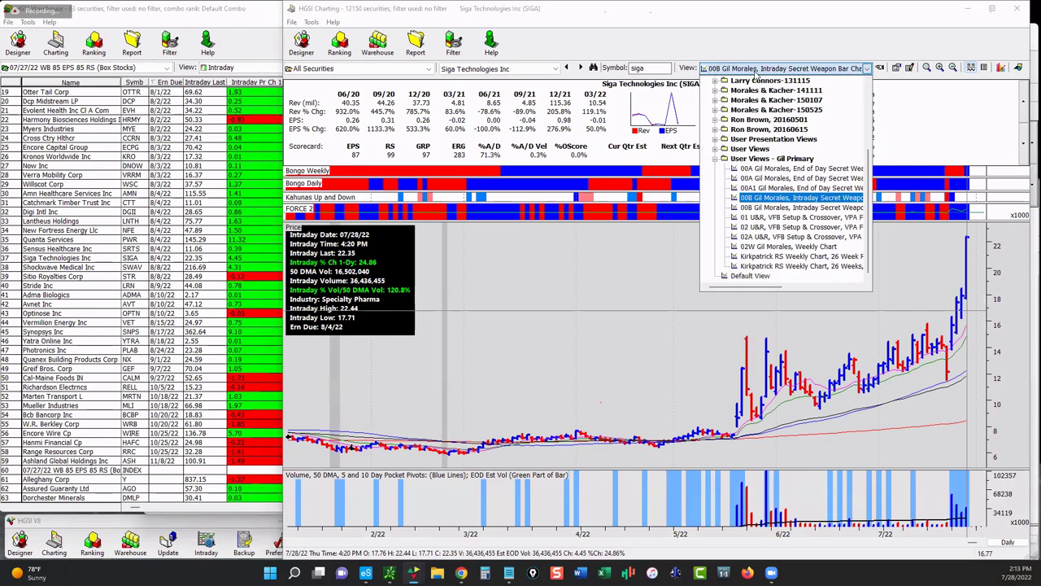
click(797, 226)
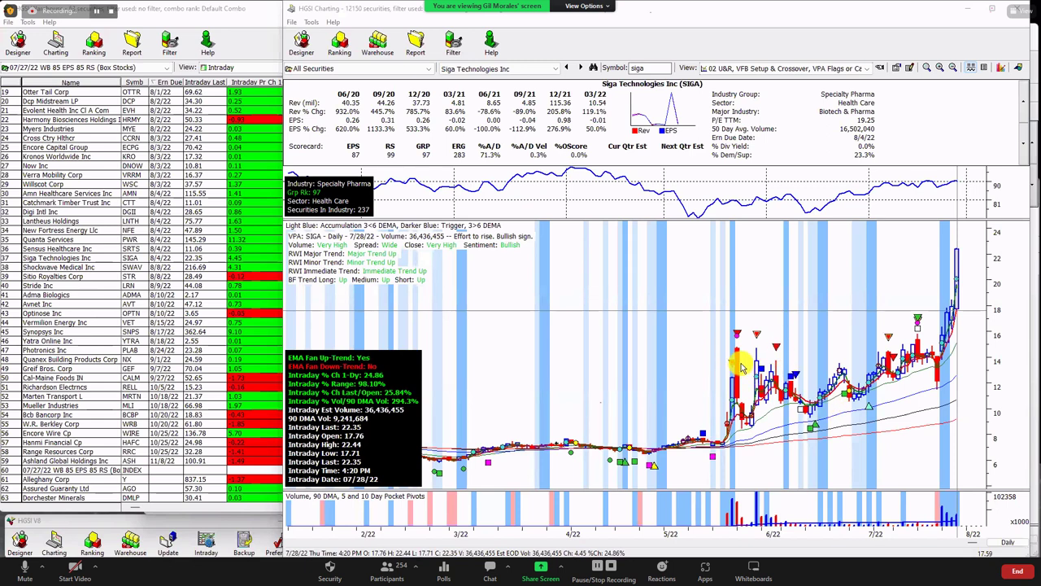
click(562, 567)
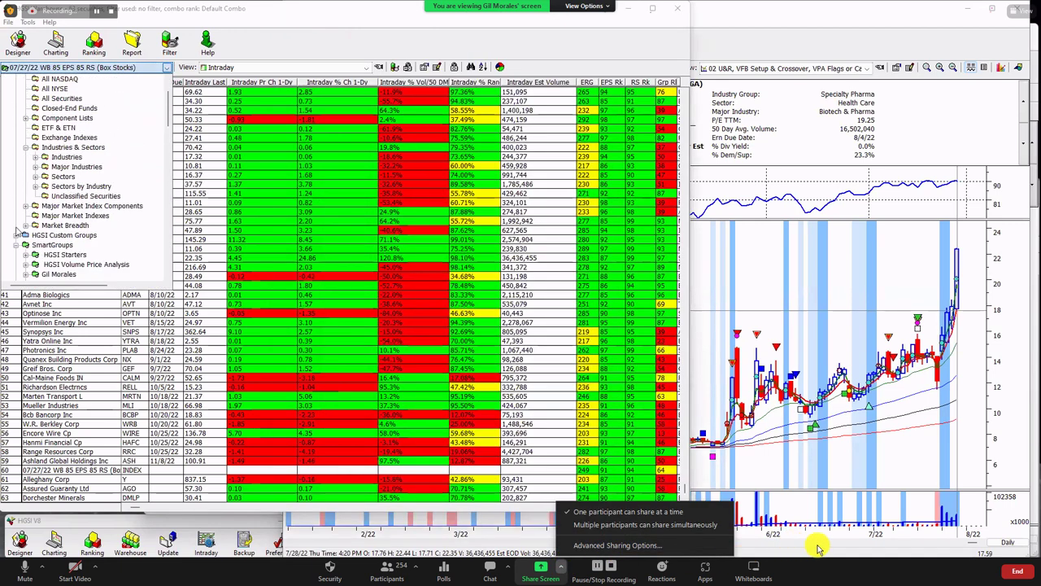
click(819, 550)
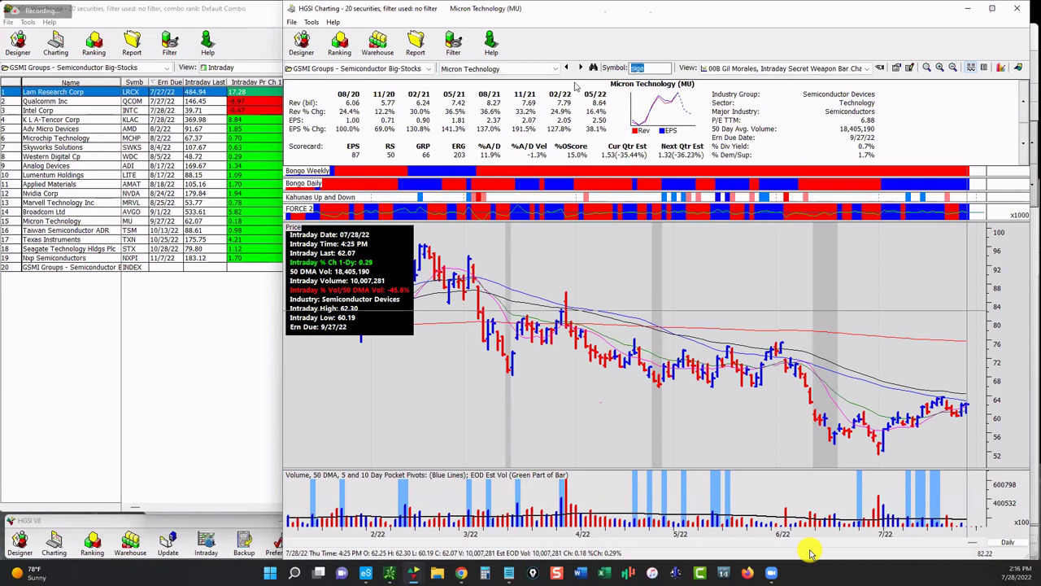
Step: Chart the semiconductor ETF SMH, and the triple-leveraged semiconductor bull fund SOXL
text(smh)
key(Return)
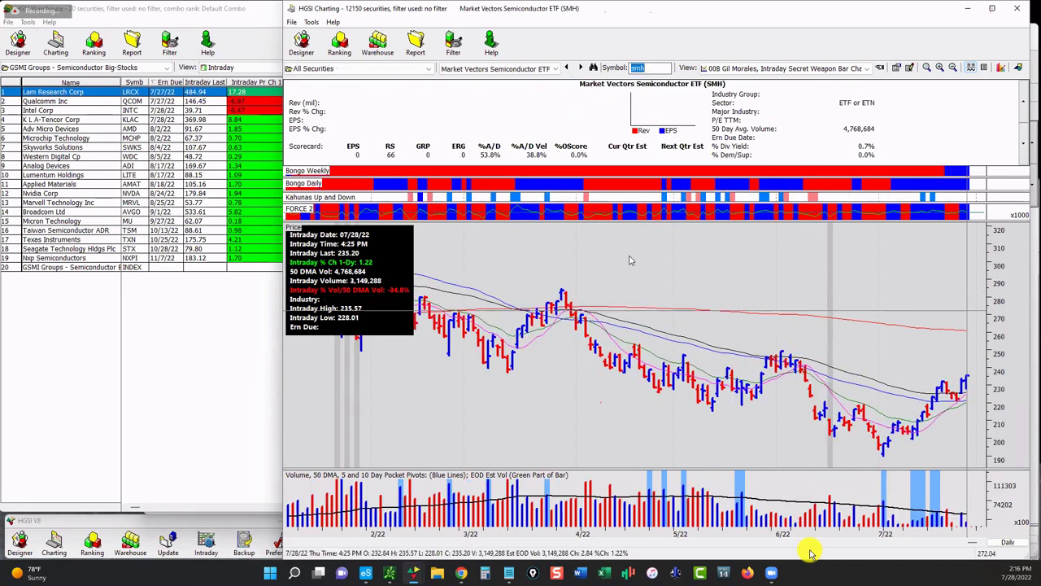
text(soxs)
key(Return)
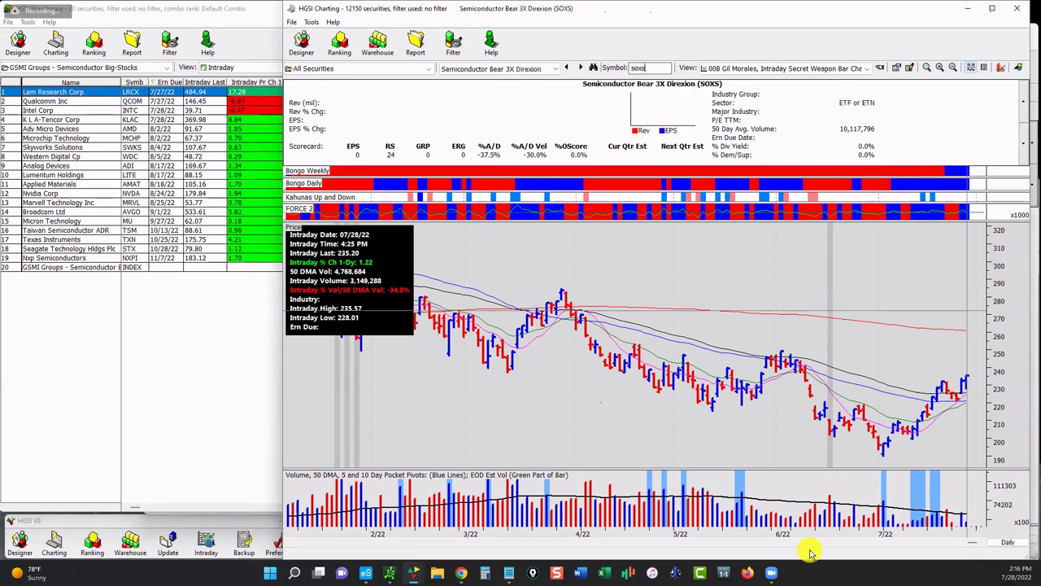
key(BackSpace)
text(l)
key(Return)
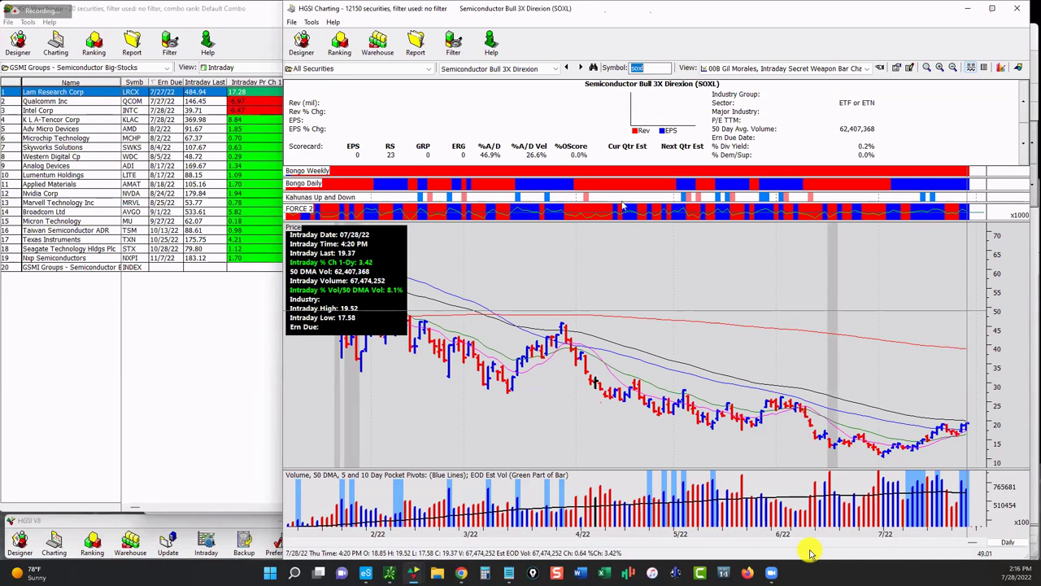
click(645, 68)
key(BackSpace)
key(BackSpace)
key(BackSpace)
key(BackSpace)
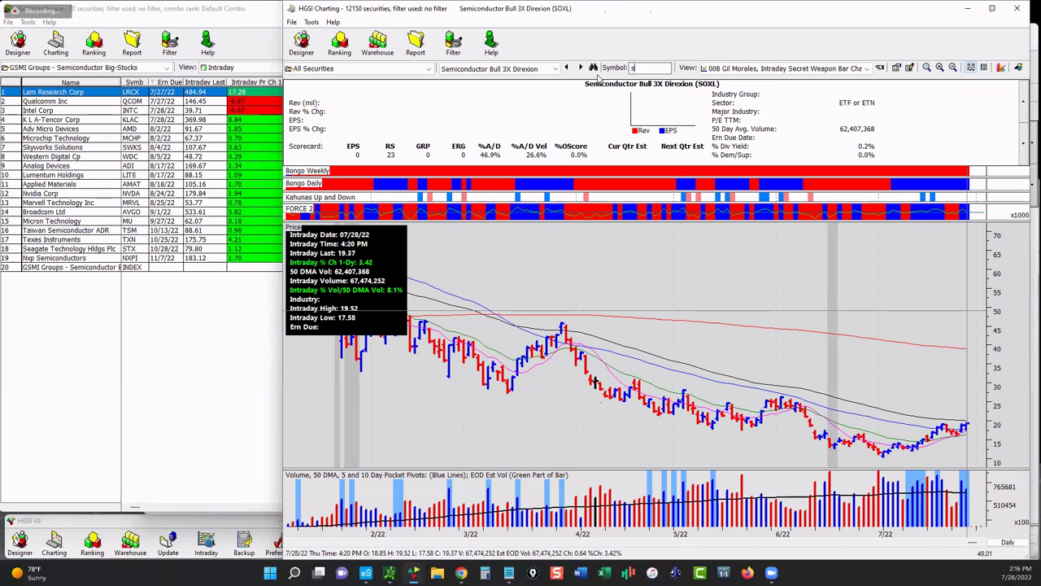
Step: Load the GSMI Groups - Financials group into the warehouse and chart its first stock, Blackrock Inc
click(82, 68)
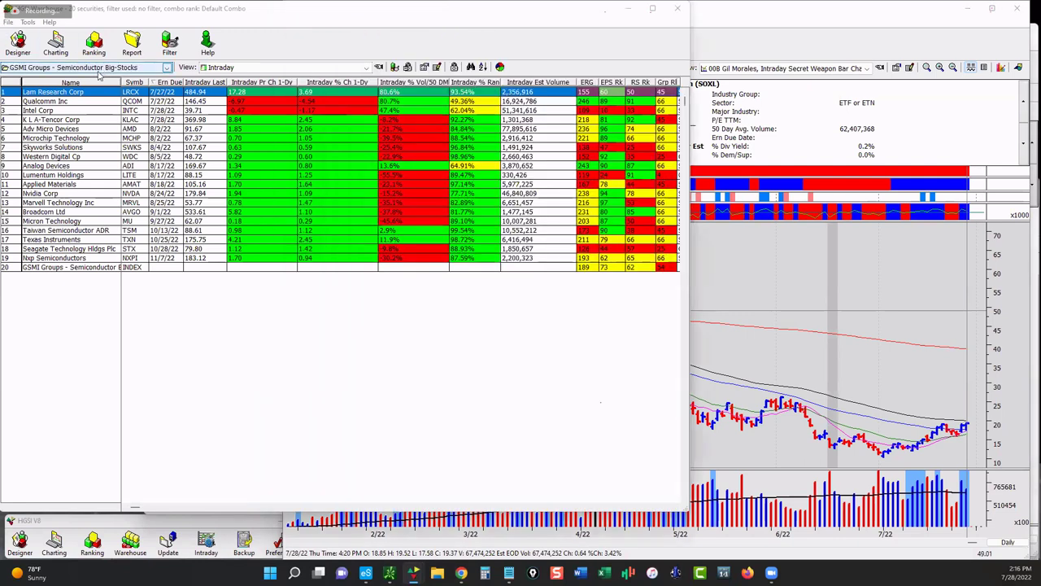
scroll(78, 197, up, 4)
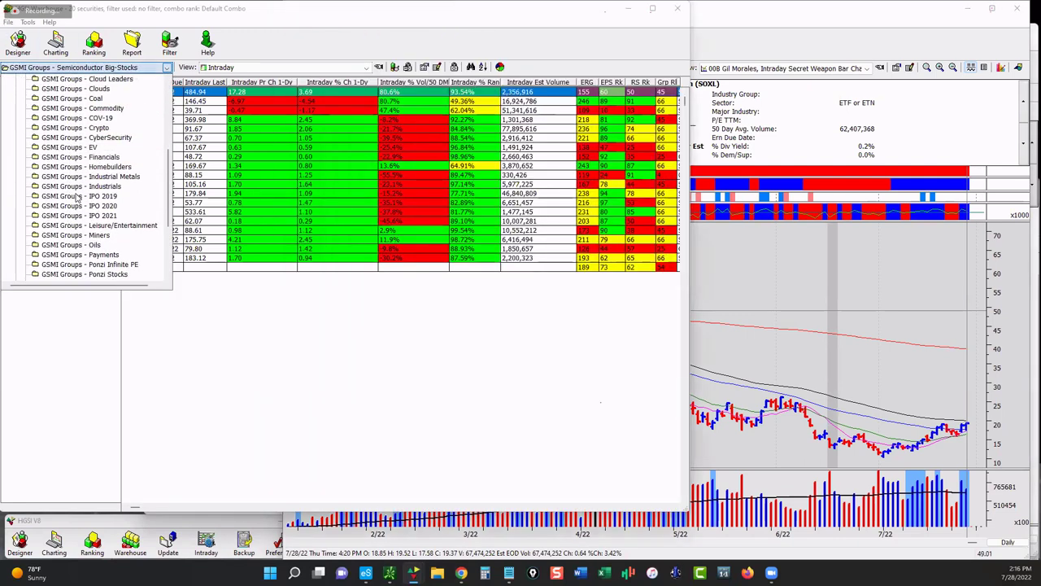
click(86, 168)
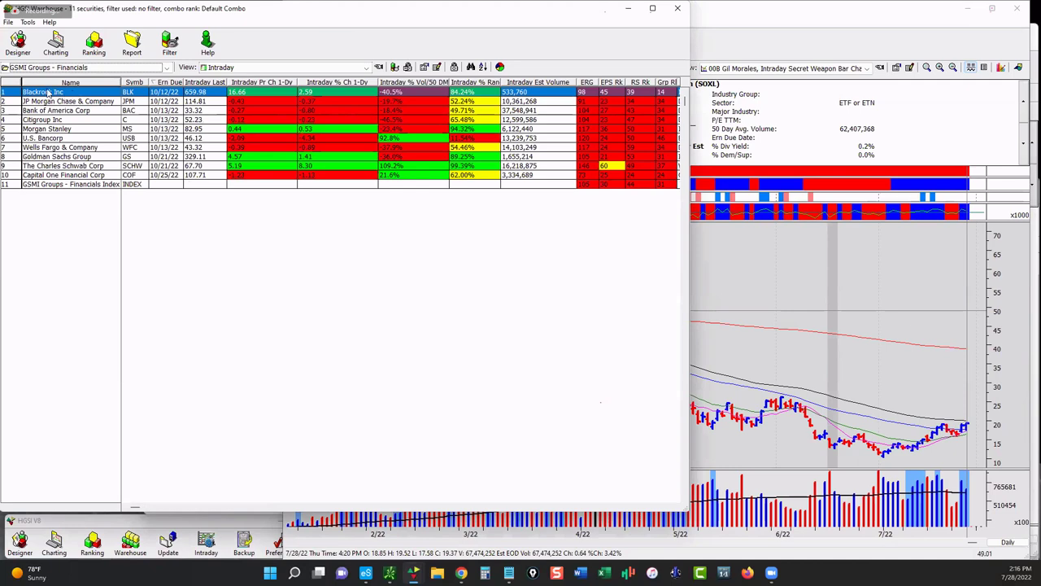
double_click(49, 94)
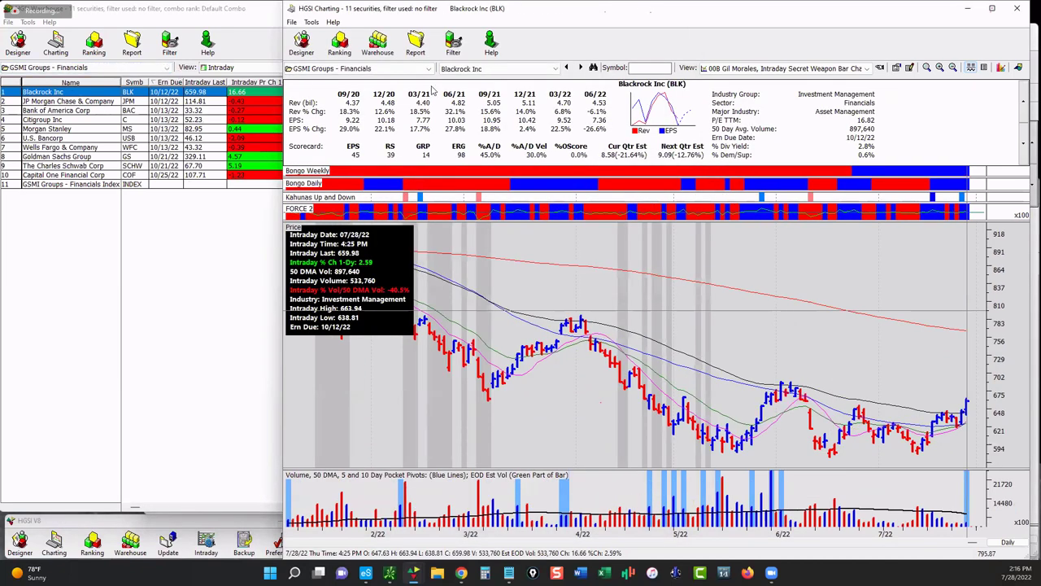
Step: Step through the Financials group charts from Blackrock to Morgan Stanley
click(488, 69)
click(485, 72)
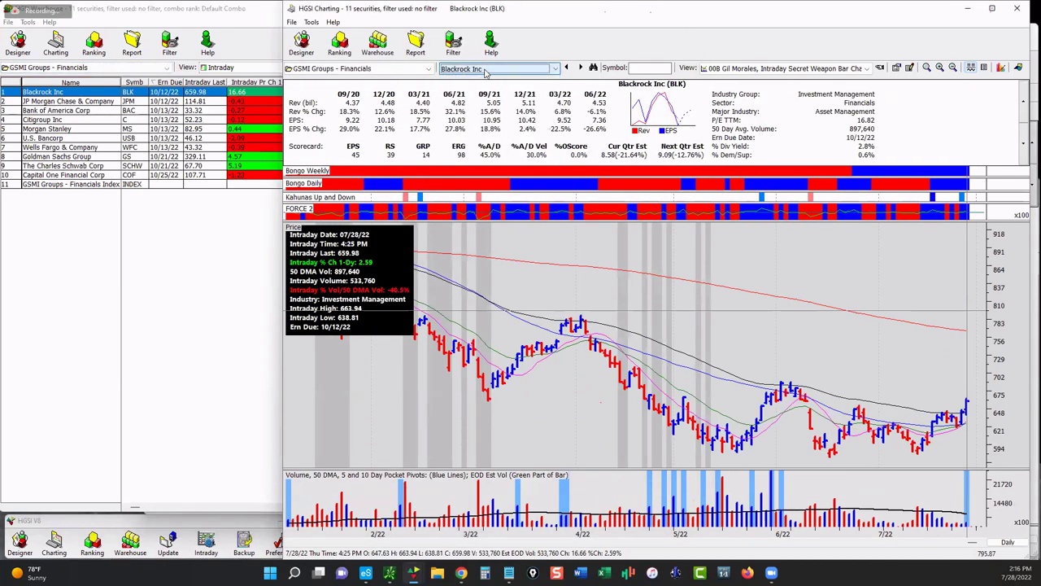
key(Down)
key(Down)
key(Down)
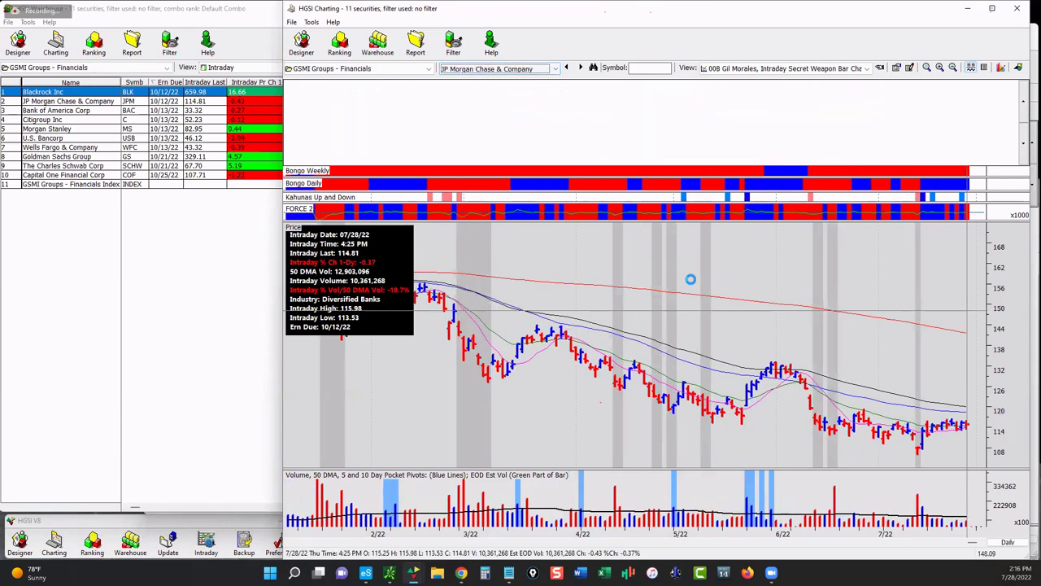
key(Down)
key(Down)
key(Down)
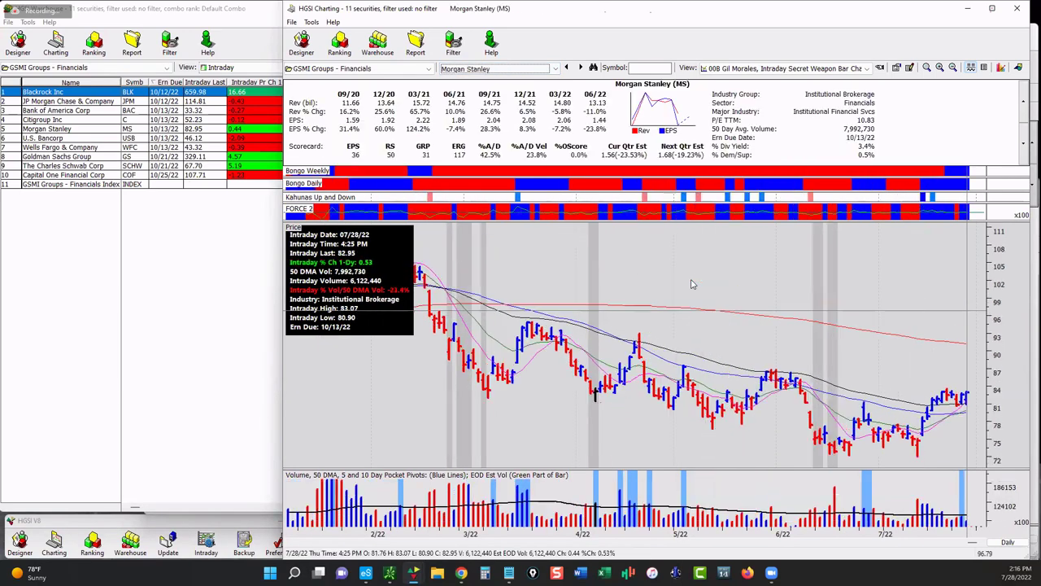
Step: Review the remaining Financials charts from U.S. Bancorp through Wells Fargo and Charles Schwab to Capital One
key(Up)
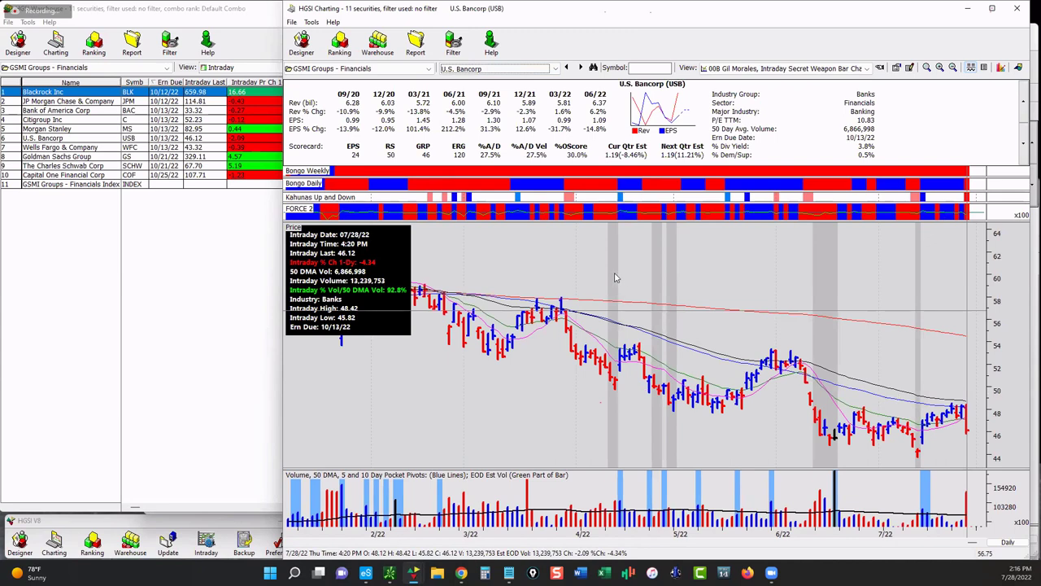
key(Down)
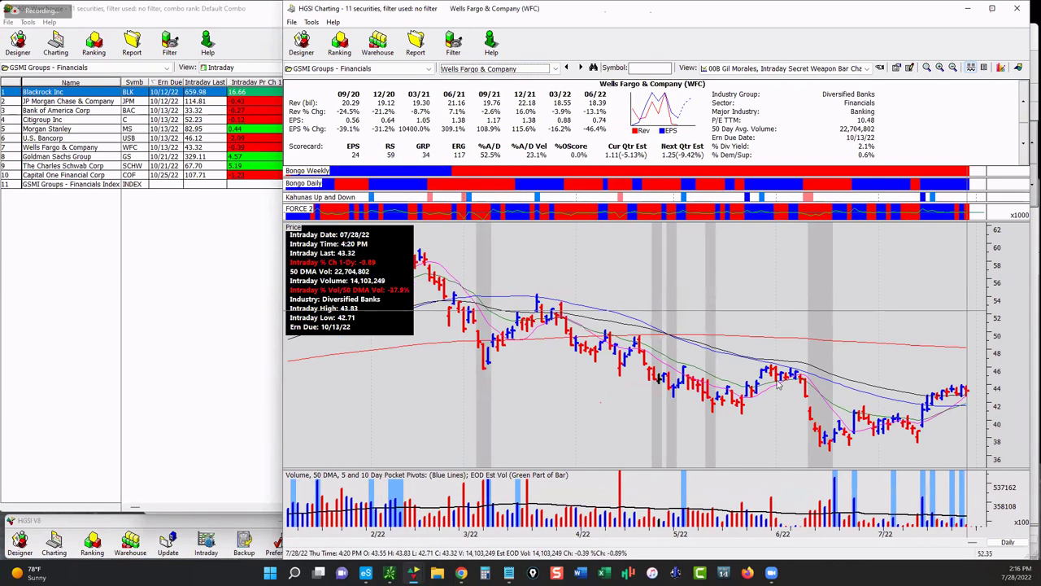
key(Down)
key(Down)
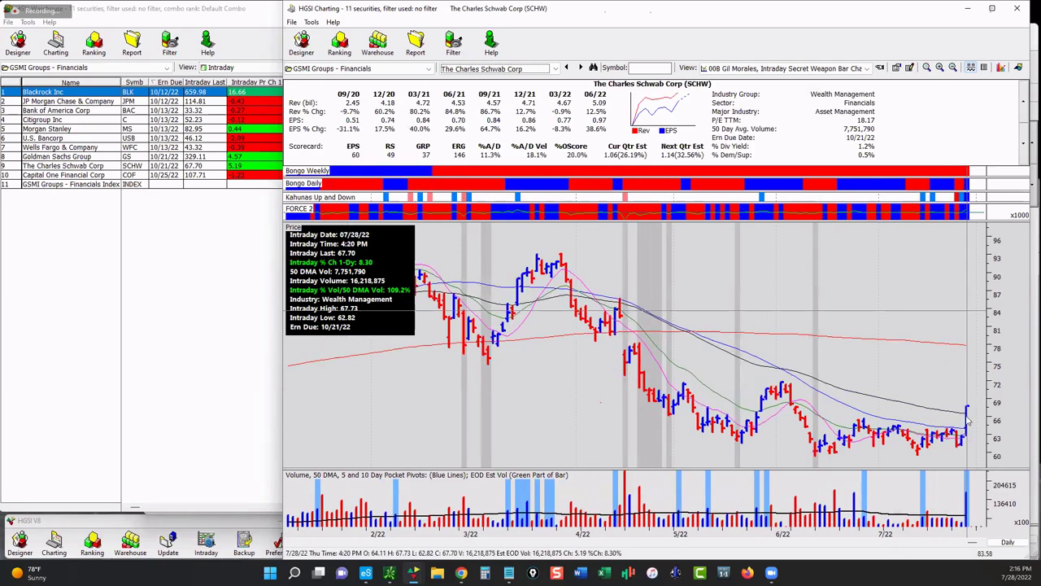
key(Down)
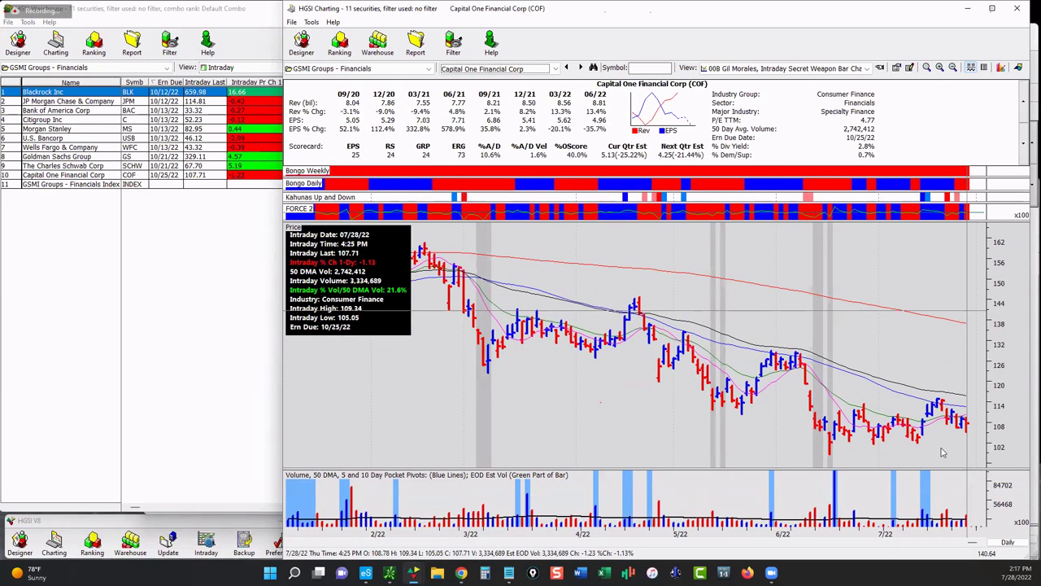
Step: Go back through the Financials charts to Wells Fargo, and forward again to Goldman Sachs and Charles Schwab for comparison
key(Up)
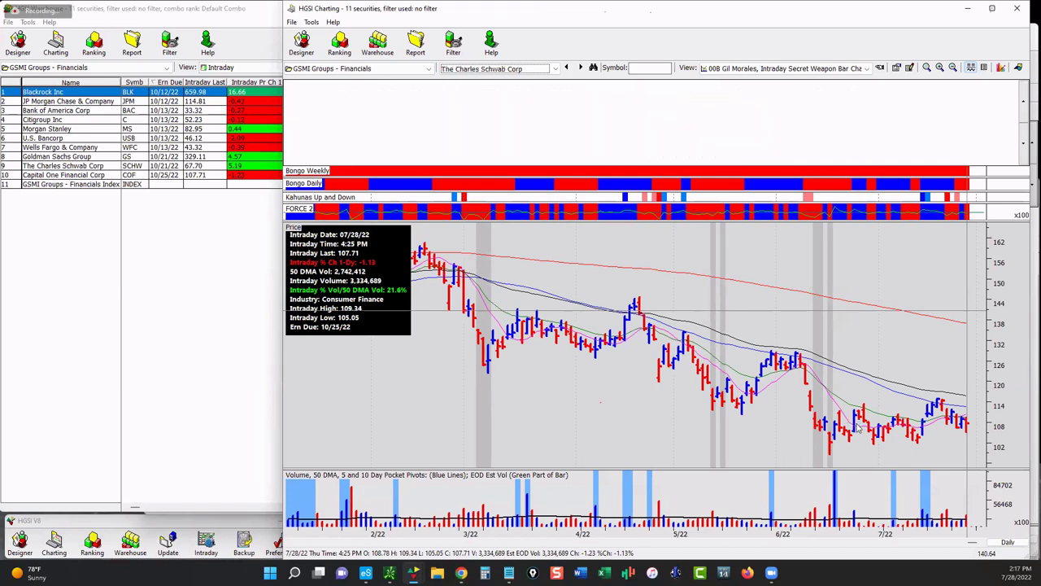
key(Up)
key(Up)
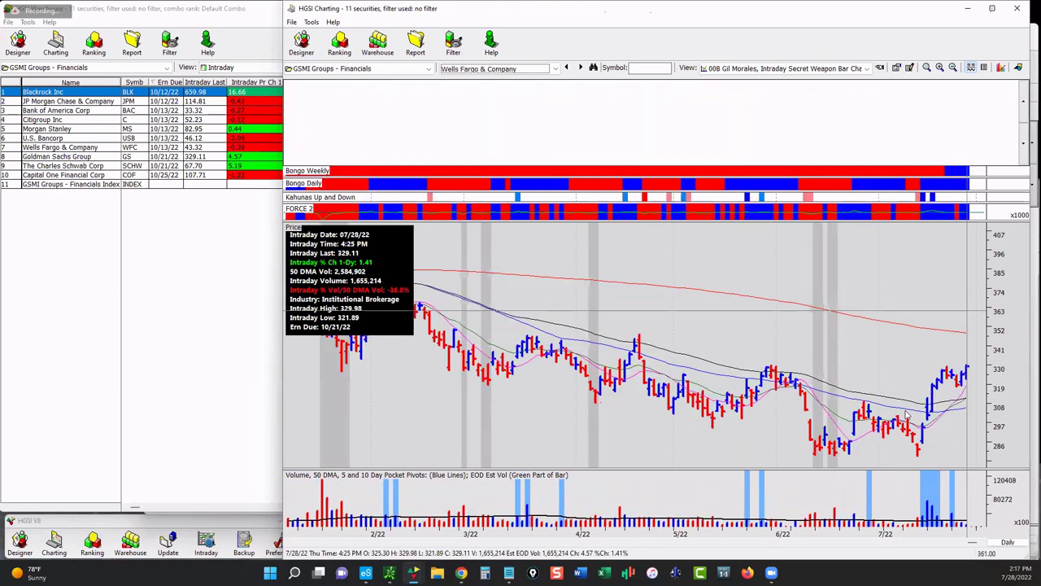
key(Down)
key(Down)
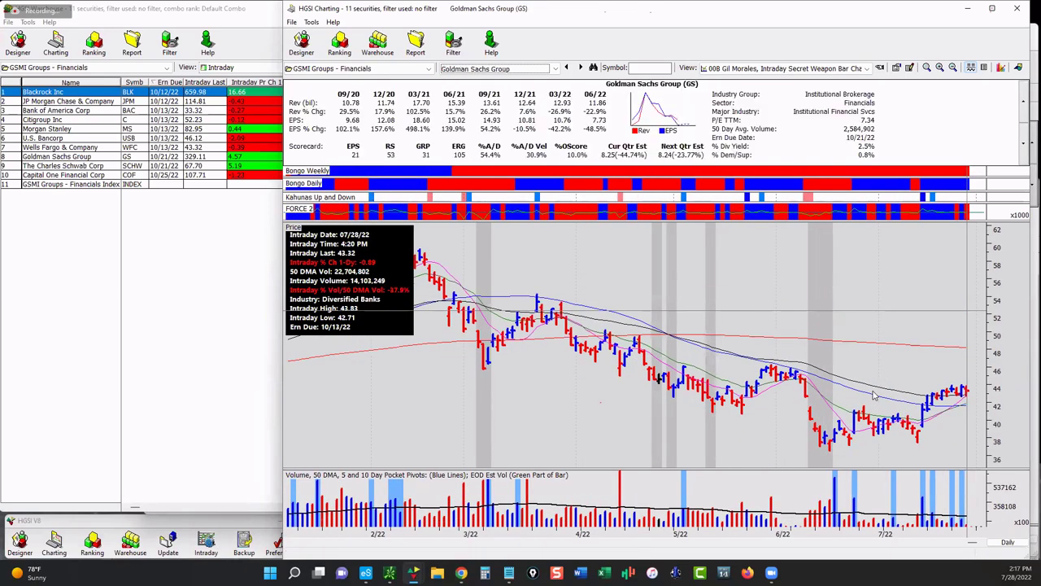
Step: Chart the financial sector ETF XLF, followed by the leveraged financial bull and bear funds FAS and FAZ
click(641, 68)
text(xl)
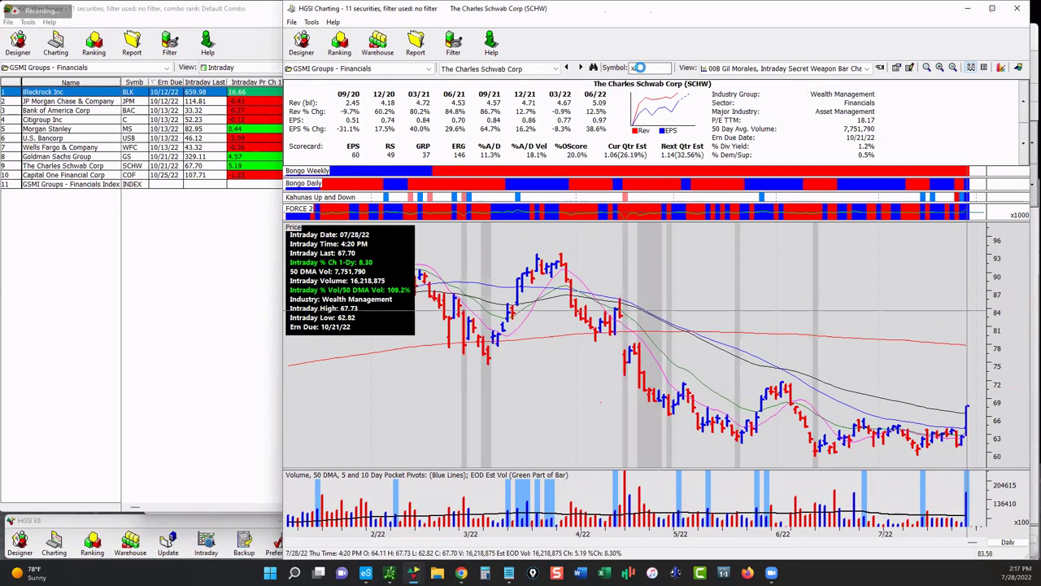
text(f)
key(Return)
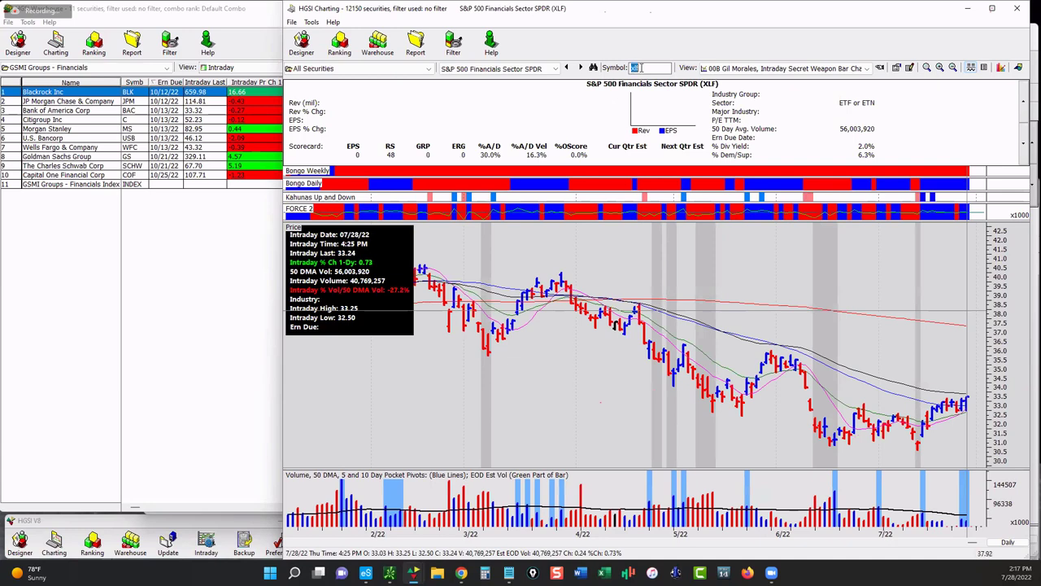
text(fas)
key(Return)
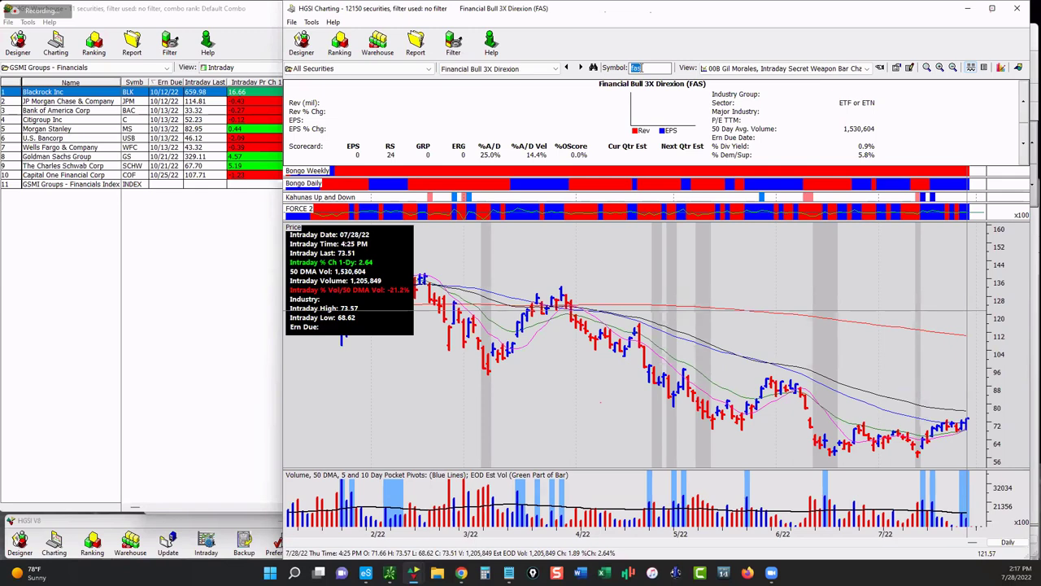
text(faz)
key(Return)
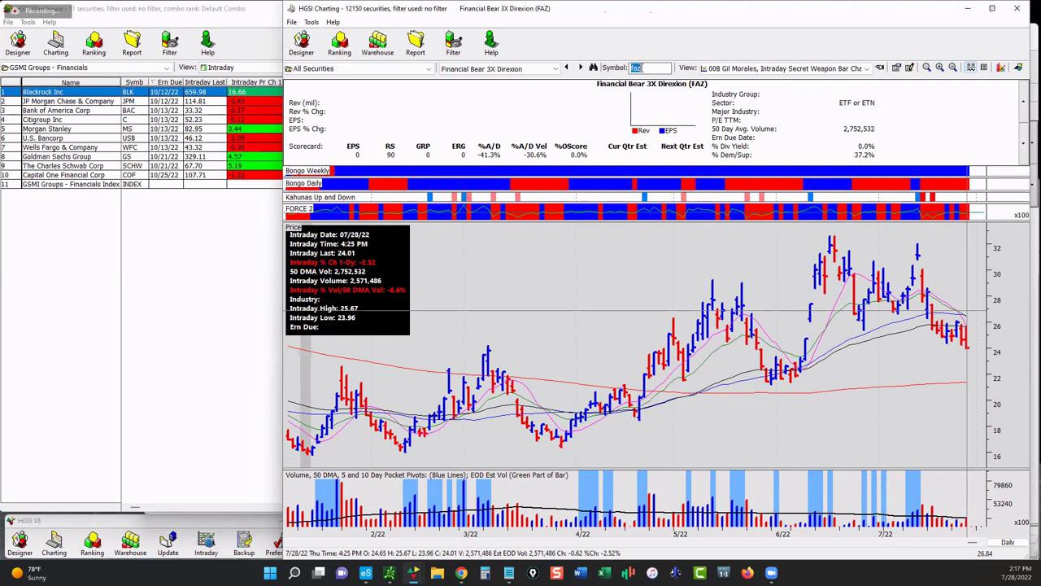
click(519, 309)
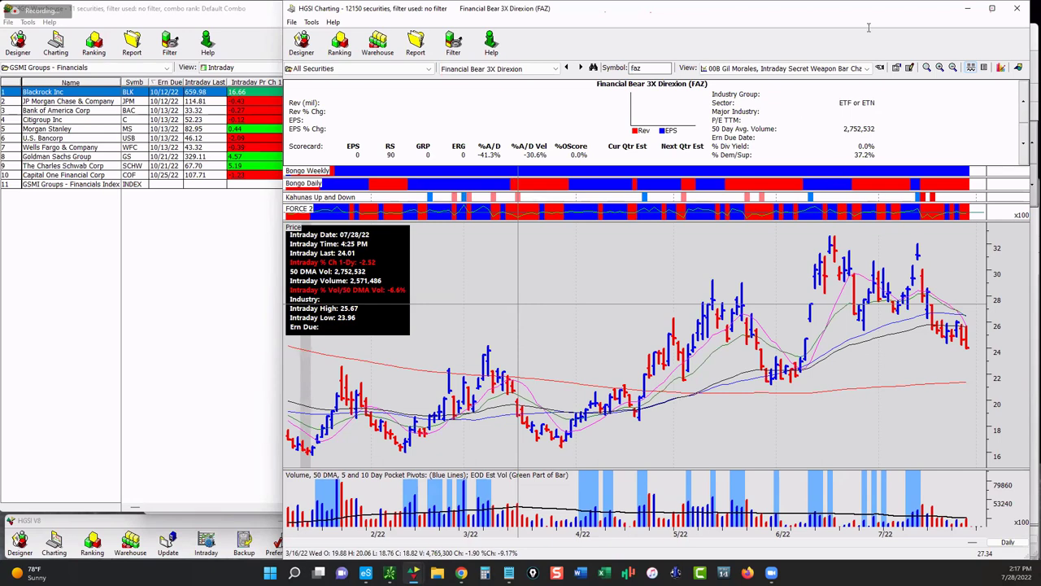
Step: Chart the energy sector ETF XLE and the leveraged oil and gas bull fund GUSH
click(648, 68)
text(xle)
key(Return)
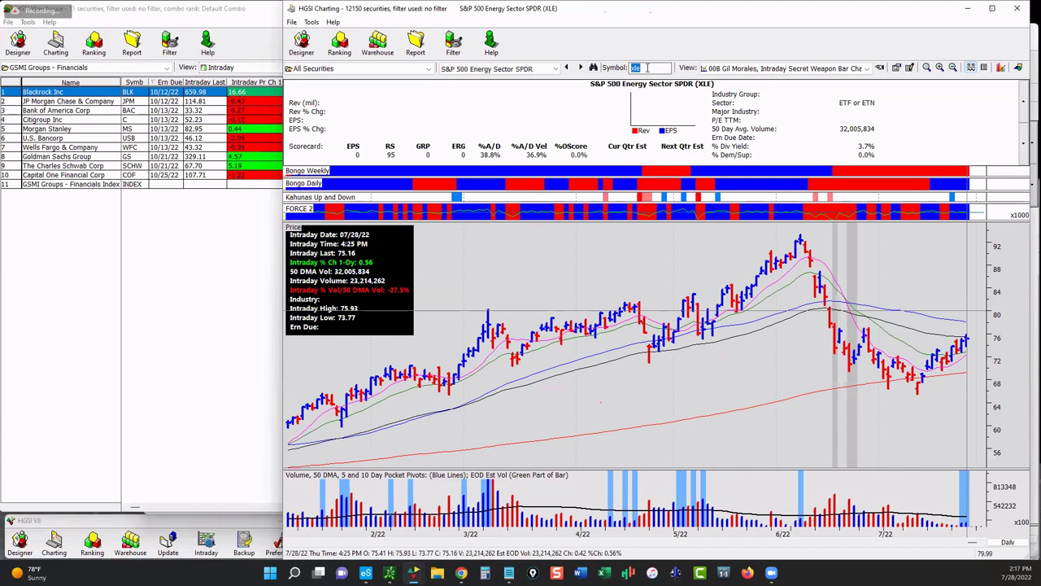
text(gush)
key(Return)
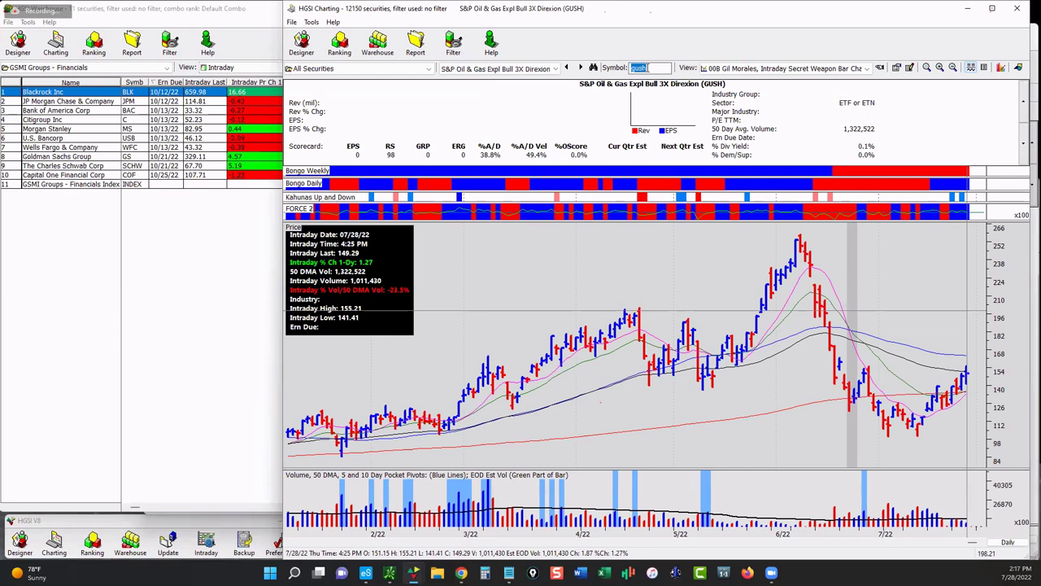
Step: Chart the metals and mining ETF XME, and return to the XLE energy chart
key(End)
key(BackSpace)
key(BackSpace)
key(BackSpace)
key(BackSpace)
text(xme)
key(Return)
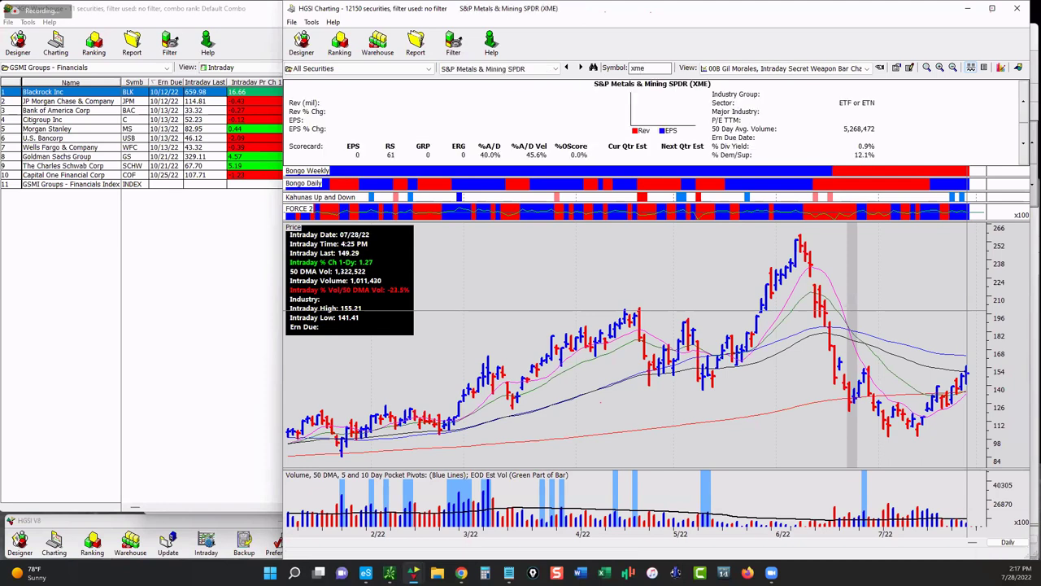
text(xle)
key(Return)
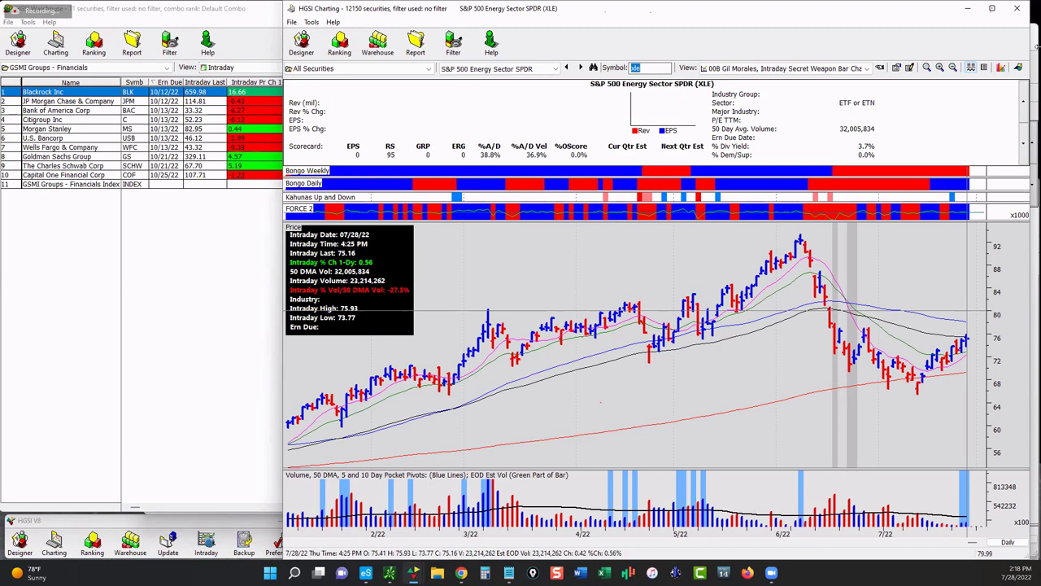
Step: Chart the gold ETF GLD and the silver ETF SLV
text(gld)
key(Return)
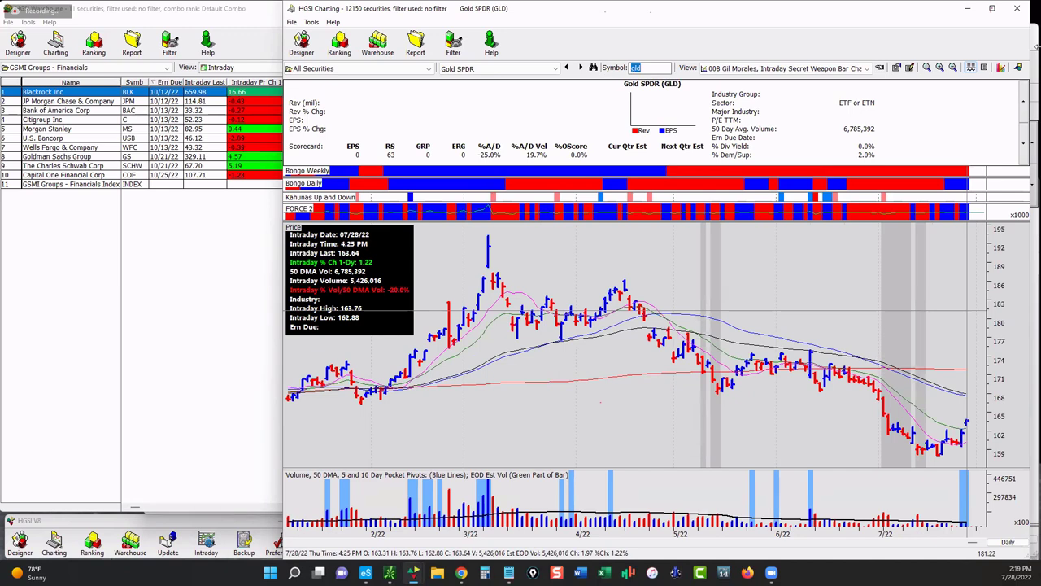
text(slv)
key(Return)
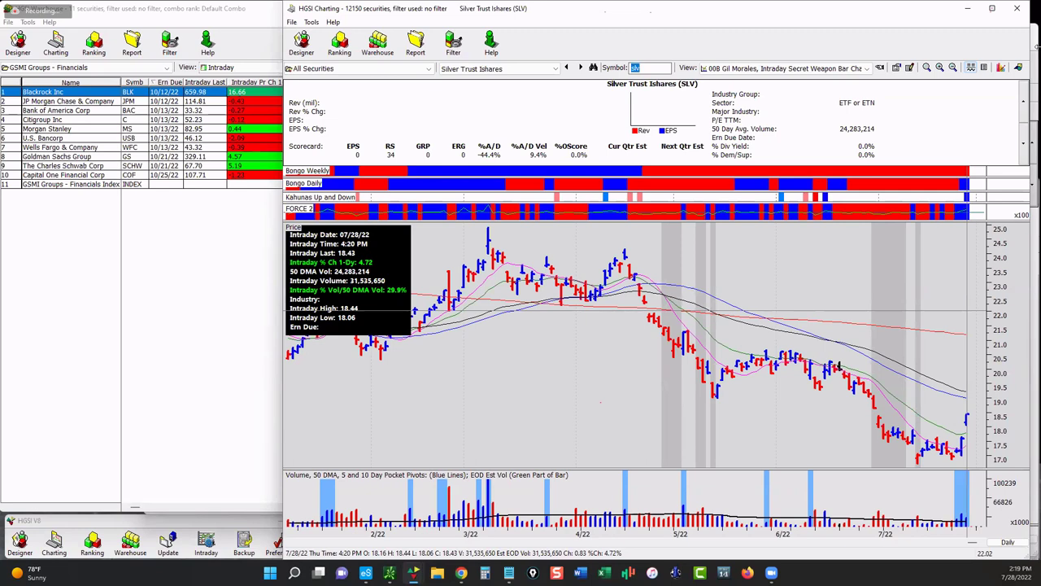
Step: Return to the GLD chart, zoom out to price history from 2017, and zoom back in to start around 12/20
text(gld)
key(Return)
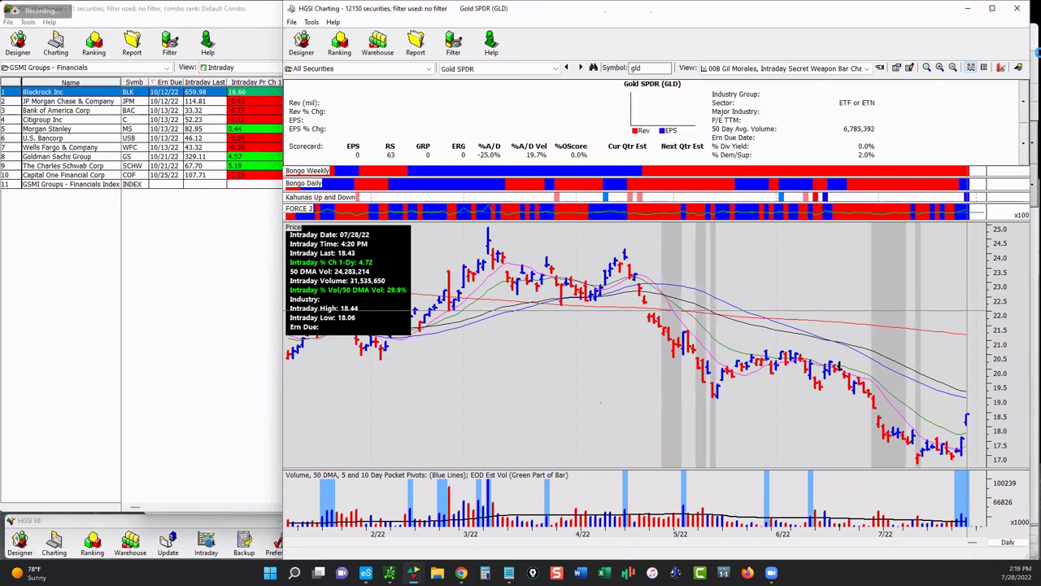
click(953, 68)
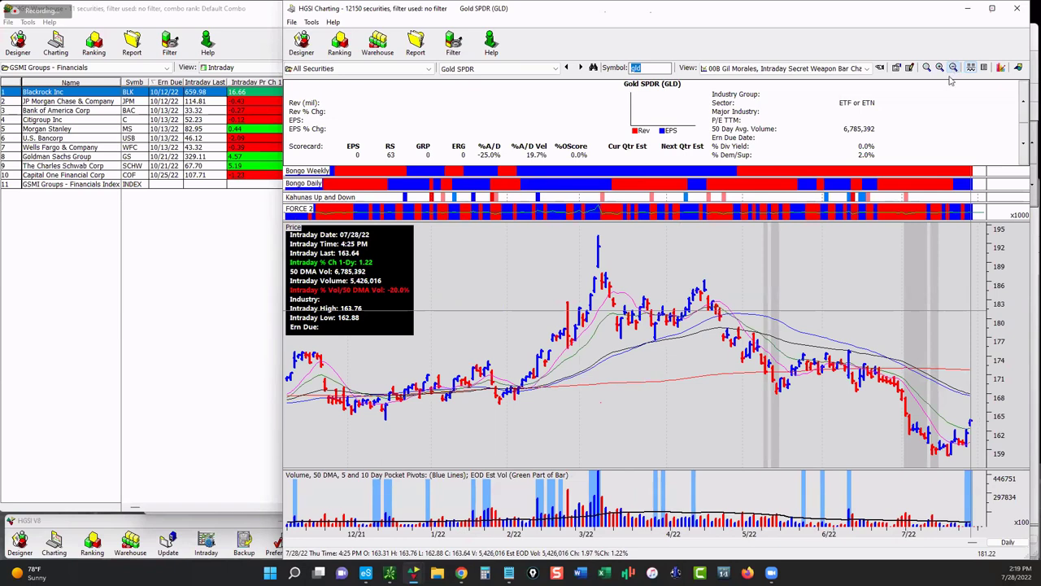
click(953, 68)
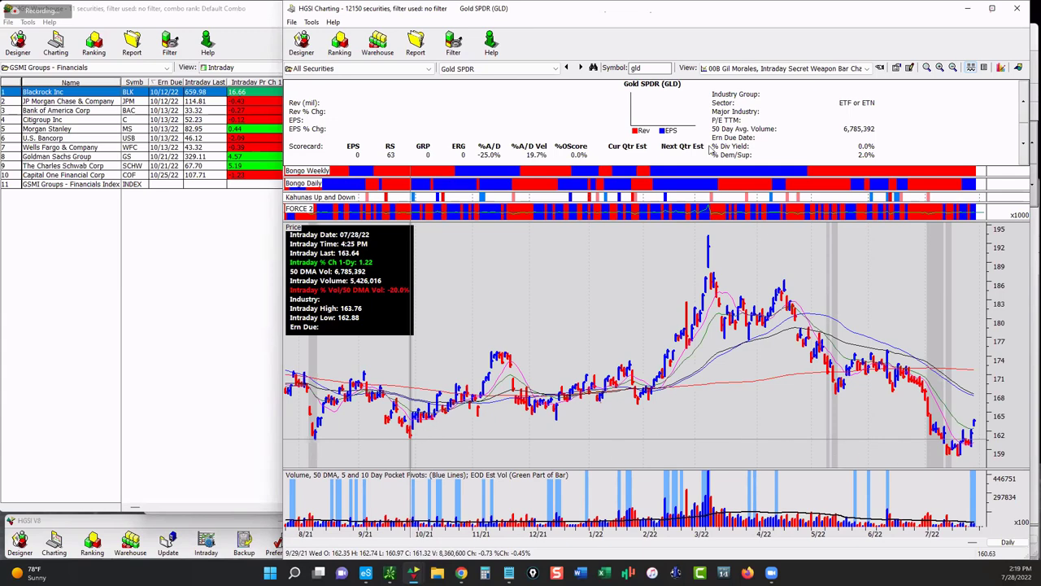
click(953, 69)
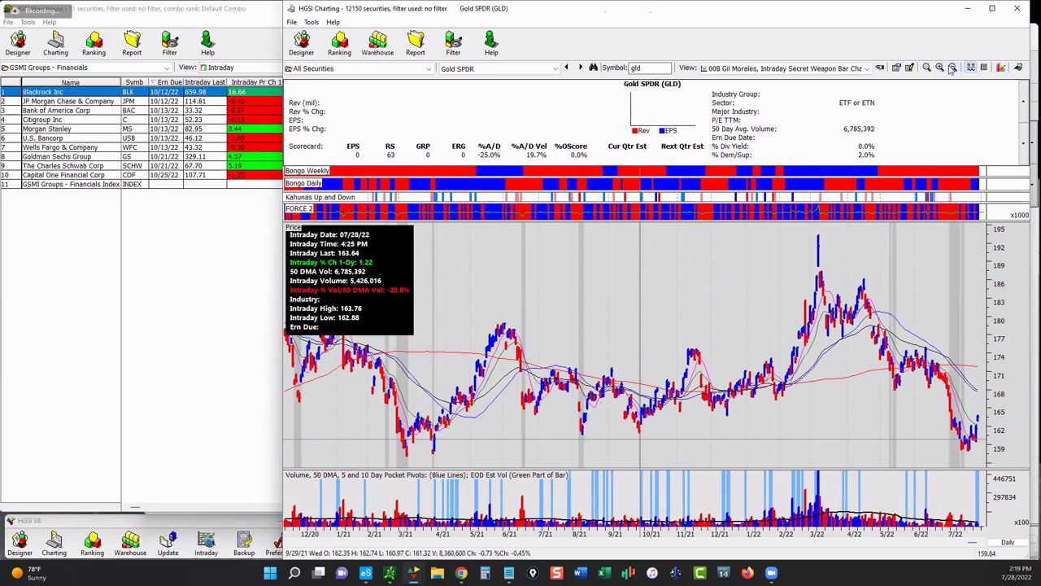
click(952, 69)
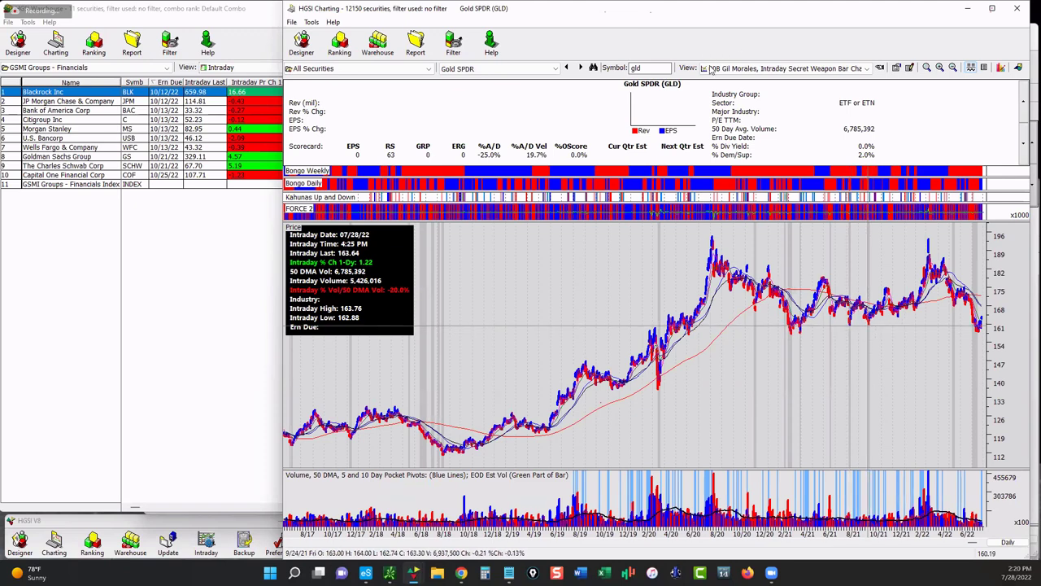
click(940, 69)
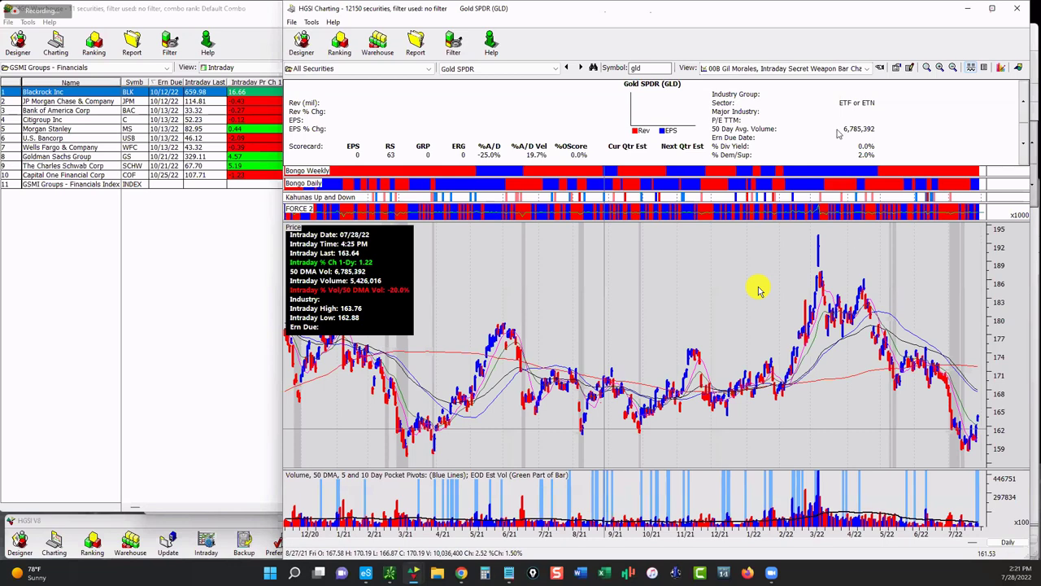
Step: Chart the Nasdaq ETF QQQ
double_click(655, 65)
text(qqq)
key(Return)
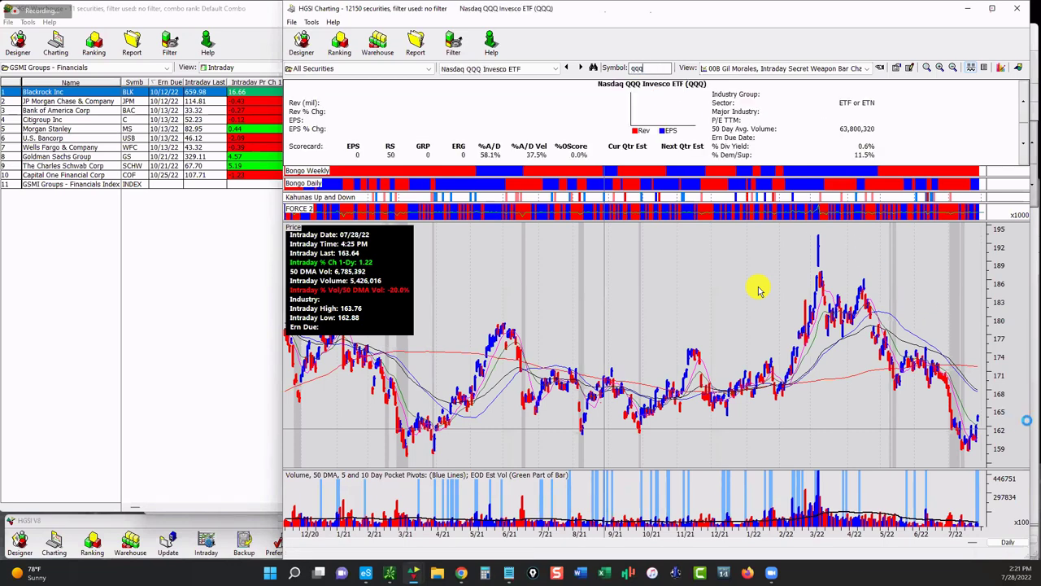
Step: Sketch freehand support lines and price swings over the QQQ decline from 1/22 to 7/22, and clear the drawing
mouse_move(879, 399)
mouse_down()
mouse_move(934, 391)
mouse_move(852, 386)
mouse_move(933, 398)
mouse_move(906, 407)
mouse_move(915, 386)
mouse_move(935, 418)
mouse_move(972, 396)
mouse_move(997, 400)
mouse_up()
mouse_move(716, 333)
mouse_down()
mouse_move(830, 339)
mouse_move(750, 342)
mouse_move(840, 349)
mouse_move(774, 347)
mouse_move(832, 356)
mouse_move(815, 351)
mouse_move(842, 284)
mouse_move(943, 423)
mouse_up()
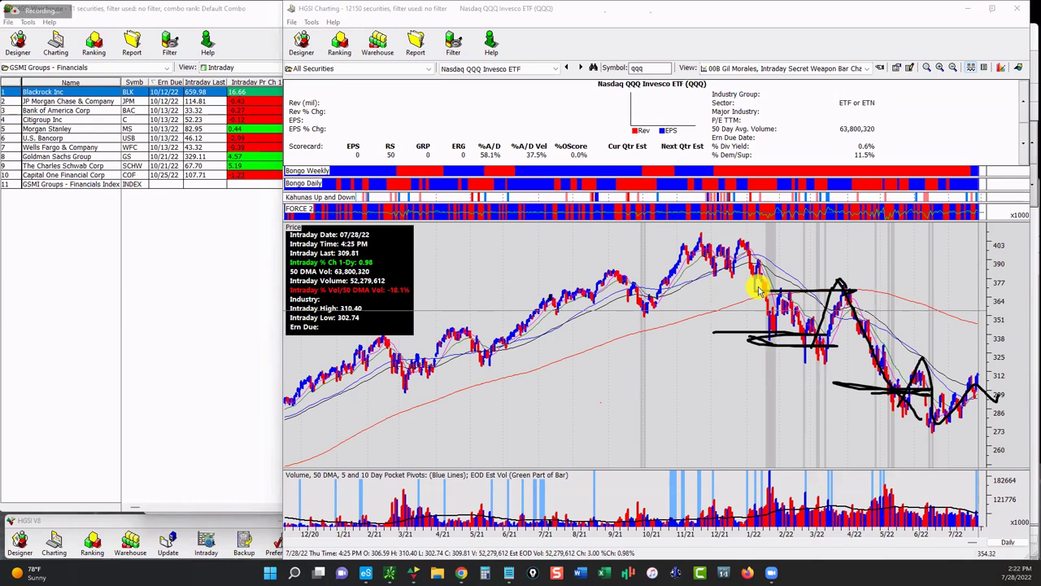
key(Escape)
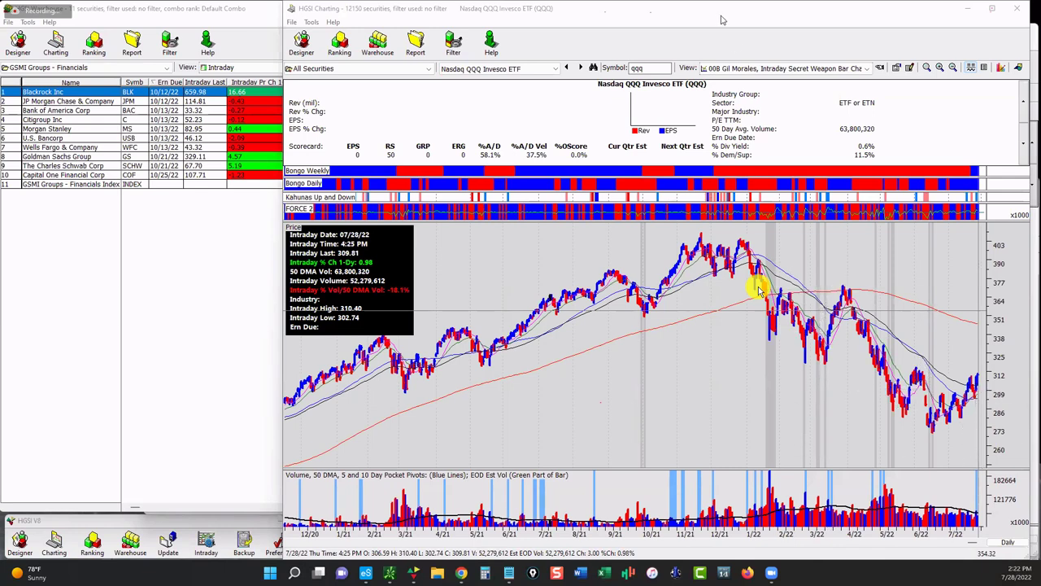
Step: Move the charting window aside to free drawing space, and sketch possible QQQ rally and decline paths beyond 7/22, clearing the sketch when finished
click(672, 24)
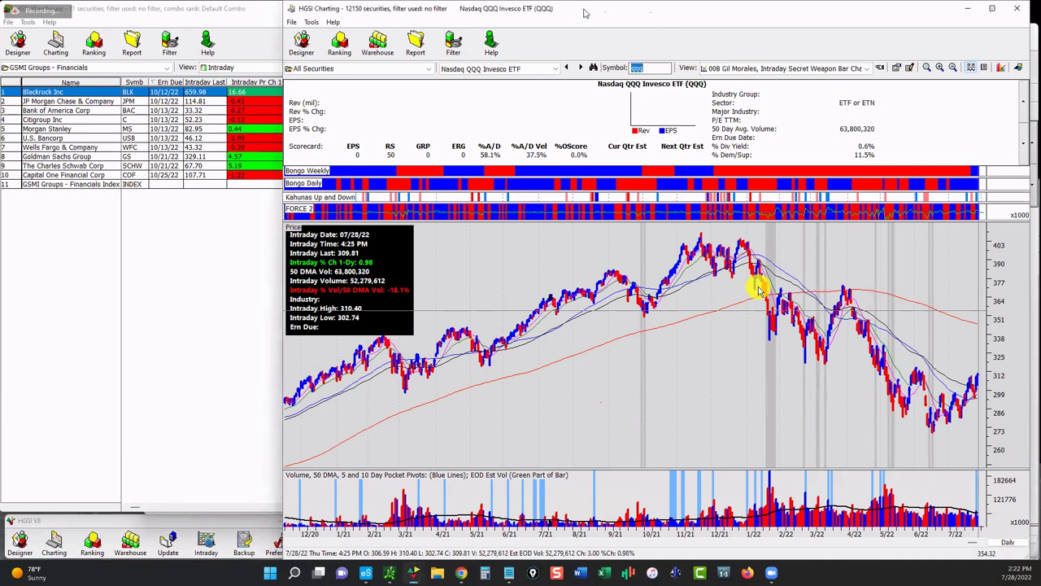
drag(584, 12, 437, 12)
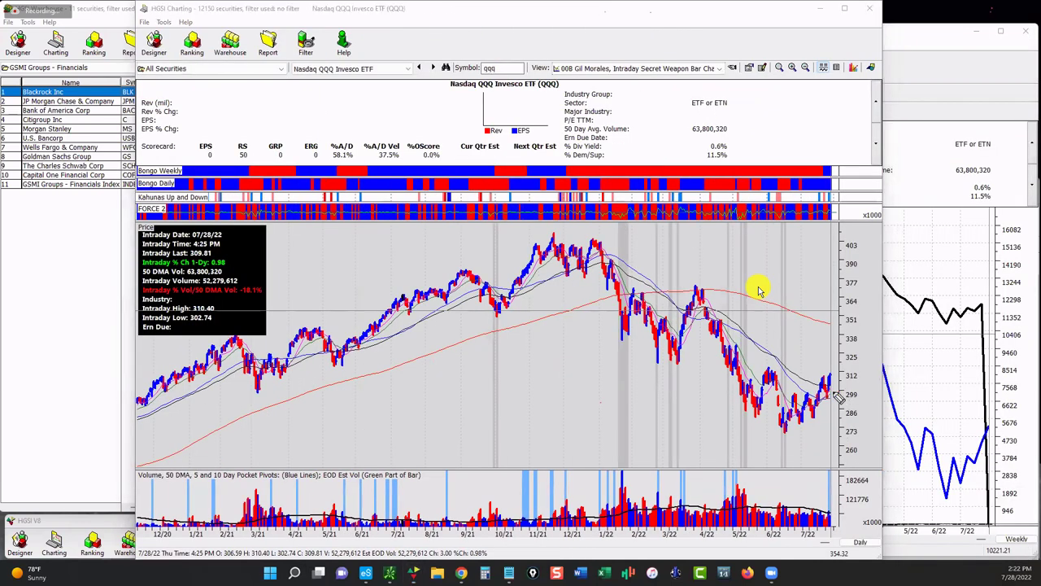
mouse_move(804, 413)
mouse_down()
mouse_move(856, 374)
mouse_move(1009, 358)
mouse_move(1027, 480)
mouse_move(1020, 444)
mouse_up()
mouse_move(824, 383)
mouse_down()
mouse_move(849, 348)
mouse_move(867, 274)
mouse_up()
drag(657, 285, 923, 294)
drag(876, 278, 957, 465)
drag(899, 427, 958, 419)
mouse_move(804, 405)
mouse_down()
mouse_move(900, 155)
mouse_move(913, 105)
mouse_up()
mouse_move(864, 157)
mouse_down()
mouse_move(905, 112)
mouse_move(936, 145)
mouse_up()
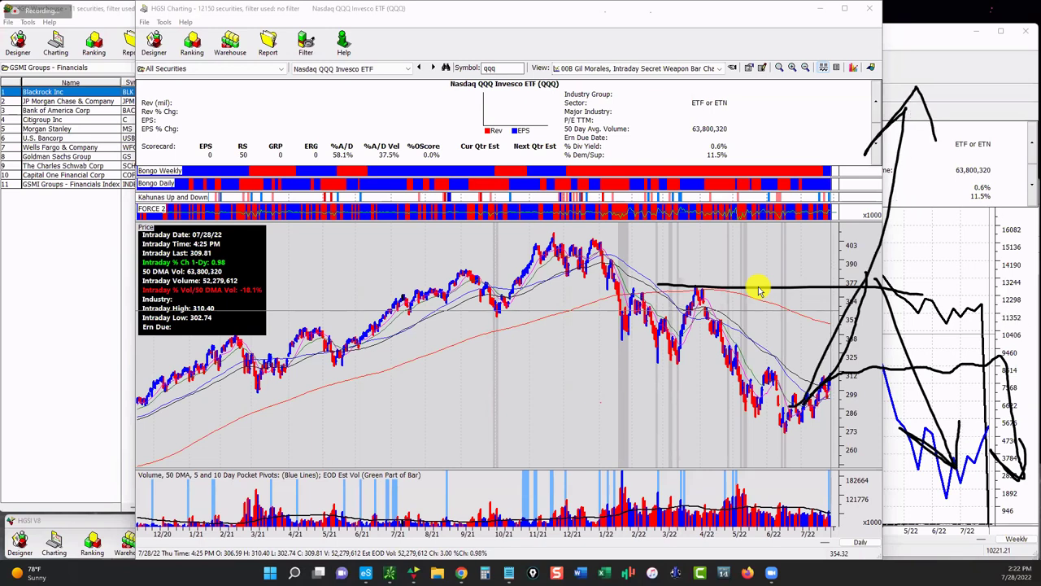
key(e)
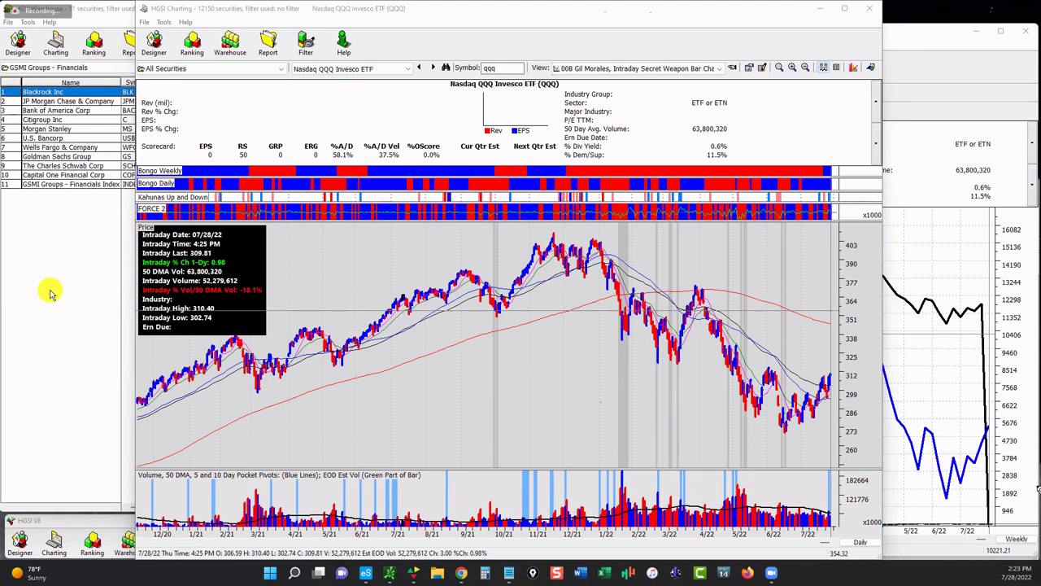
Step: Mark the 6/22 low and the rise into 7/22 freehand on the QQQ chart, and clear the marks
mouse_move(713, 417)
mouse_down()
mouse_move(832, 436)
mouse_move(784, 423)
mouse_move(798, 420)
mouse_move(835, 381)
mouse_up()
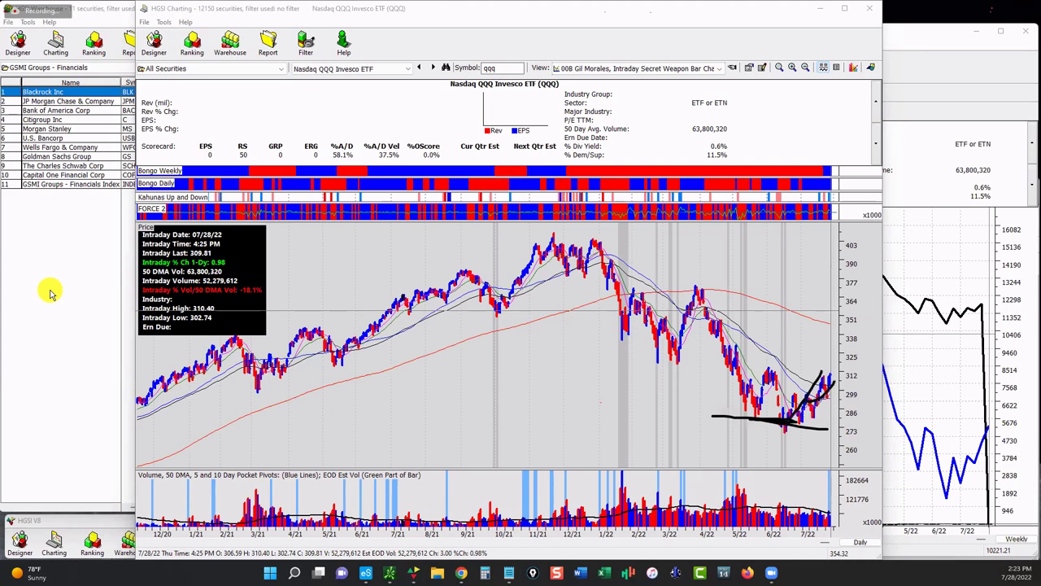
key(Escape)
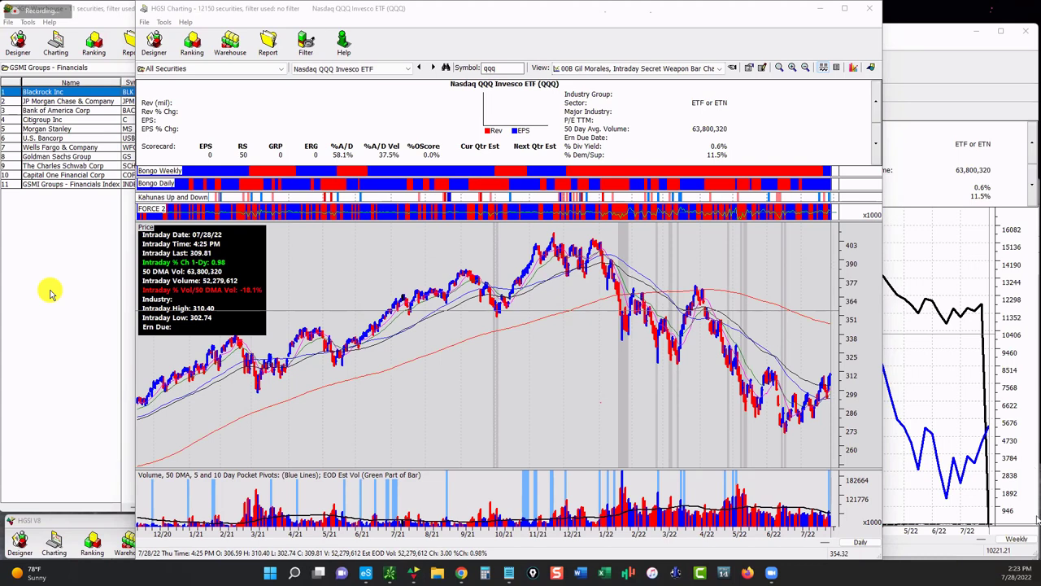
Step: Enlarge the QQQ daily bars and go back in time to examine the period from about 10/21 to 4/22
click(788, 70)
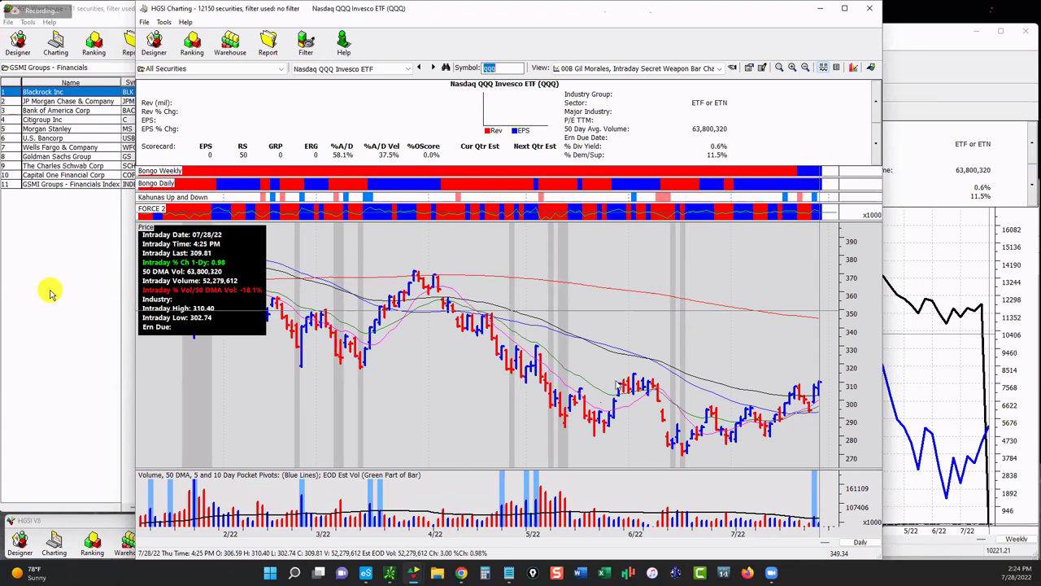
key(Left)
key(Left)
key(Left)
key(Left)
key(Left)
key(Left)
key(Left)
key(Left)
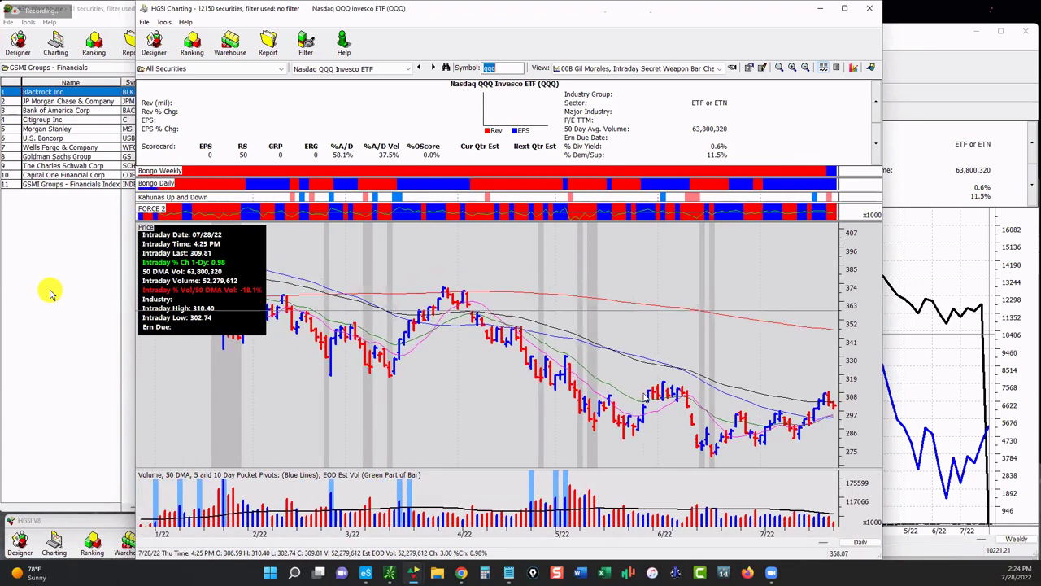
key(Left)
key(Left)
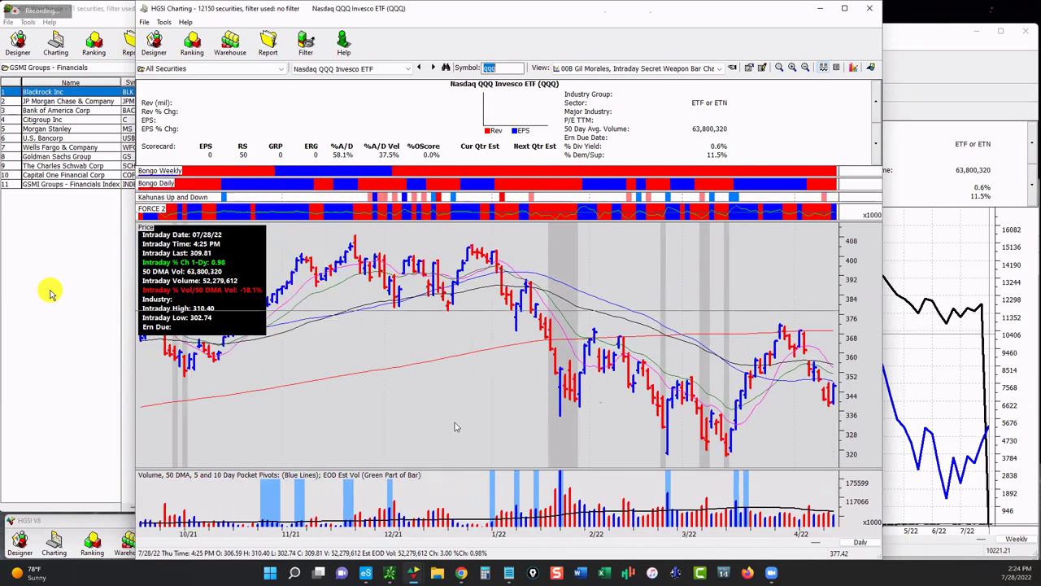
Step: Move the daily QQQ chart back in time to show the May to November 2014 price action
drag(815, 543, 564, 514)
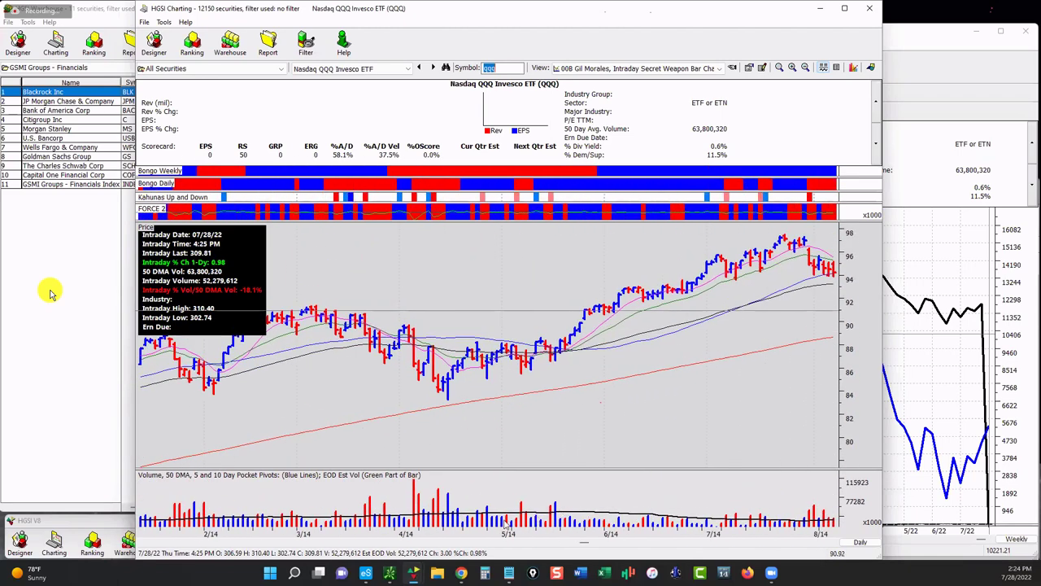
scroll(496, 527, down, 5)
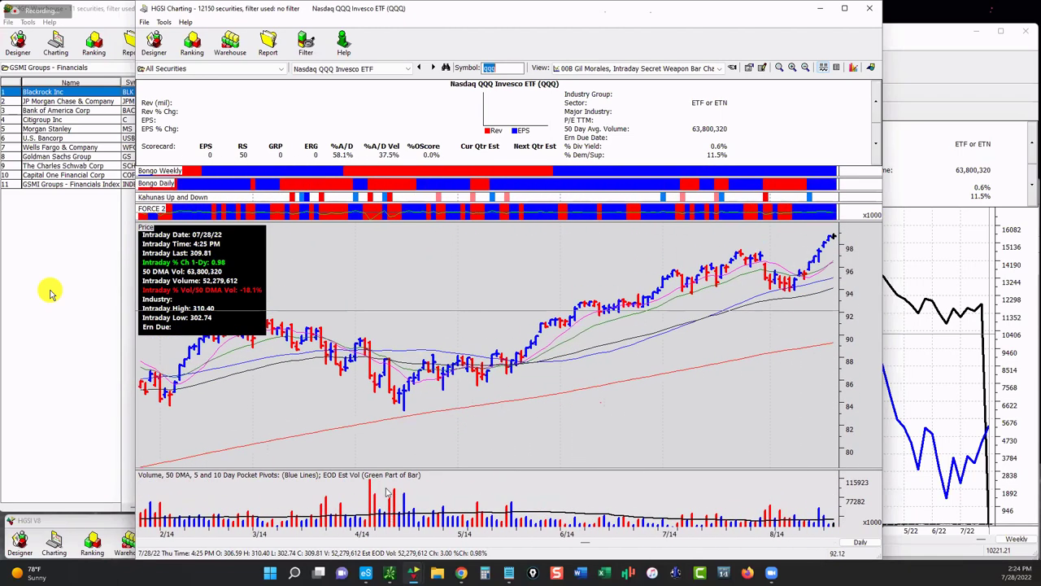
scroll(657, 446, down, 1)
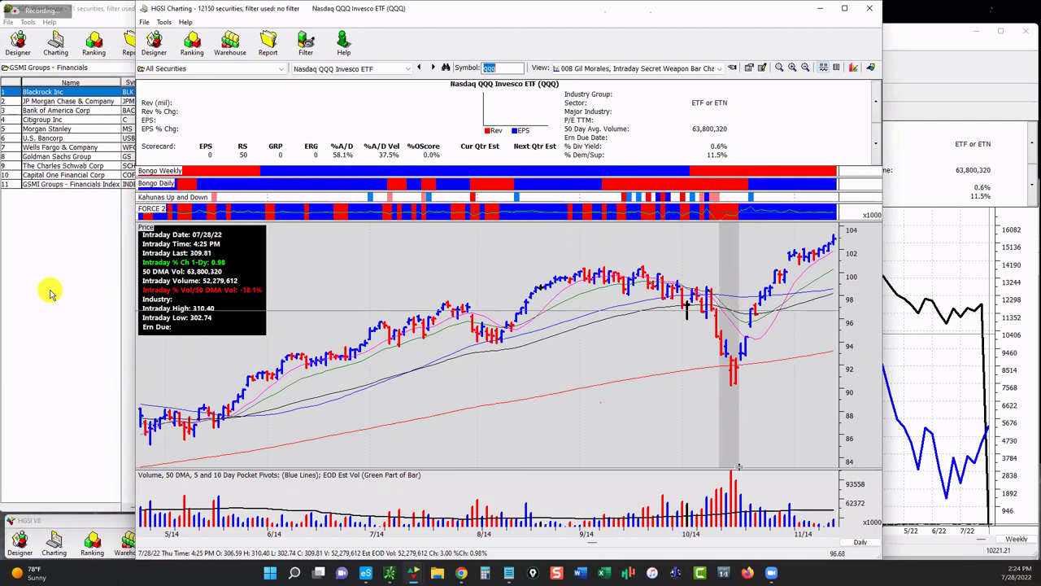
scroll(657, 446, down, 1)
scroll(672, 440, up, 1)
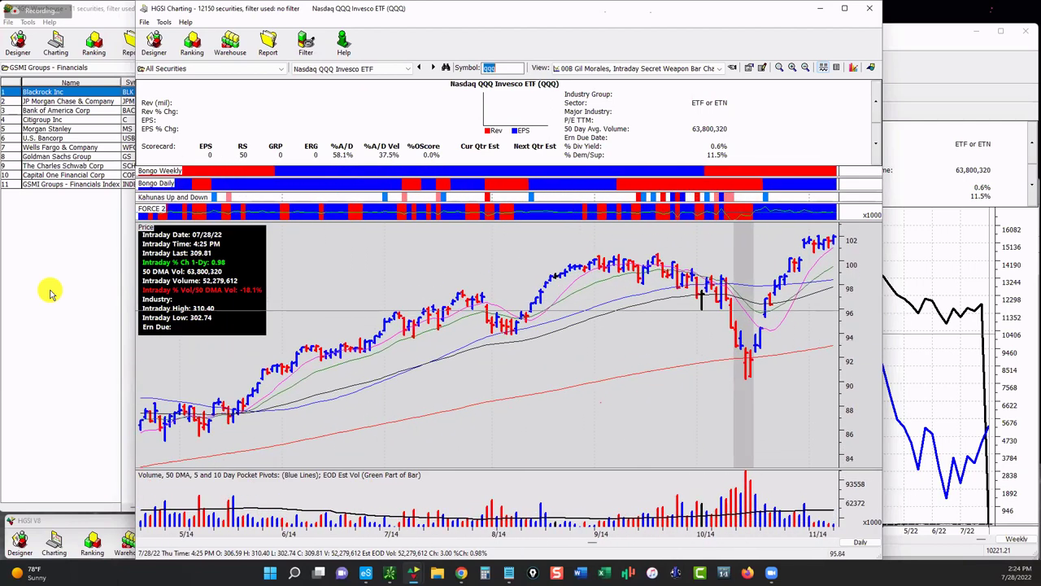
Step: Trace the September 2014 topping range, the October drop and the turn upward freehand on the QQQ chart, and clear the strokes
drag(691, 267, 745, 376)
mouse_move(569, 271)
mouse_down()
mouse_move(715, 272)
mouse_move(592, 267)
mouse_move(735, 290)
mouse_move(722, 283)
mouse_move(756, 384)
mouse_up()
drag(719, 336, 787, 344)
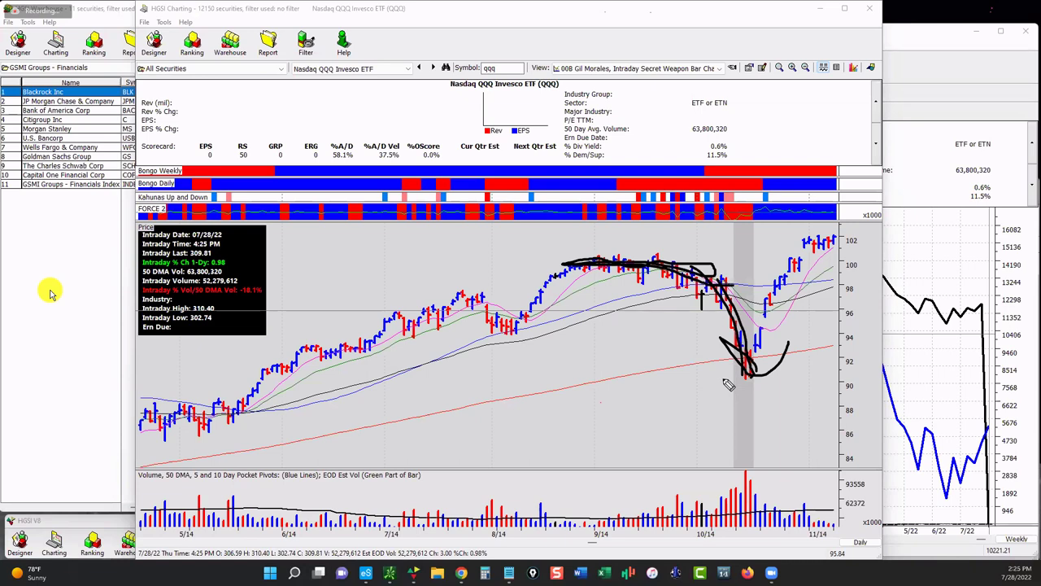
key(Escape)
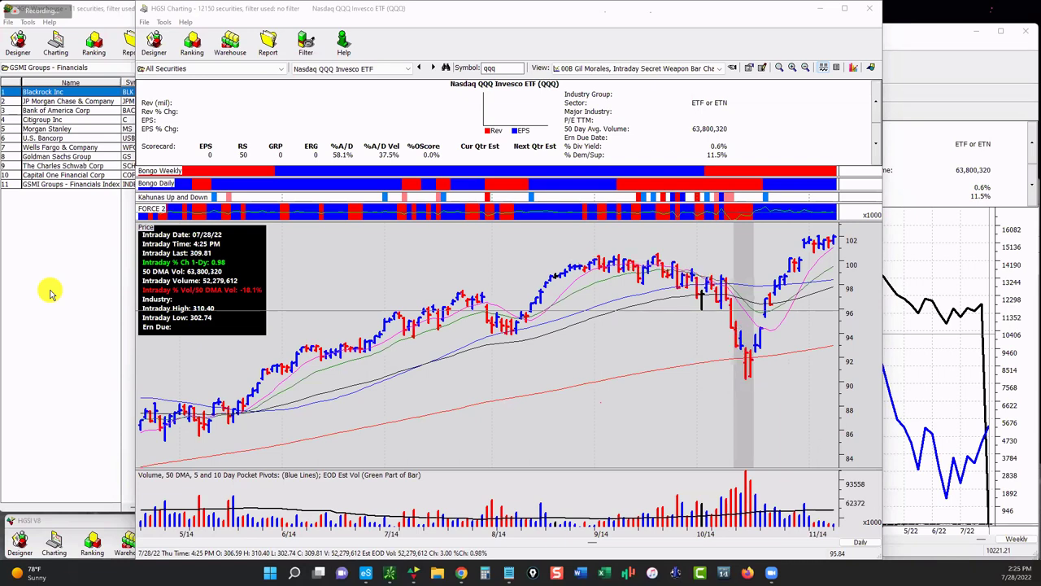
Step: View the weekly QQQ versus NASDAQ Composite comparison chart and return to the daily QQQ chart
click(905, 357)
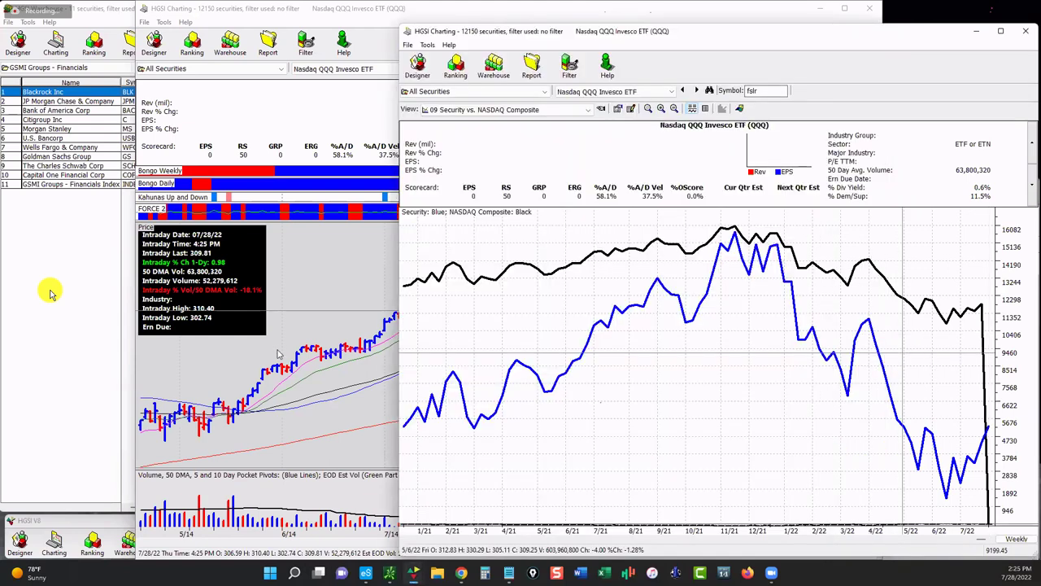
click(299, 397)
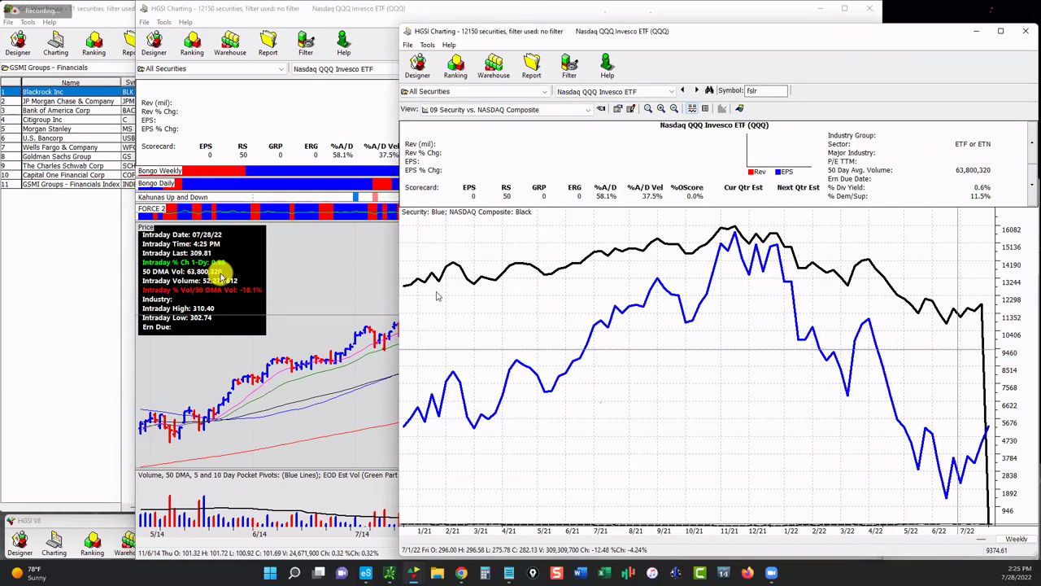
click(313, 277)
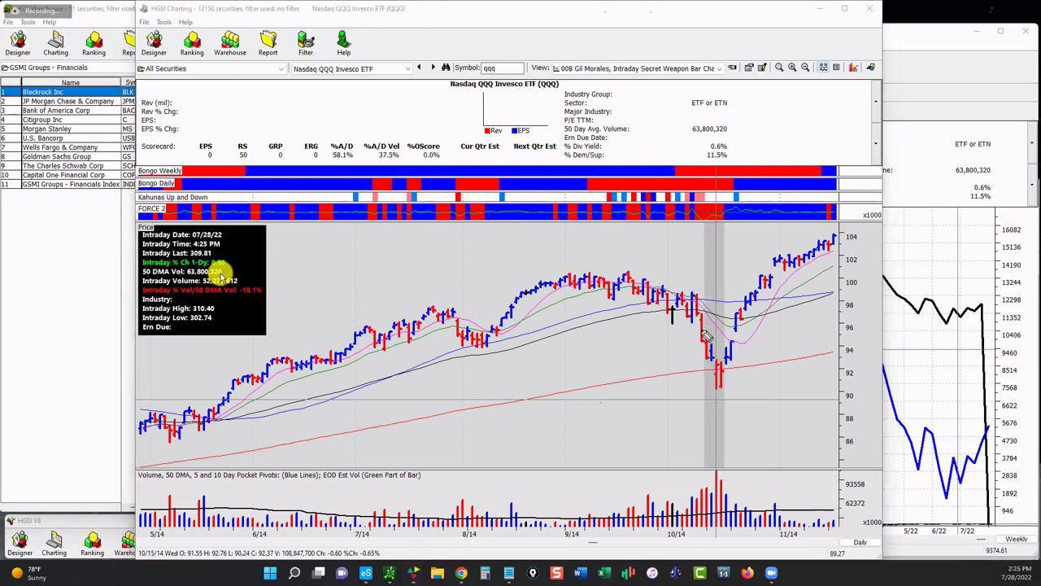
Step: Draw two horizontal lines at the October 2014 lows on the QQQ chart and clear them
drag(705, 359, 579, 359)
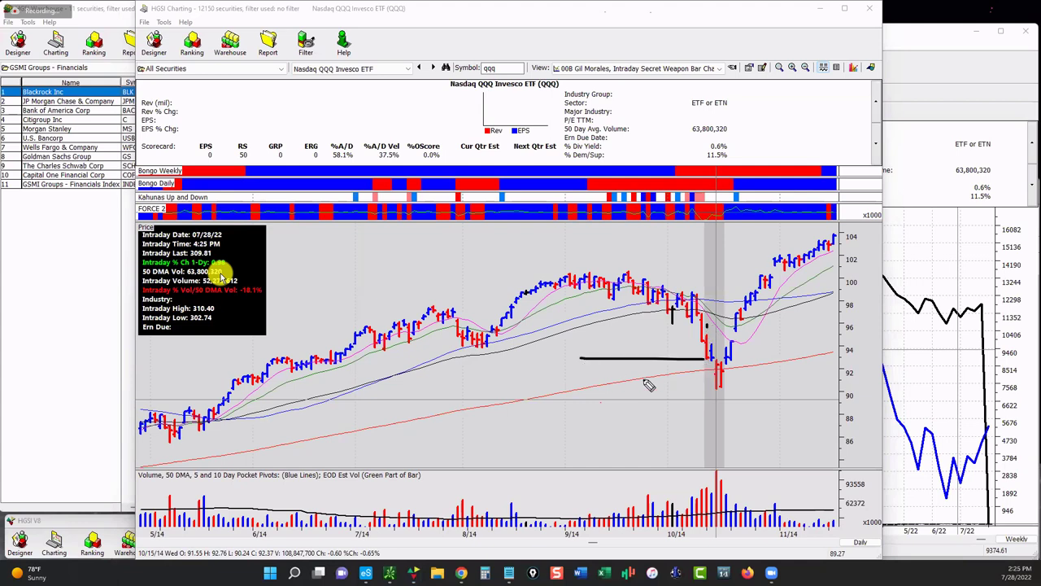
drag(727, 389, 536, 388)
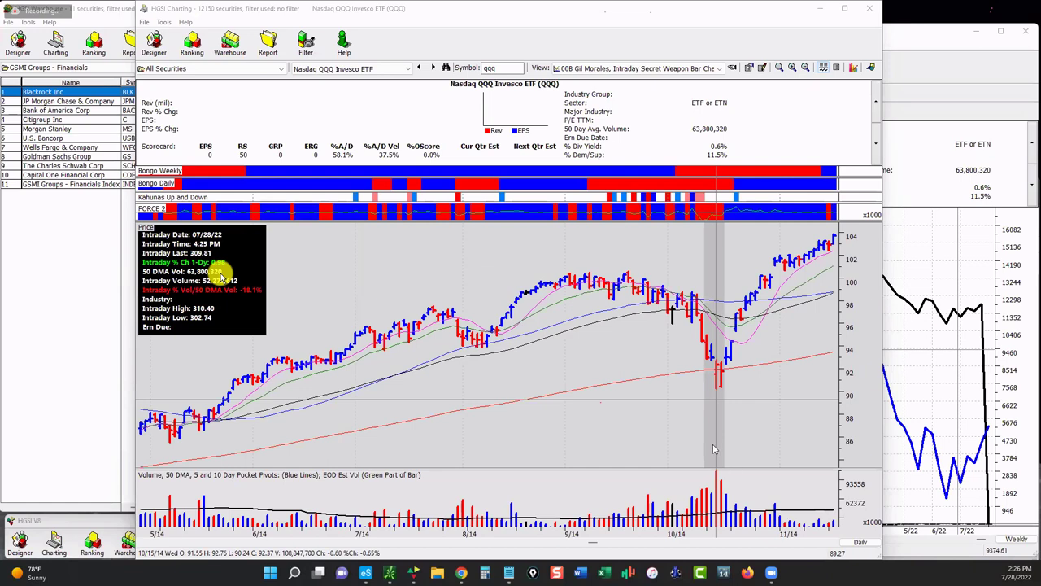
Step: Narrow the daily charting window, look at the full GSMI Groups - Financials warehouse list and return to the QQQ chart
scroll(712, 448, down, 3)
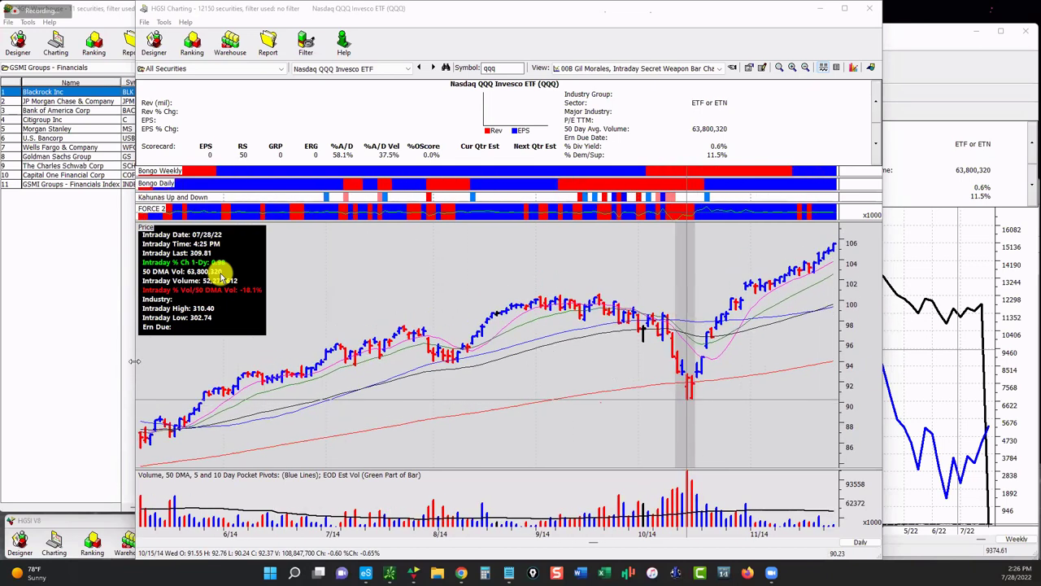
drag(154, 359, 269, 359)
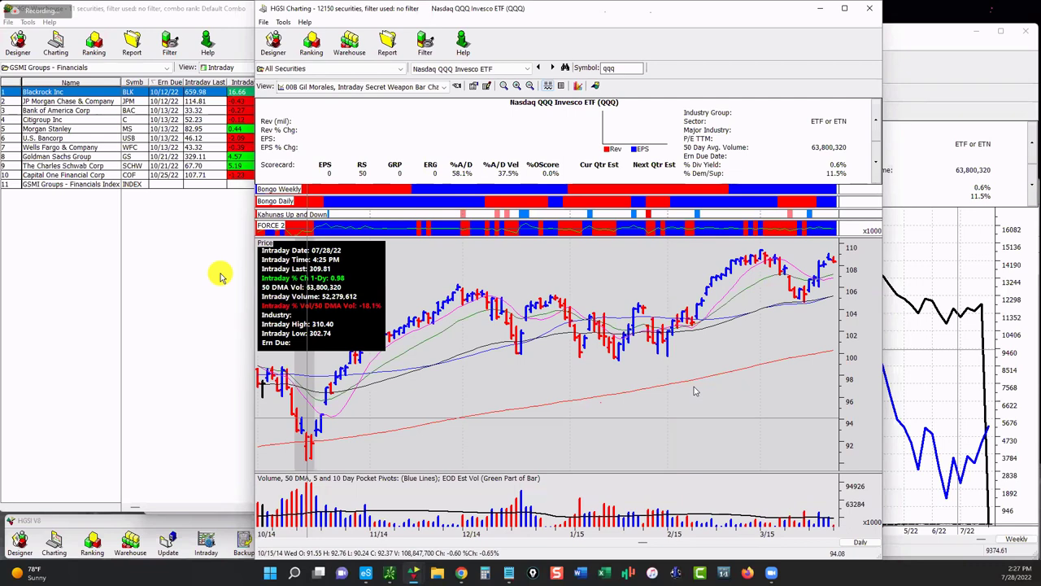
click(173, 257)
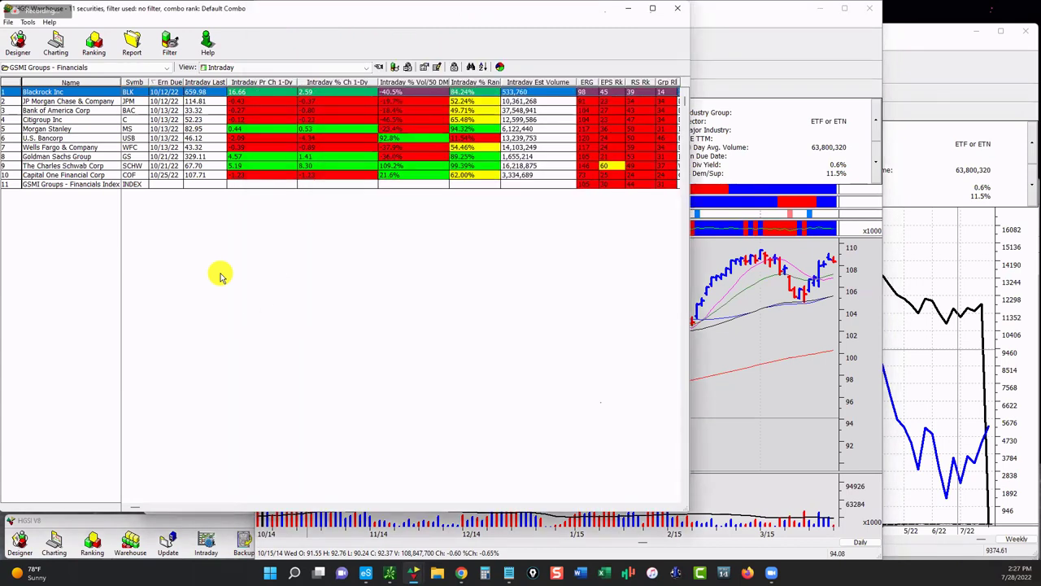
key(alt+Tab)
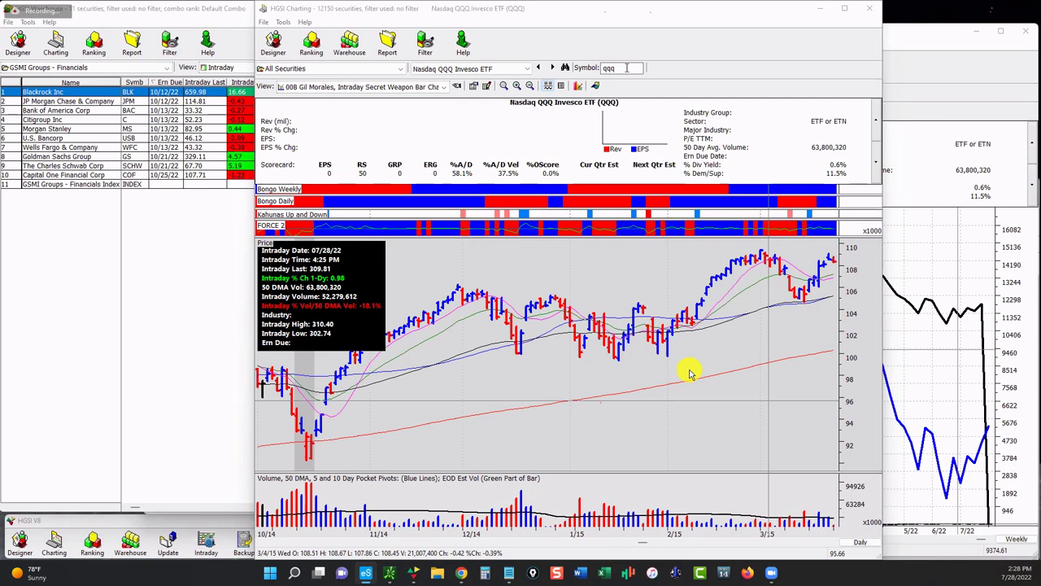
Step: Load the daily chart for Visa (V) and replace it with Mastercard (MA)
text(v)
key(Return)
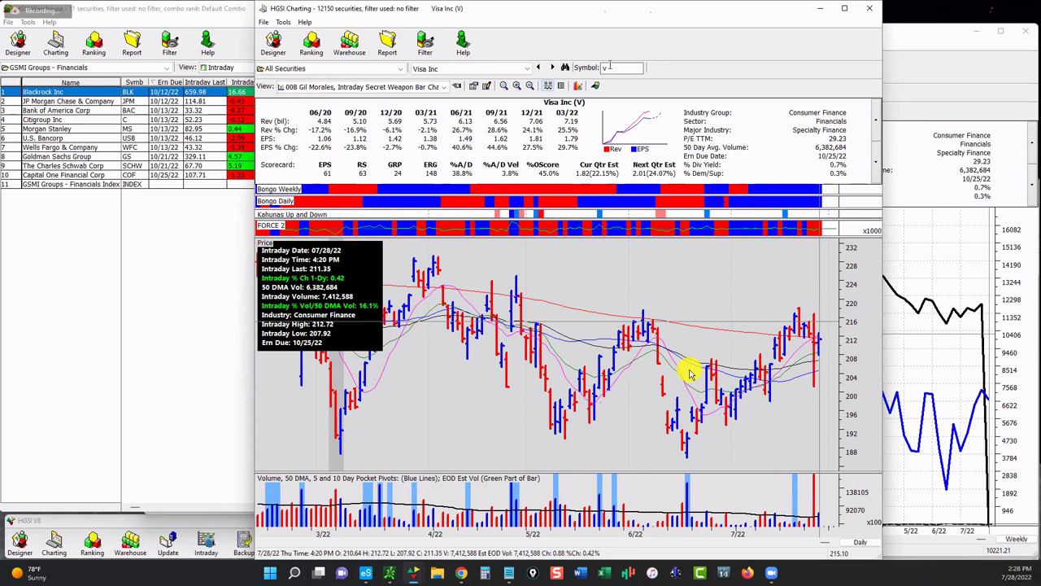
key(BackSpace)
text(ma)
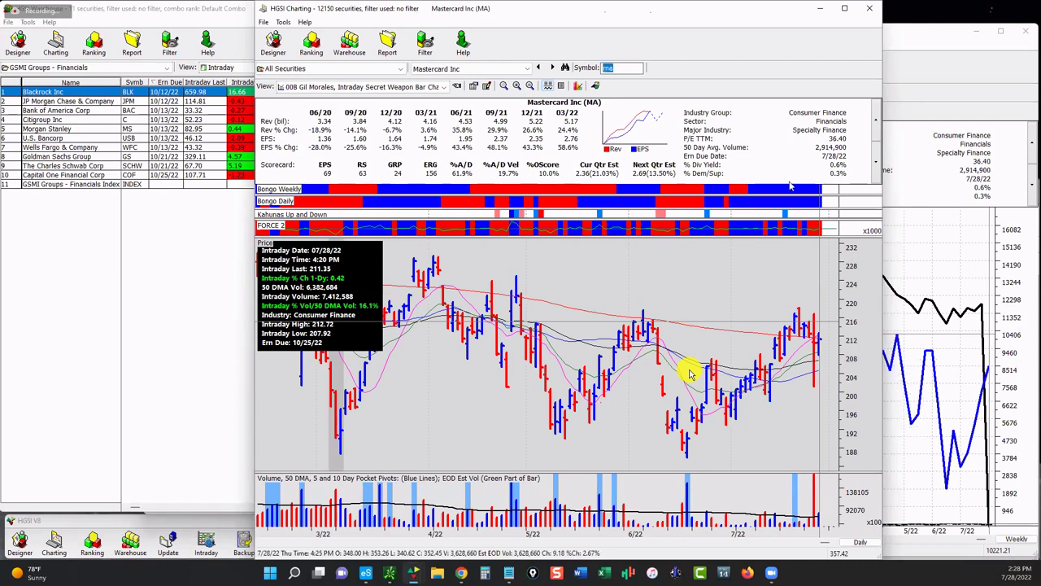
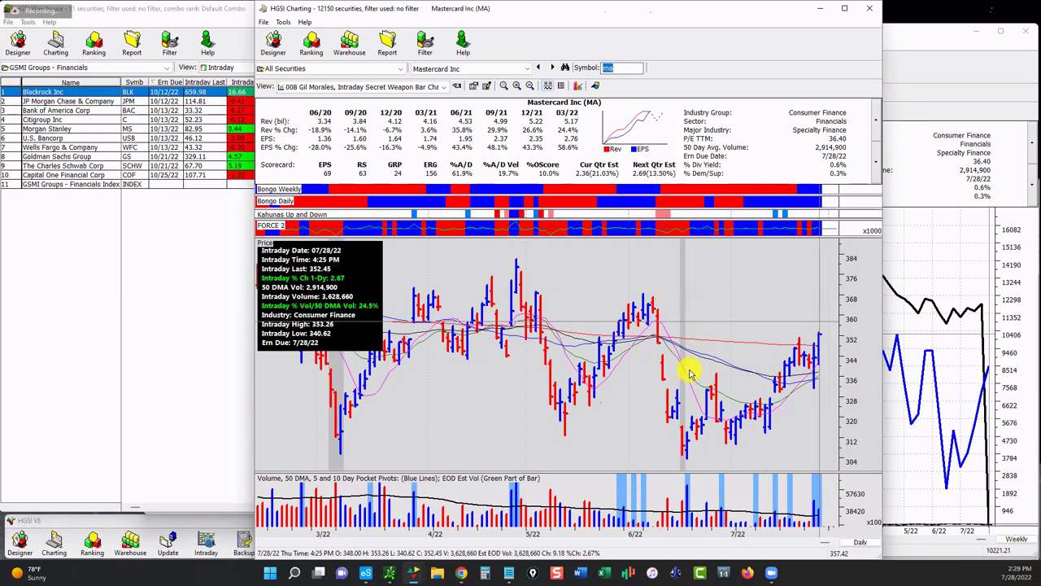
Step: On the Mastercard chart, mark horizontal levels near 352 and 336, trace the March to July price swings, and clear each drawing
drag(732, 342, 877, 342)
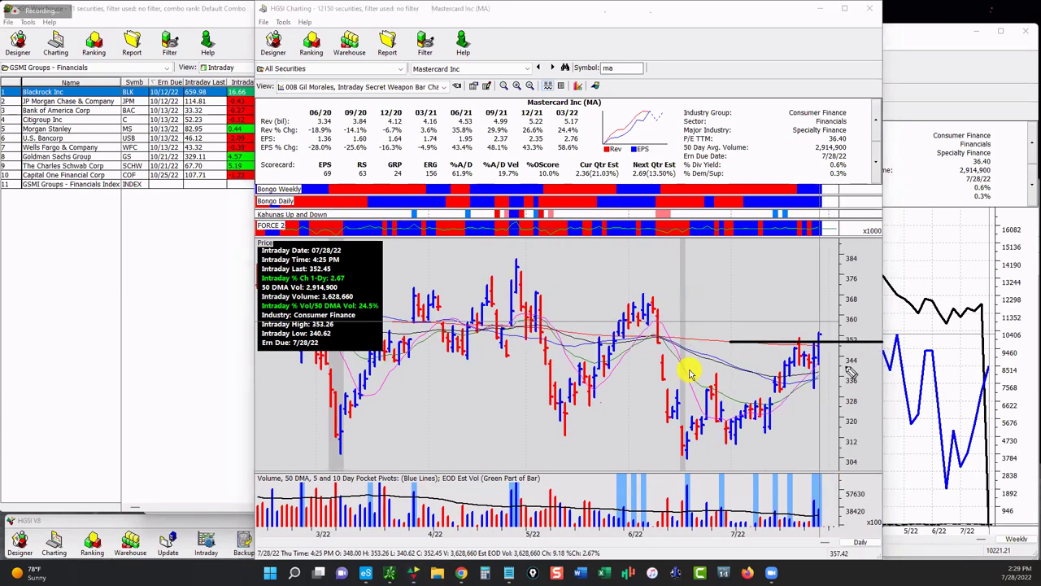
drag(785, 381, 892, 382)
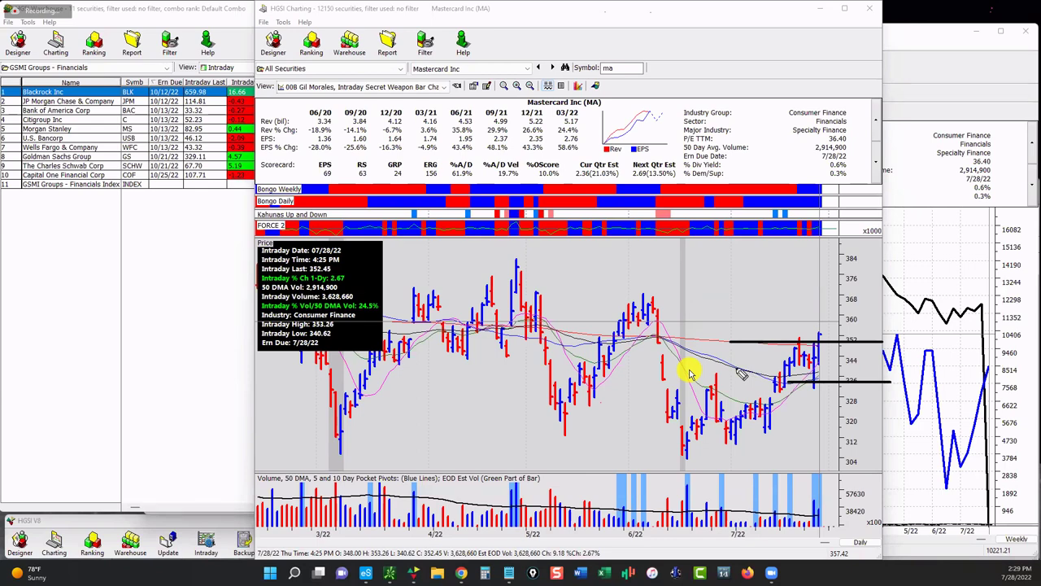
key(Delete)
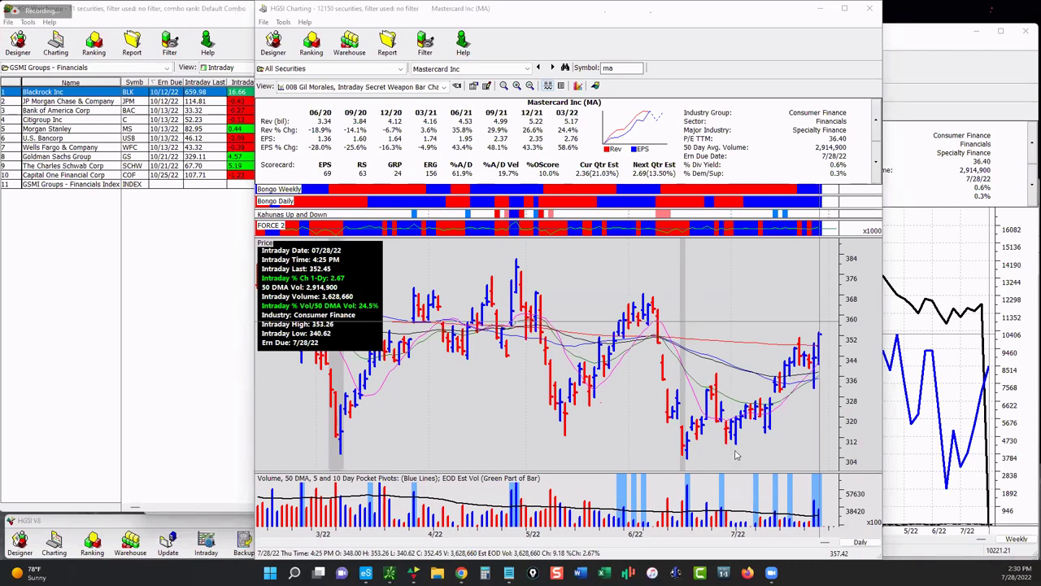
mouse_move(356, 398)
mouse_down()
mouse_move(419, 331)
mouse_move(545, 412)
mouse_move(689, 415)
mouse_move(838, 311)
mouse_up()
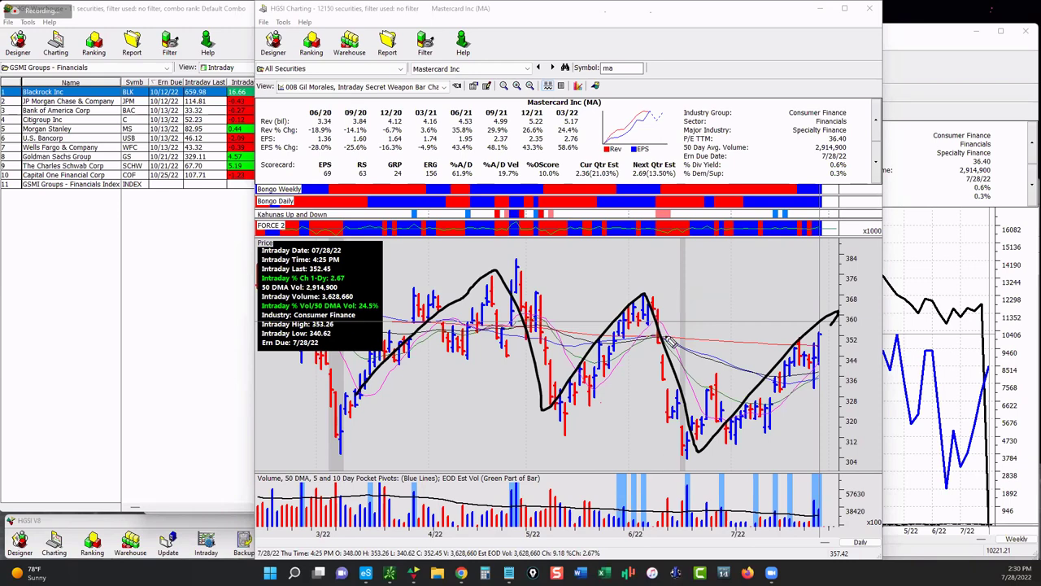
key(Escape)
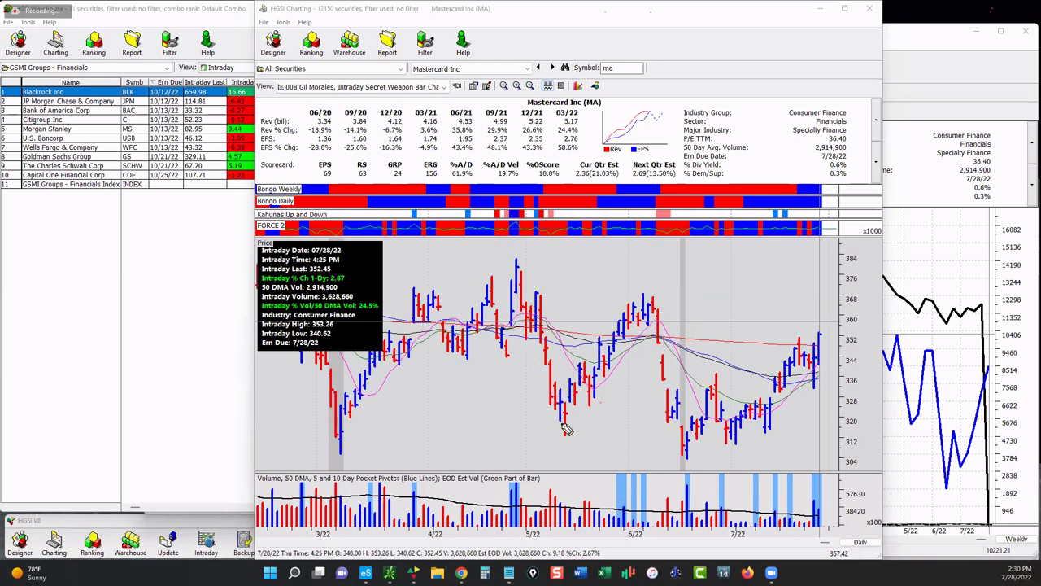
Step: Mark Mastercard's May and June breakdowns, connect the March low to the June low, circle the June low, and clear the drawings
drag(643, 333, 685, 333)
mouse_move(494, 321)
mouse_down()
mouse_move(619, 327)
mouse_move(664, 361)
mouse_move(686, 463)
mouse_up()
drag(516, 281, 587, 498)
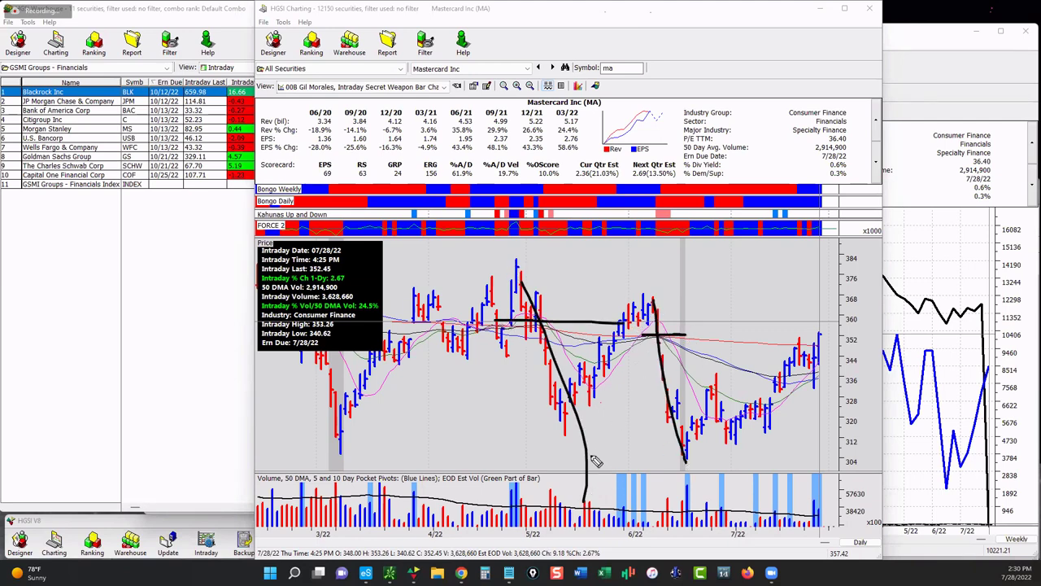
mouse_move(332, 453)
mouse_down()
mouse_move(619, 453)
mouse_move(697, 464)
mouse_move(677, 474)
mouse_move(654, 453)
mouse_move(714, 459)
mouse_move(642, 461)
mouse_move(687, 465)
mouse_up()
drag(653, 325, 688, 425)
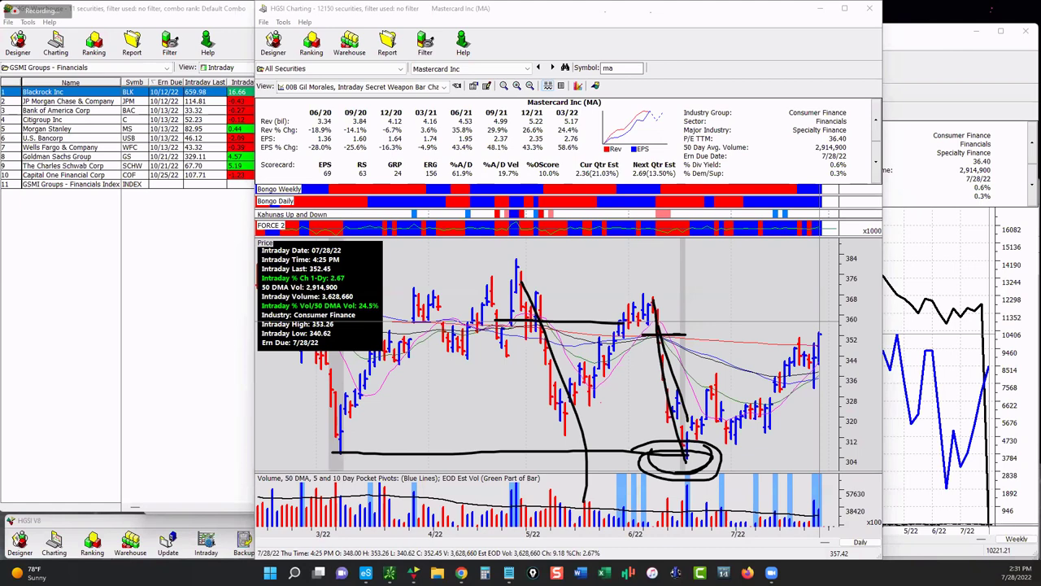
key(Escape)
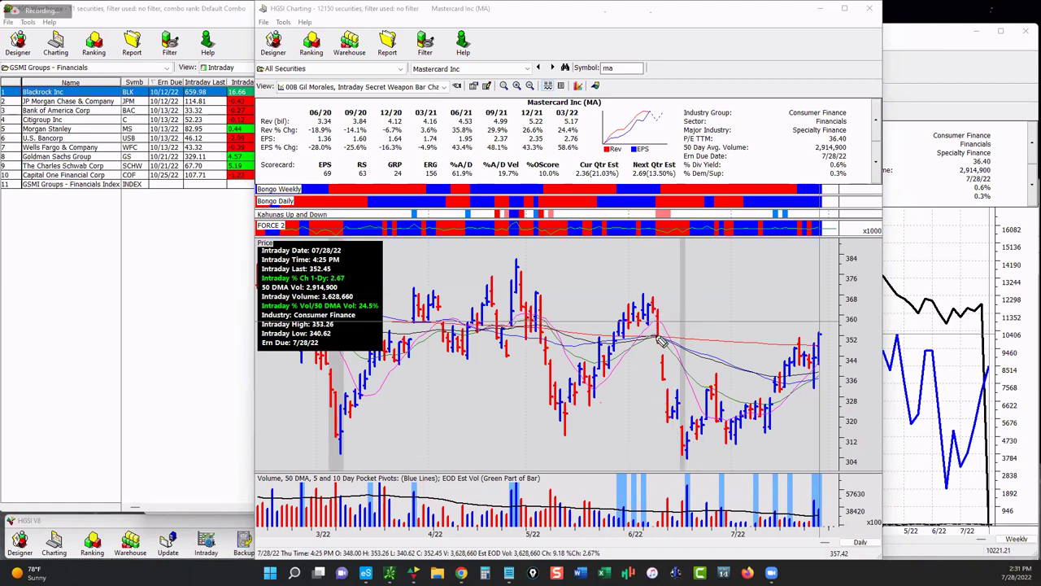
Step: Draw horizontal lines at about 353 and 328 around Mastercard's June decline and clear them
drag(641, 336, 696, 336)
drag(653, 400, 636, 400)
drag(702, 401, 653, 400)
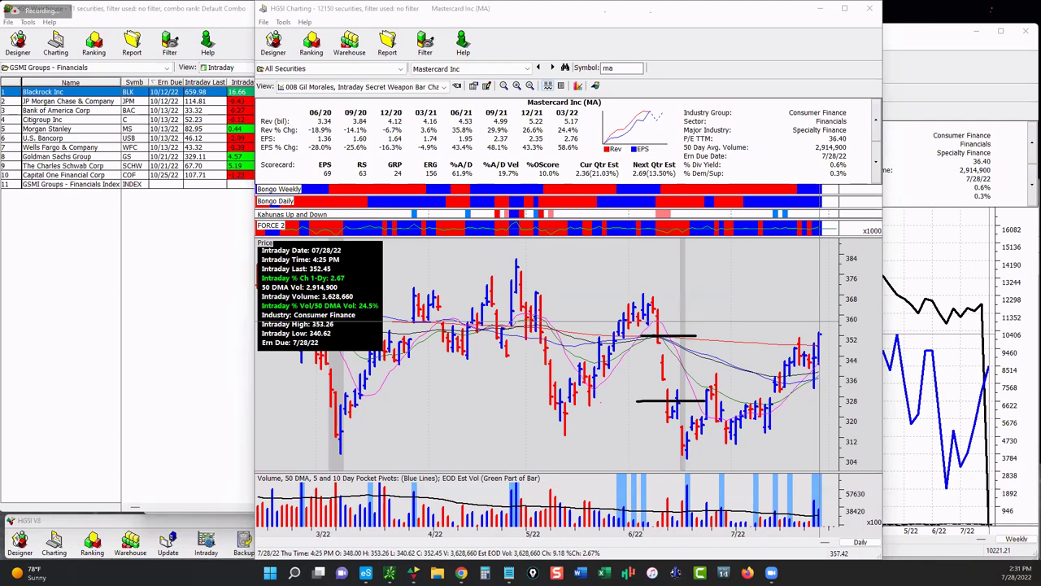
key(Escape)
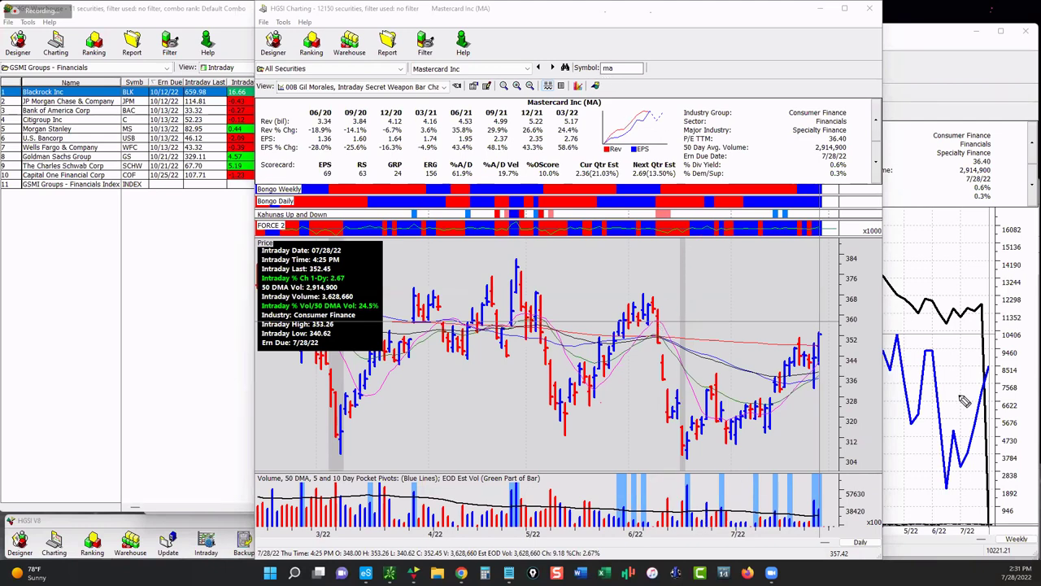
Step: Load the daily chart for Gold SPDR (GLD)
click(618, 69)
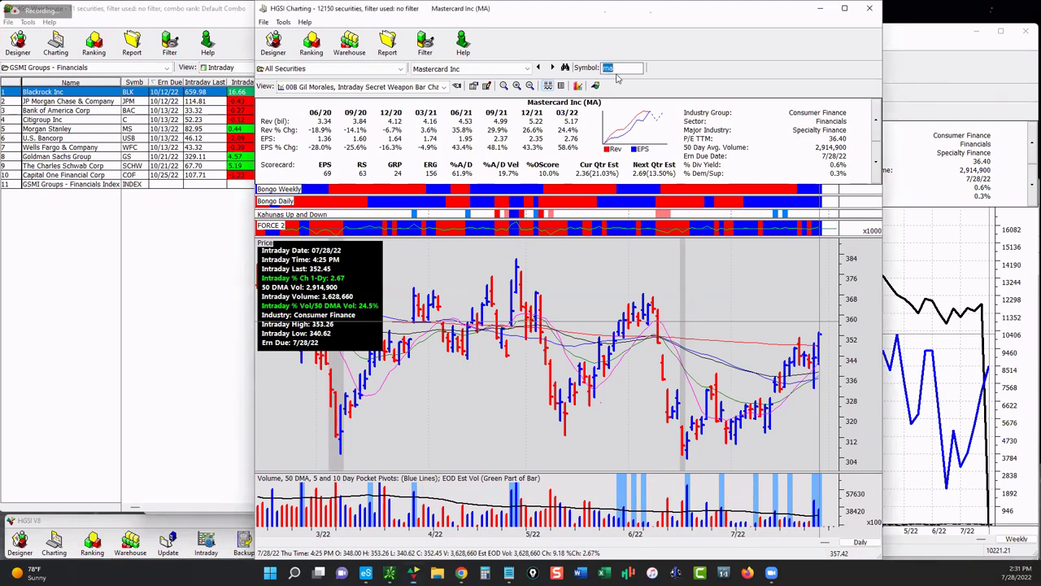
text(gld)
key(Return)
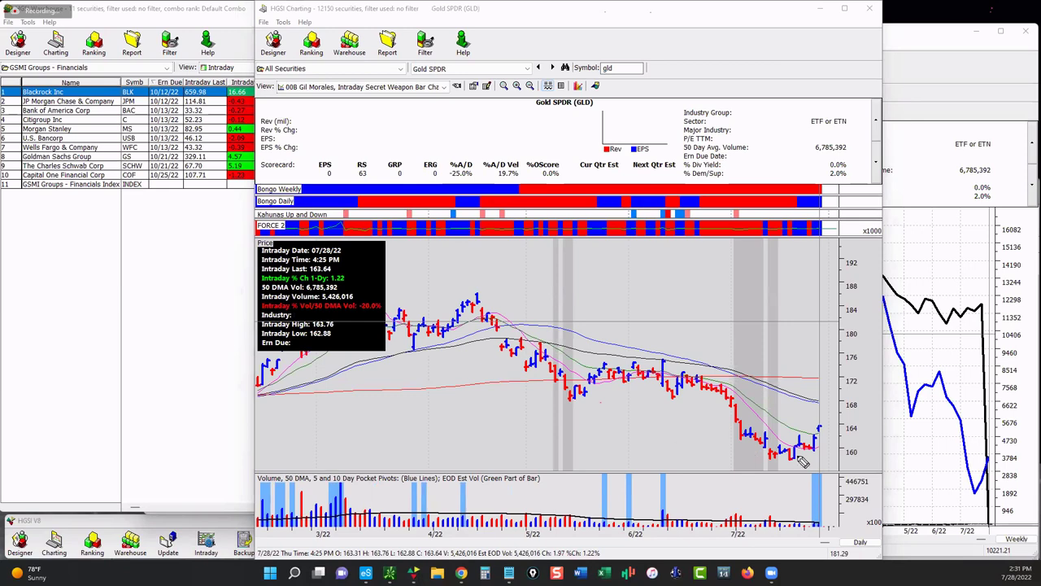
Step: Point strokes at the late-July upward moves on the GLD chart, add a horizontal line beneath them, and clear the drawings
drag(801, 438, 728, 336)
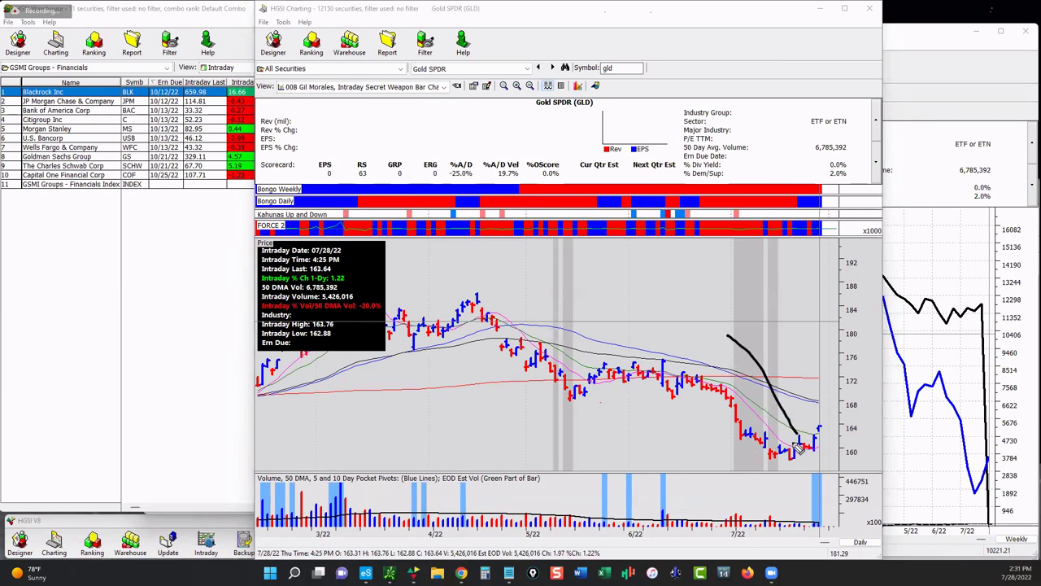
drag(817, 438, 794, 342)
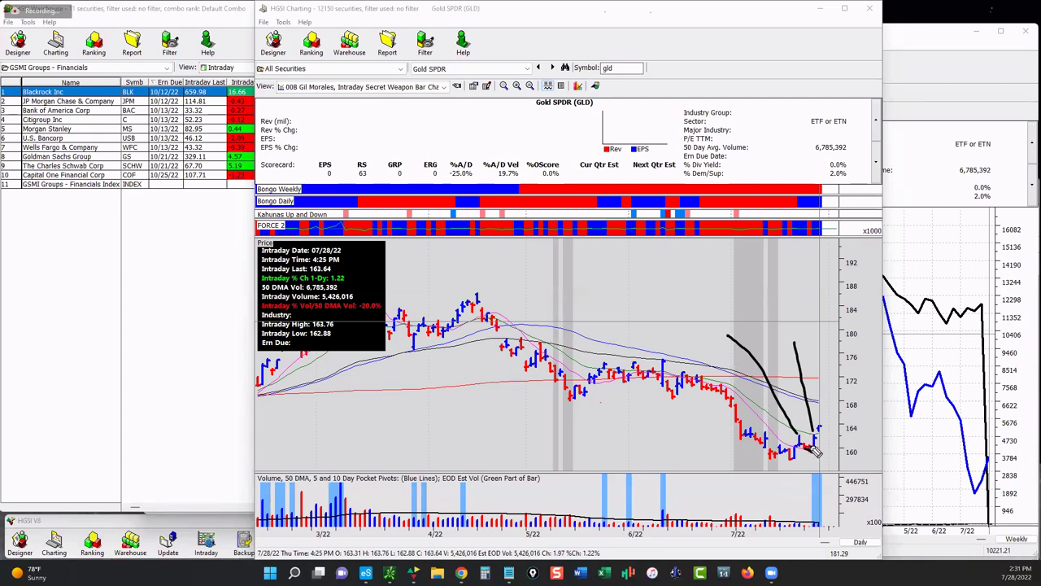
drag(814, 447, 823, 432)
drag(782, 446, 846, 444)
key(Escape)
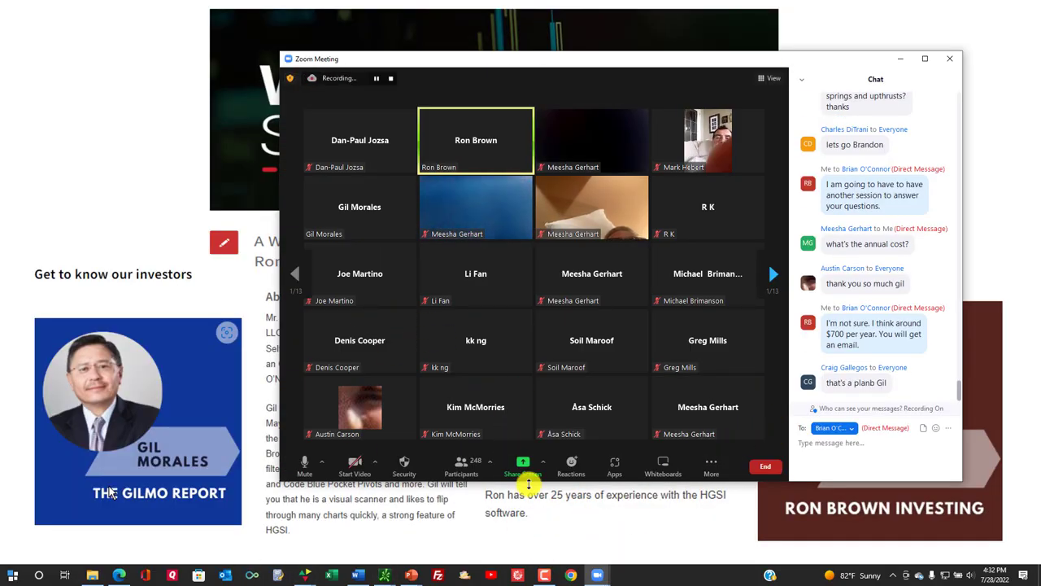
Step: In the Zoom meeting, share the webinar's PowerPoint window with the participants
click(524, 468)
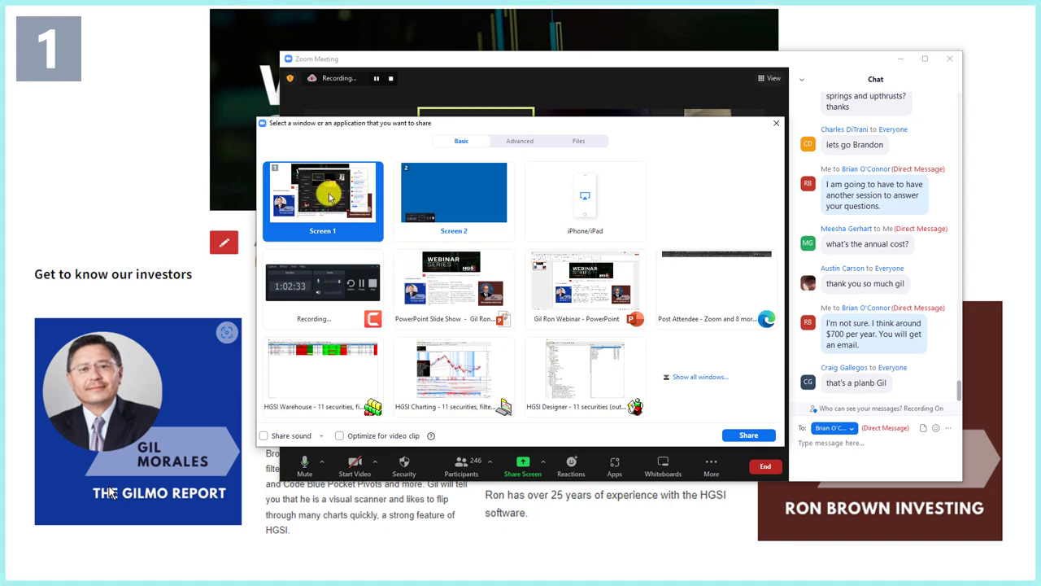
click(606, 268)
click(747, 435)
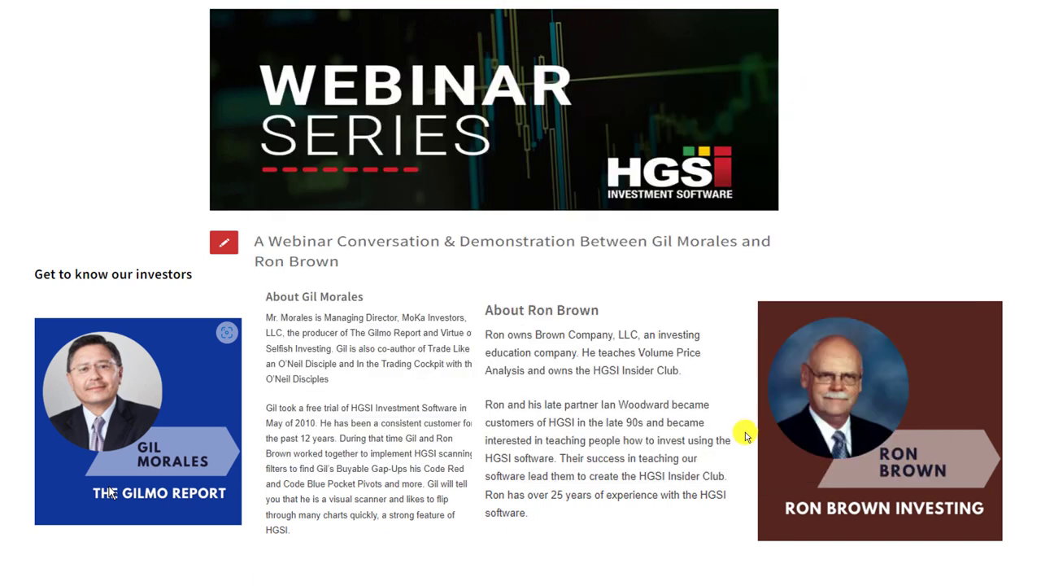
Step: End the slide show and minimize the PowerPoint, browser and Zoom windows to get back to the HGSI Warehouse
key(Escape)
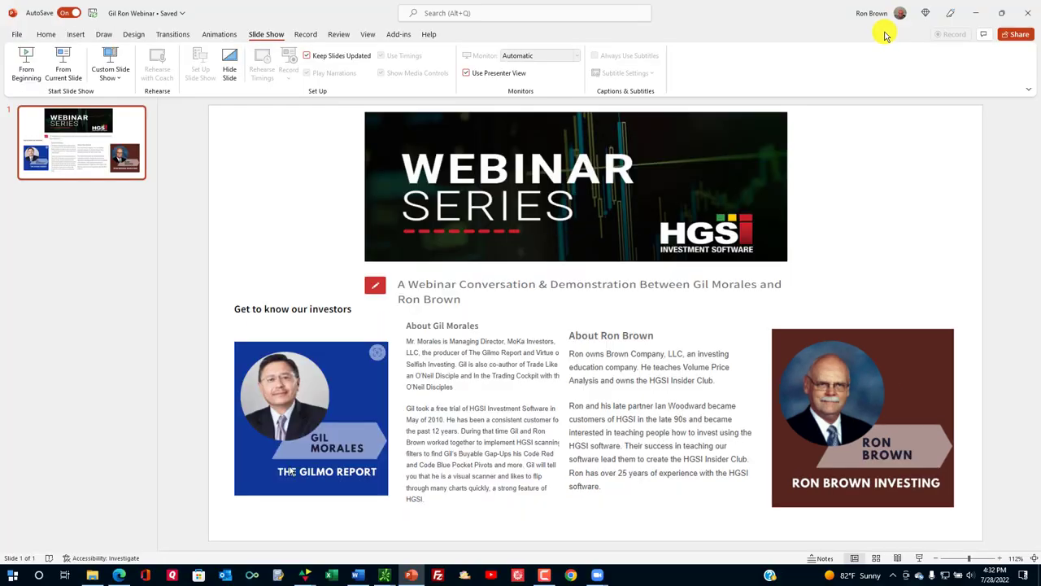
click(977, 14)
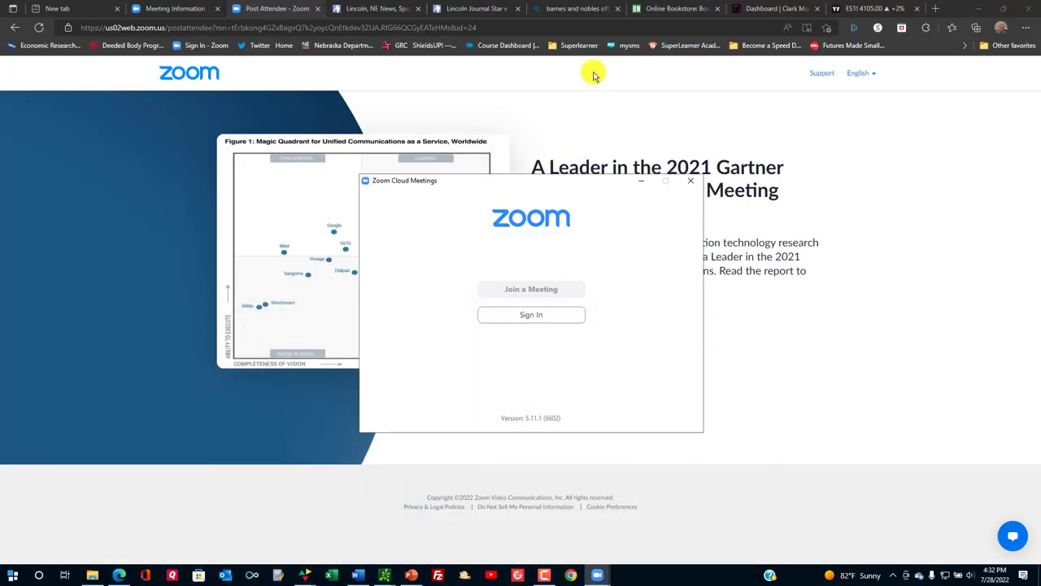
click(976, 9)
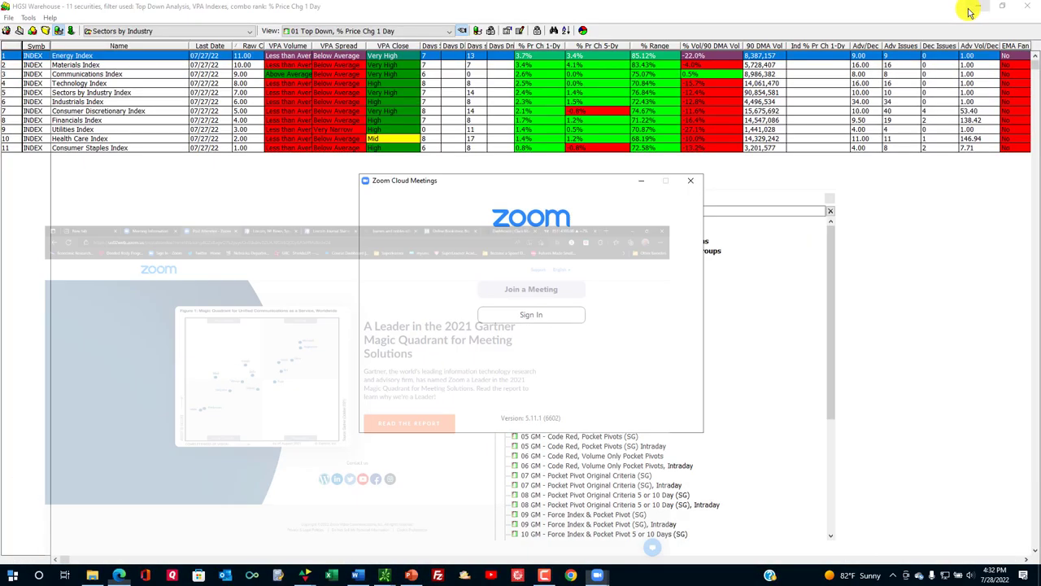
click(642, 181)
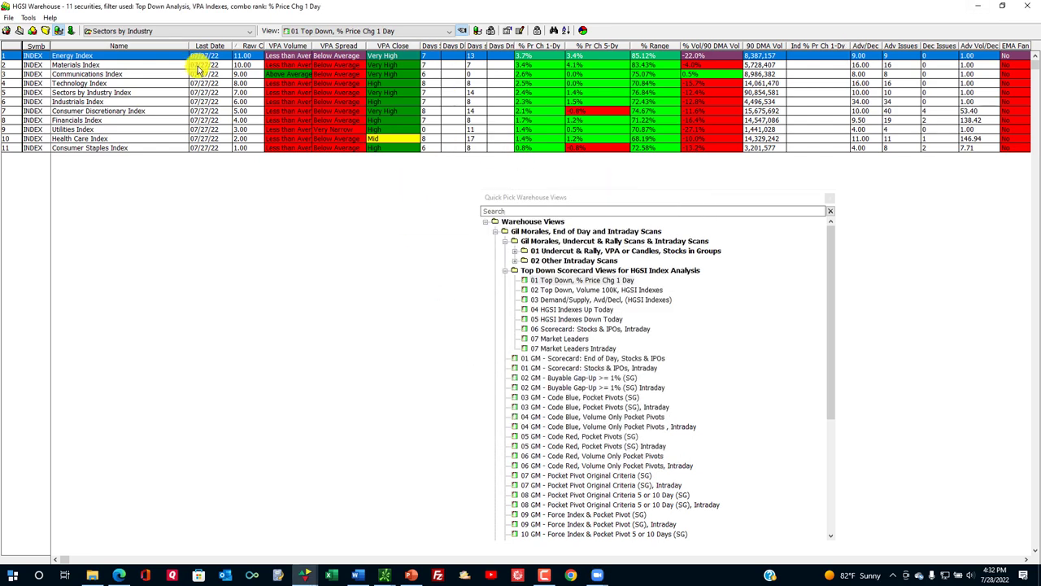
Step: Select the Energy Index row, open the HGSI Designer, and select User SmartGroups in its group tree
click(95, 111)
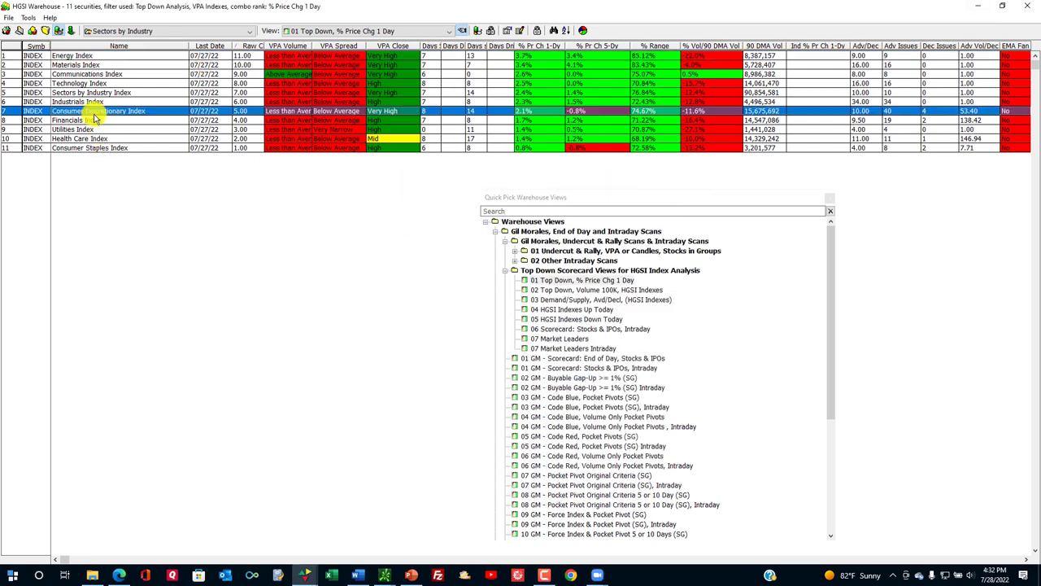
click(158, 59)
click(41, 31)
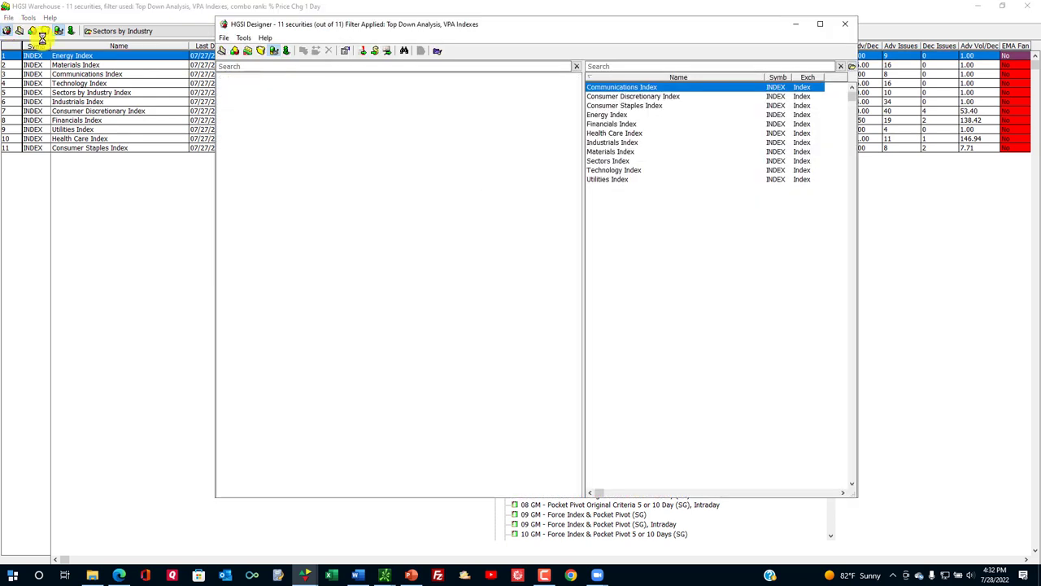
click(231, 311)
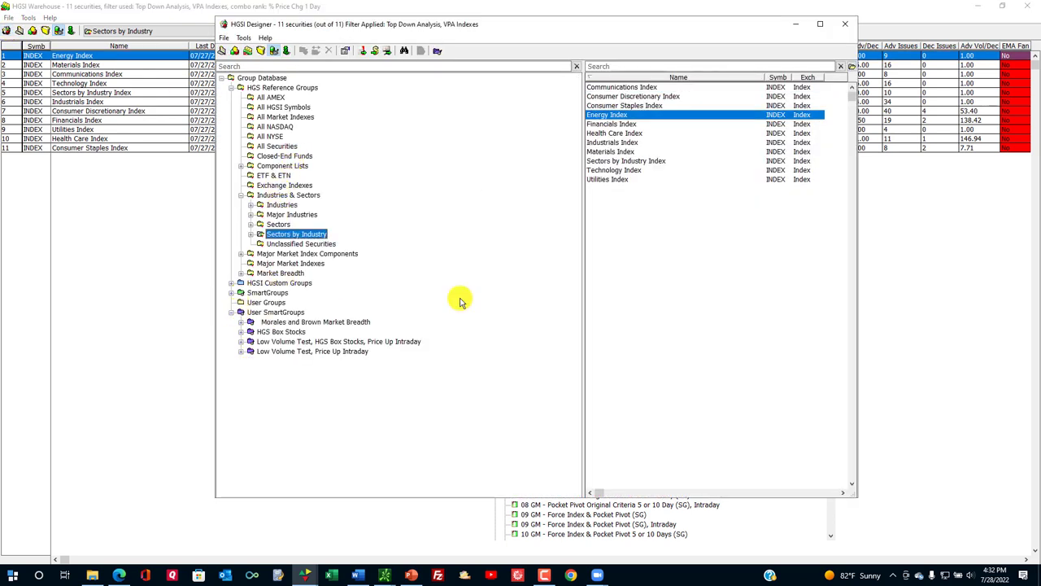
drag(433, 26, 456, 47)
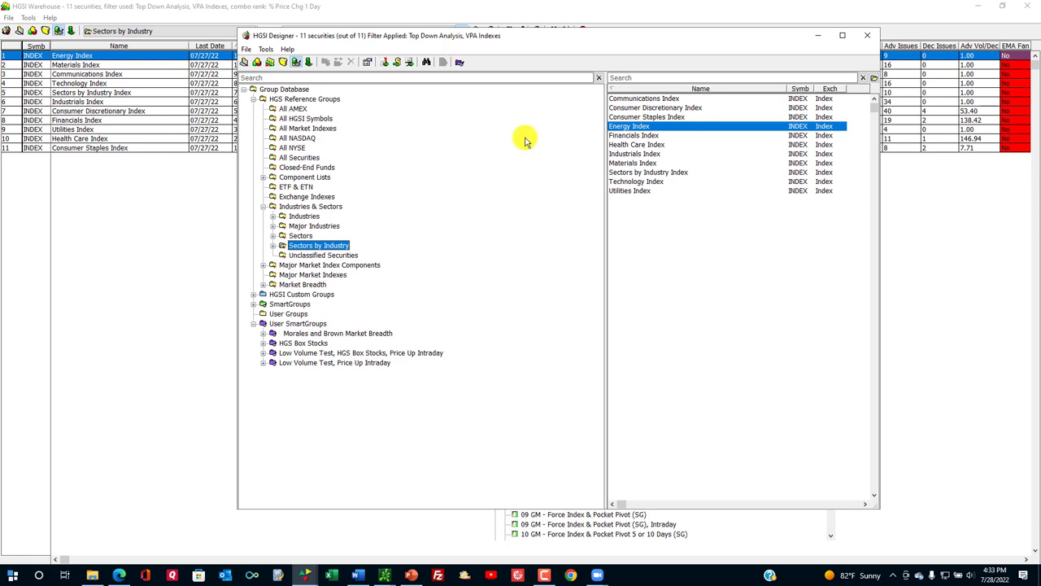
click(319, 324)
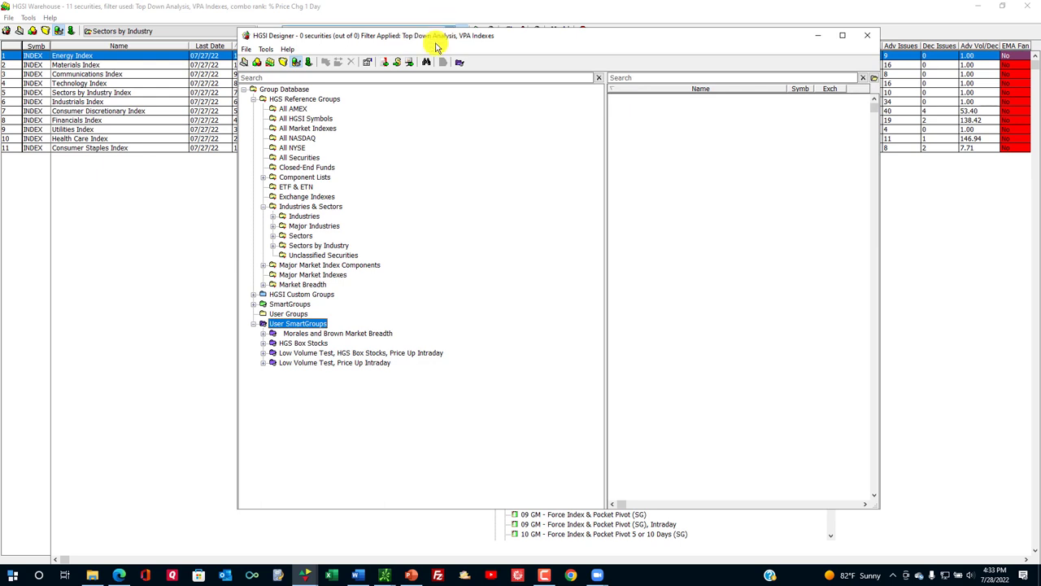
mouse_move(370, 37)
mouse_down()
mouse_move(360, 25)
mouse_move(359, 47)
mouse_up()
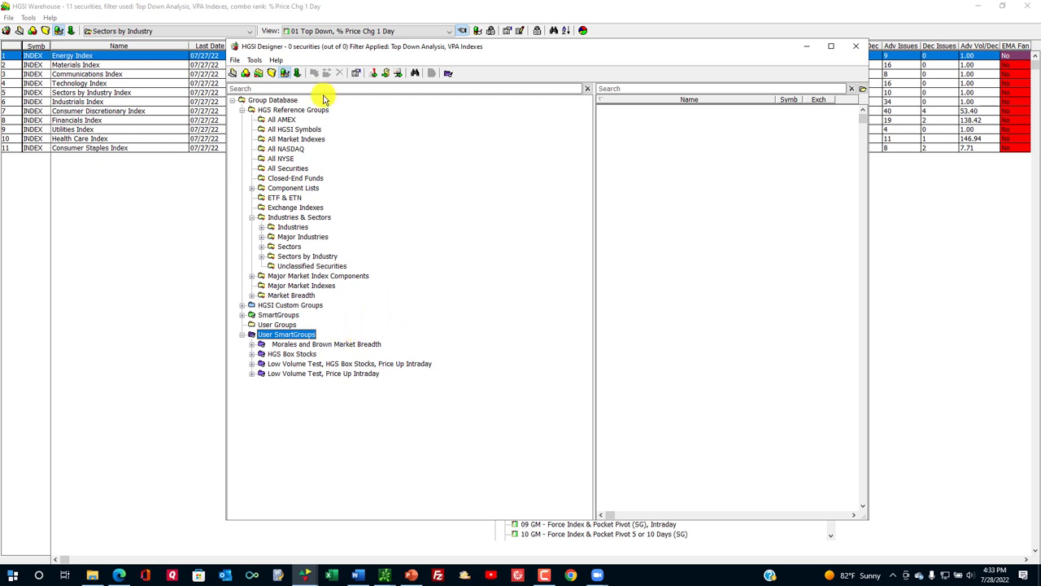
drag(326, 50, 322, 36)
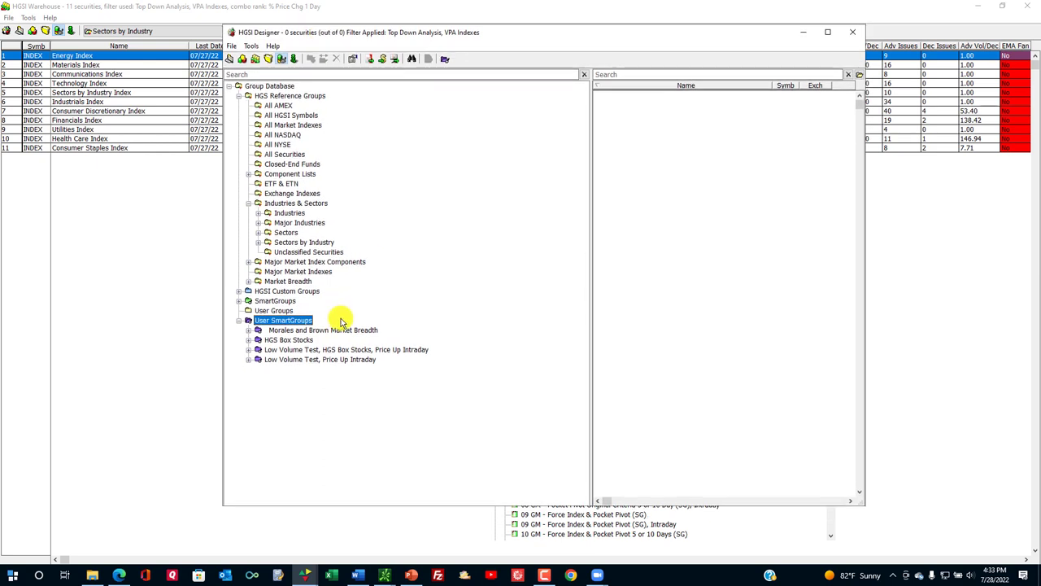
Step: Expand the market breadth folder under User SmartGroups down to the individual groups of Major Market Components Stocks, Up and Down Intraday
click(249, 330)
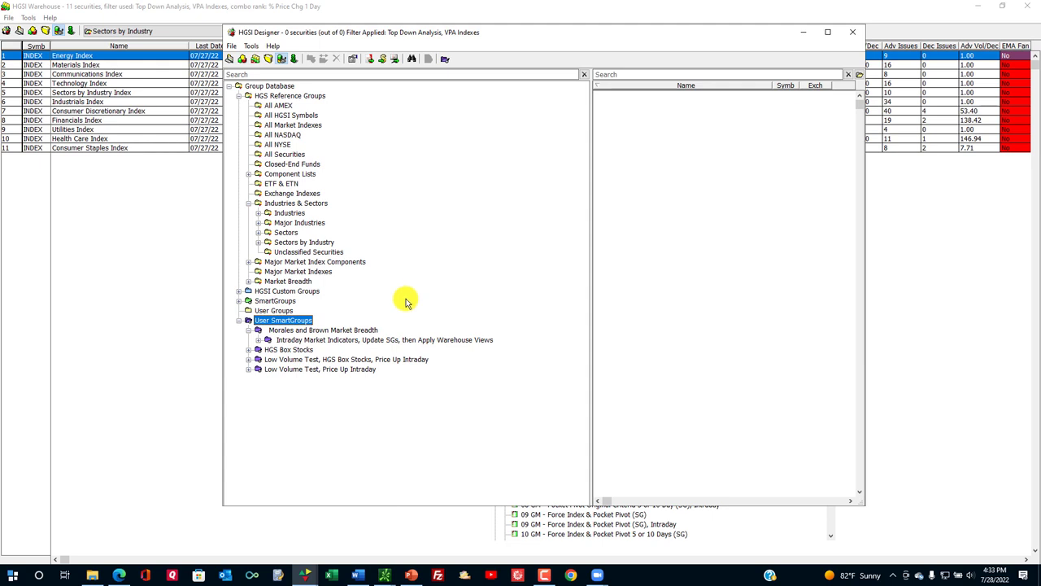
click(259, 340)
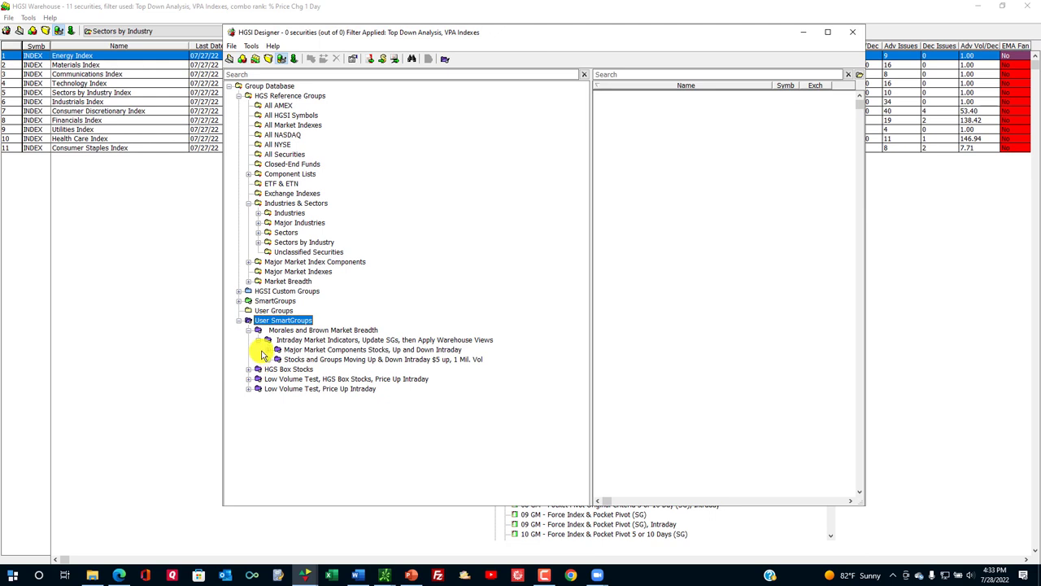
click(268, 349)
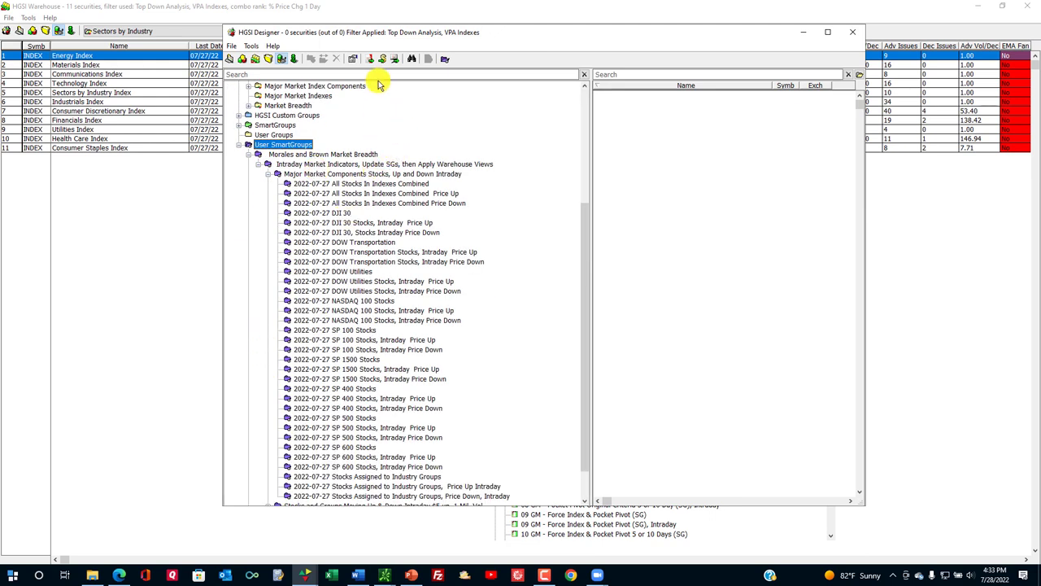
click(306, 164)
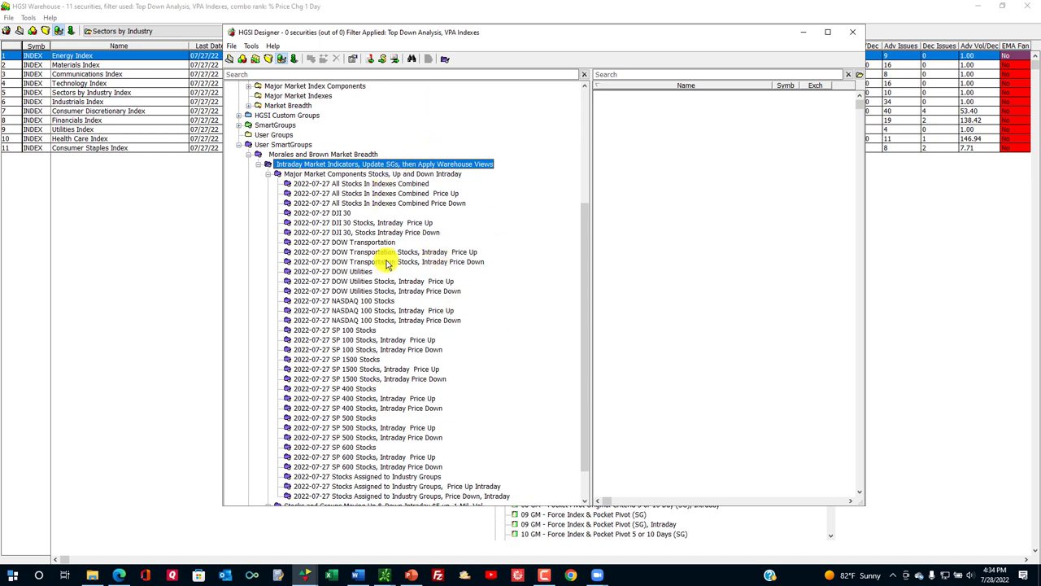
Step: List the securities of the 2022-07-27 All Stocks In Indexes Combined group and of its Price Up and Price Down groups
click(393, 184)
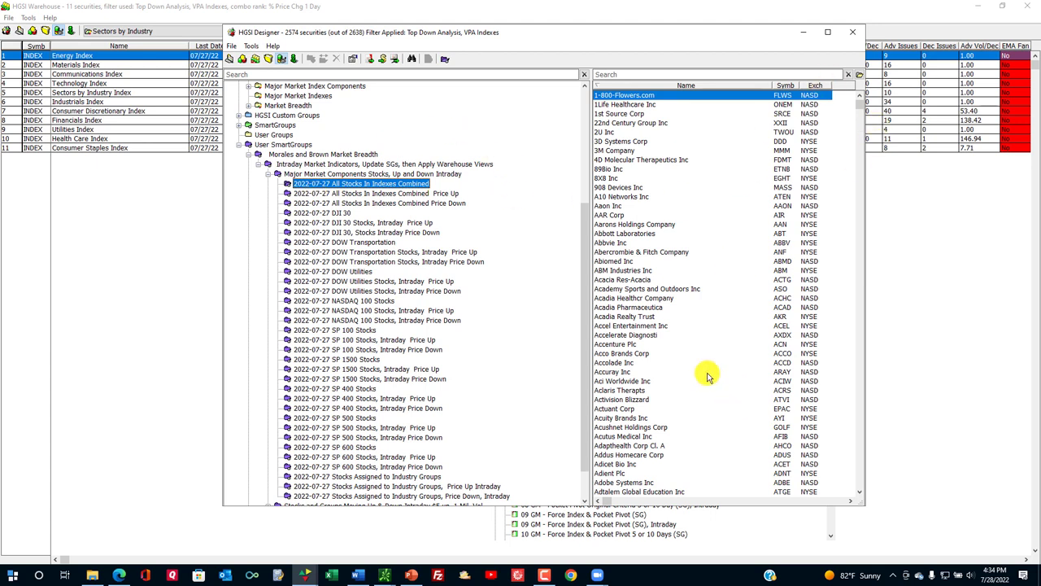
click(356, 195)
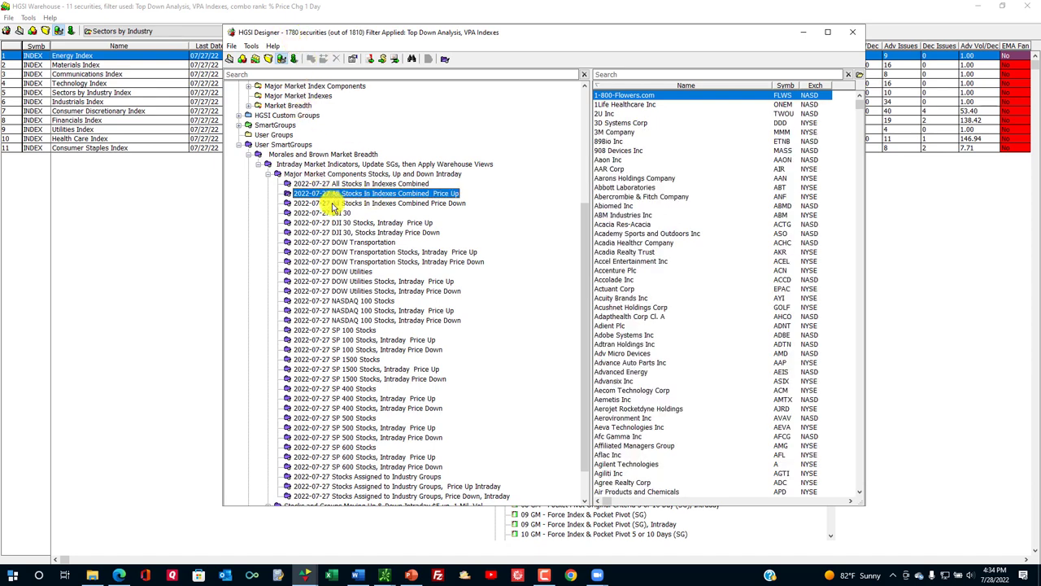
click(332, 204)
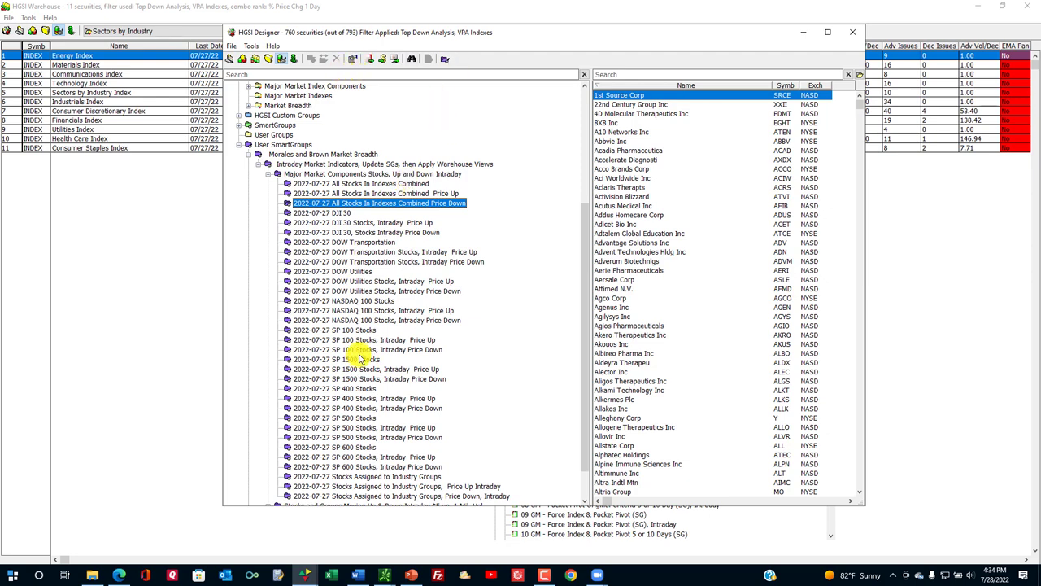
Step: View the securities in the 2022-07-27 NASDAQ 100 Stocks group and its Intraday Price Up and Price Down groups
scroll(358, 359, down, 2)
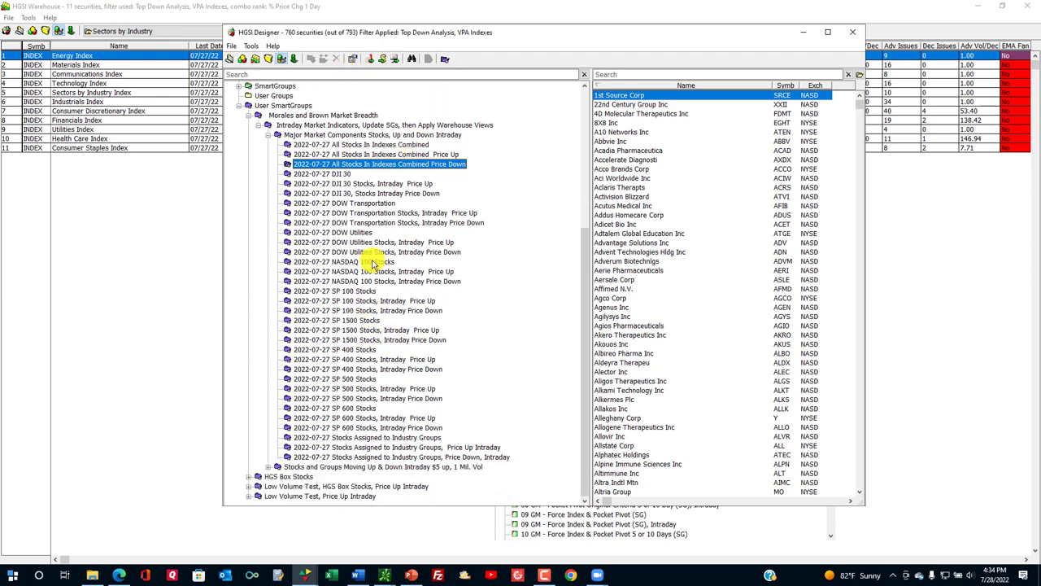
click(373, 262)
click(375, 272)
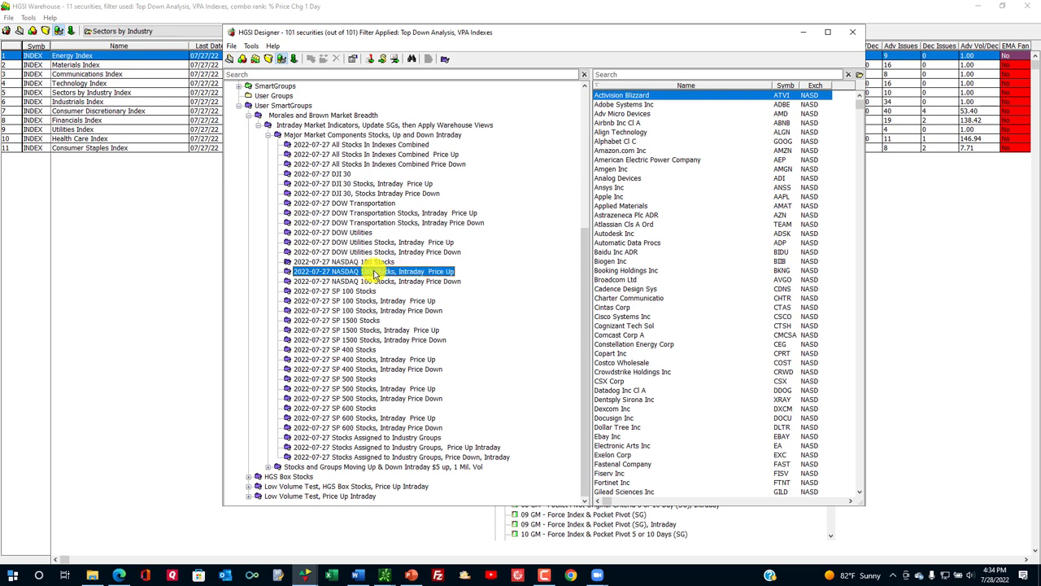
click(374, 280)
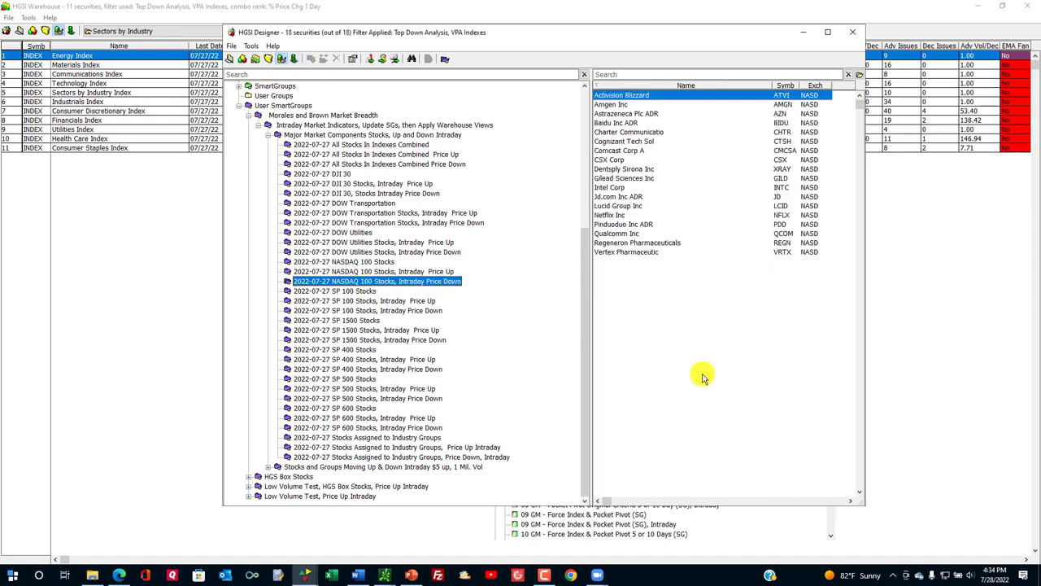
Step: Load the 2022-07-27 NASDAQ 100 Stocks, Intraday Price Up group into the Warehouse and close the Quick Pick Warehouse Views window
click(440, 271)
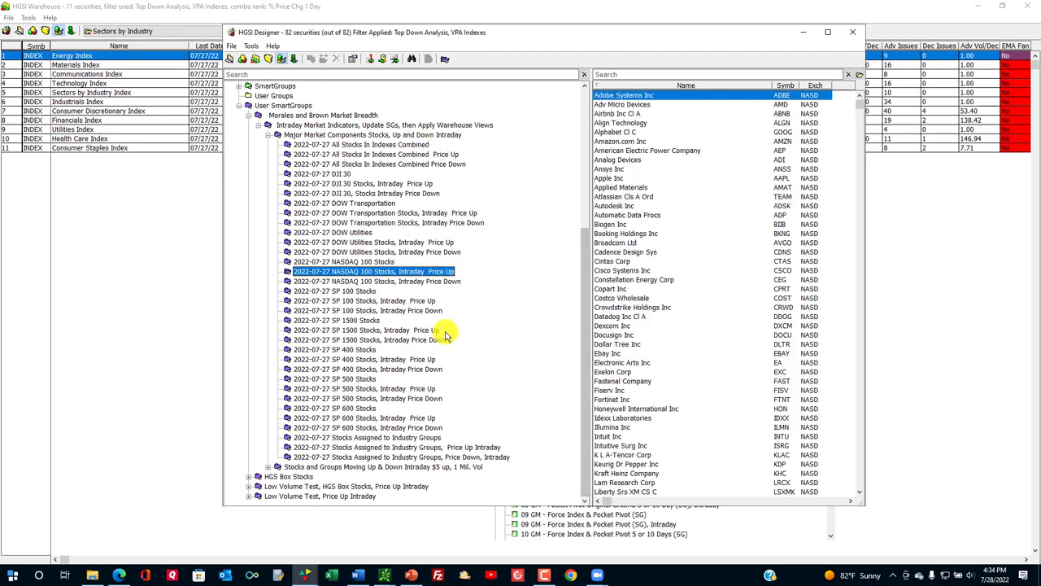
click(643, 262)
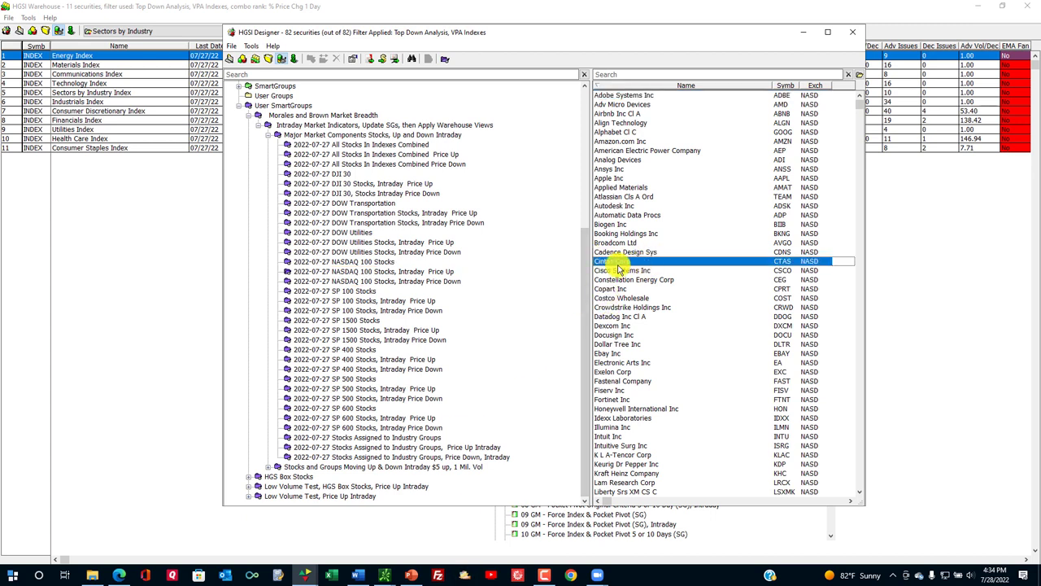
click(254, 58)
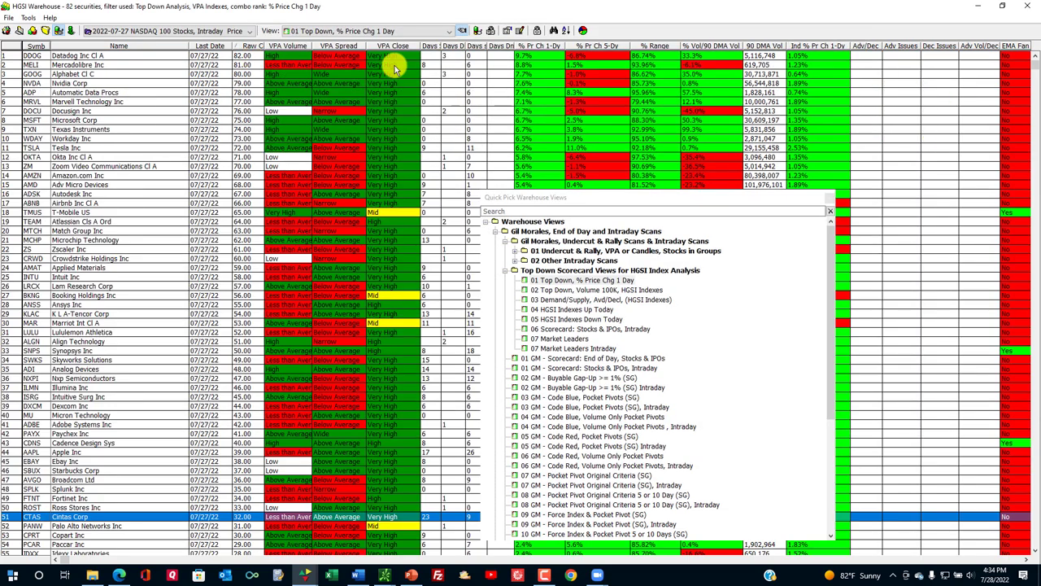
click(829, 210)
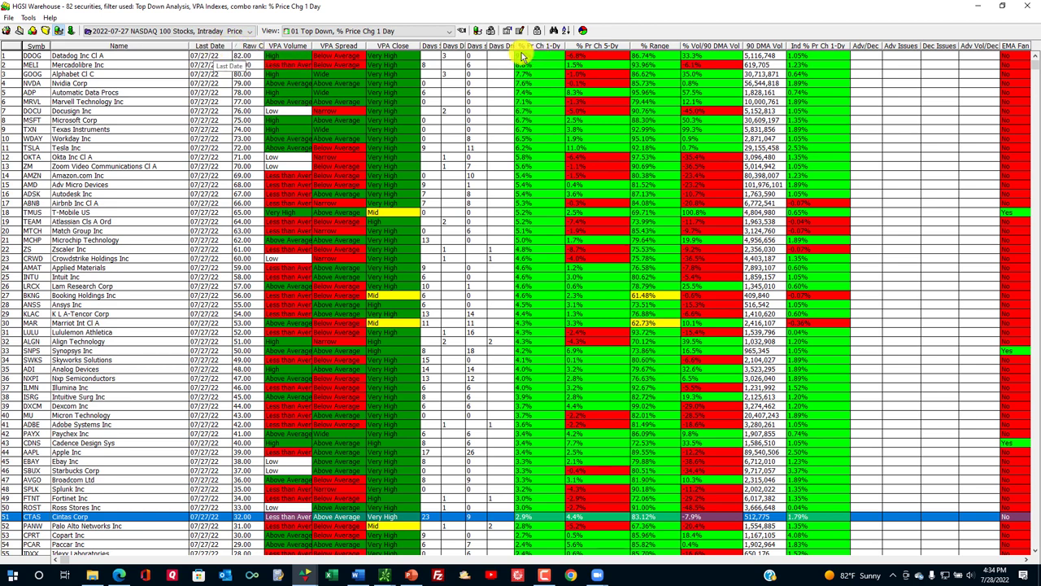
Step: Tidy the Warehouse view folders and apply the 01 GM - Scorecard: Stocks & IPOs, Intraday view
click(445, 35)
scroll(390, 122, up, 6)
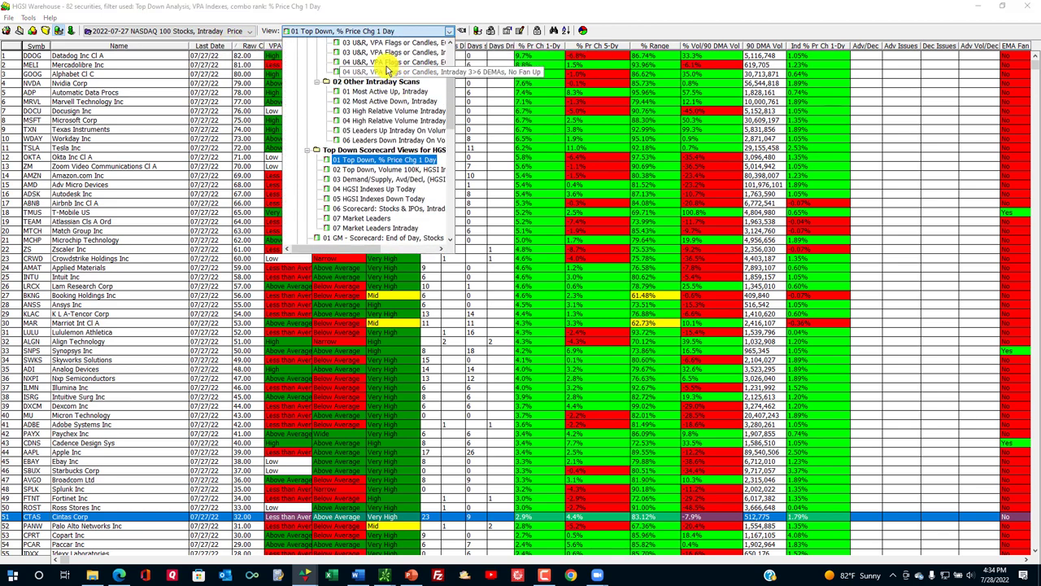
click(326, 72)
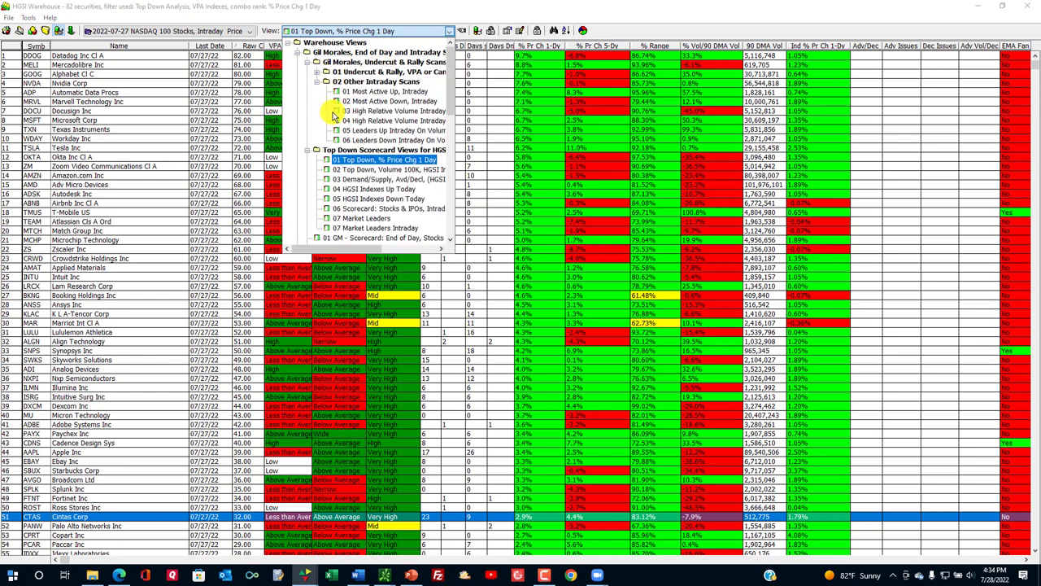
scroll(322, 90, down, 1)
click(325, 82)
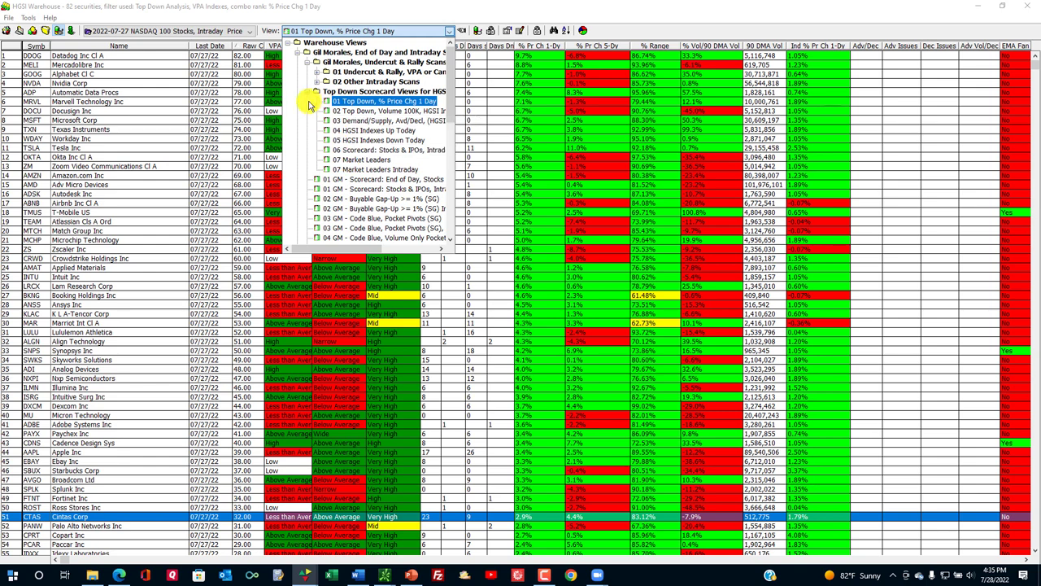
click(317, 91)
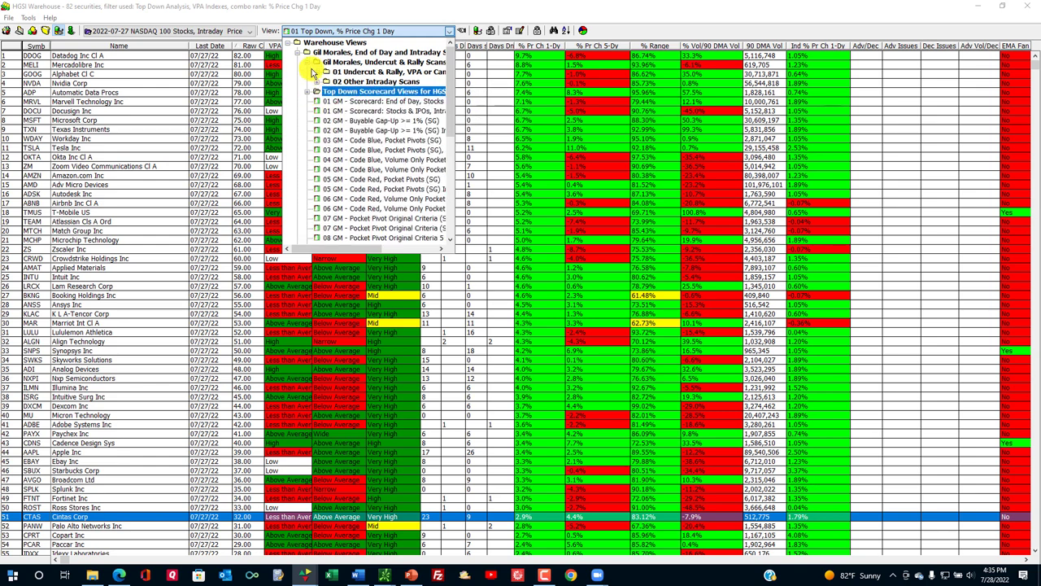
click(314, 63)
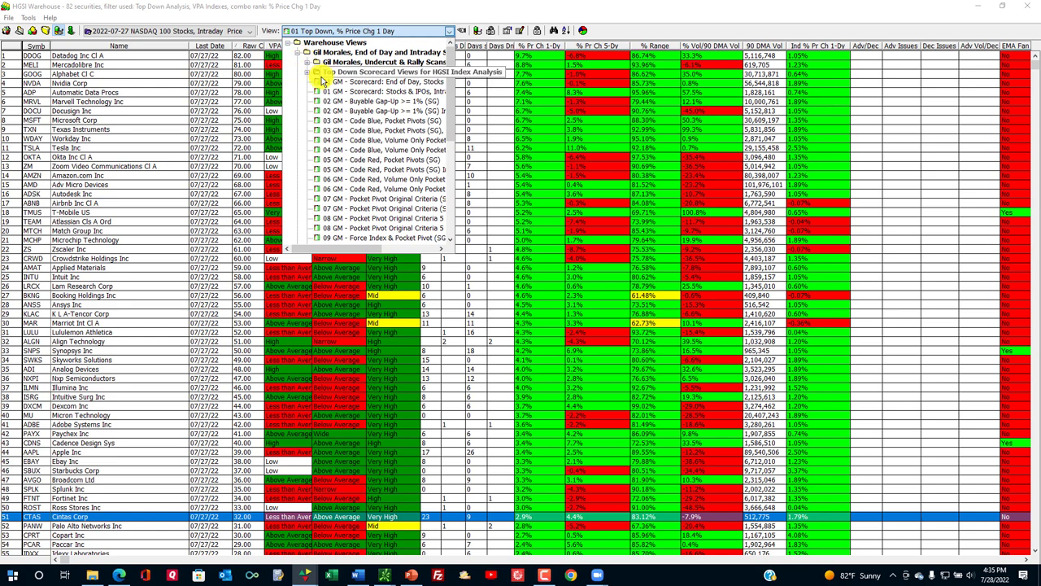
click(316, 71)
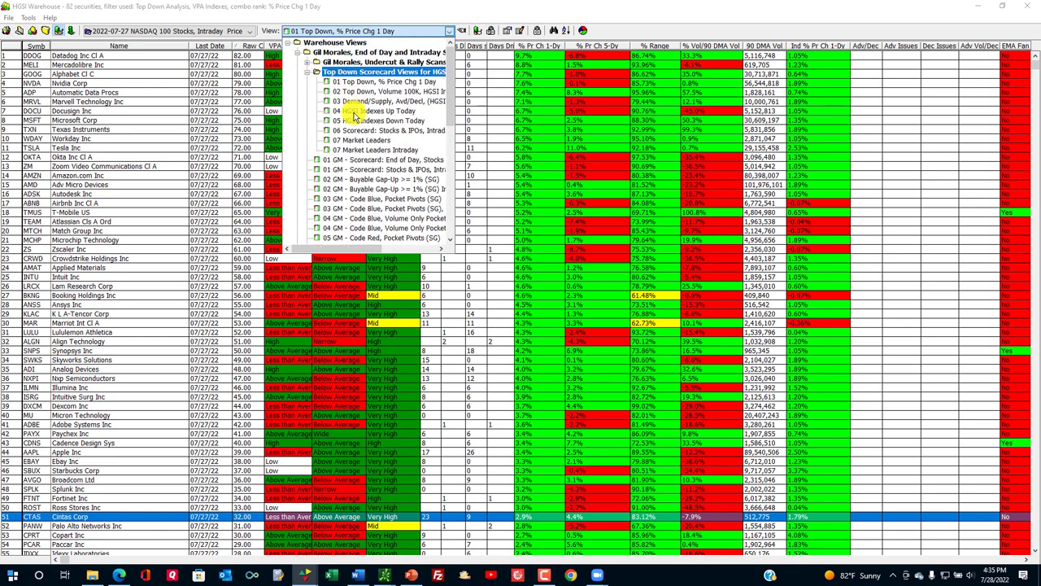
click(358, 169)
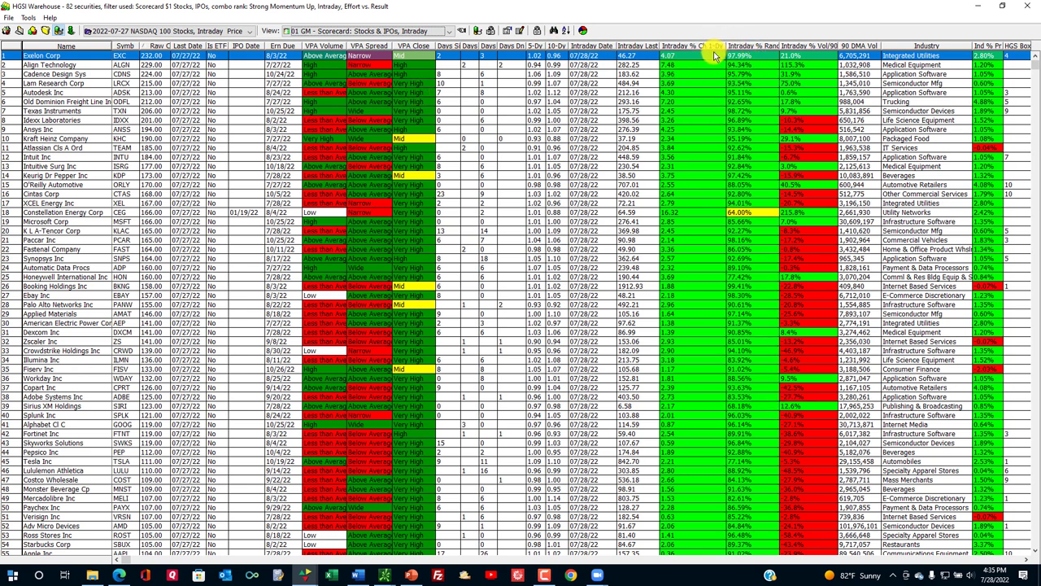
Step: View the Exelon Corp chart from the scorecard, then select the Align Technology row
double_click(726, 56)
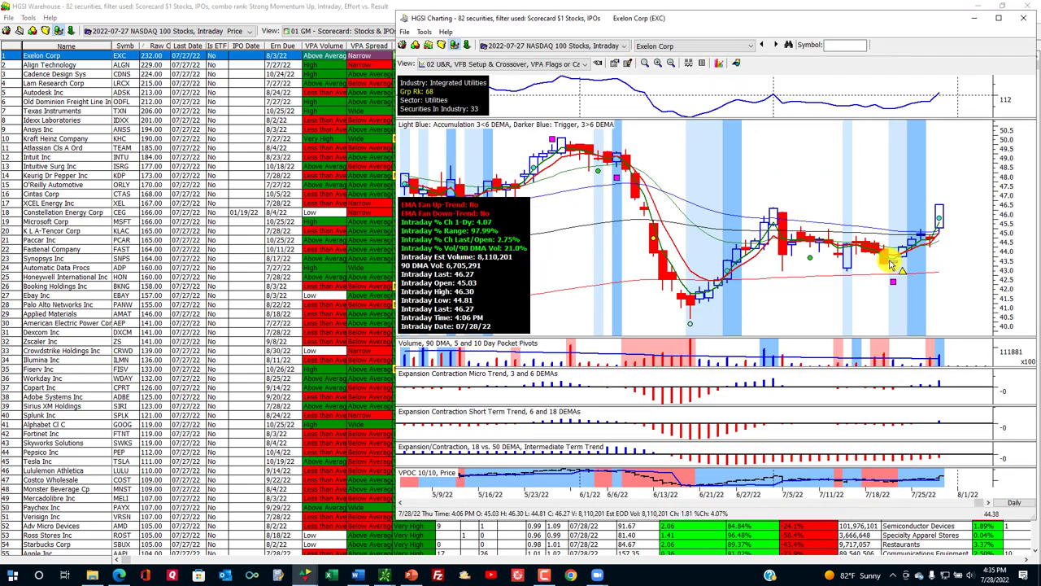
click(201, 65)
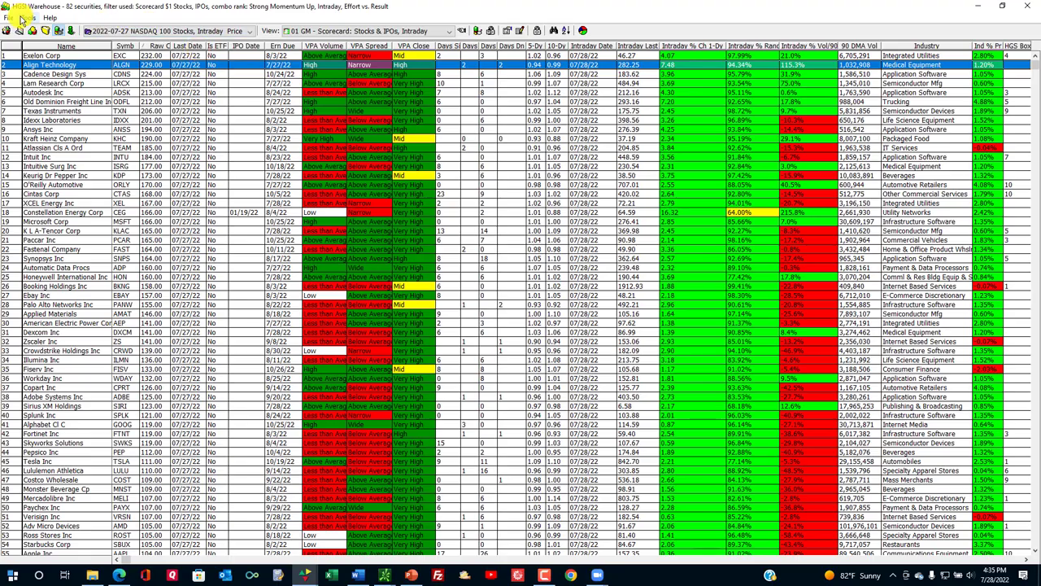
Step: Return to the HGSI Designer and collapse the Major Market Components Stocks, Up and Down Intraday group
click(980, 7)
click(267, 158)
click(269, 136)
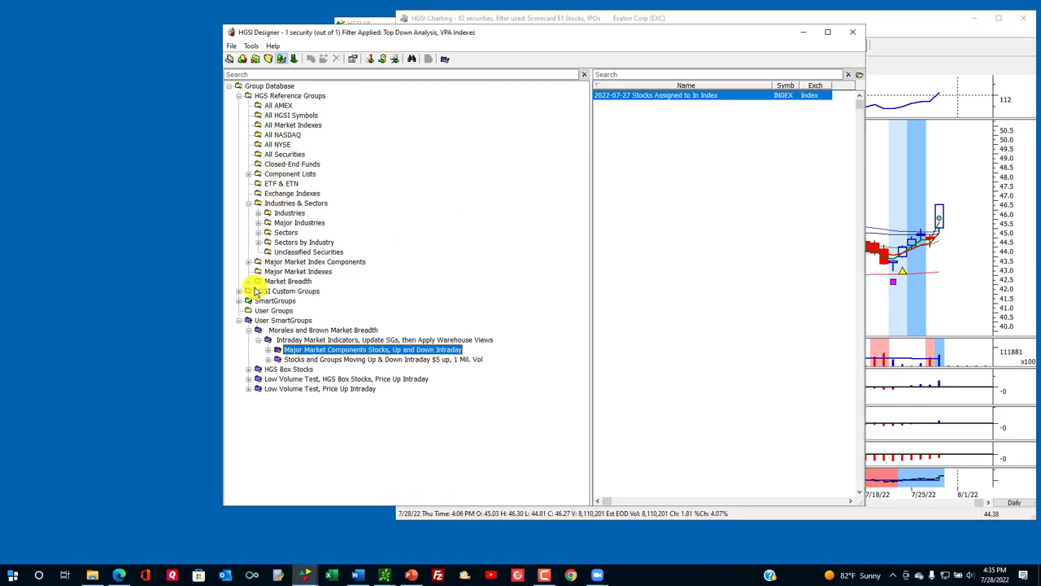
click(269, 359)
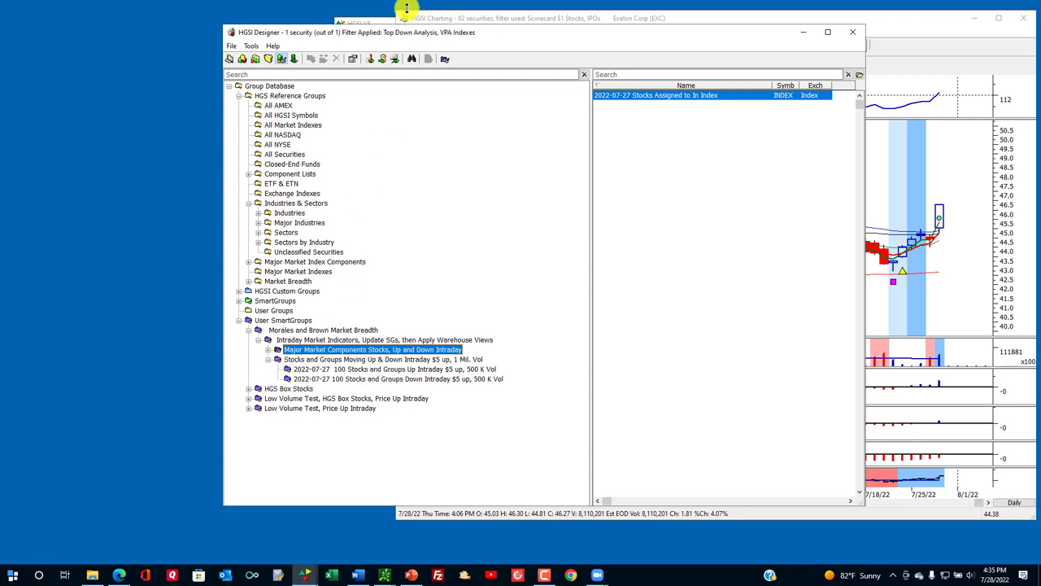
drag(434, 32, 427, 5)
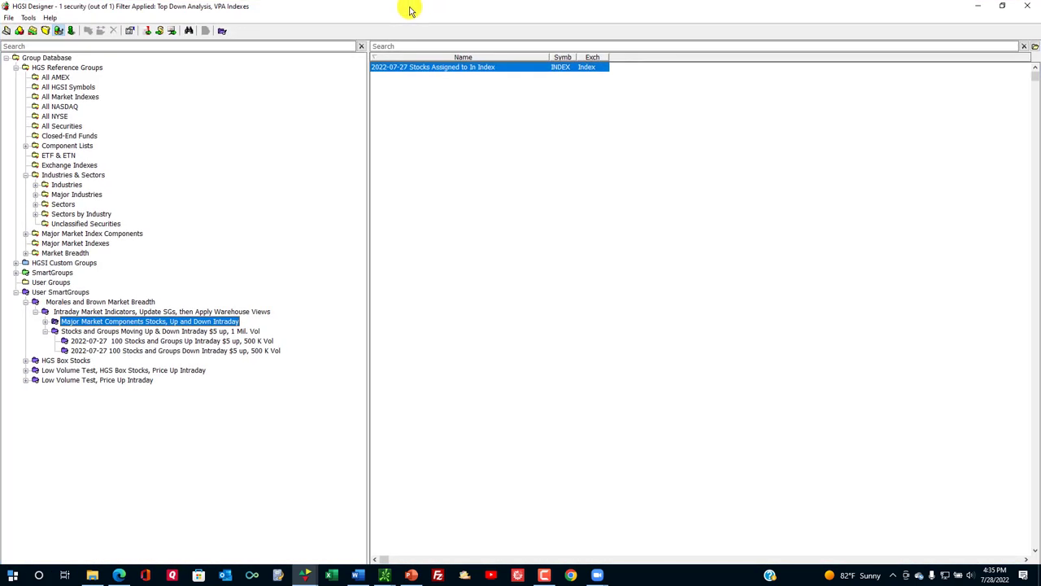
click(95, 343)
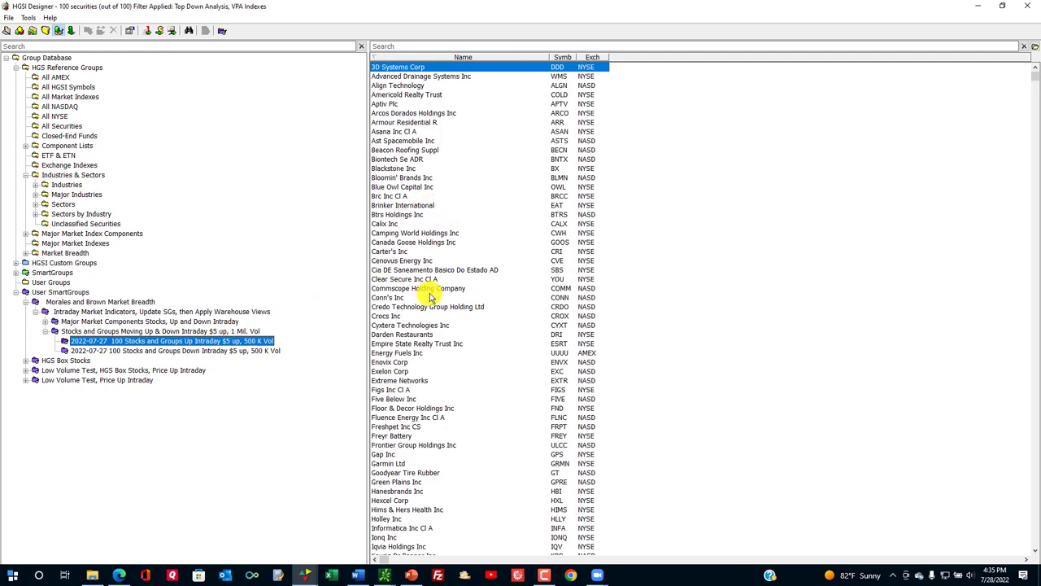
click(33, 31)
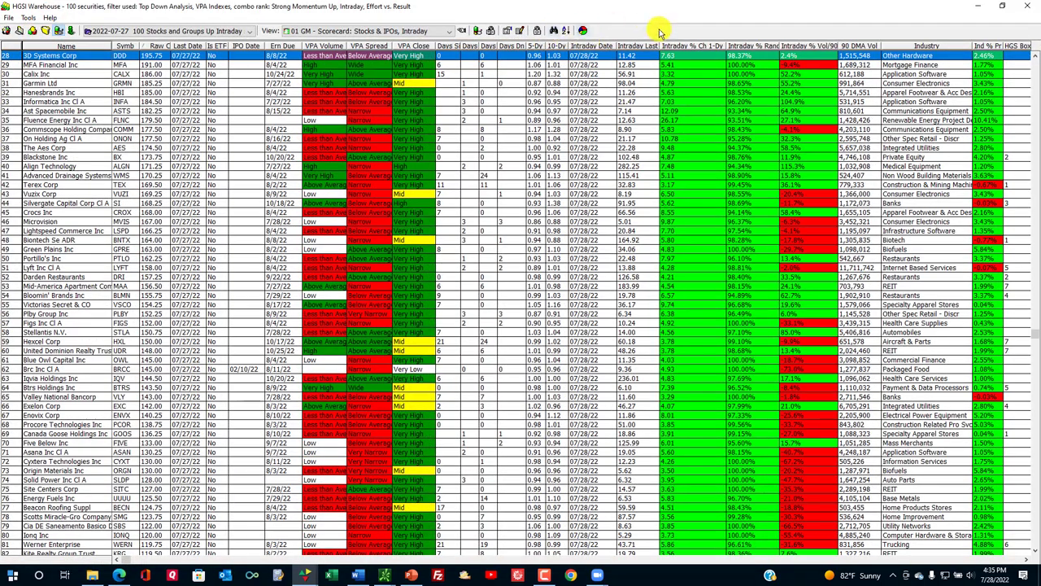
Step: View the group's industry breakdown in Spectrum Analysis, close it, and sort the Warehouse list by Industry
click(581, 33)
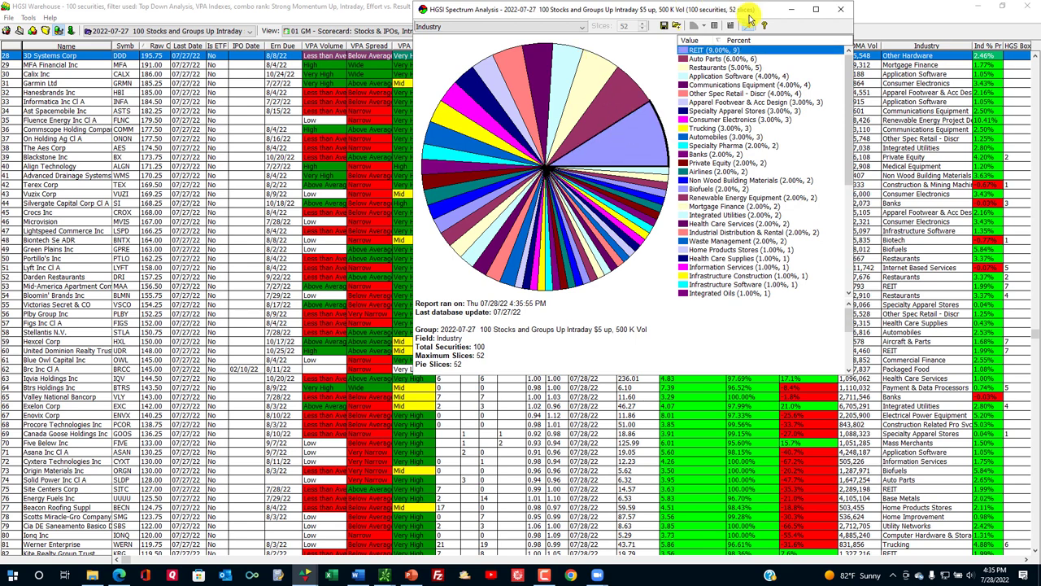
drag(789, 13, 809, 38)
click(872, 38)
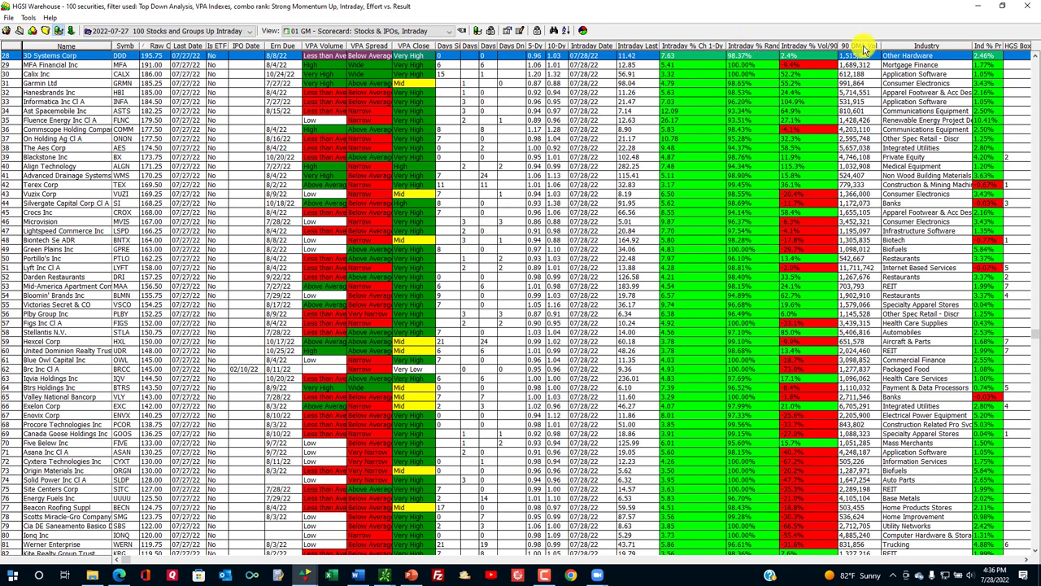
click(924, 46)
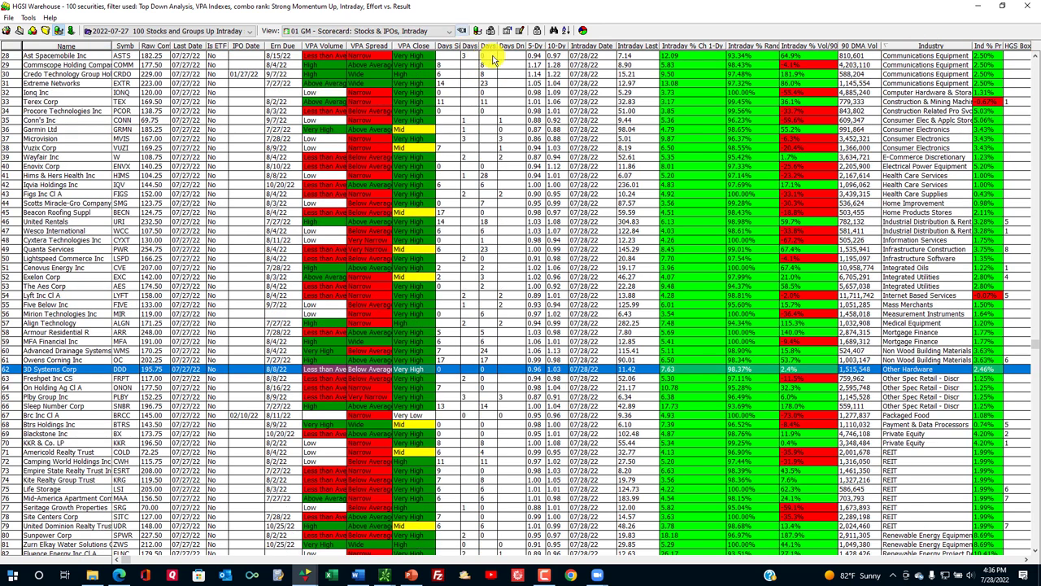
Step: Reopen Spectrum Analysis and examine the REIT, Auto Parts, Restaurants and Communications Equipment industries, closing the window when finished
click(584, 34)
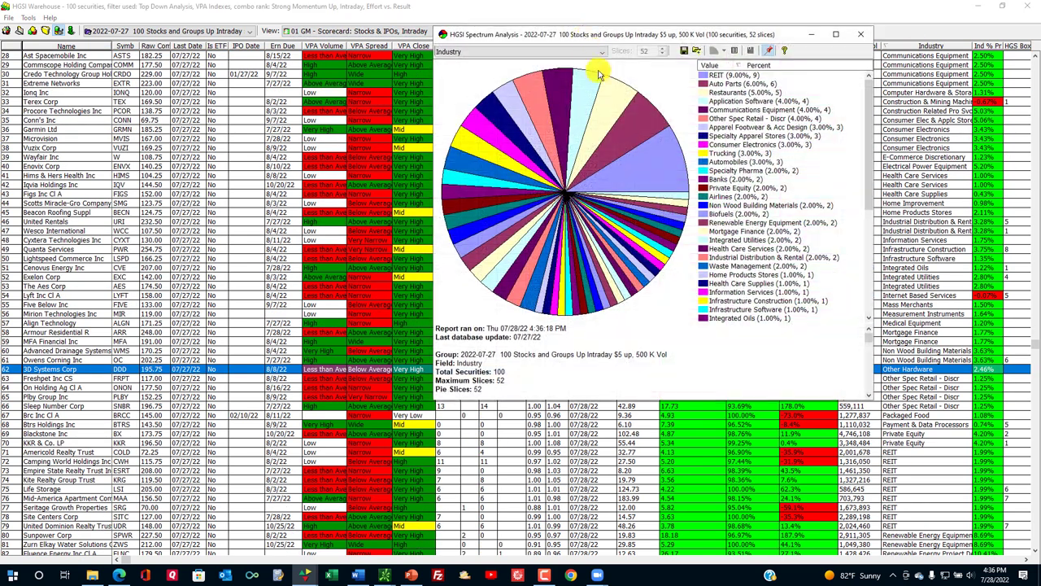
click(642, 165)
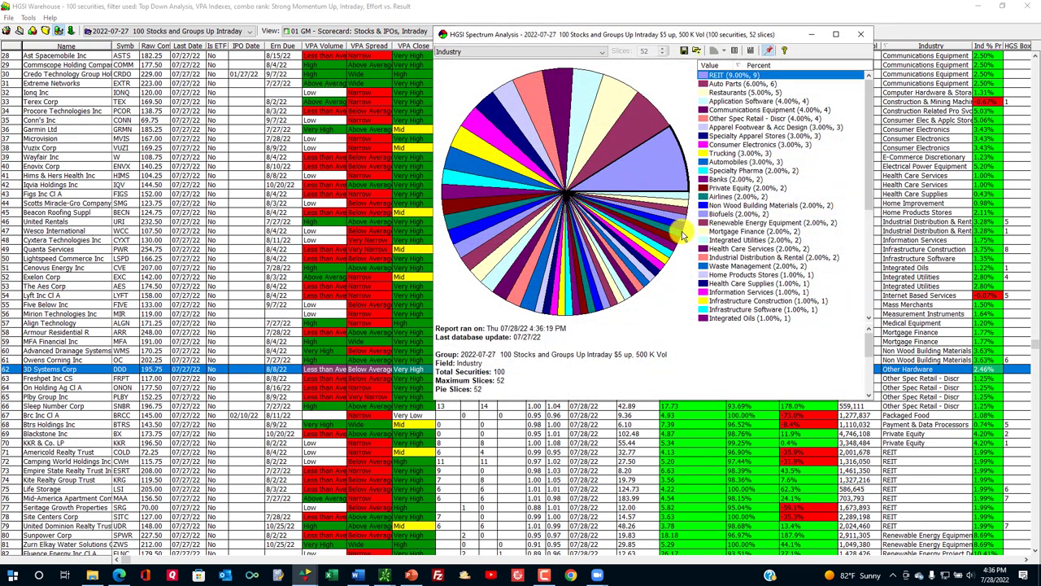
click(773, 85)
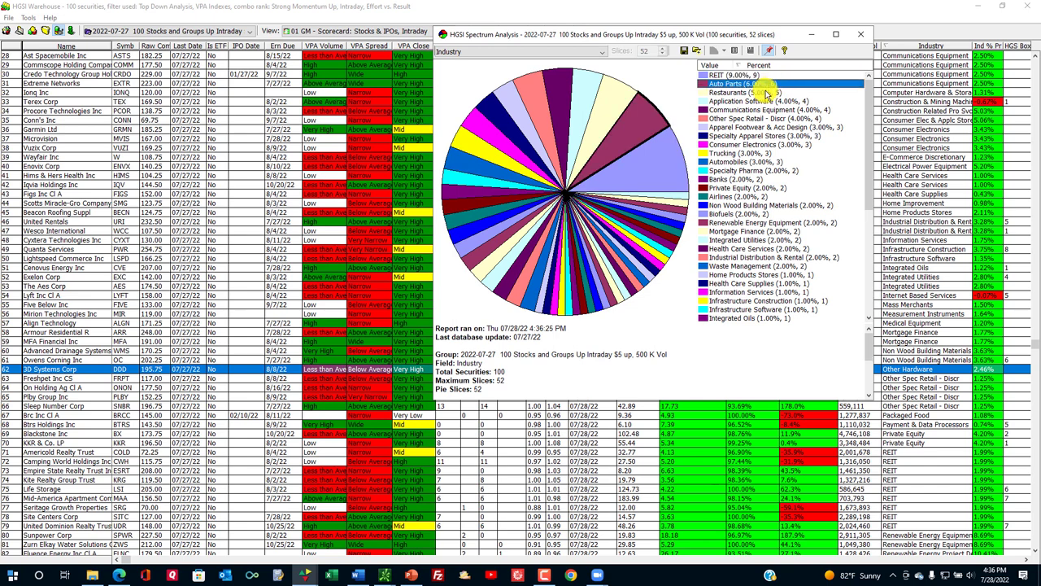
click(761, 92)
click(745, 110)
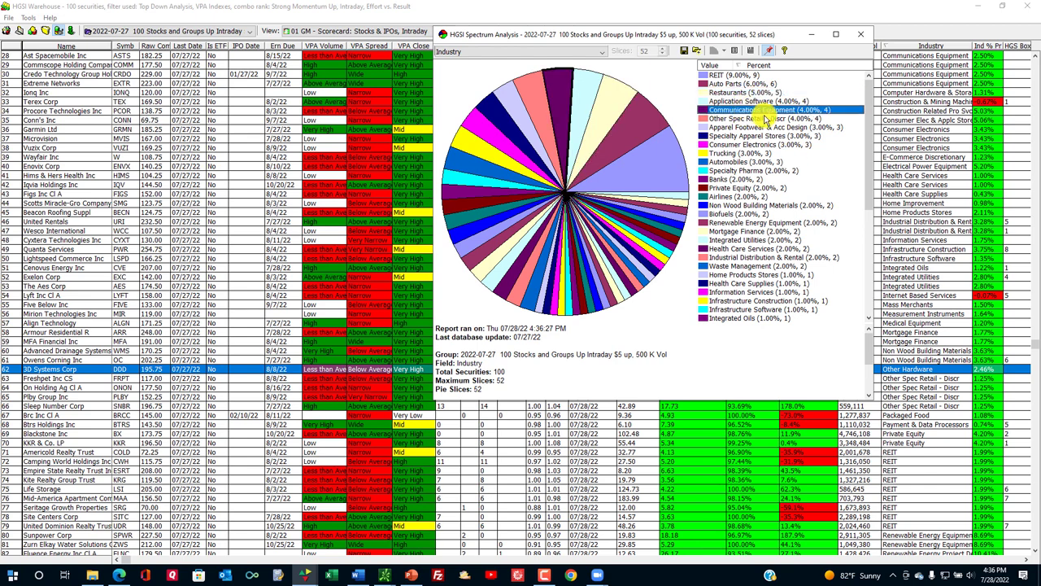
click(866, 35)
Step: Return to the Designer, collapse the expanded SmartGroups subfolder and HGS Reference Groups, and select HGS Box Stocks Leaders under HGS Box Stocks
click(7, 32)
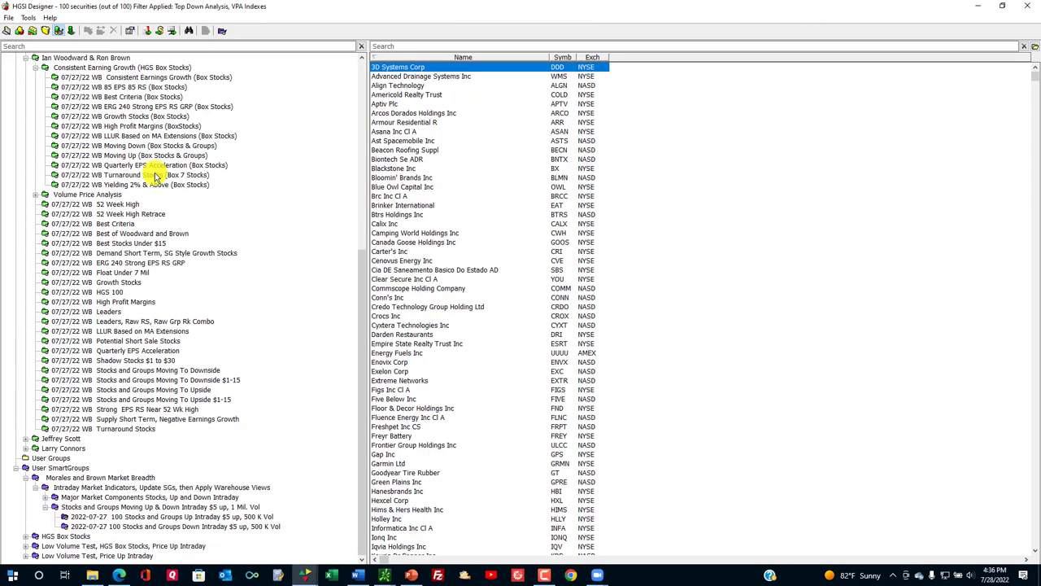
scroll(3, 90, up, 1)
click(25, 88)
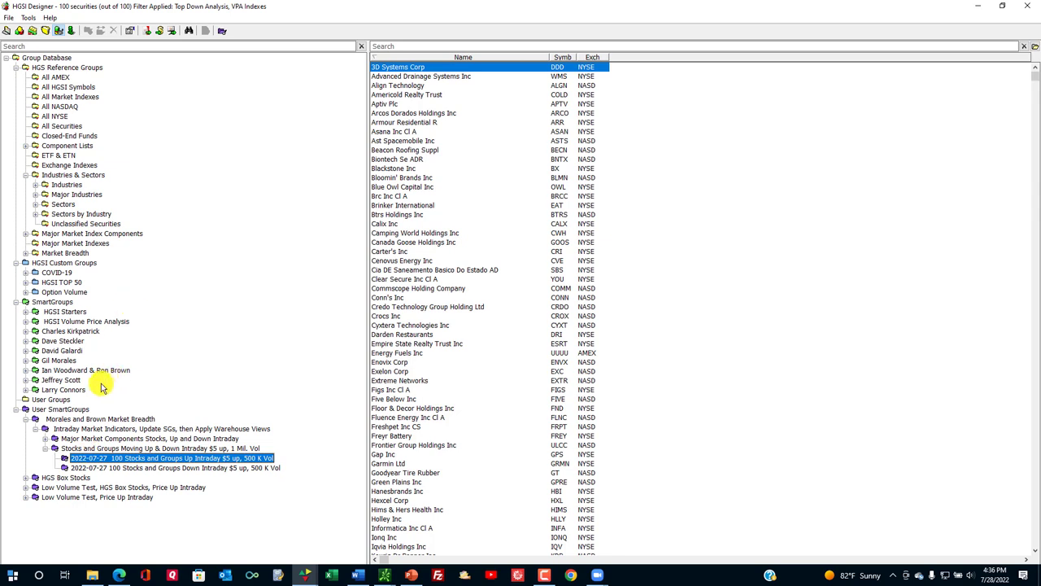
click(15, 69)
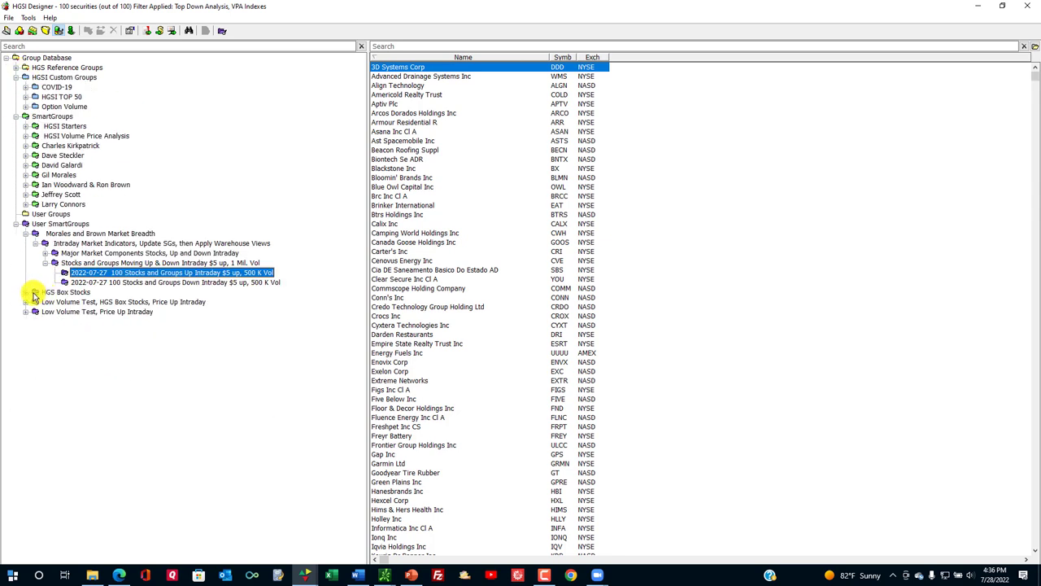
click(25, 293)
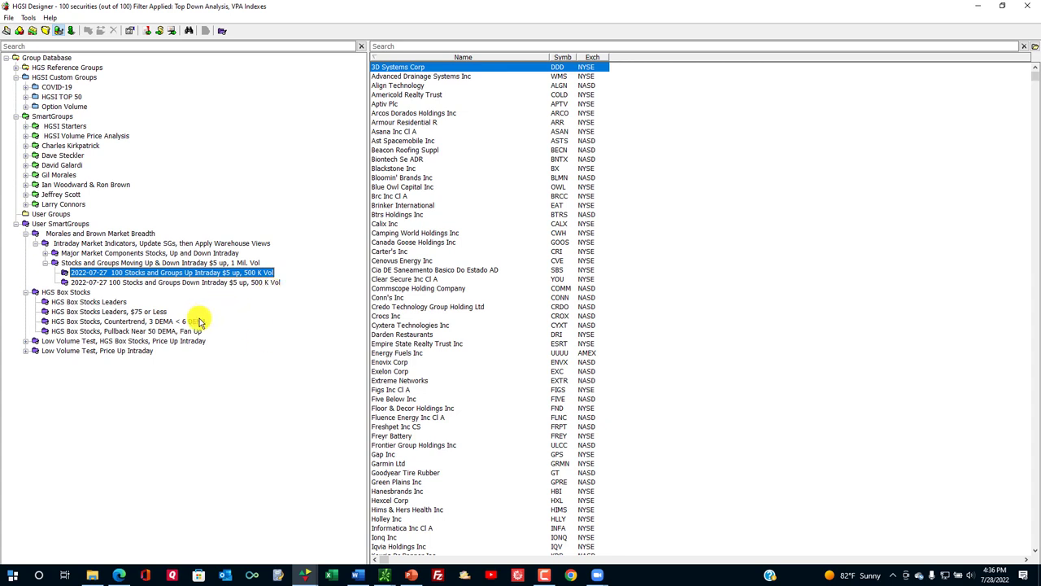
click(82, 303)
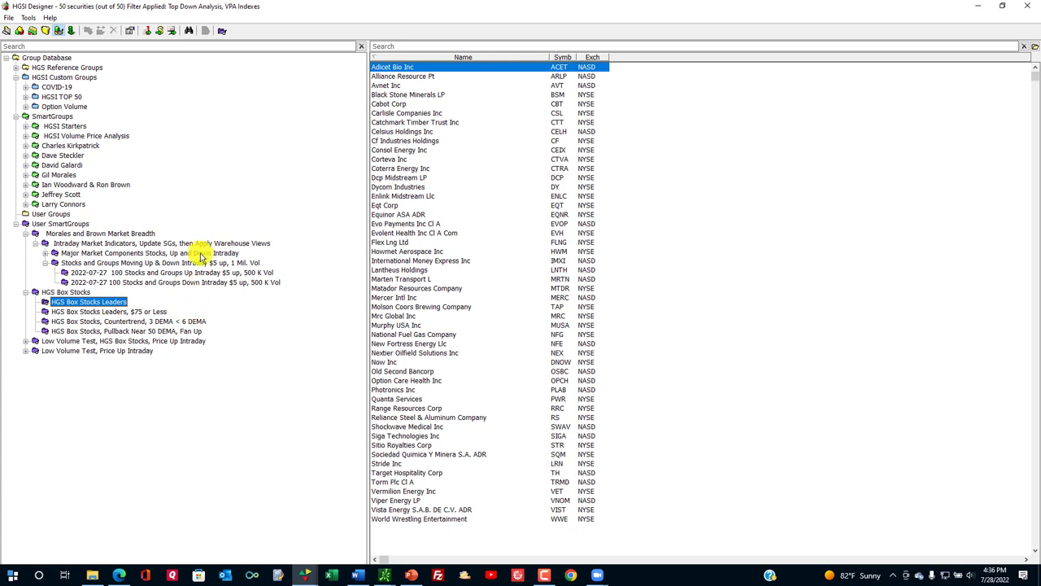
Step: Search the online HGSI Help for "hgs boxes" and read the HGS Boxes calculations page, minimizing the browser when finished
click(50, 17)
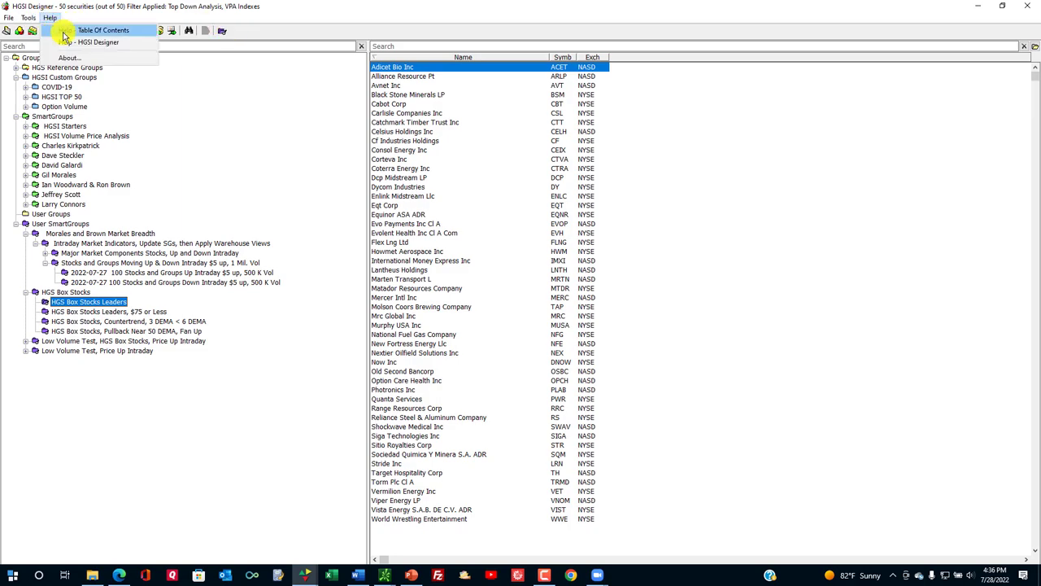
click(64, 31)
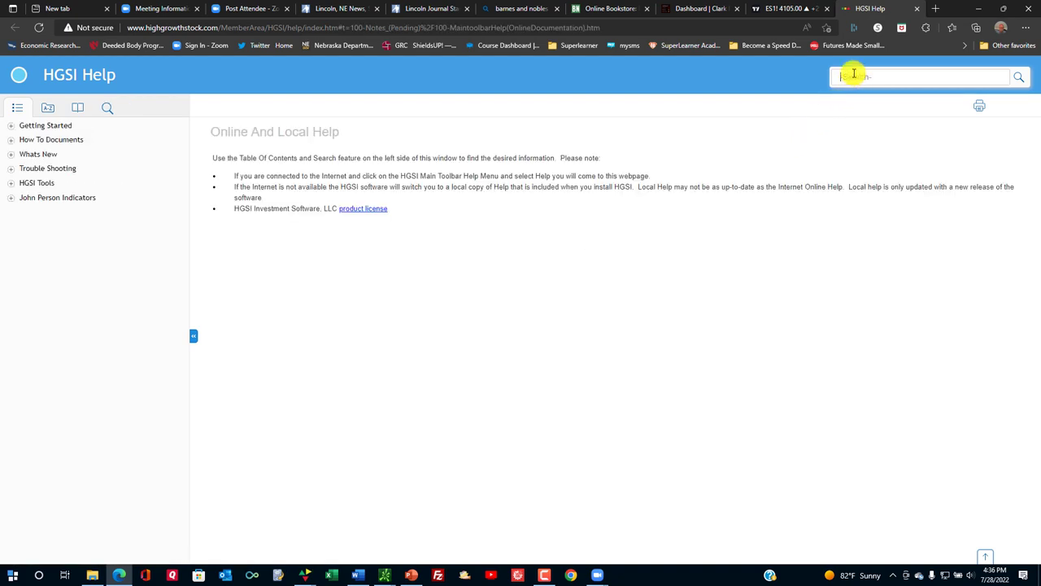
click(854, 74)
text(hgs box)
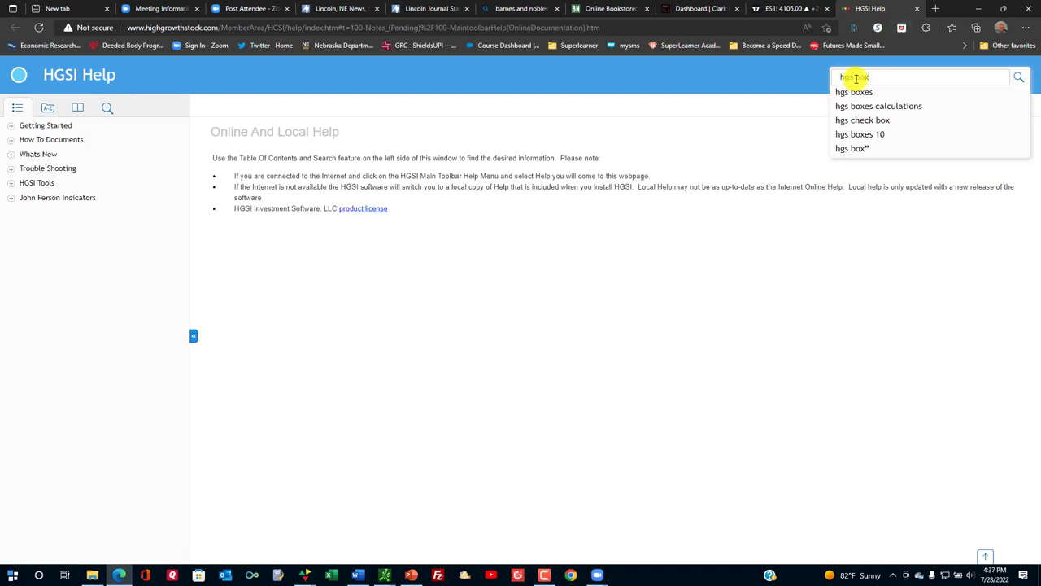
click(848, 92)
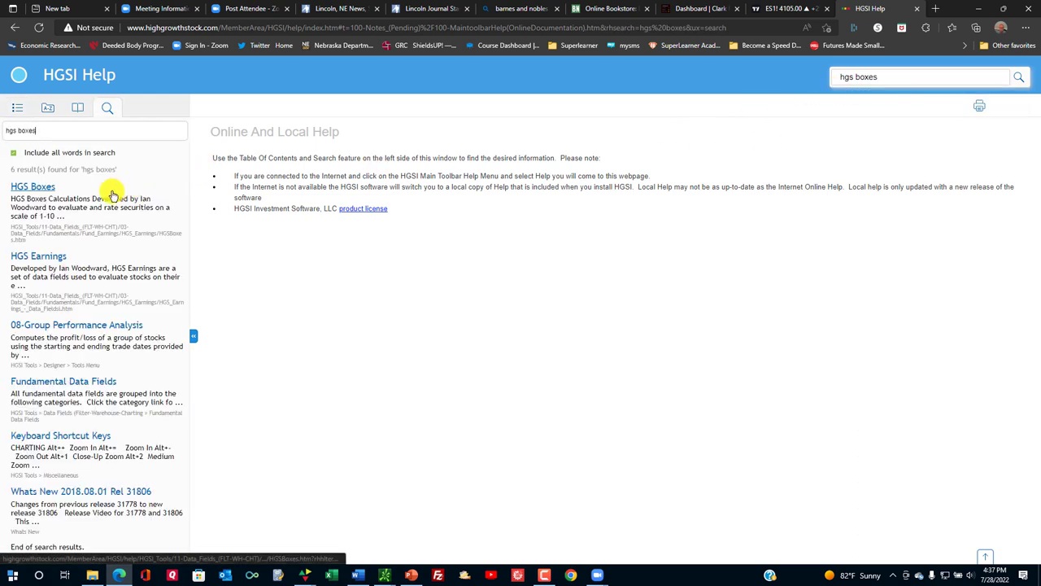
click(45, 188)
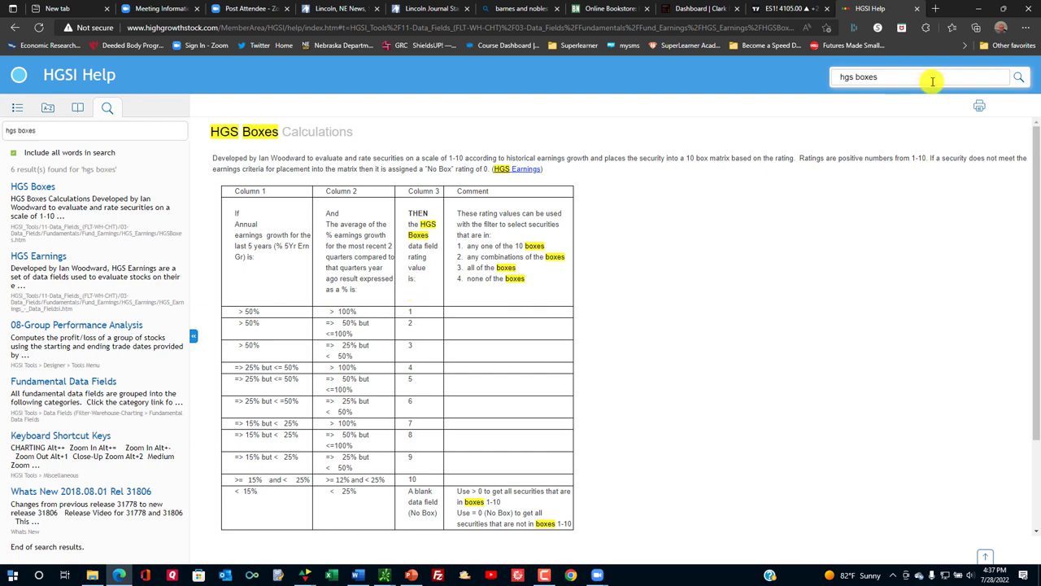
click(979, 9)
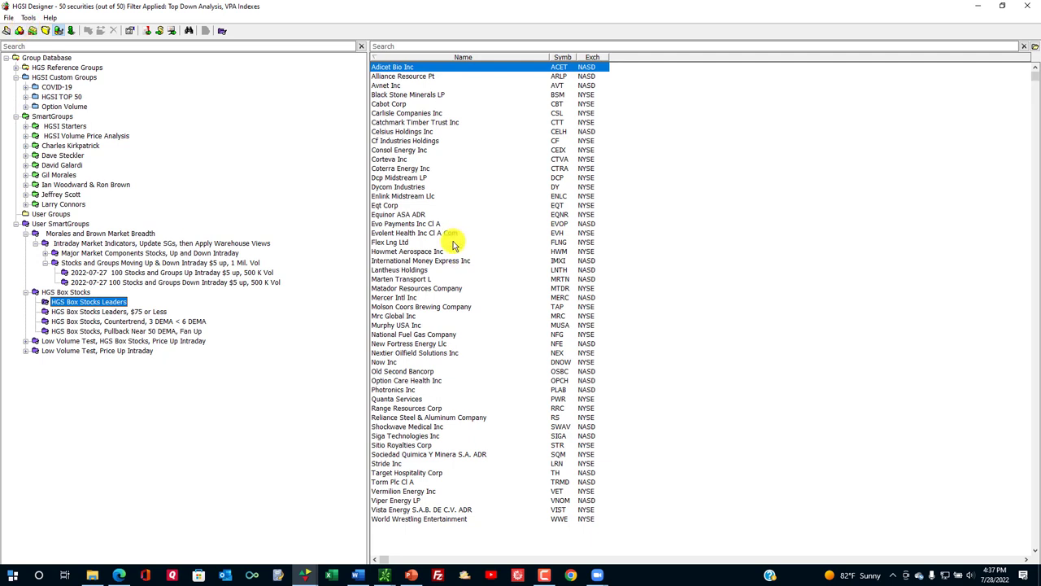
Step: Load HGS Box Stocks Leaders into the Warehouse, sort it by raw combo rank in descending order, and select Siga Technologies
click(28, 31)
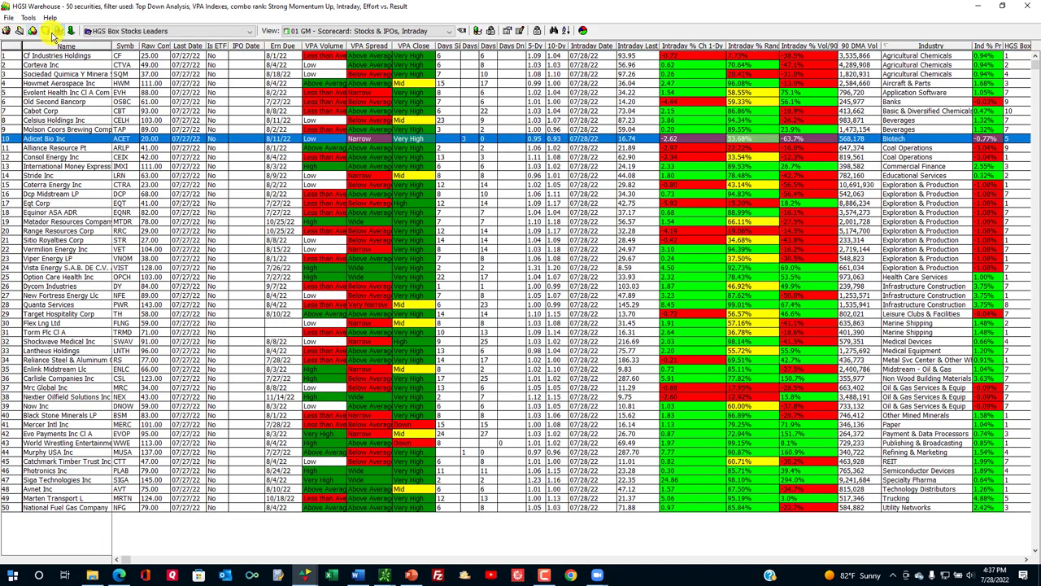
click(143, 44)
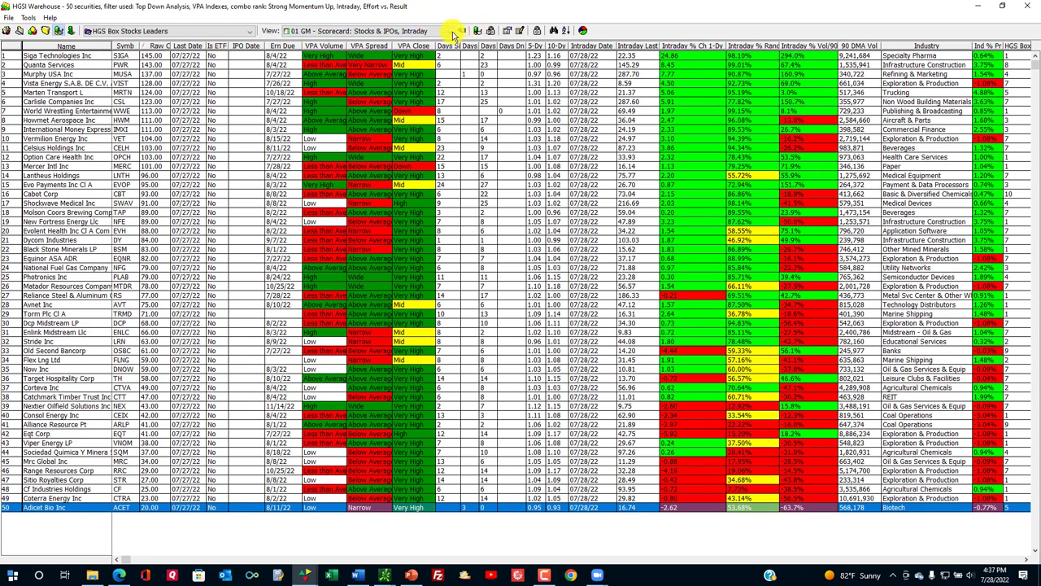
click(132, 57)
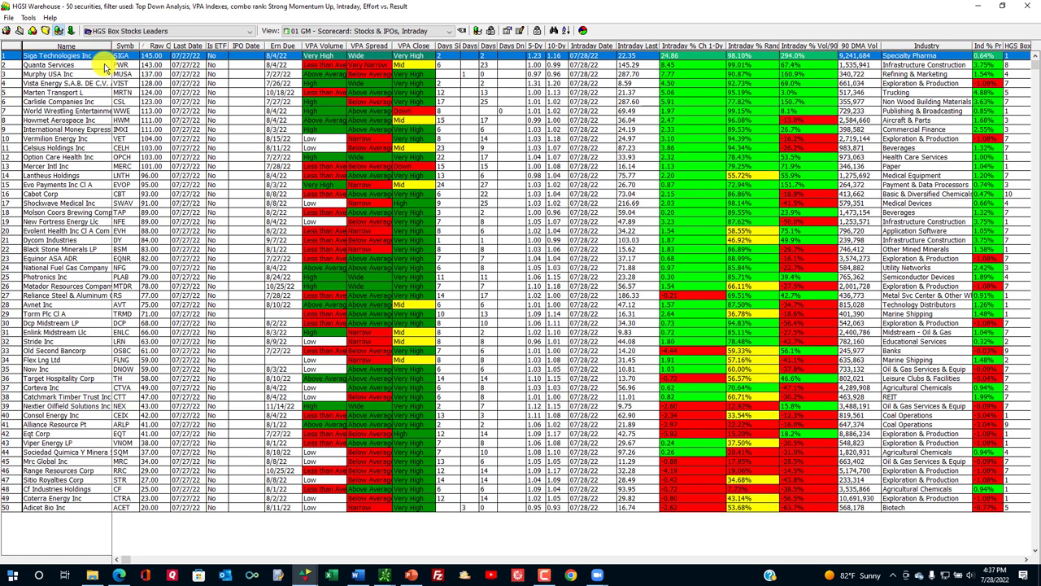
Step: Open the Quanta Services chart and display its fundamental data panel above the price chart
click(143, 65)
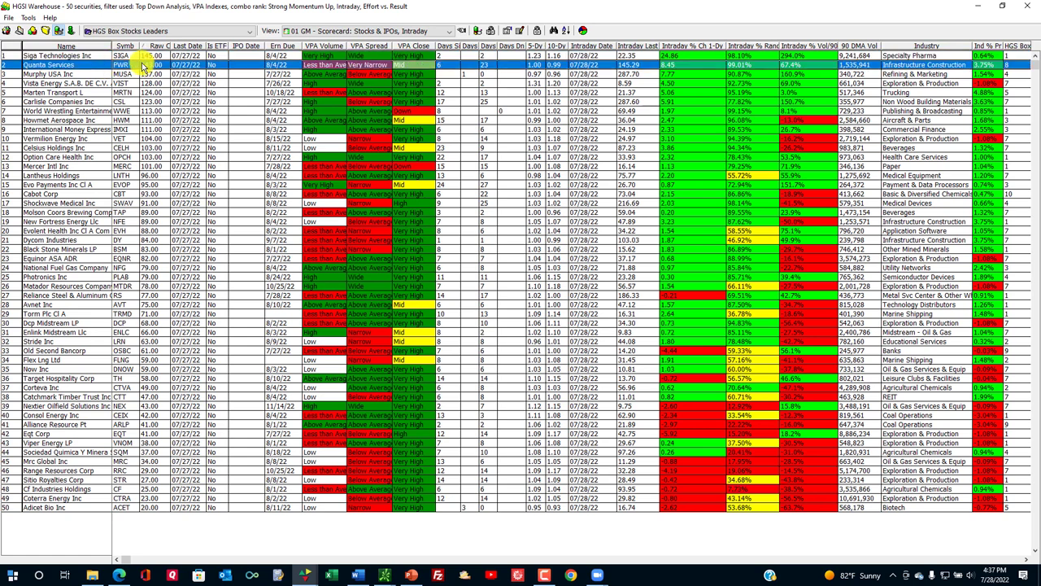
double_click(143, 65)
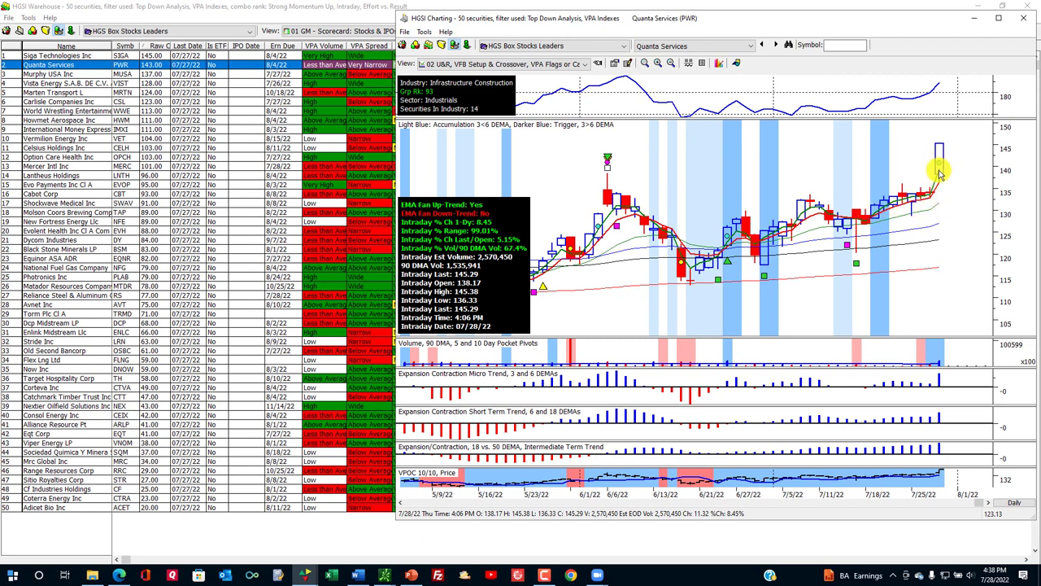
click(687, 64)
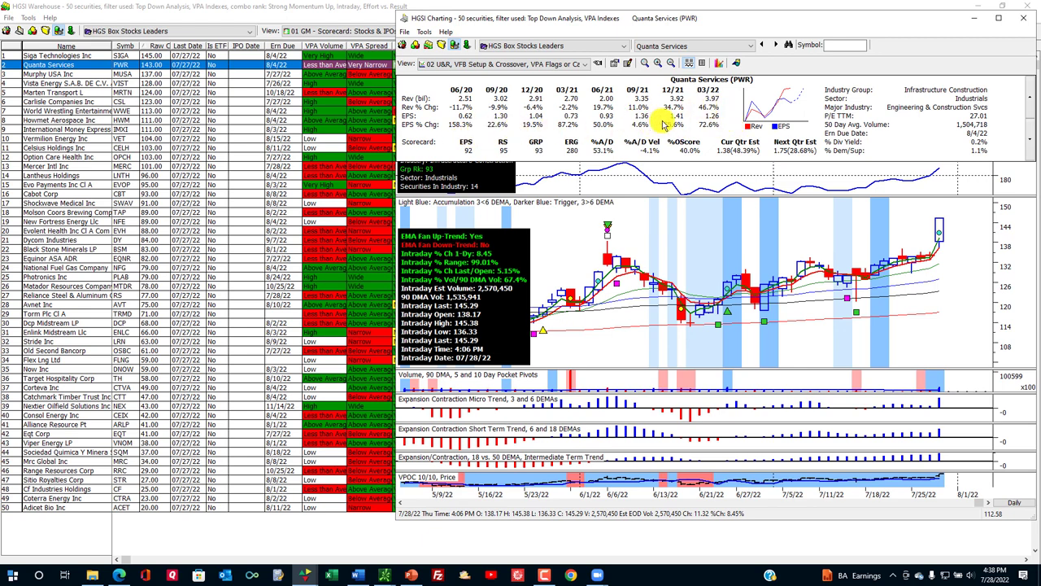
Step: Return to the Warehouse list, view the Option Care Health chart, and bring the Warehouse back to the front
click(61, 130)
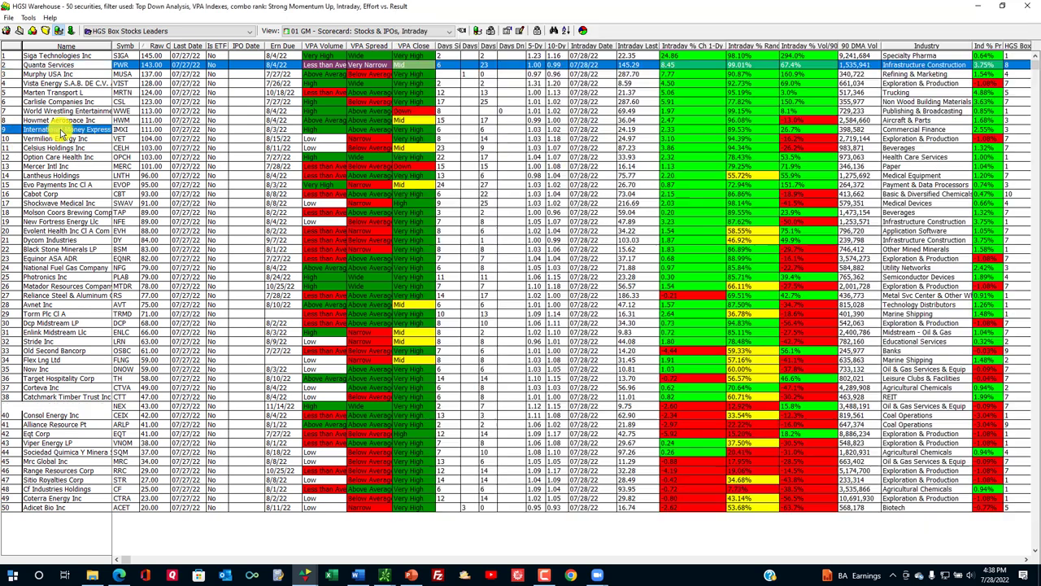
click(142, 186)
double_click(122, 158)
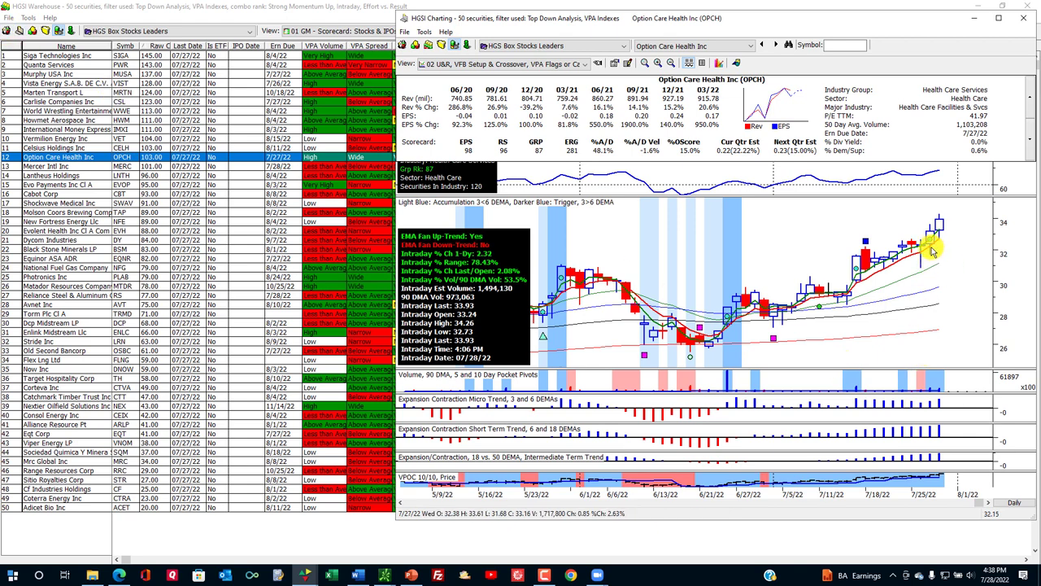
click(251, 24)
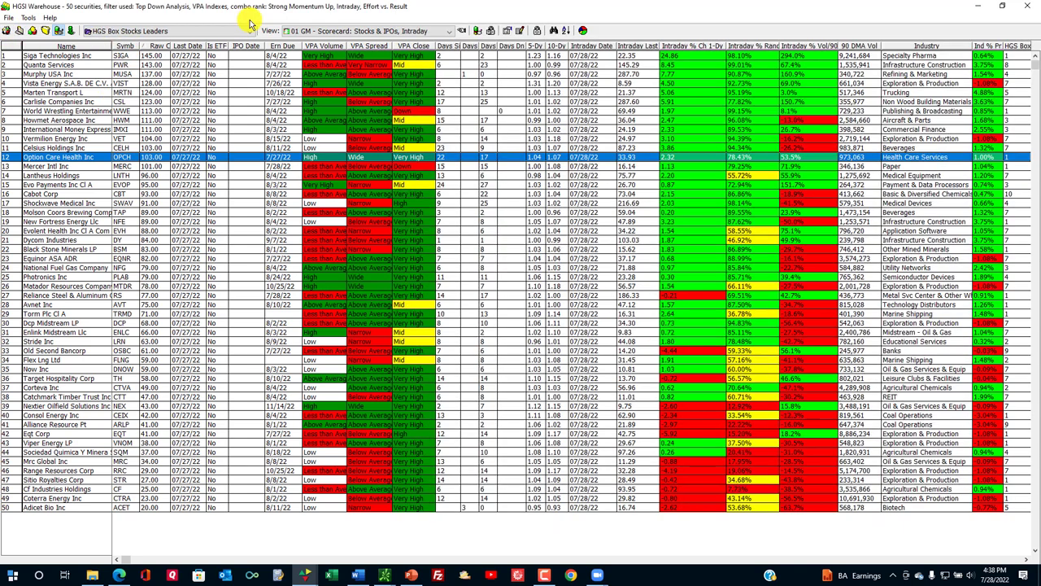
Step: Return to the Designer, look at HGS Box Stocks Leaders, $75 or Less, and load HGS Box Stocks, Countertrend, 3 DEMA < 6 DEMA into the Warehouse
click(978, 5)
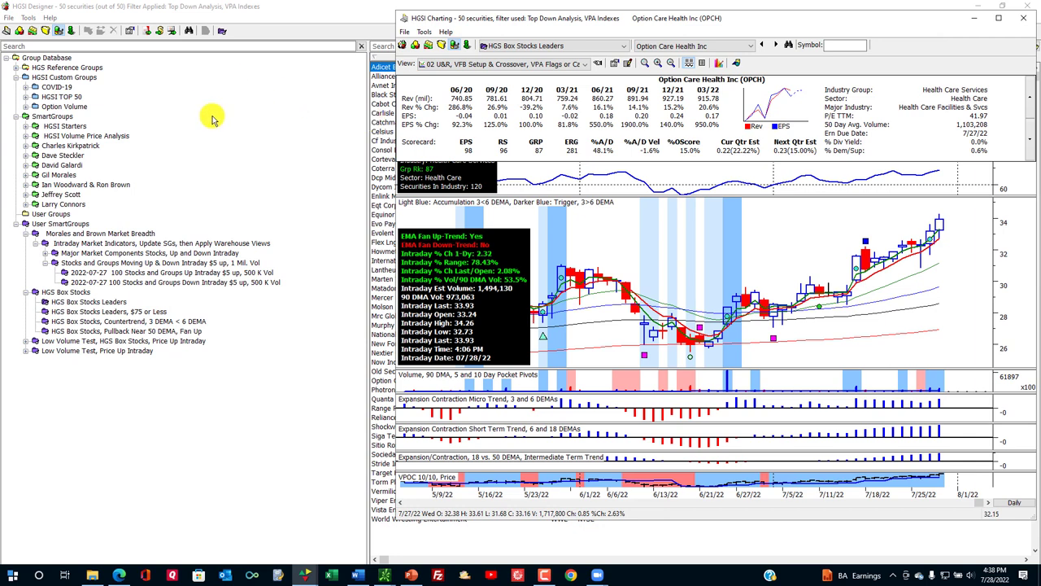
click(211, 119)
click(122, 313)
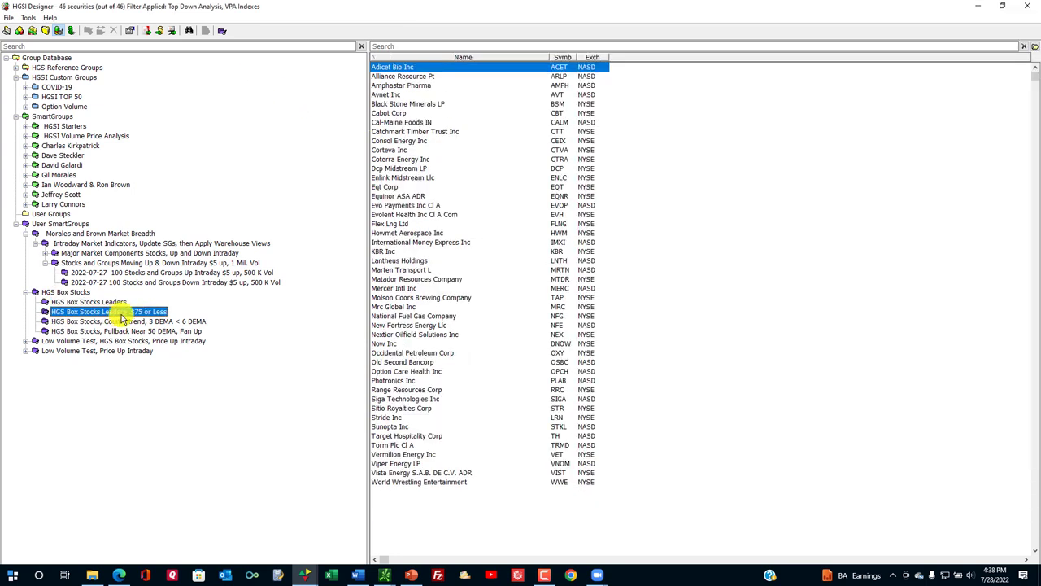
click(122, 321)
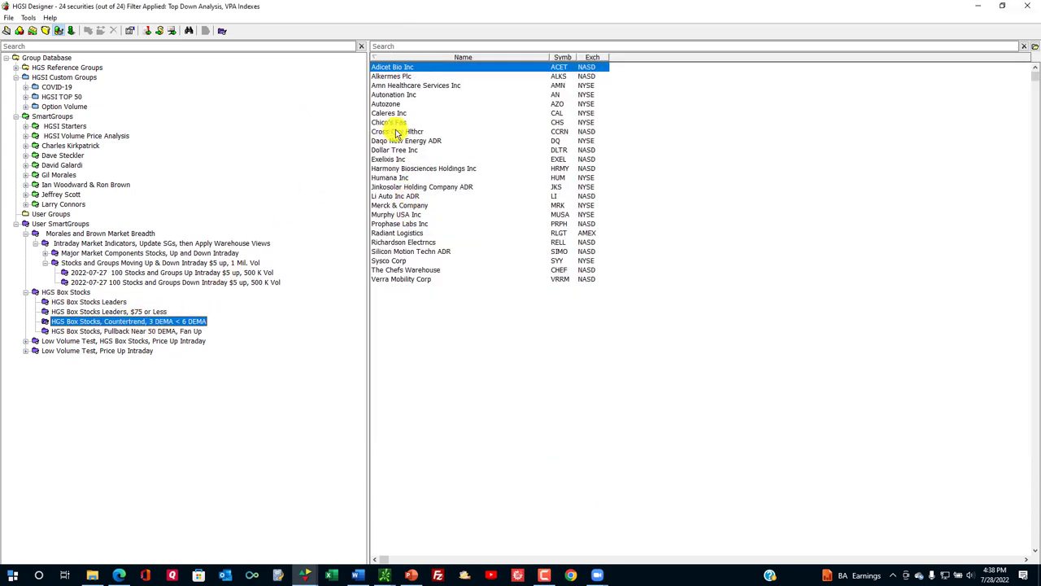
click(30, 32)
scroll(412, 171, up, 7)
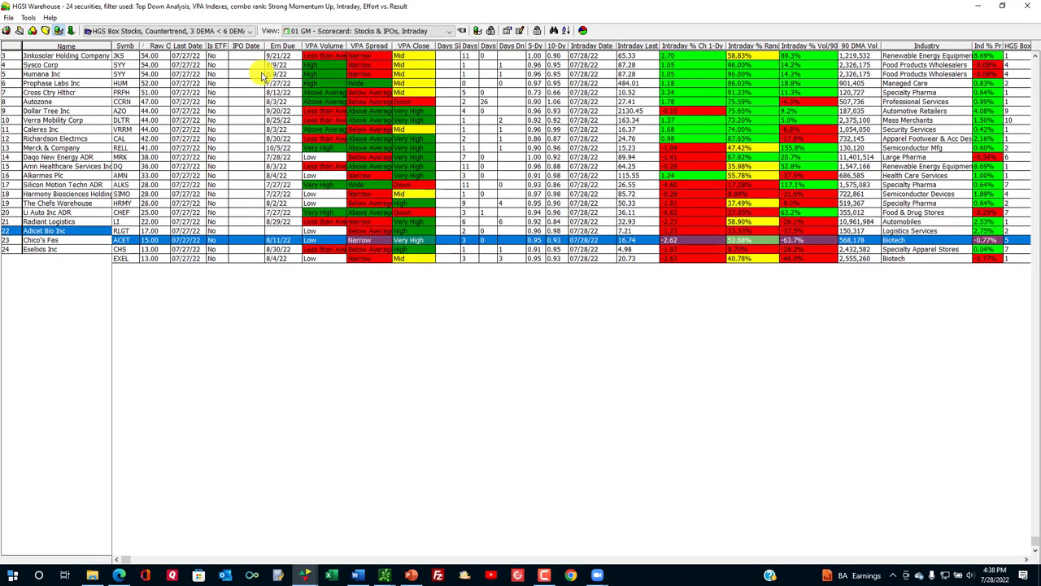
Step: View the Murphy USA and Autonation charts from the countertrend list, and bring the Warehouse back to the front with Cross Ctry Hlthcr selected
click(642, 56)
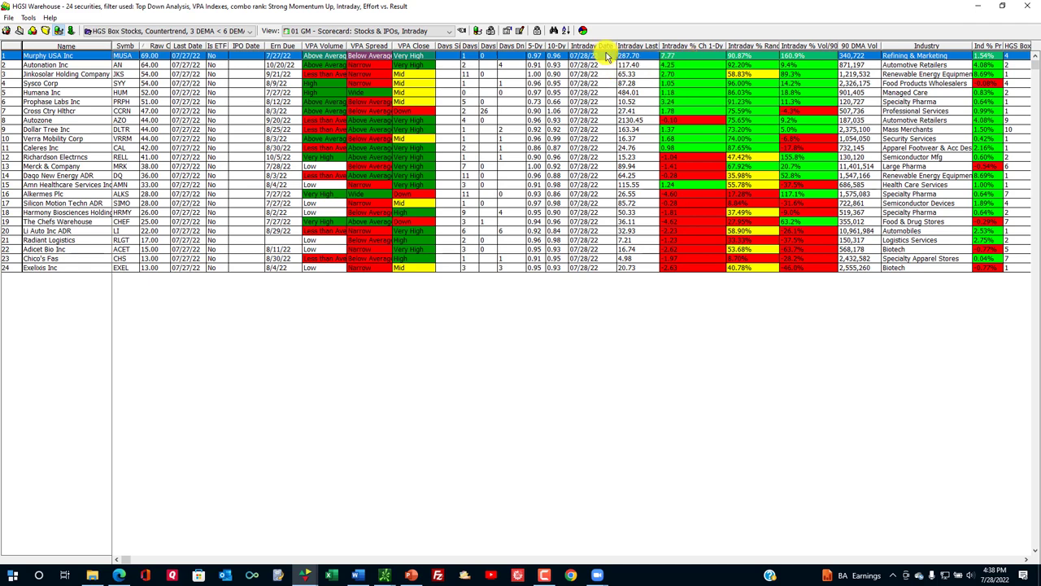
double_click(598, 54)
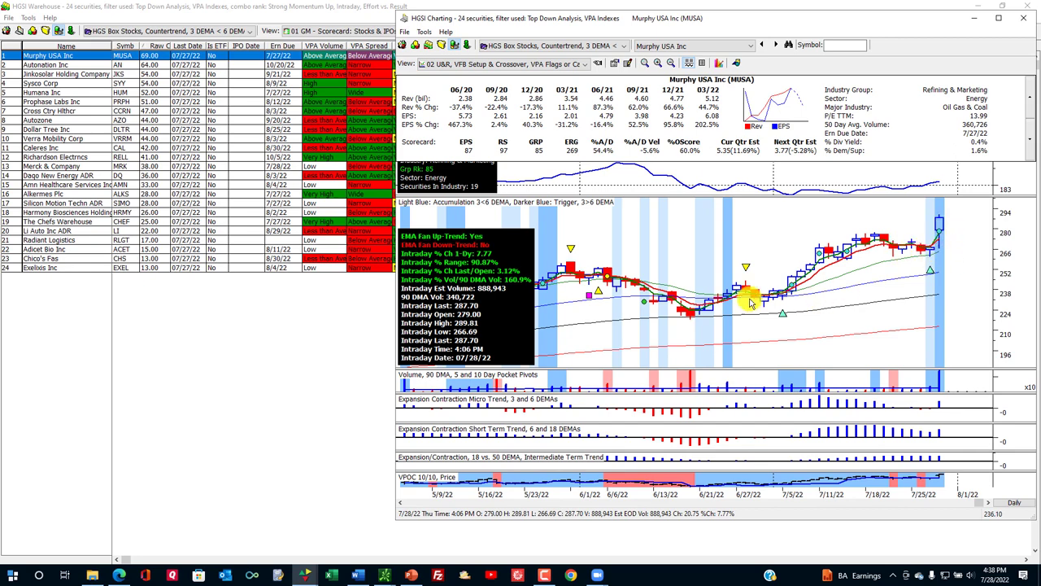
click(70, 66)
double_click(69, 66)
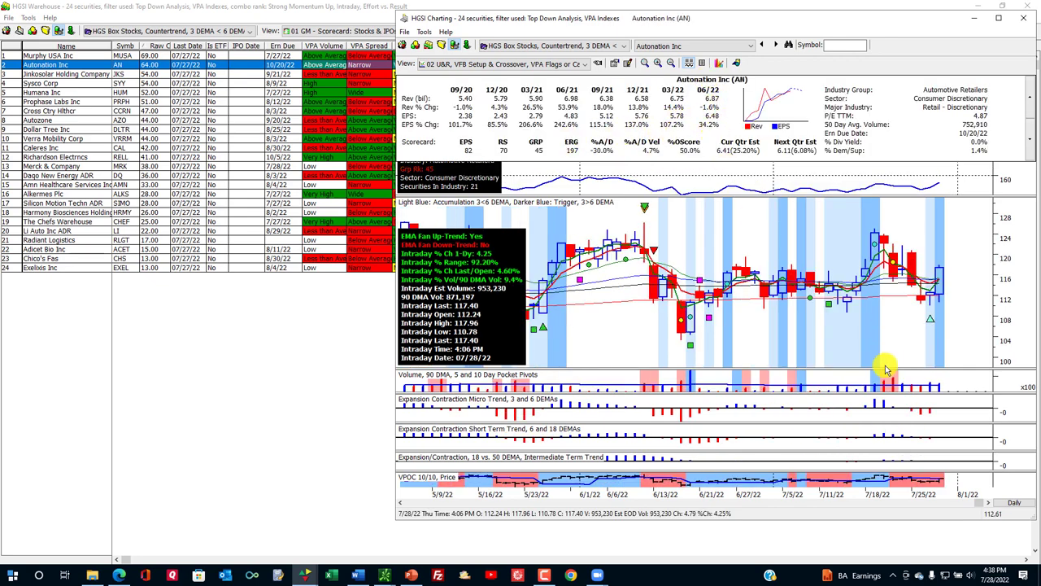
click(272, 112)
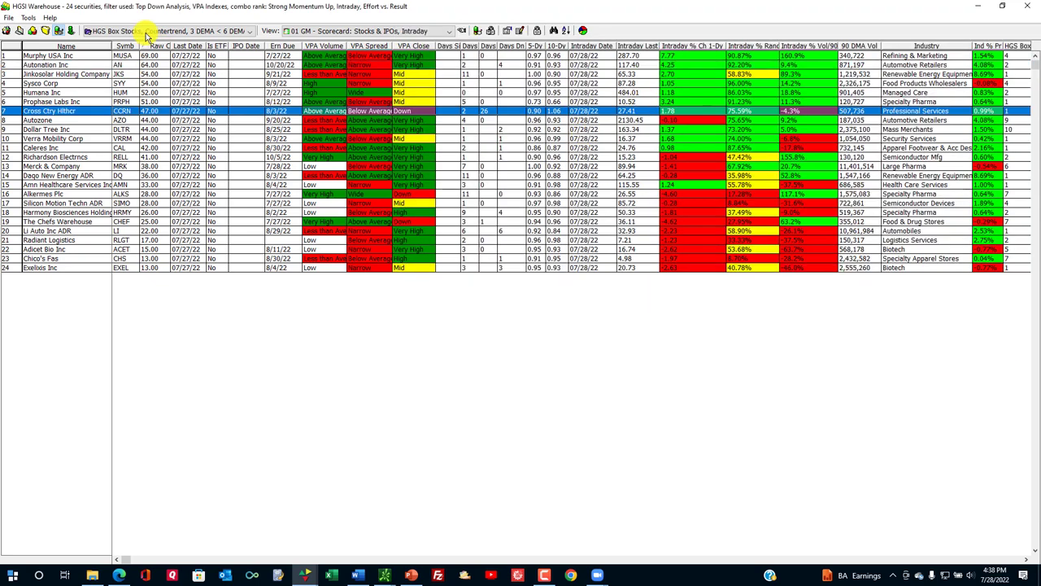
Step: Load HGS Box Stocks, Pullback Near 50 DEMA, Fan Up from the Designer into the Warehouse and view the Autonation chart
click(8, 31)
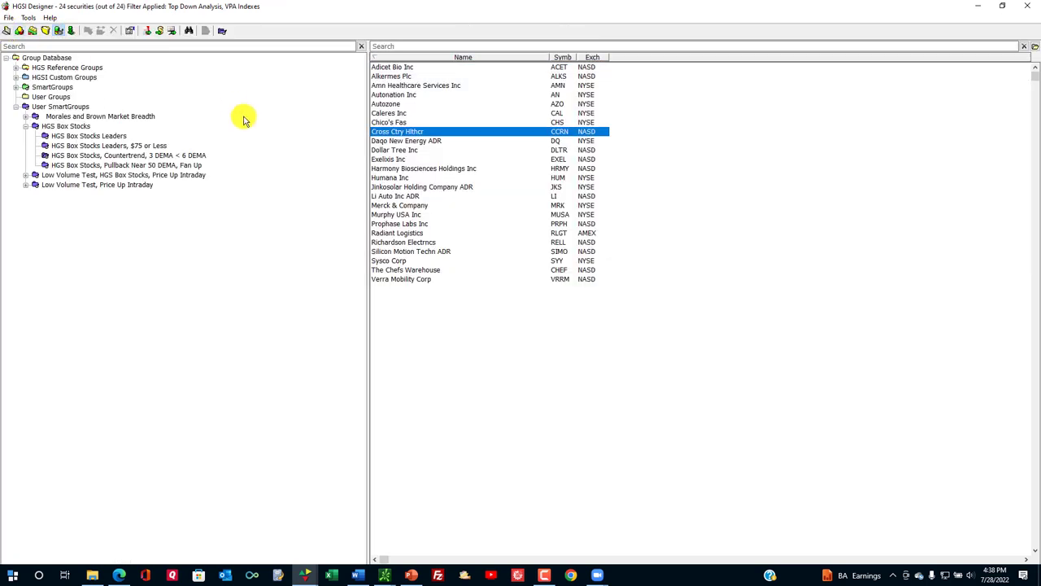
click(94, 156)
click(95, 164)
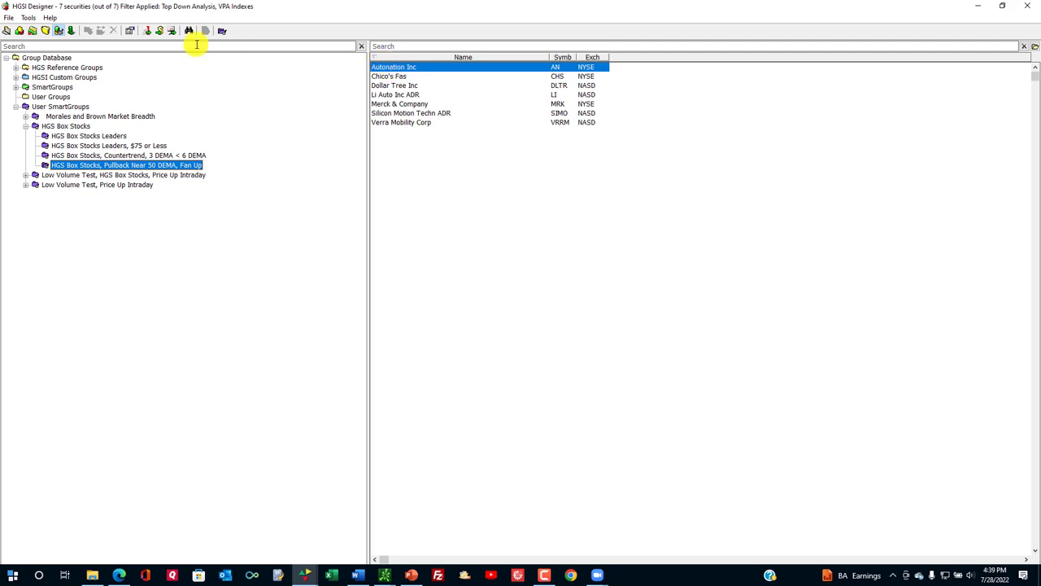
click(45, 30)
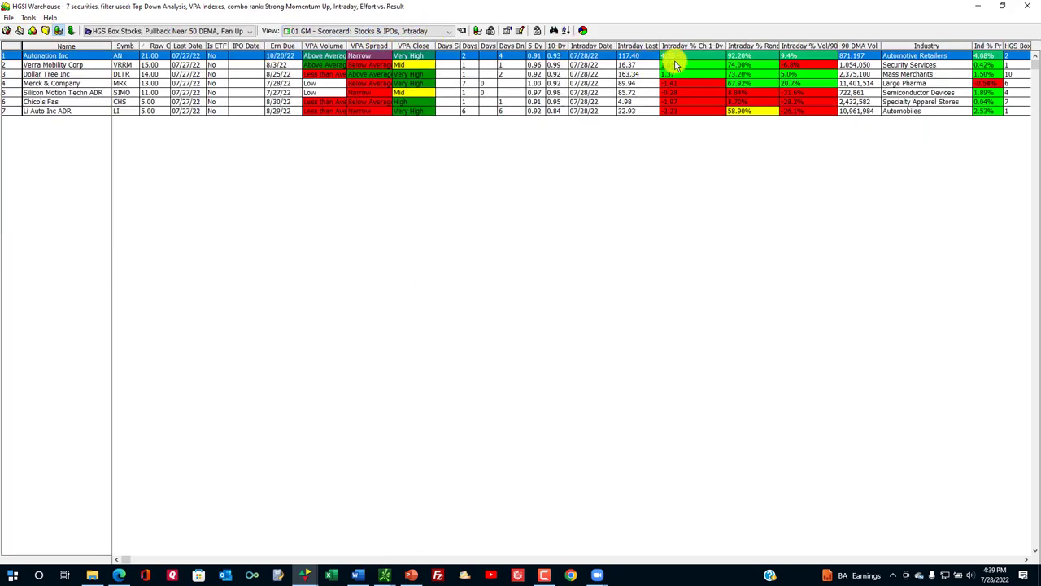
double_click(553, 57)
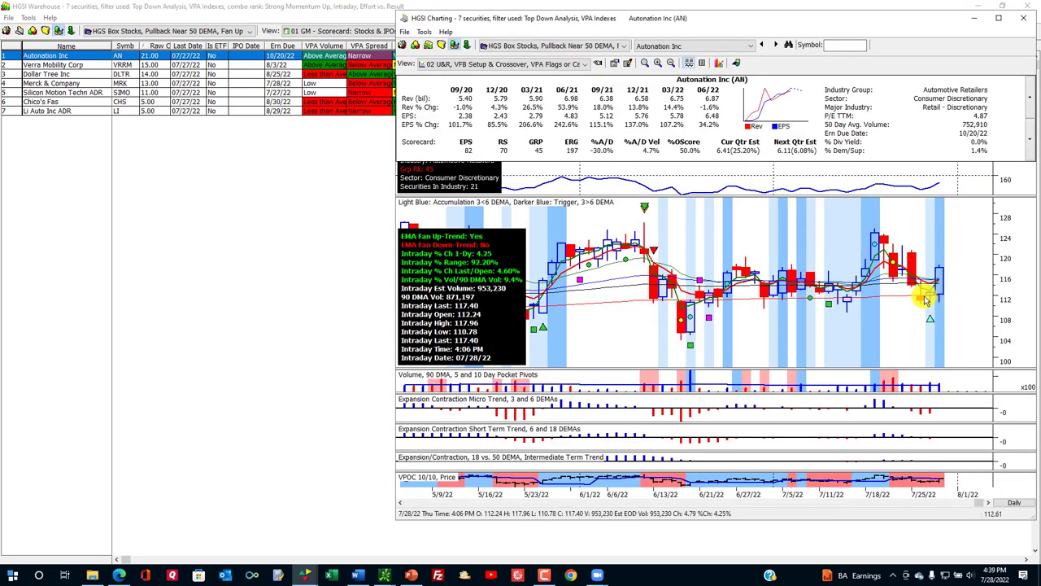
Step: Return to the Designer, collapse Morales and Brown Market Breadth, and expand both Low Volume Test groups
click(34, 33)
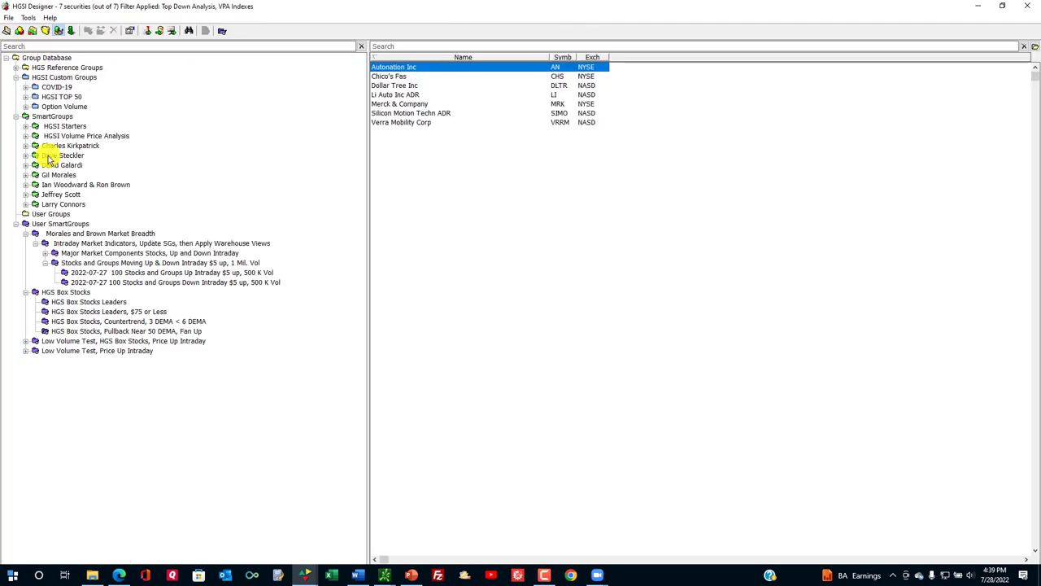
click(26, 234)
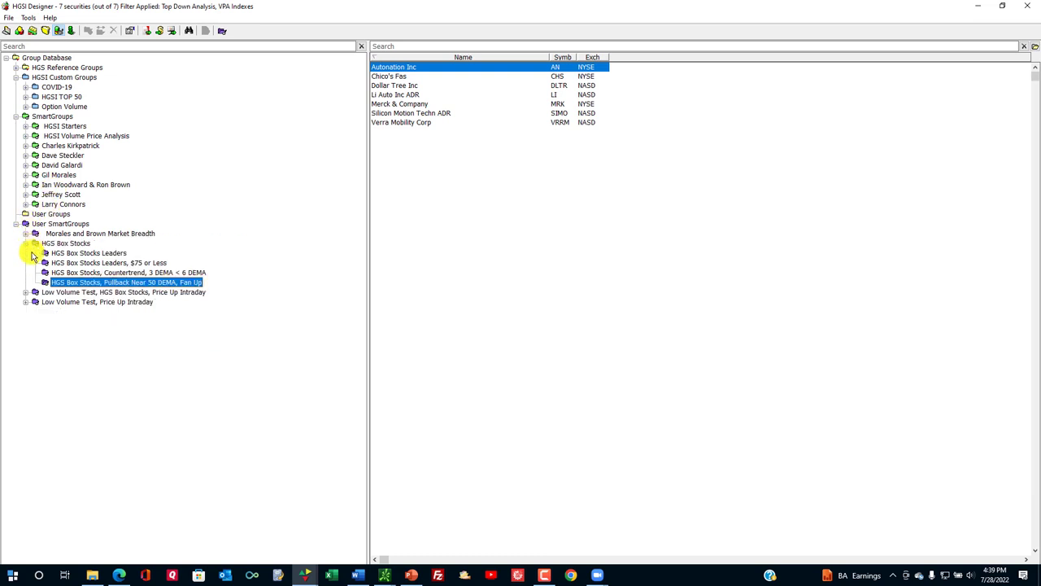
click(27, 293)
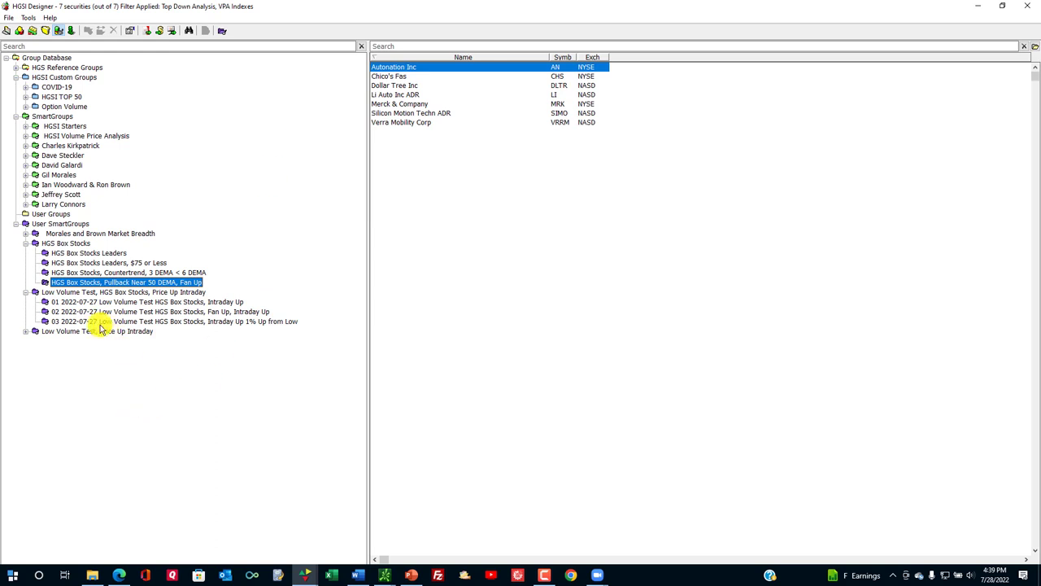
click(27, 332)
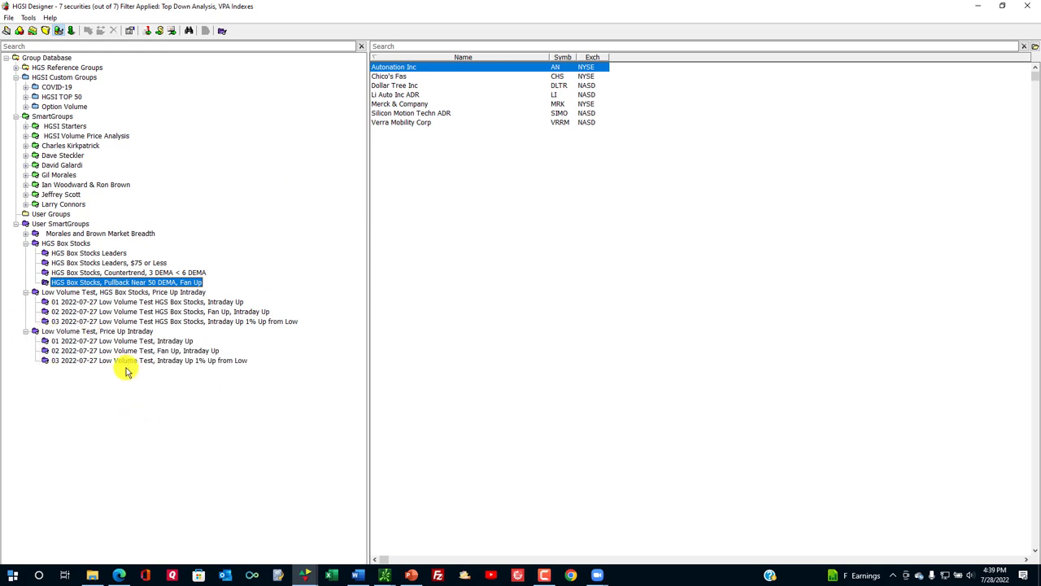
click(147, 341)
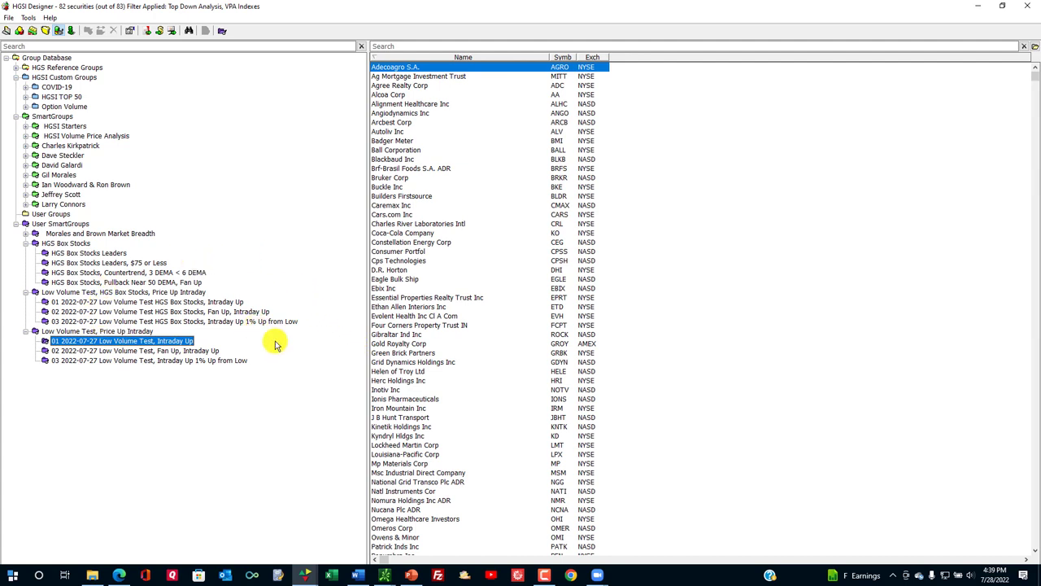
click(140, 293)
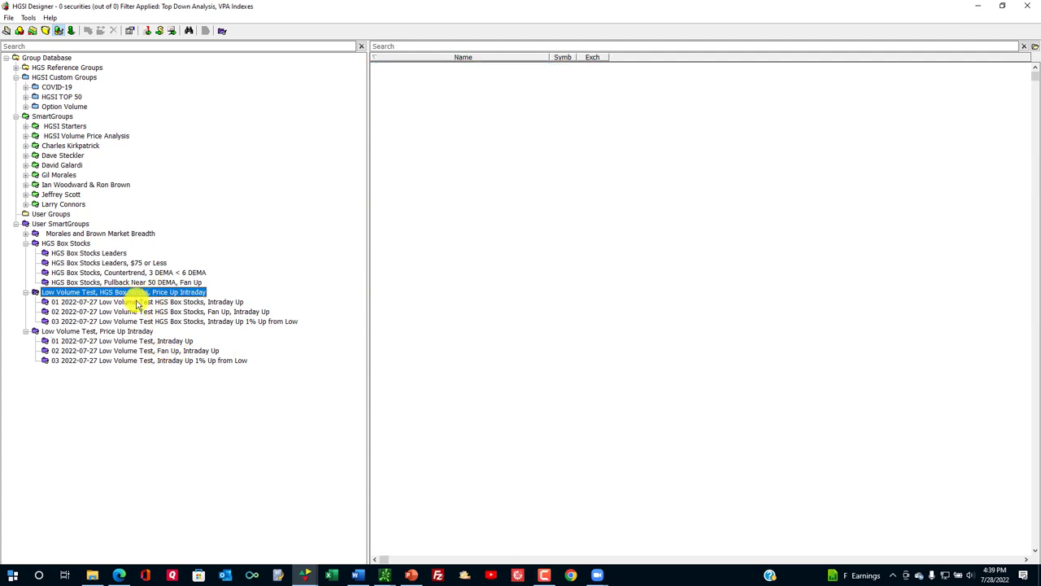
click(138, 302)
click(131, 342)
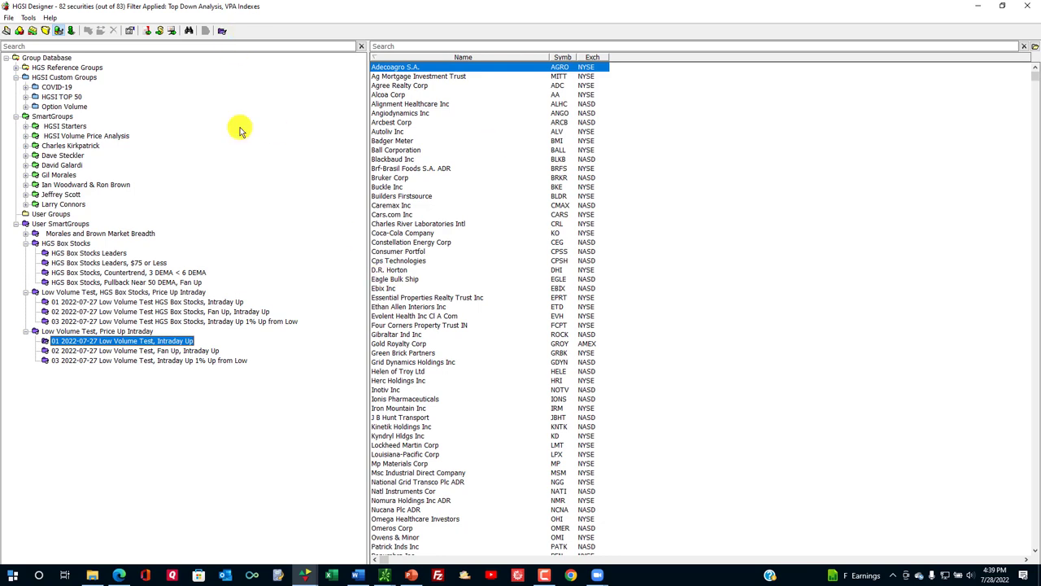
click(30, 31)
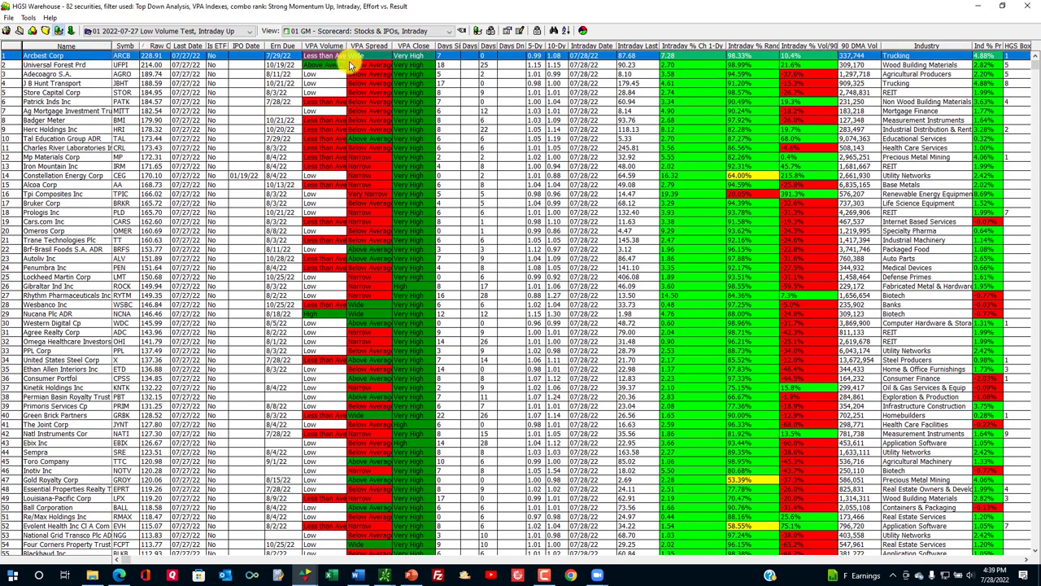
Step: View the Arcbest, Universal Forest, Adecoagro, J B Hunt Transport and Store Capital charts, and bring the Warehouse back to the front
double_click(180, 59)
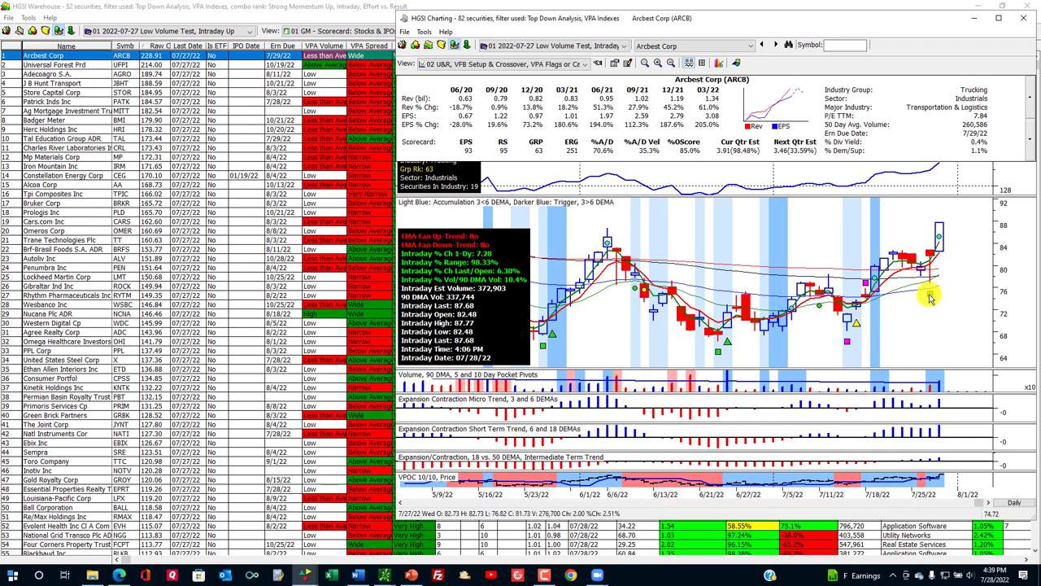
click(158, 64)
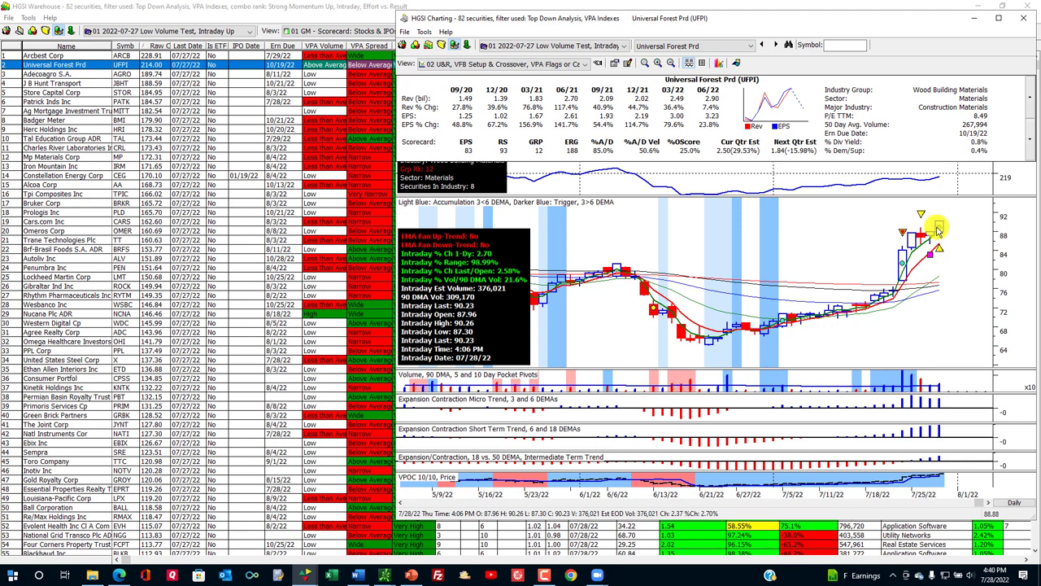
click(127, 76)
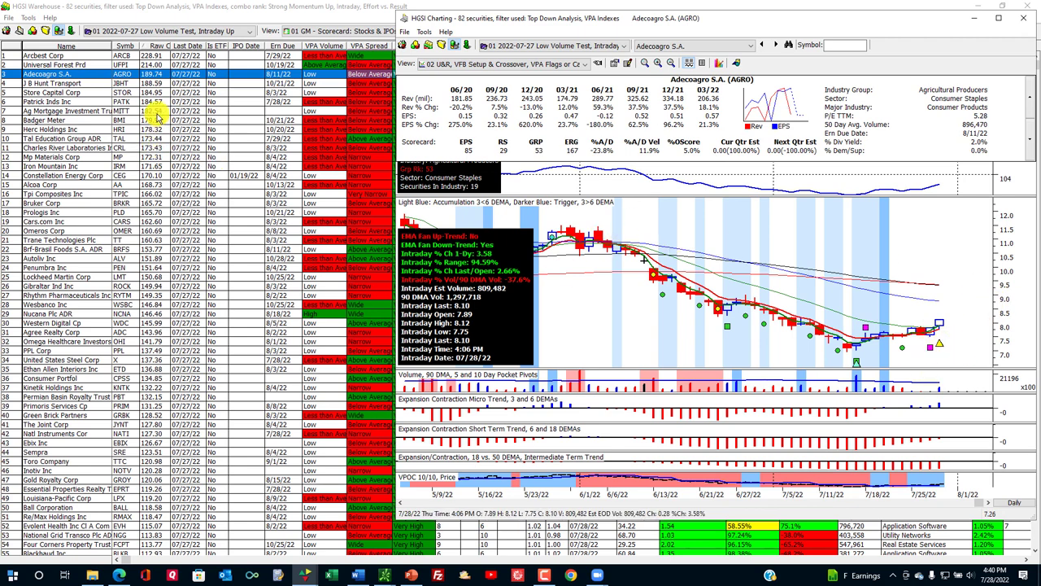
click(159, 83)
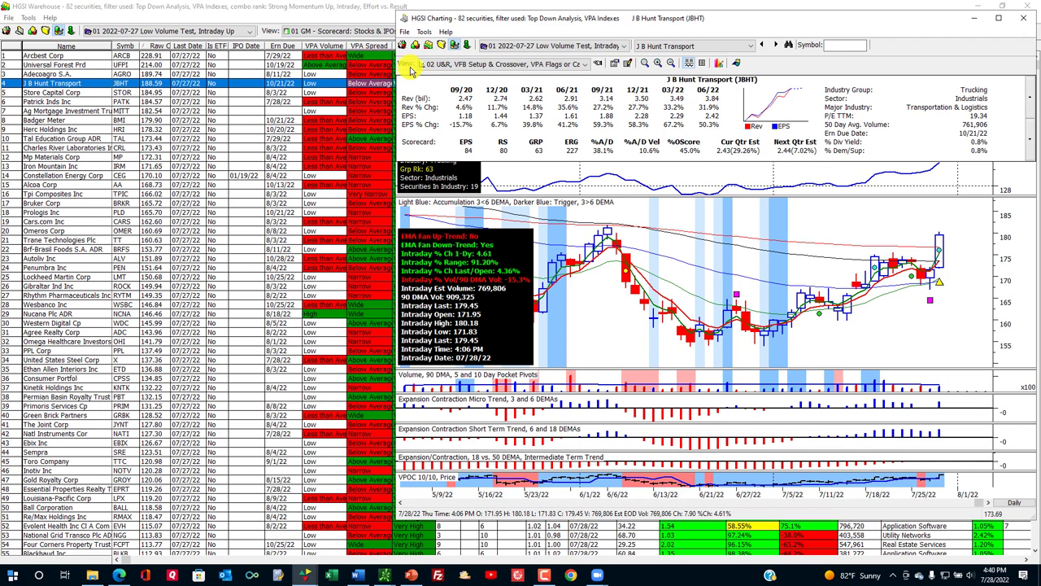
click(74, 93)
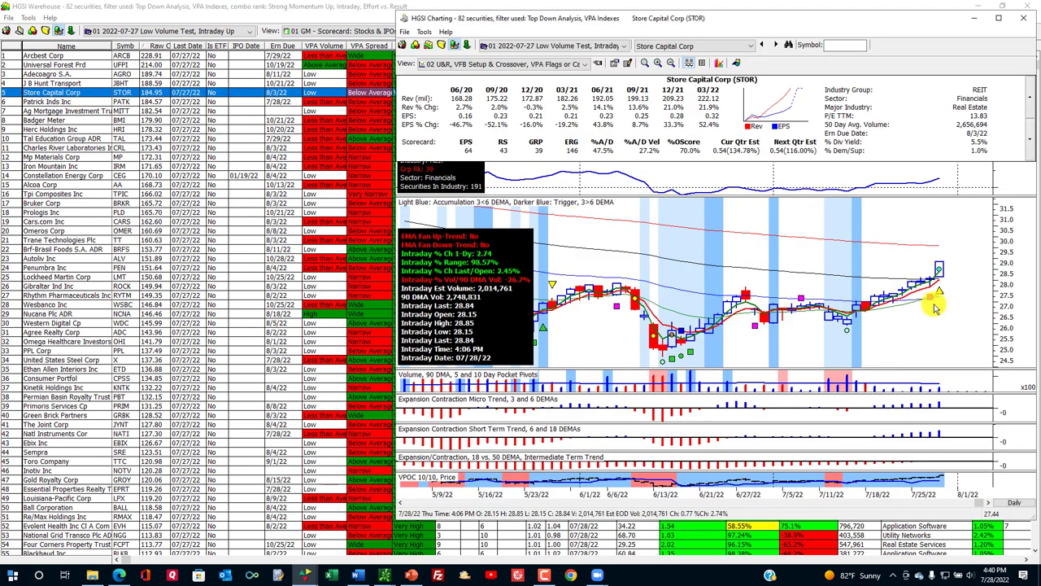
click(171, 15)
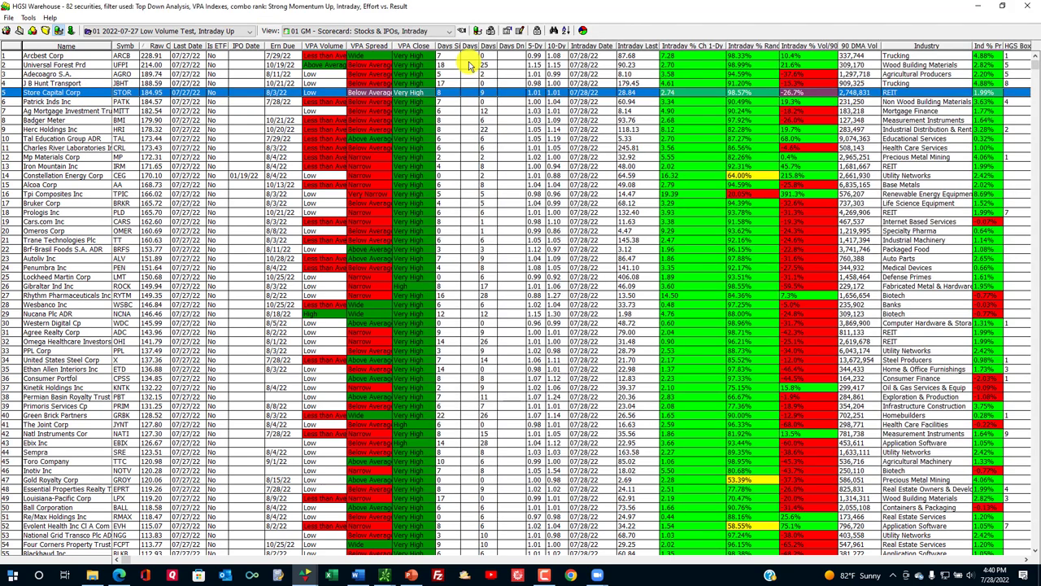
Step: View the Tal Education Group chart from the low volume list, and return to the Warehouse with Herc Holdings selected
click(656, 55)
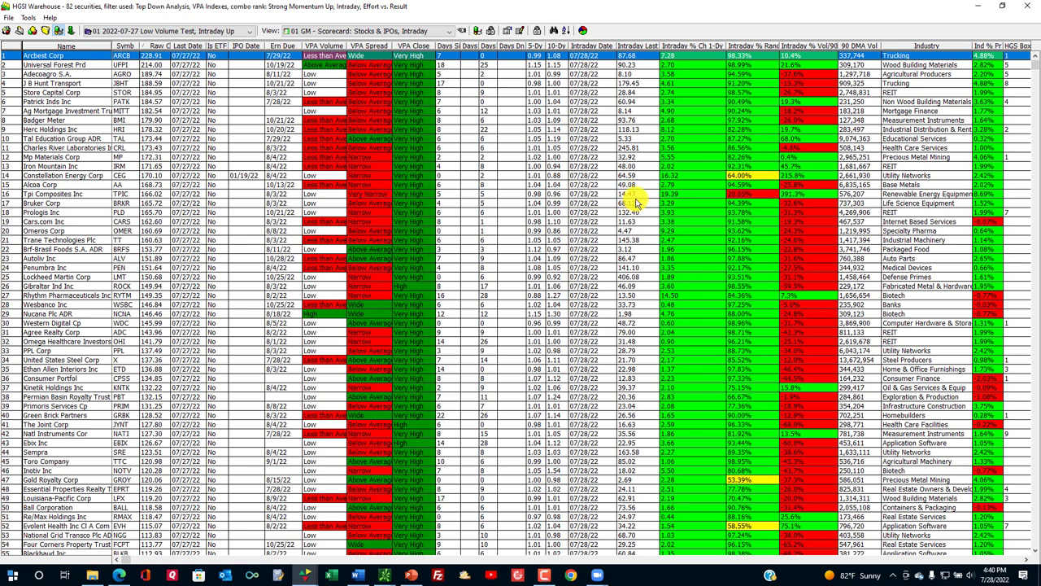
double_click(607, 139)
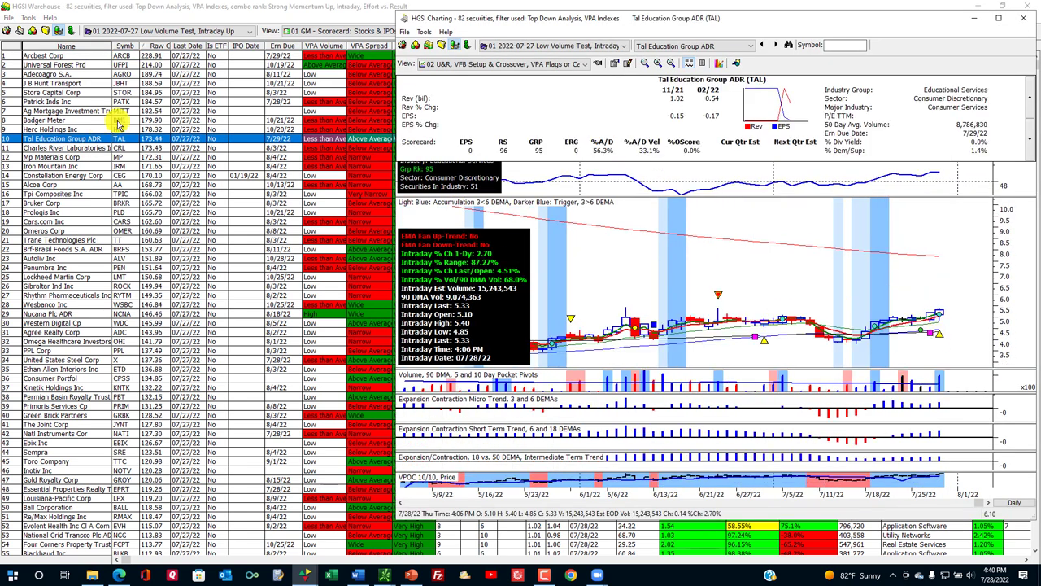
click(103, 131)
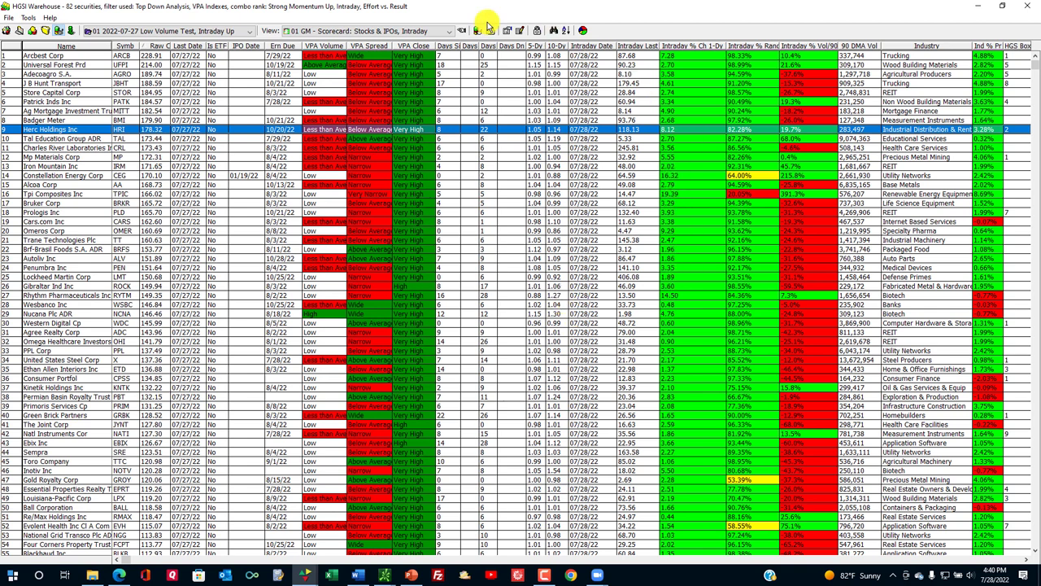
Step: Select the Low Volume Test, Price Up Intraday group in the Designer, and minimize the Designer and Warehouse windows
click(7, 30)
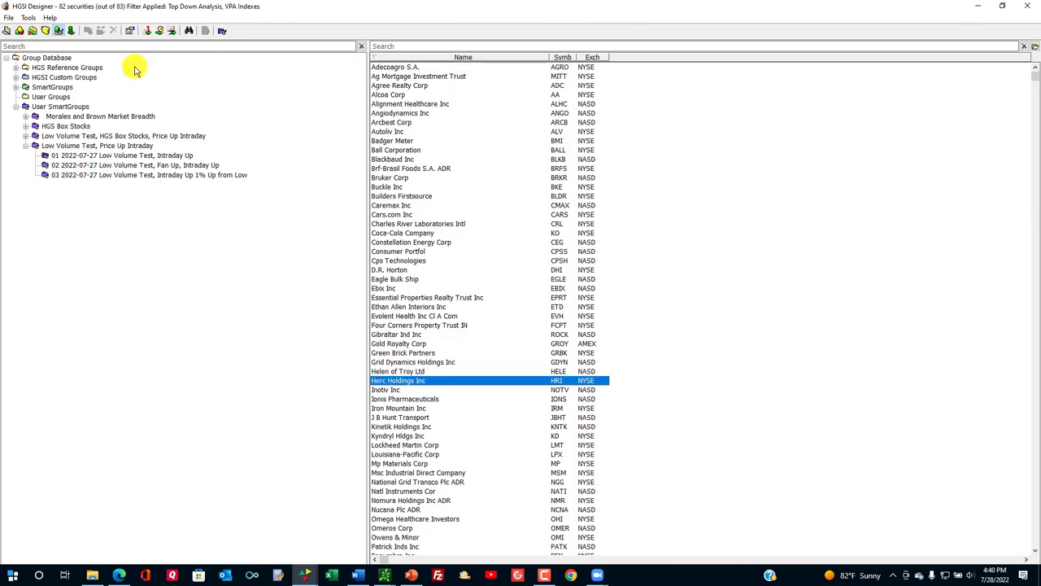
click(27, 146)
click(27, 147)
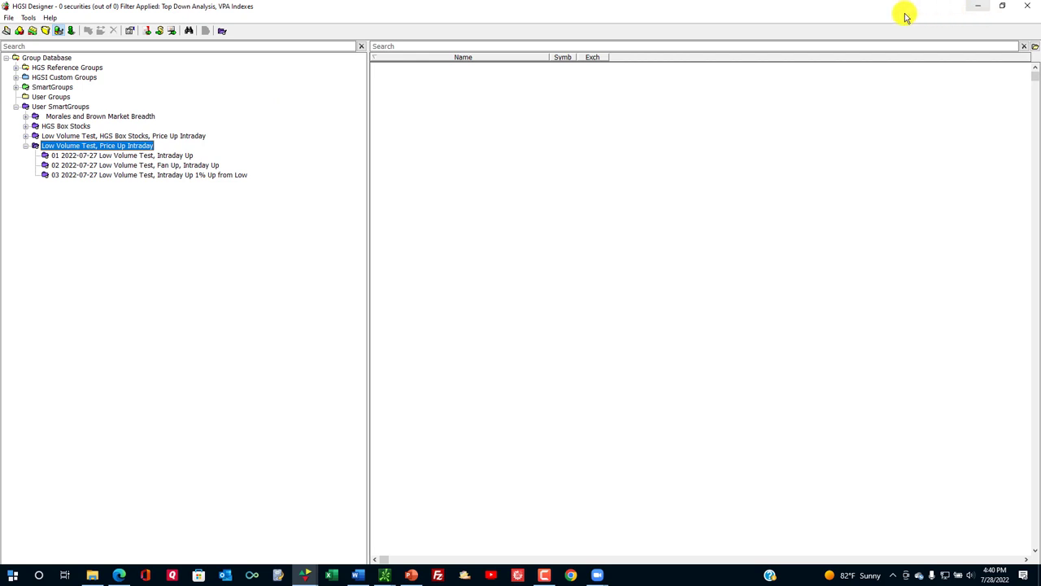
click(981, 7)
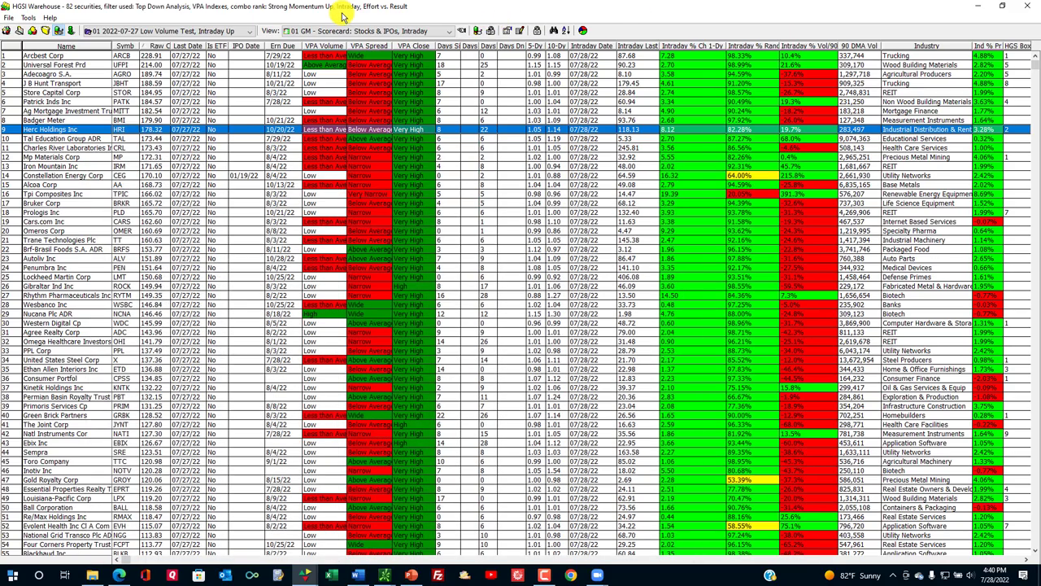
click(977, 8)
click(379, 32)
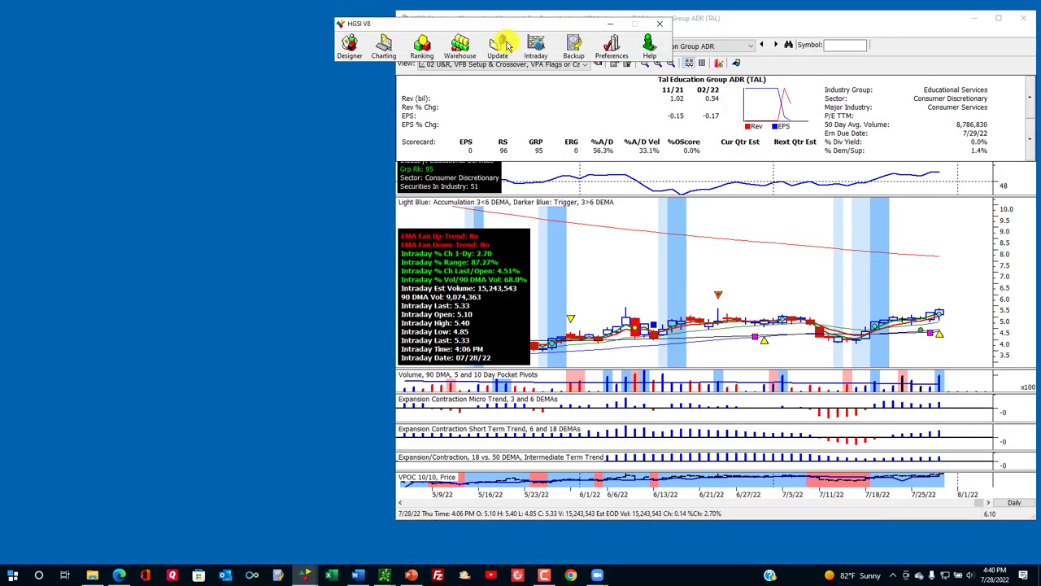
Step: Open the HGSI Add-Ons web page from the program's help options and expand the Gil Morales add-on section
click(651, 57)
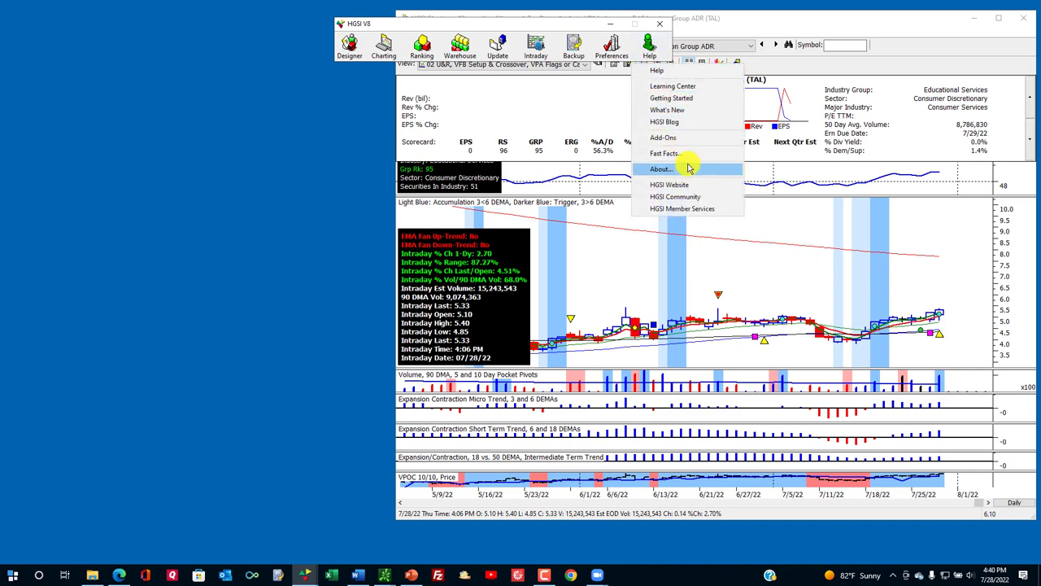
click(688, 139)
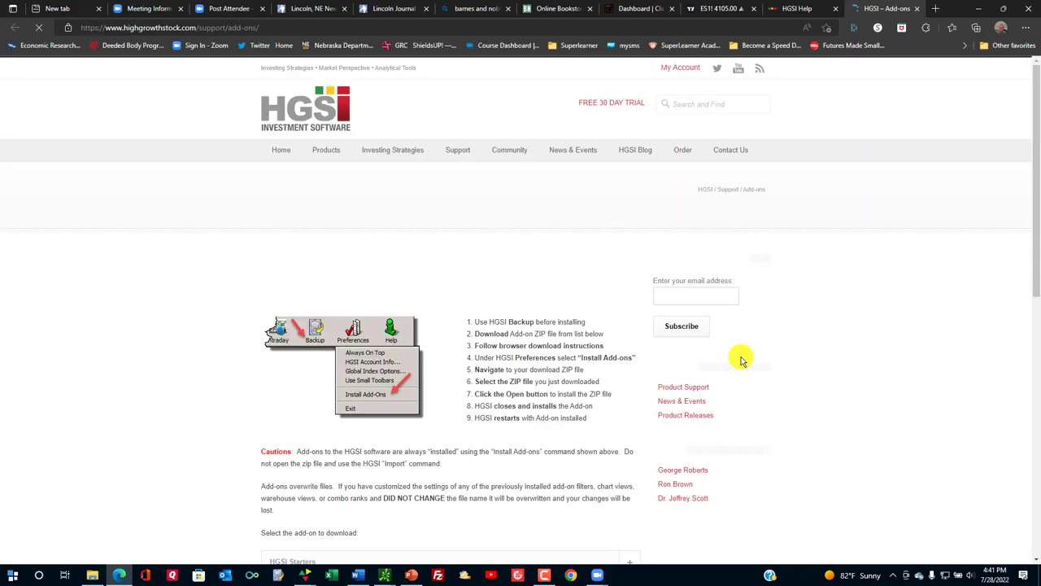
scroll(638, 380, down, 7)
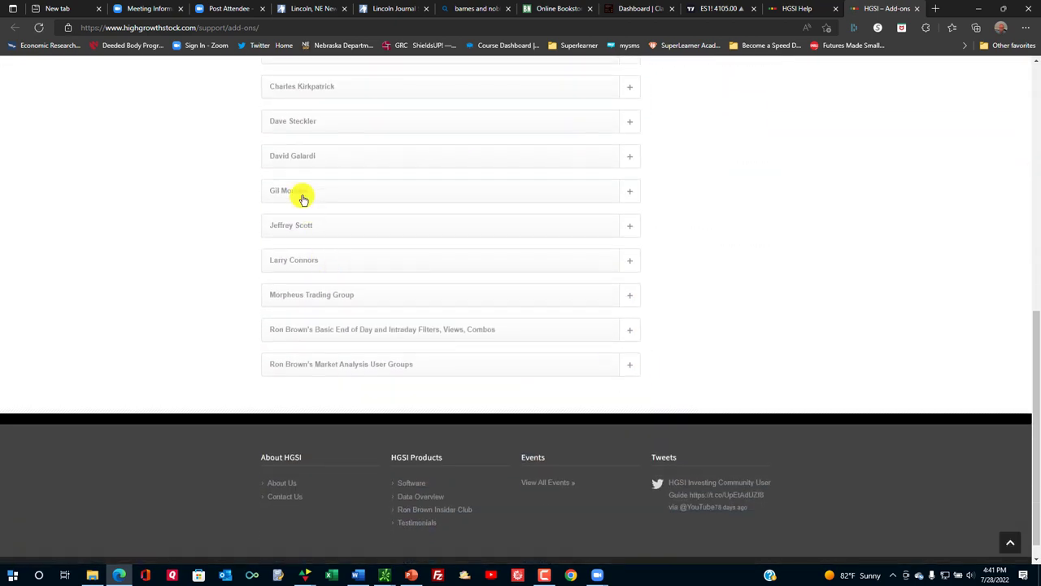
click(295, 190)
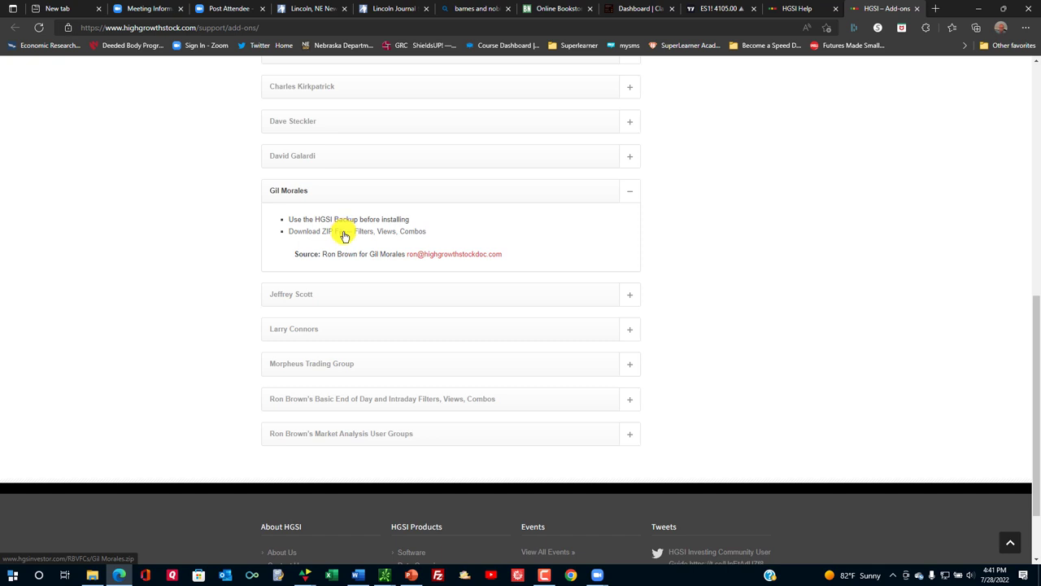
Step: Download the Gil Morales Filters, Views, Combos ZIP file, choose to keep it despite the security warning, and close the browser
click(344, 234)
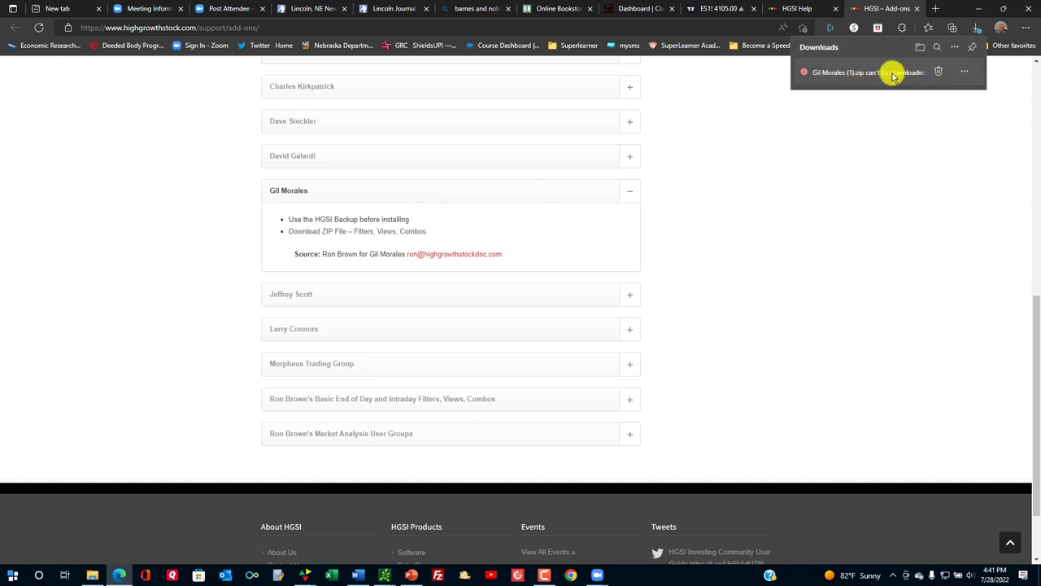
click(963, 75)
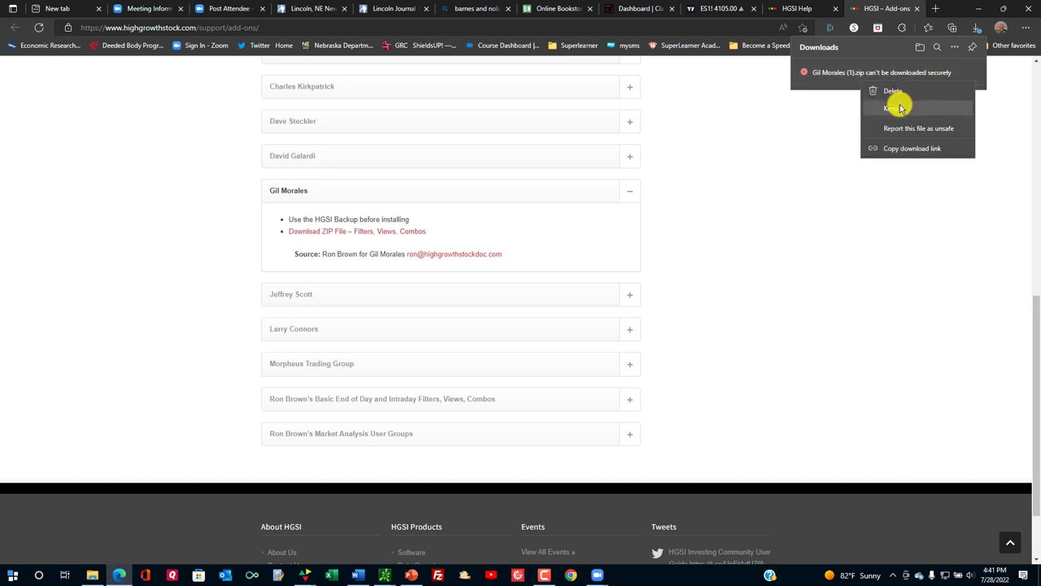
click(900, 107)
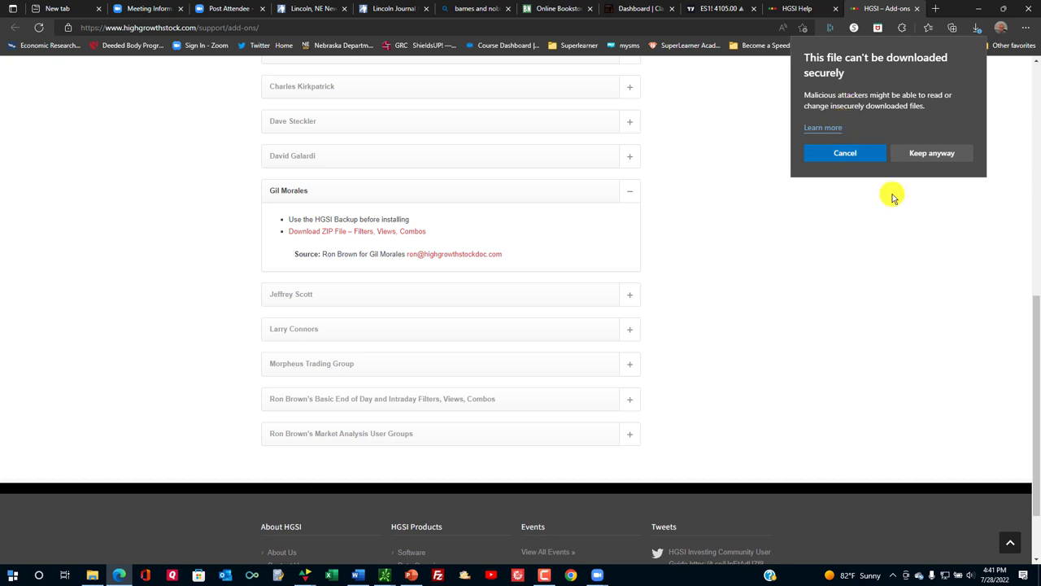
click(913, 154)
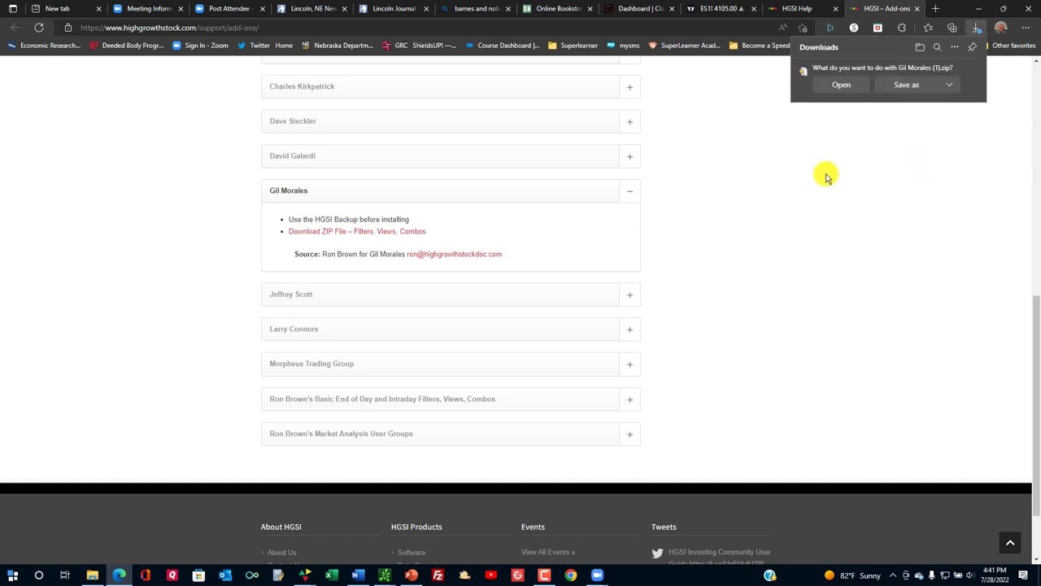
click(1027, 8)
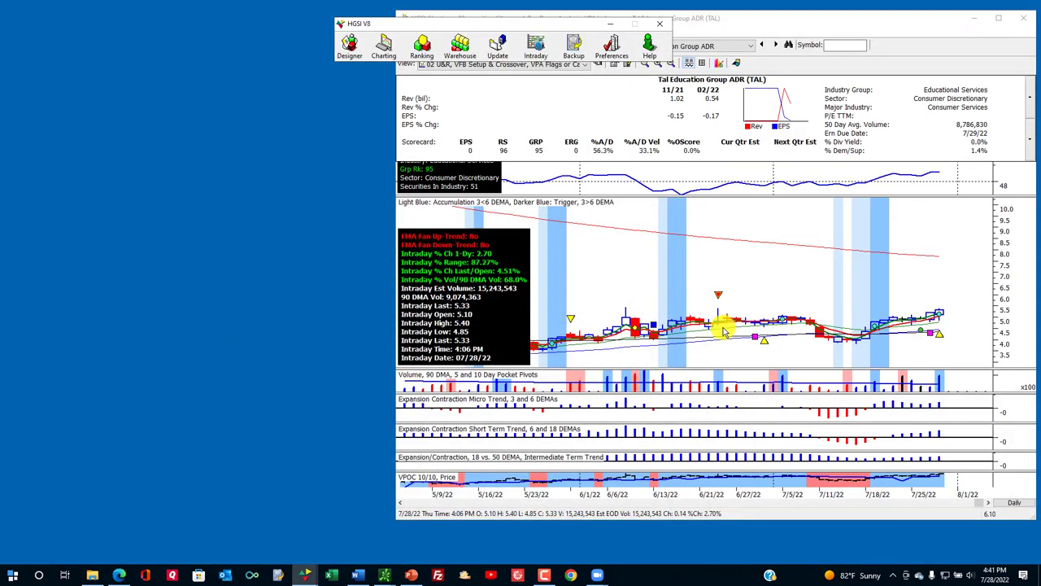
Step: Open the Designer and bring up the Warehouse, showing All Securities with no filter in the 01 GM - Scorecard: Stocks & IPOs, Intraday view
click(348, 45)
click(57, 164)
click(25, 146)
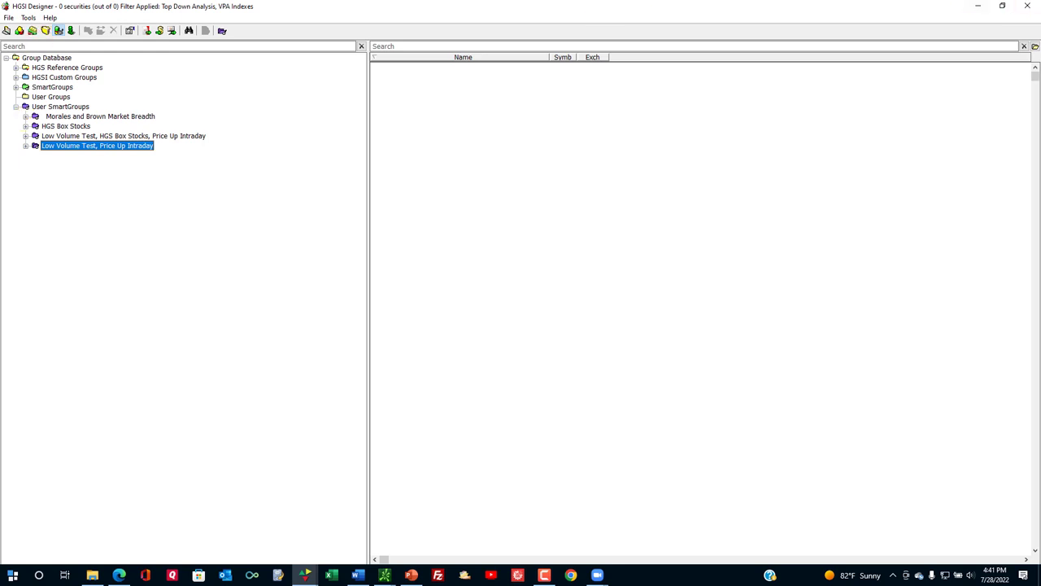
click(59, 30)
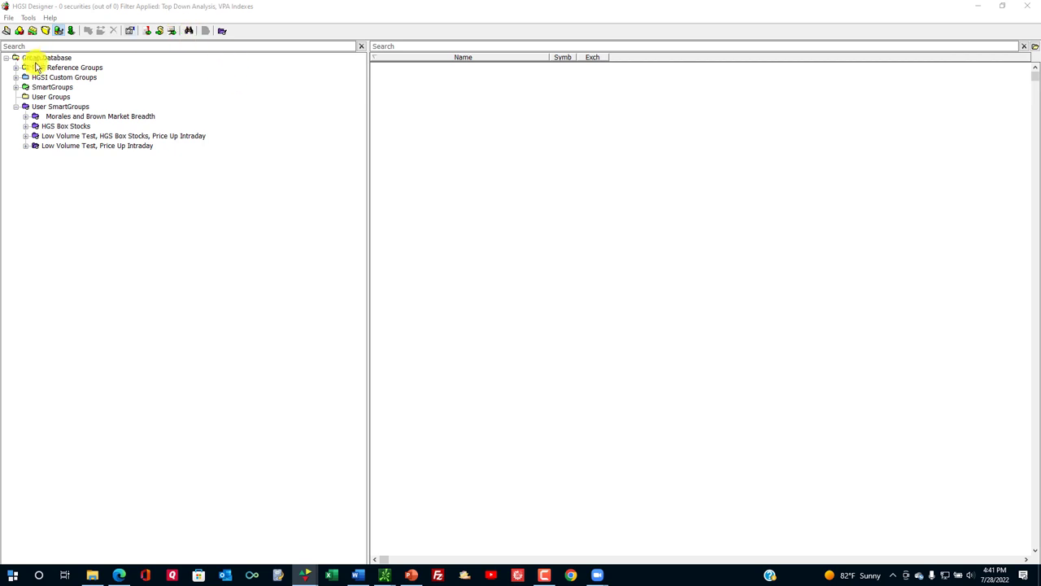
click(32, 32)
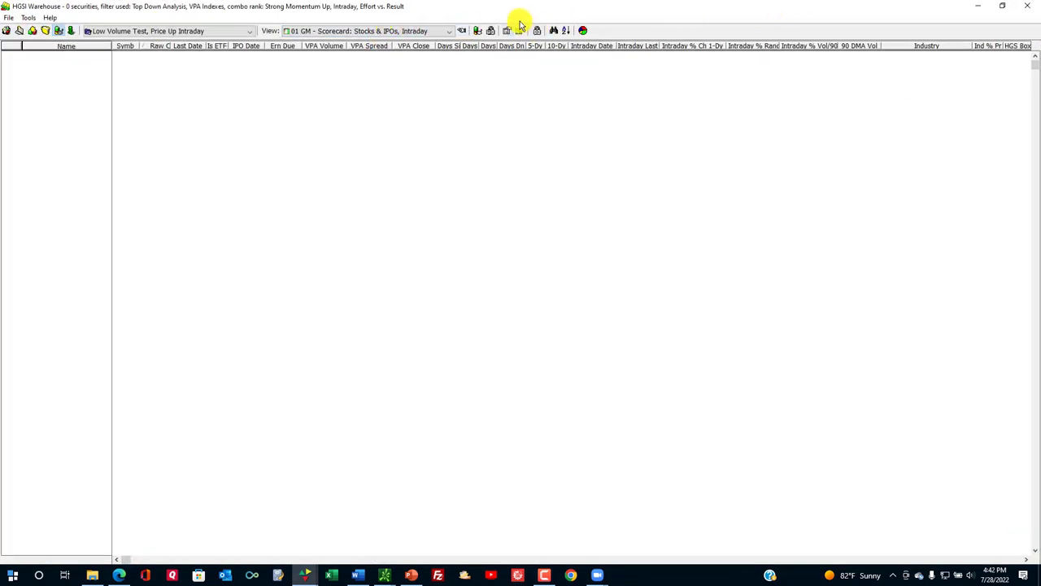
click(520, 29)
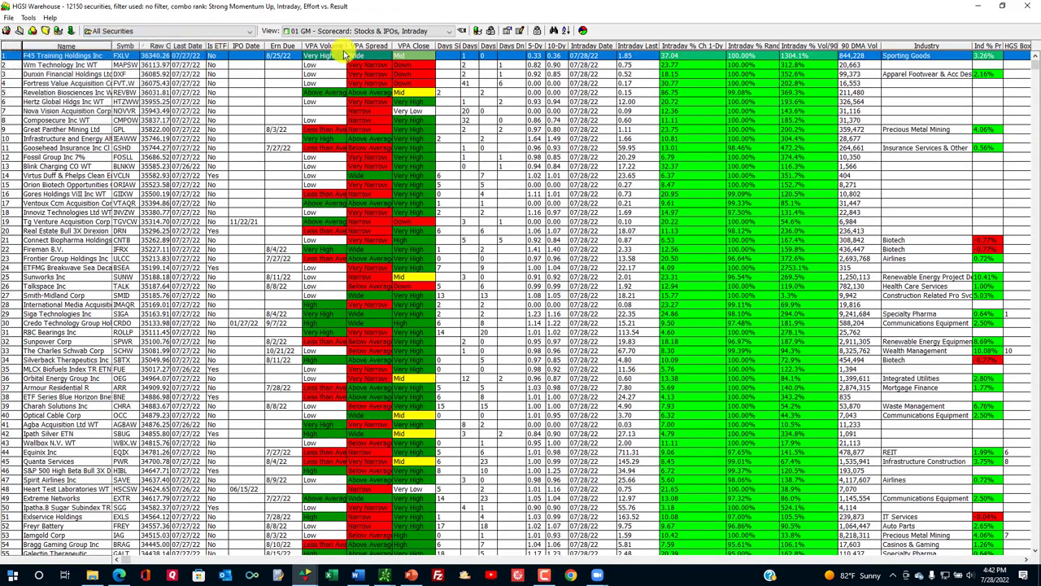
Step: Open the quick view list, expand 01 Undercut & Rally, and apply the 01 U&R Fan Up 3<6 DEMAs Intraday view followed by its EOD version
click(462, 31)
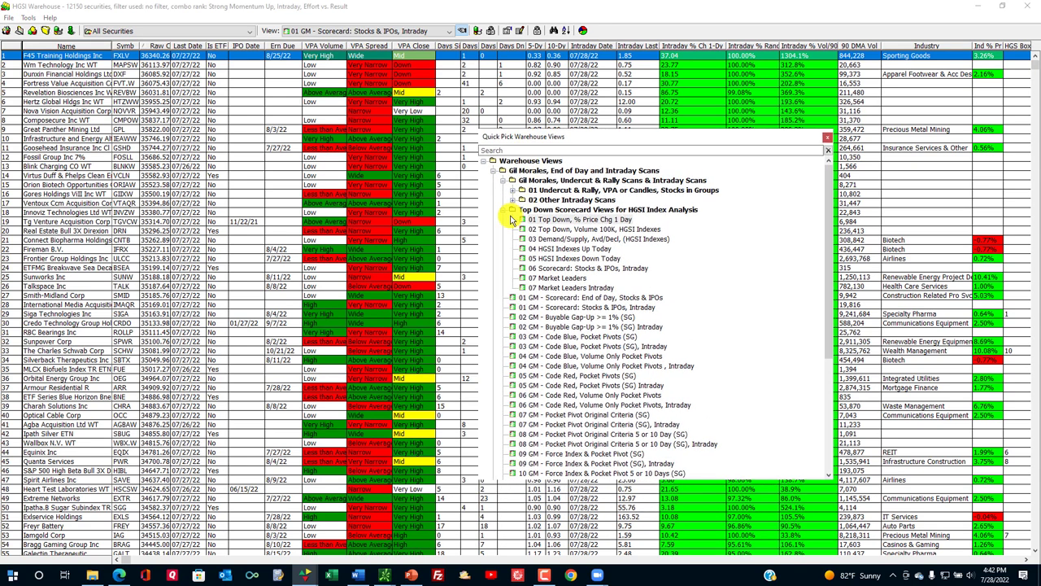
click(512, 210)
click(515, 192)
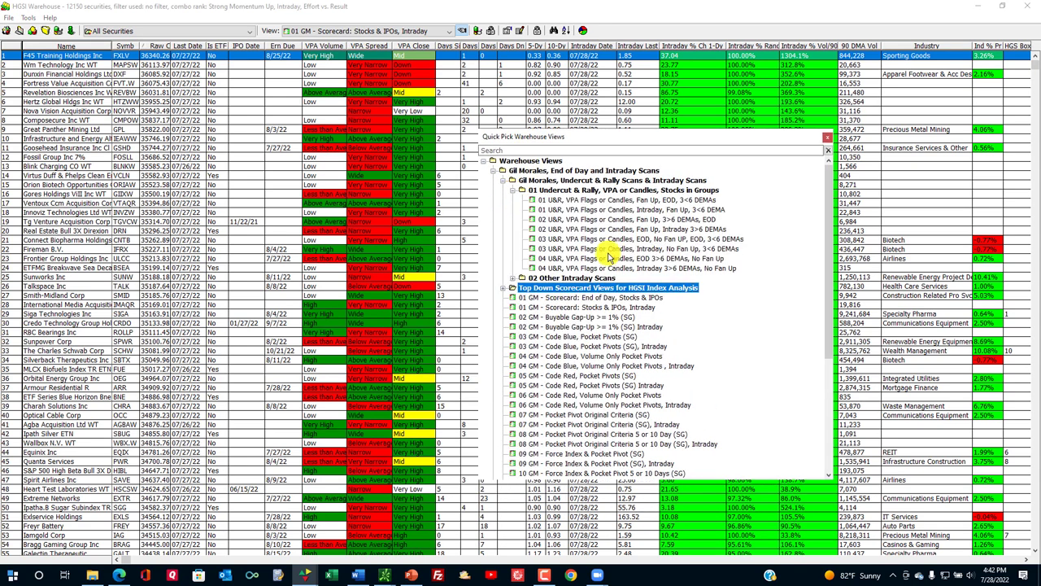
click(651, 210)
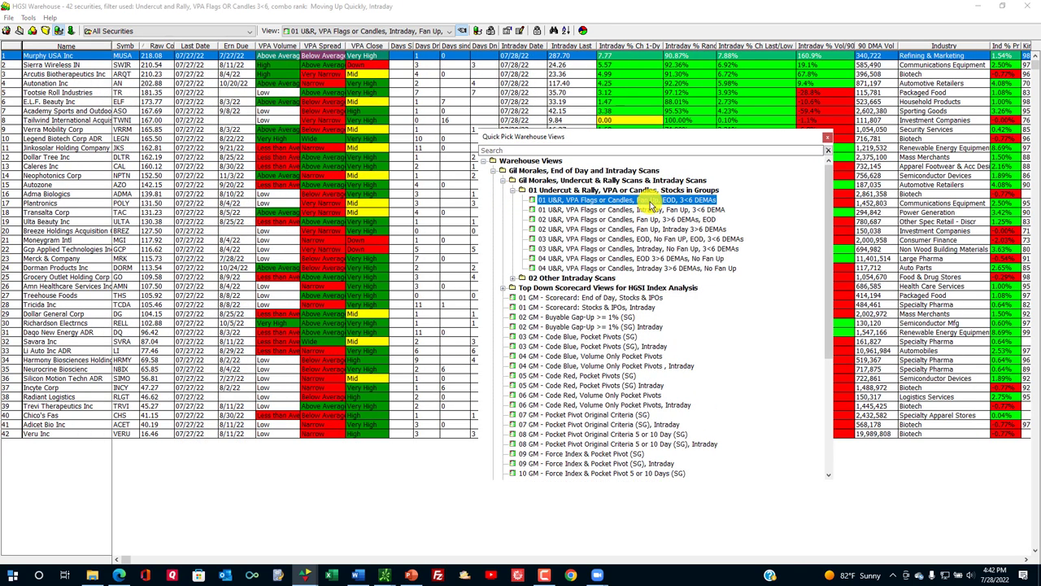
click(679, 196)
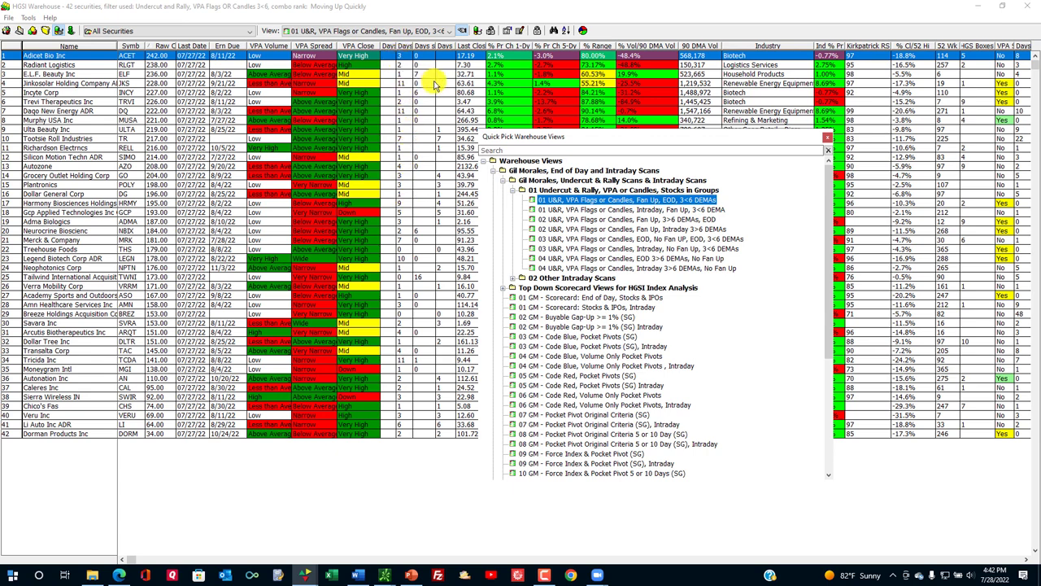
Step: Move the quick view list lower and compare the 01 U&R Fan Up EOD and Intraday 3<6 DEMA views, finishing on Intraday
drag(491, 138, 462, 232)
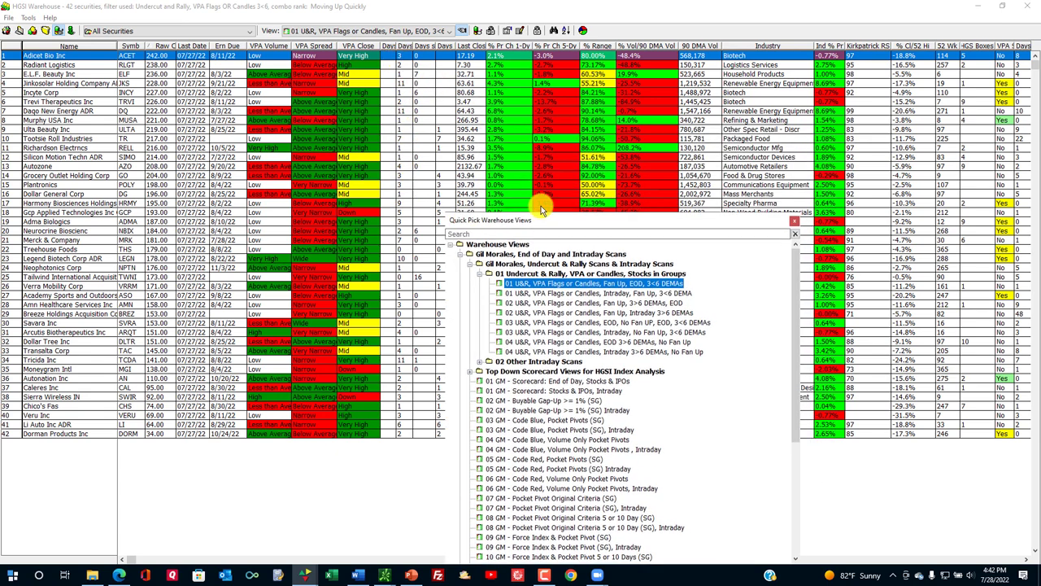
click(612, 294)
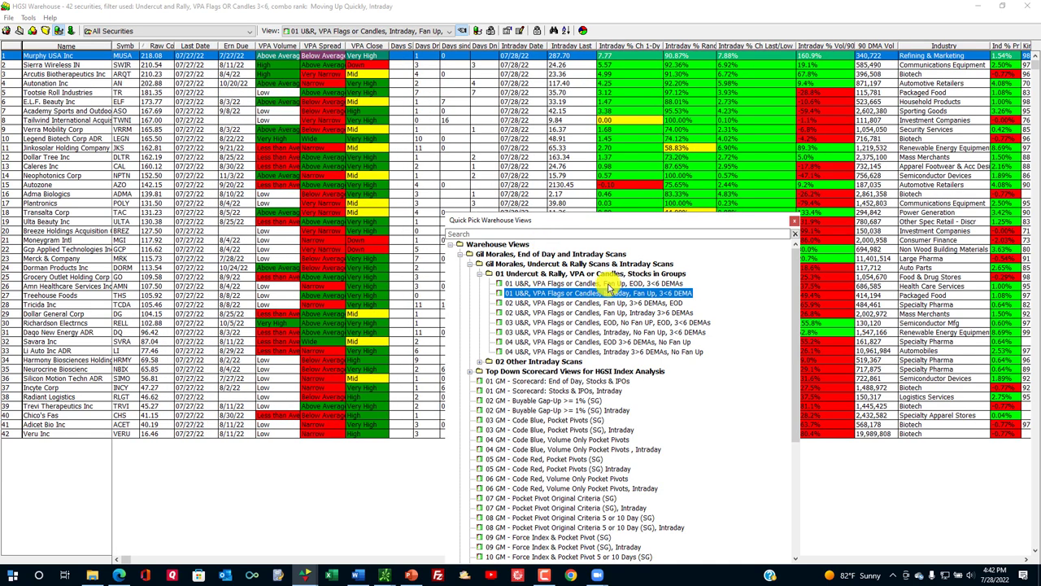
click(606, 284)
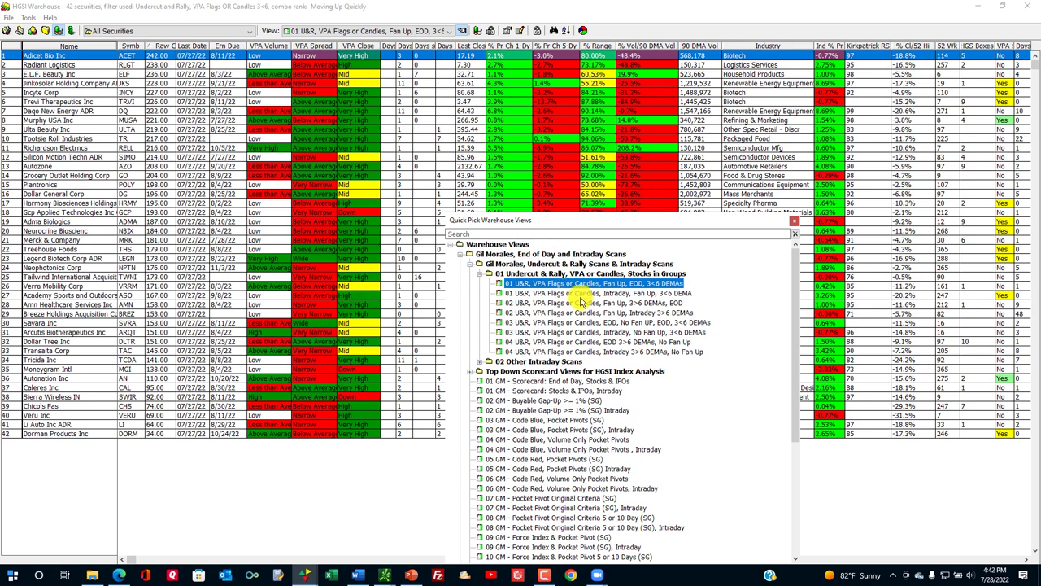
click(582, 295)
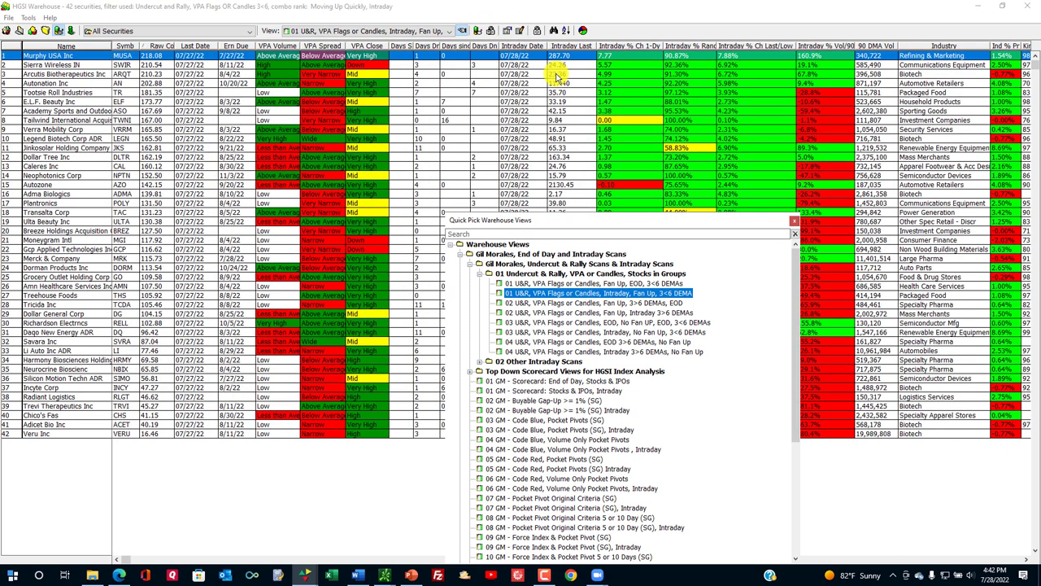
Step: View the Sierra Wireless, Autonation and Legend Biotech charts from the 01 U&R Intraday list in the Warehouse
click(50, 64)
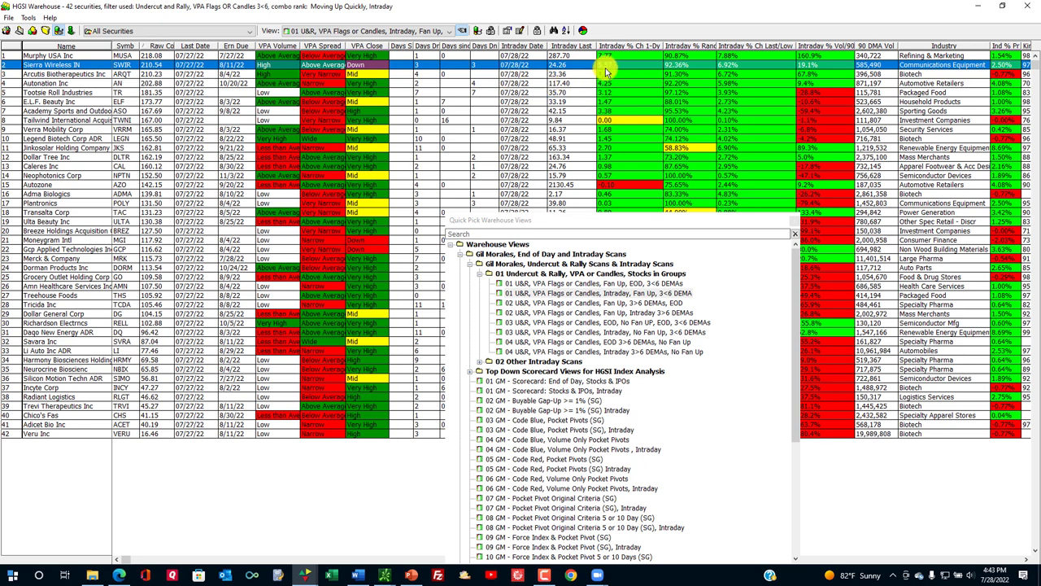
double_click(419, 65)
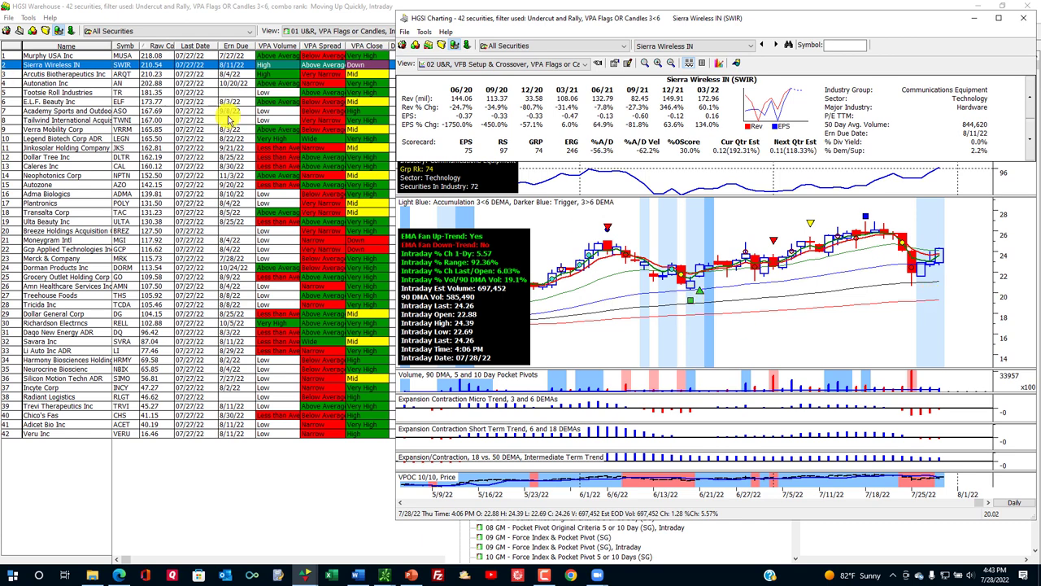
click(122, 74)
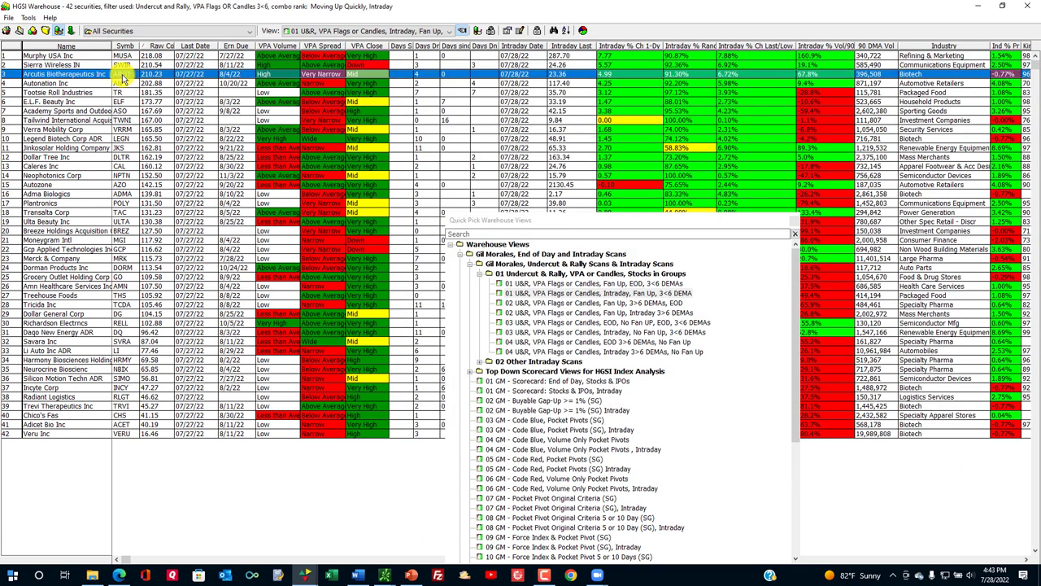
click(297, 83)
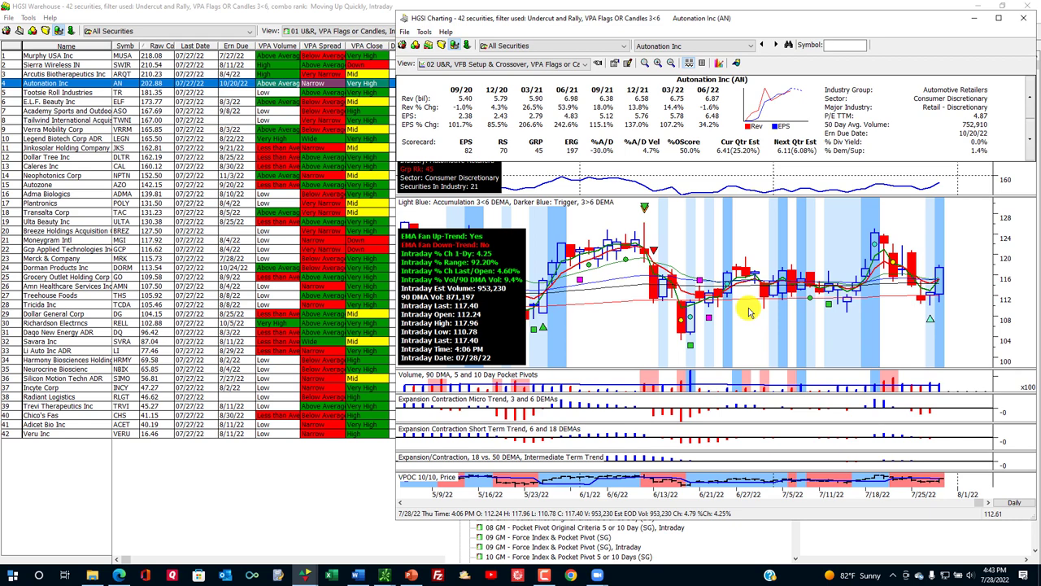
click(173, 110)
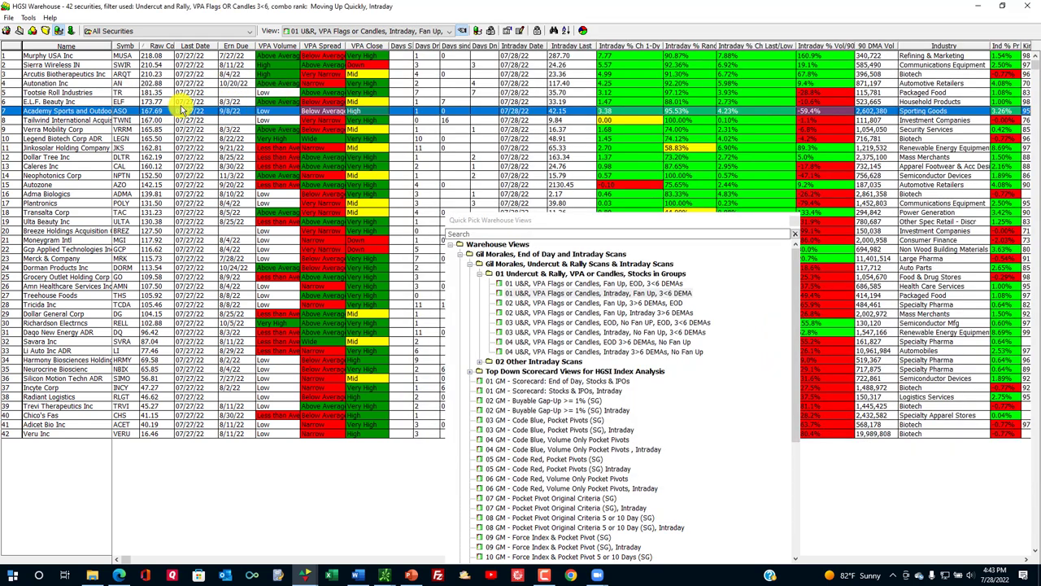
click(420, 140)
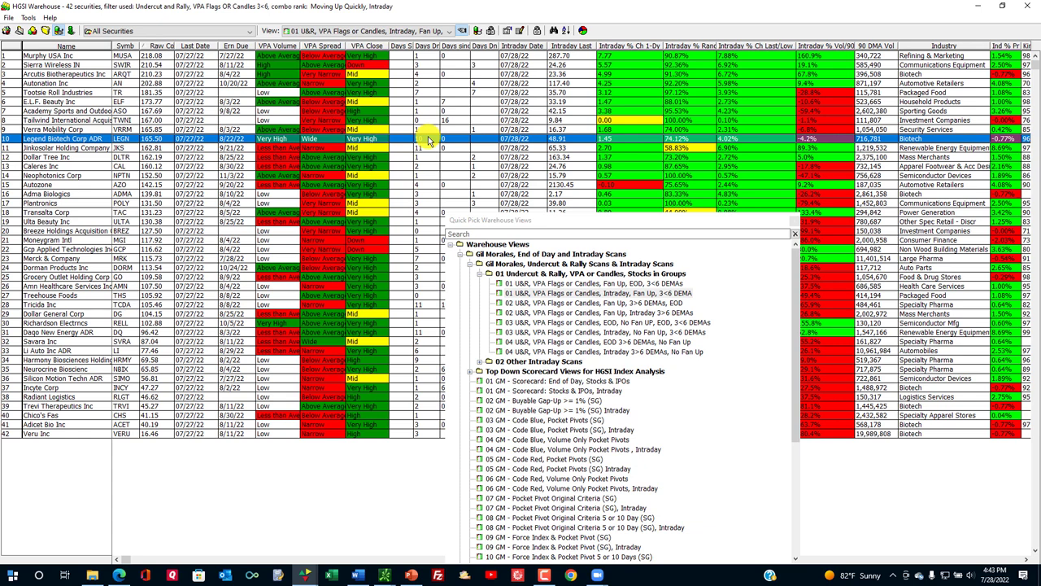
double_click(428, 139)
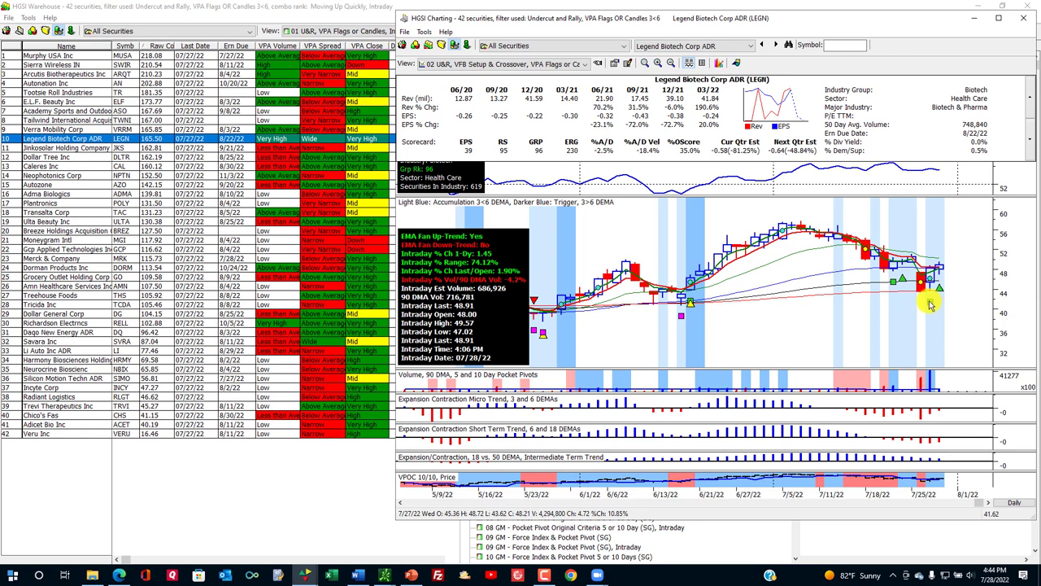
Step: Maximize the Legend Biotech chart and set its Volume Price Analysis indicator to display the VPA analysis in the chart window's upper corner
click(999, 18)
click(772, 30)
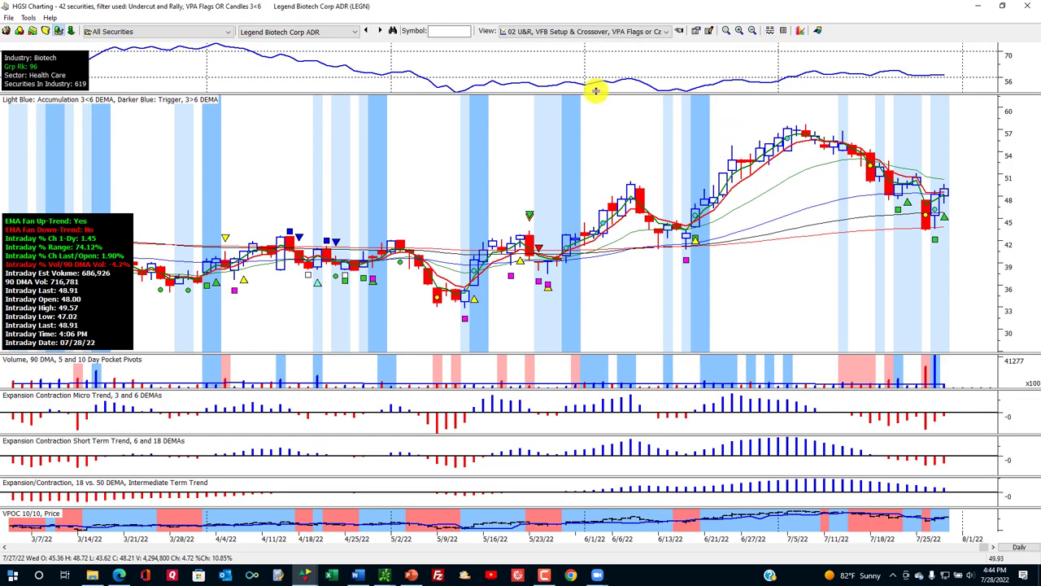
right_click(587, 137)
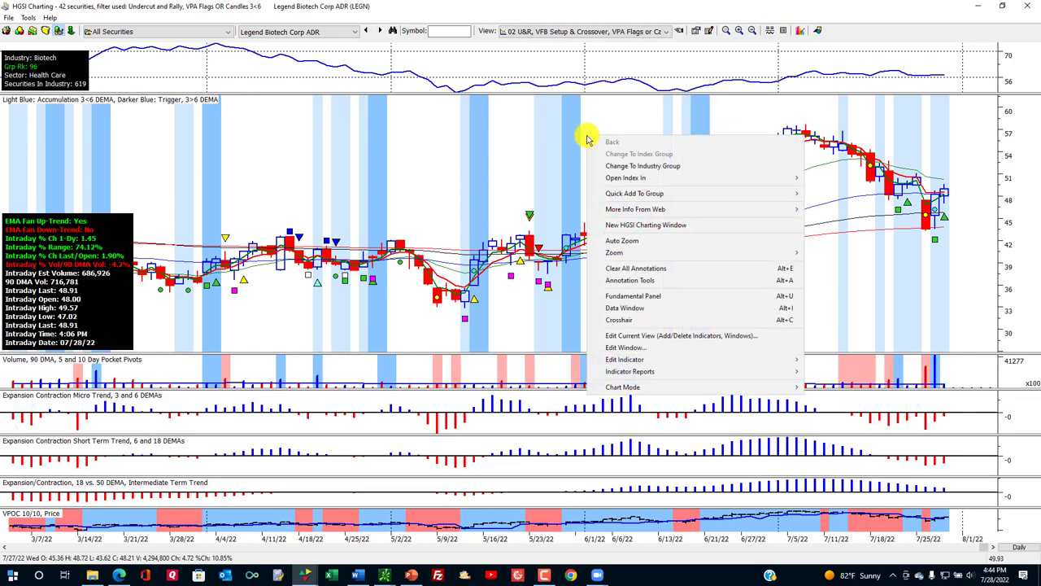
mouse_move(642, 362)
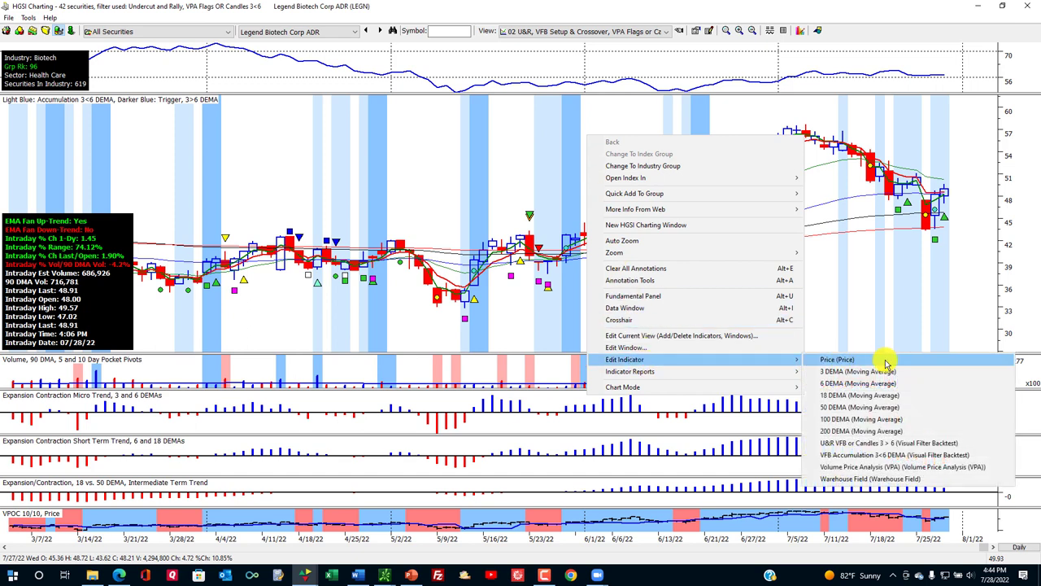
click(899, 467)
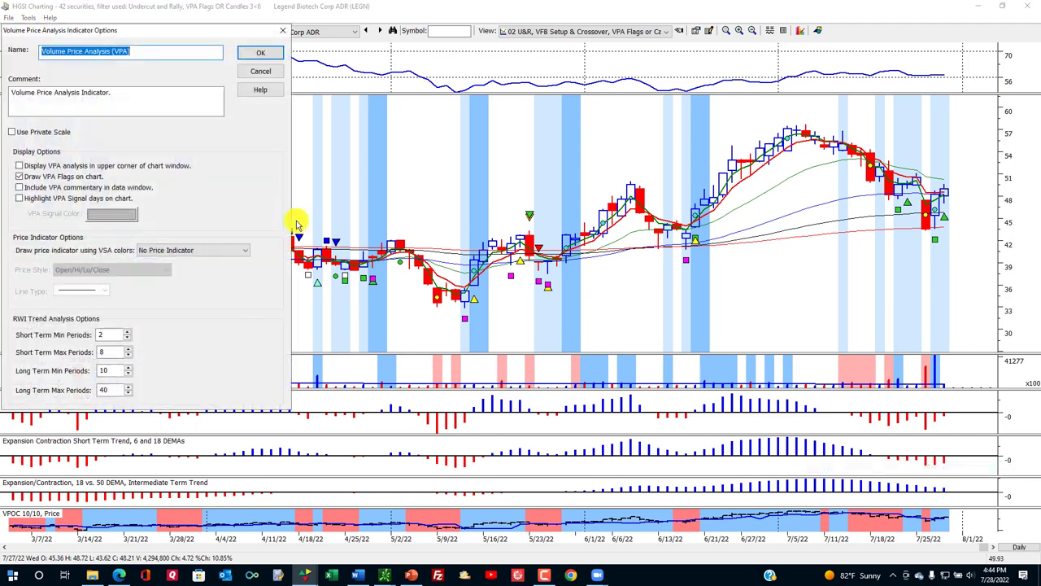
click(19, 165)
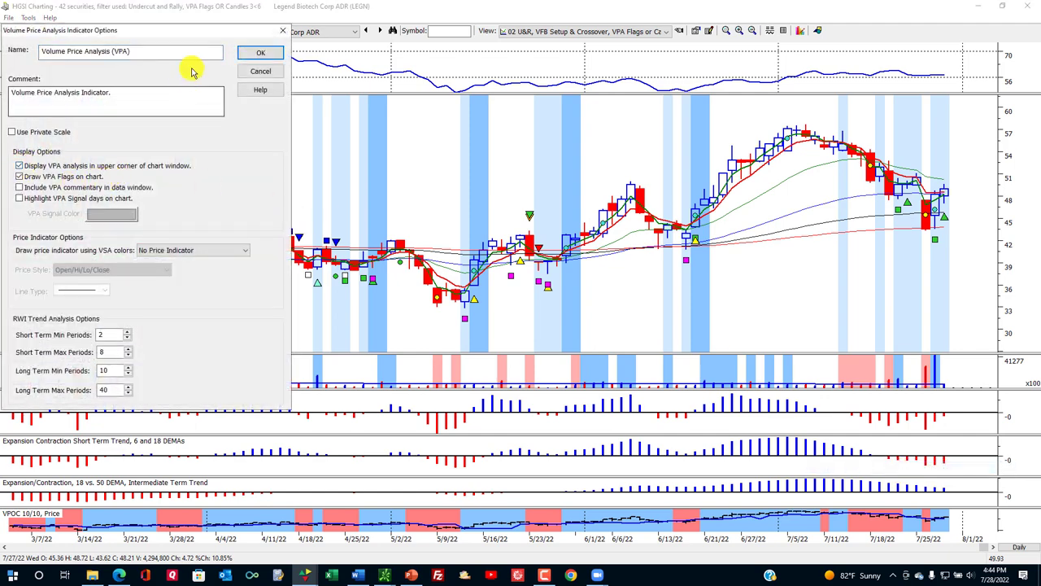
click(245, 53)
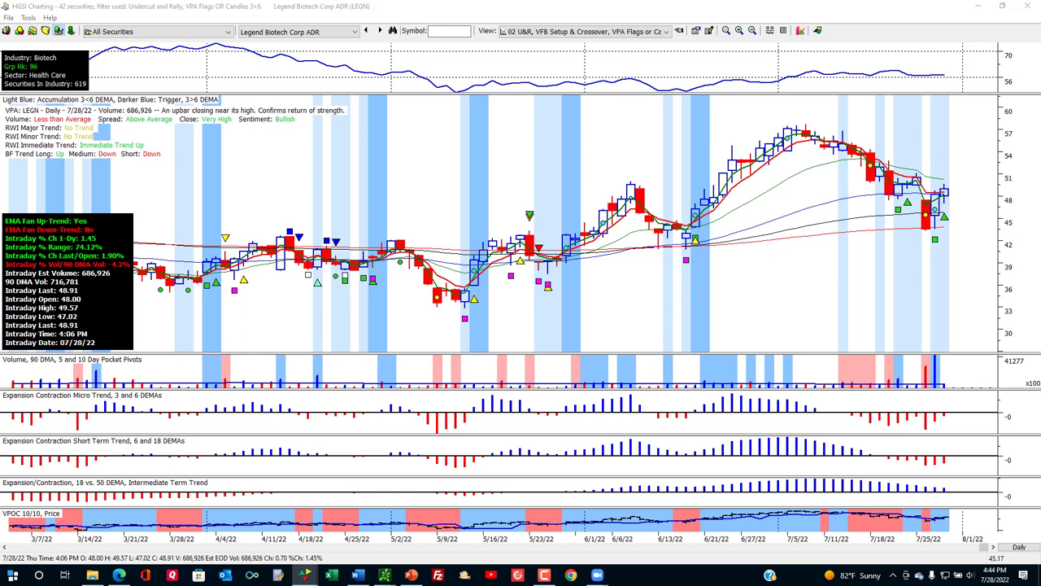
Step: Return to the Warehouse and alternate between the 01 U&R Fan Up 3<6 DEMA EOD and Intraday views, ending on Intraday
click(31, 30)
click(584, 284)
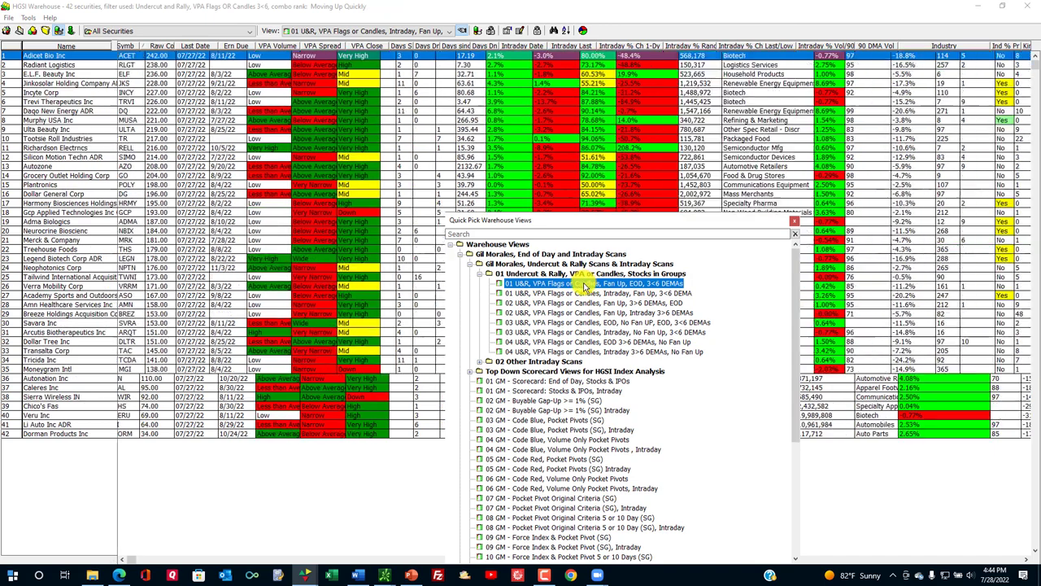
click(592, 294)
click(597, 284)
click(598, 293)
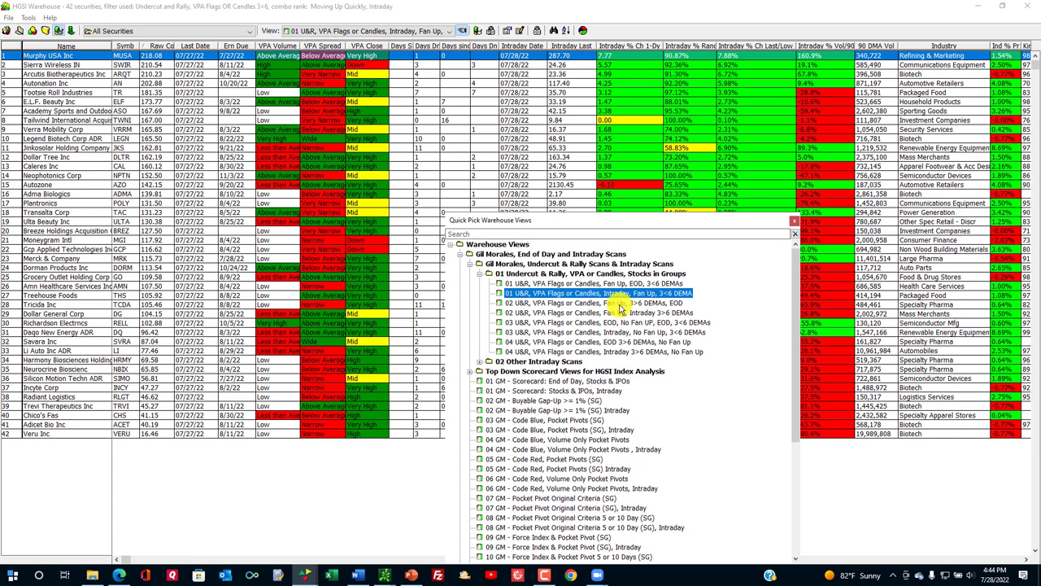
Step: Apply the 02 U&R Fan Up 3>6 DEMAs EOD view and its Intraday version, and view the Exlservice Holdings chart
click(620, 303)
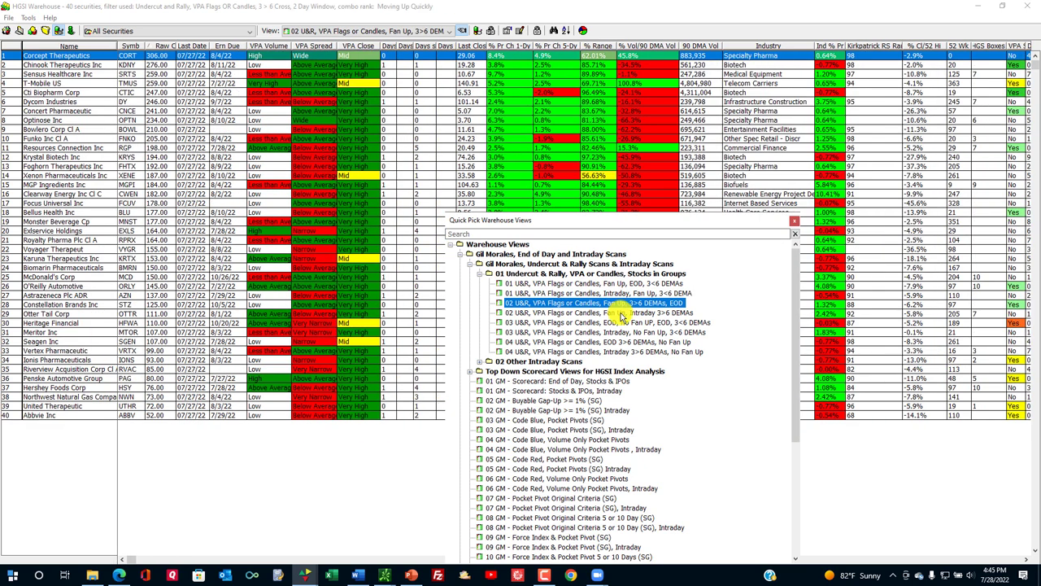
click(621, 313)
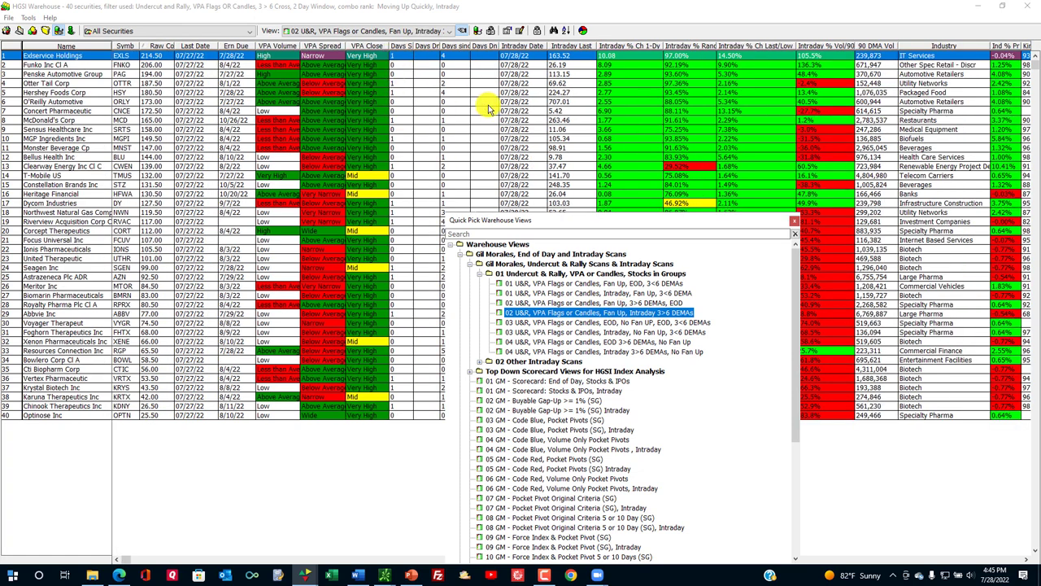
double_click(417, 62)
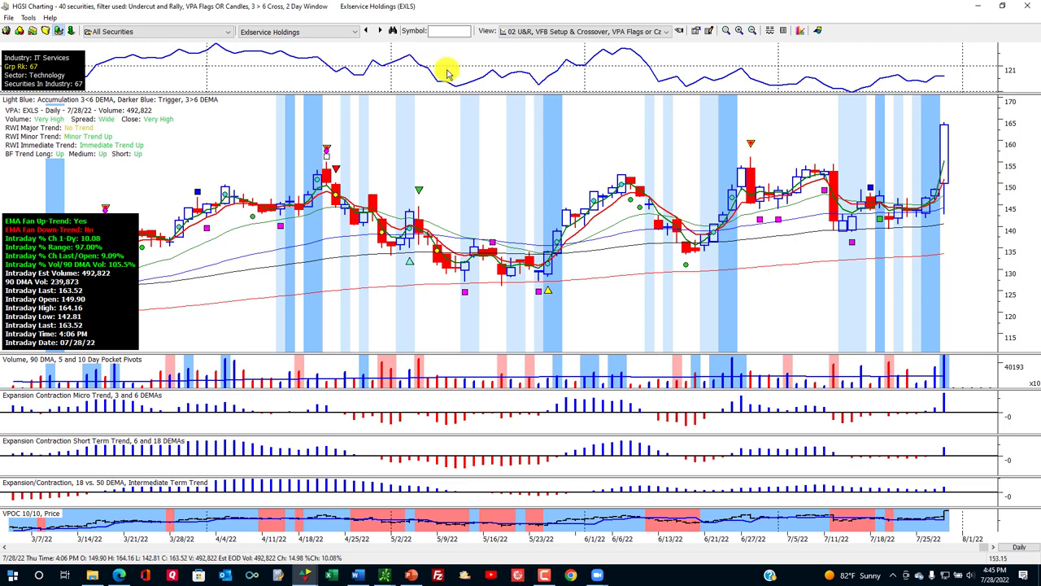
Step: Examine the 7/26/22 bar on the Exlservice Holdings chart, and return to the Warehouse list to select Funko Inc Cl A
click(927, 207)
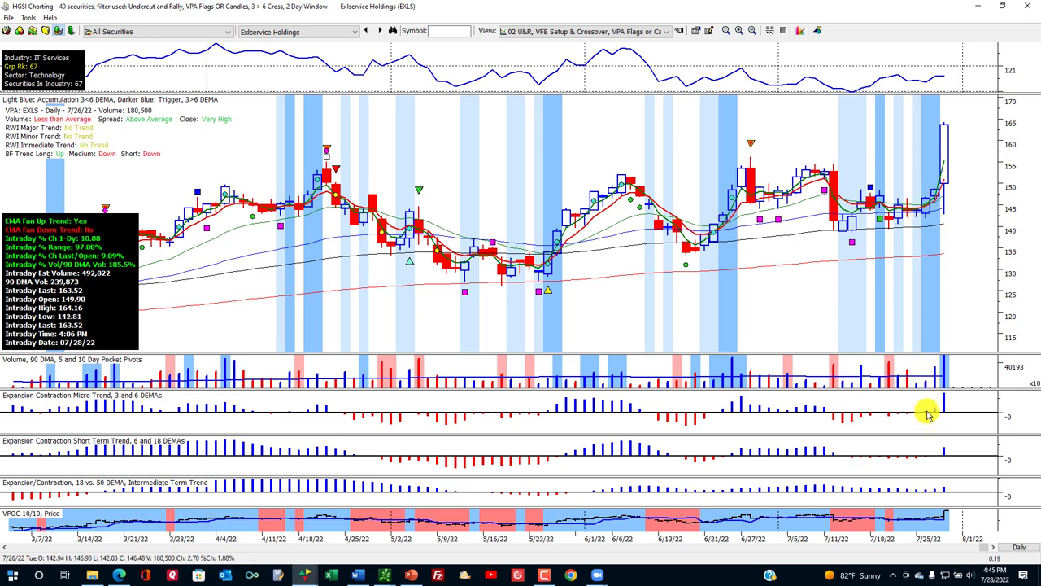
click(45, 30)
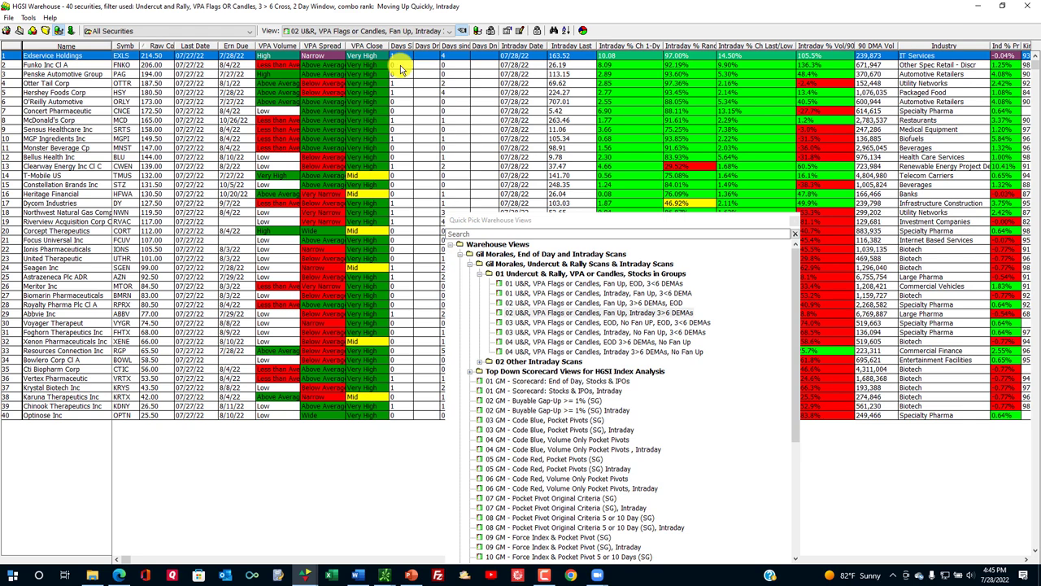
click(399, 65)
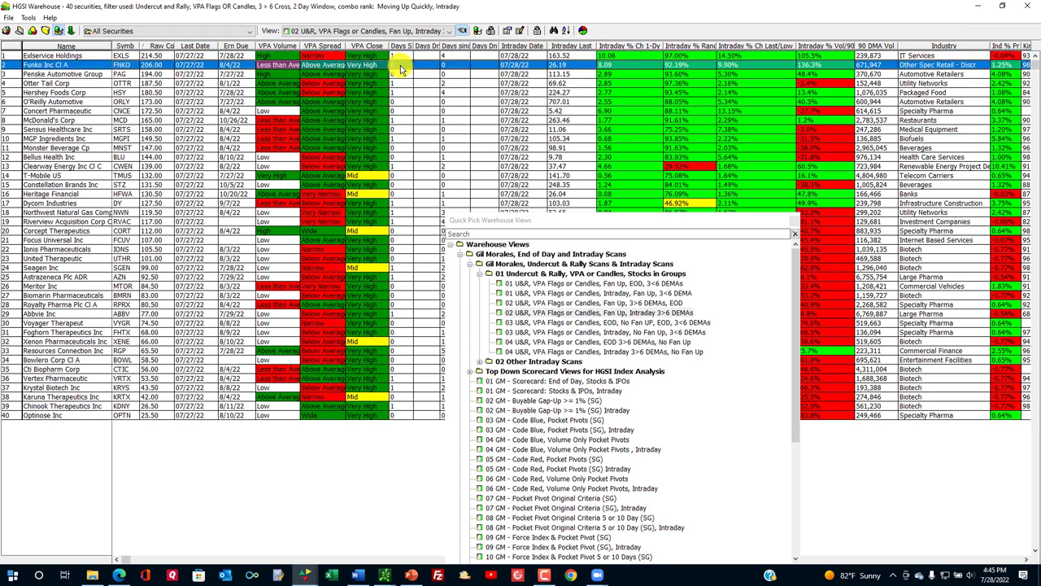
Step: Apply the 01 U&R Intraday, Fan Up, 3<6 DEMA and 03 U&R EOD, No Fan Up views, ending on 02 U&R Fan Up, Intraday 3>6 DEMAs
click(573, 294)
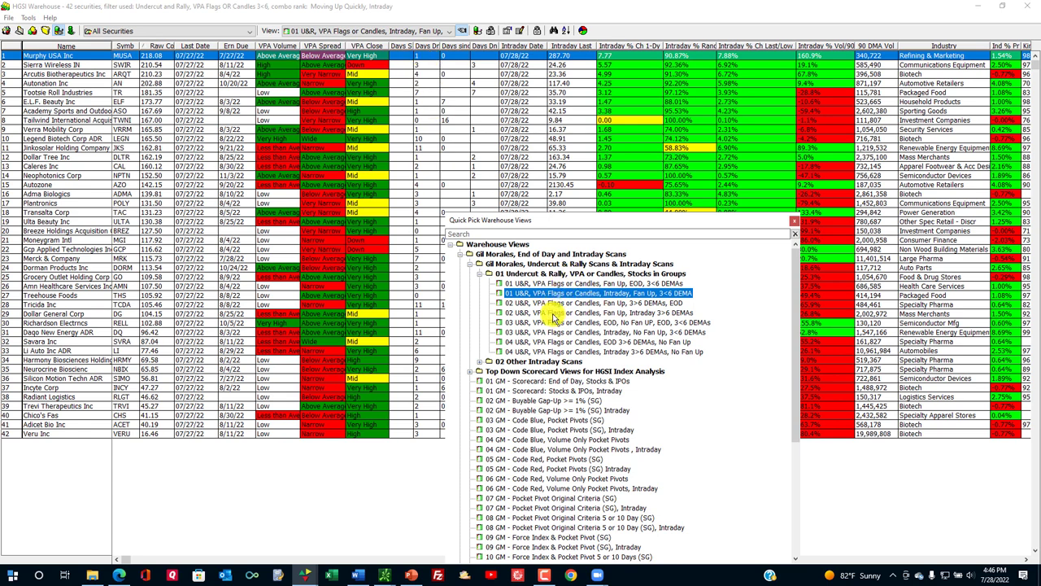
click(555, 322)
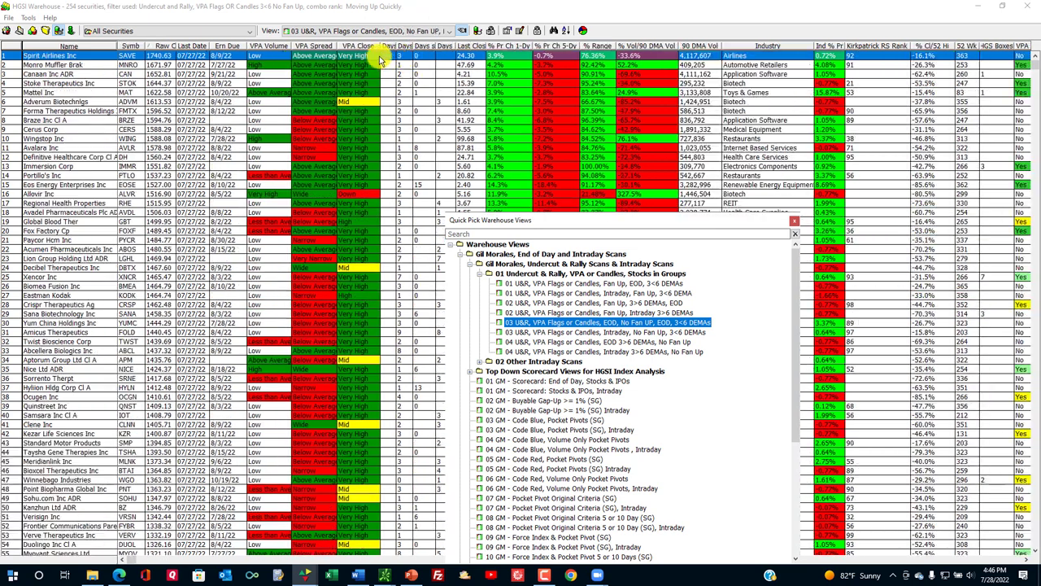
click(537, 312)
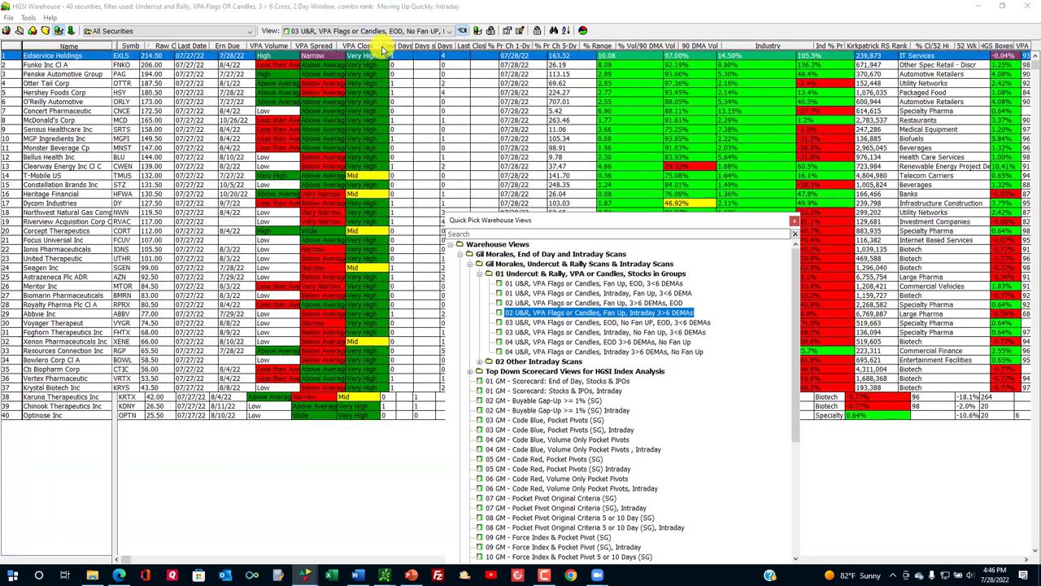
Step: View the Funko Inc Cl A chart from the 02 U&R Intraday list and return to the Warehouse
click(398, 67)
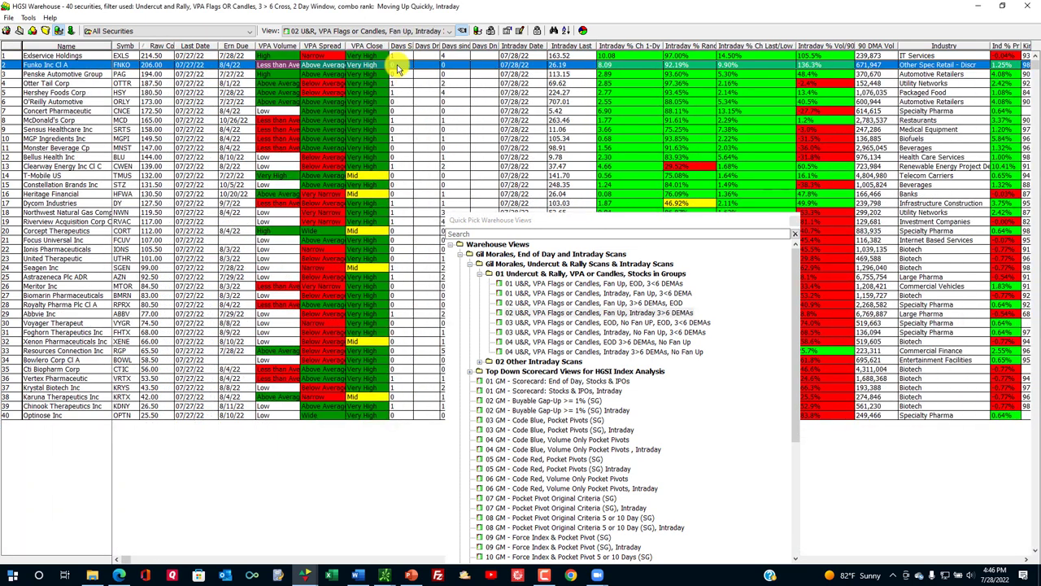
double_click(398, 70)
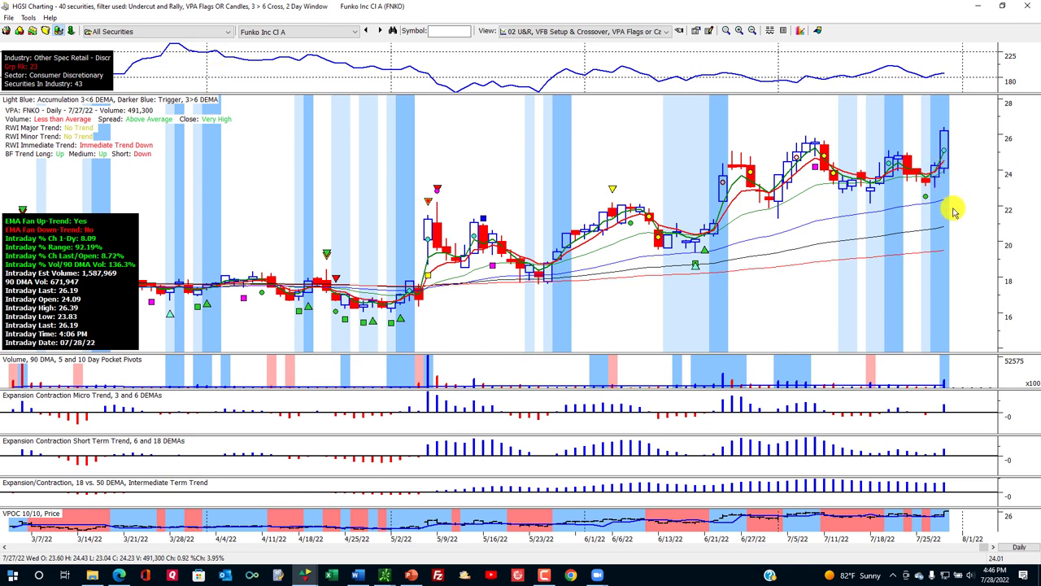
click(31, 34)
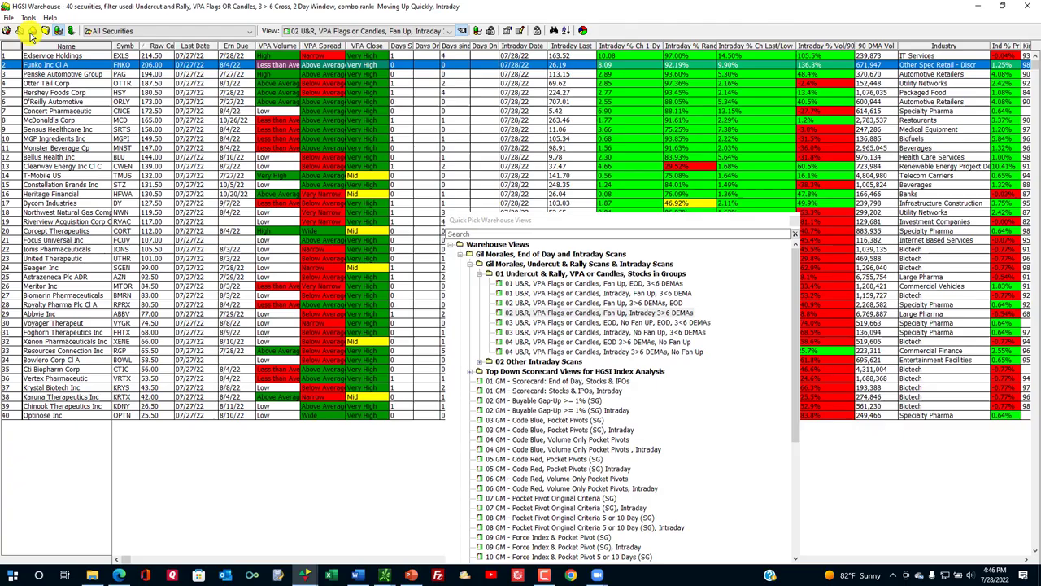
Step: Narrow the Days since VPOC 10/10 Crossover column and view the Bellus Health Inc chart from the list
click(409, 101)
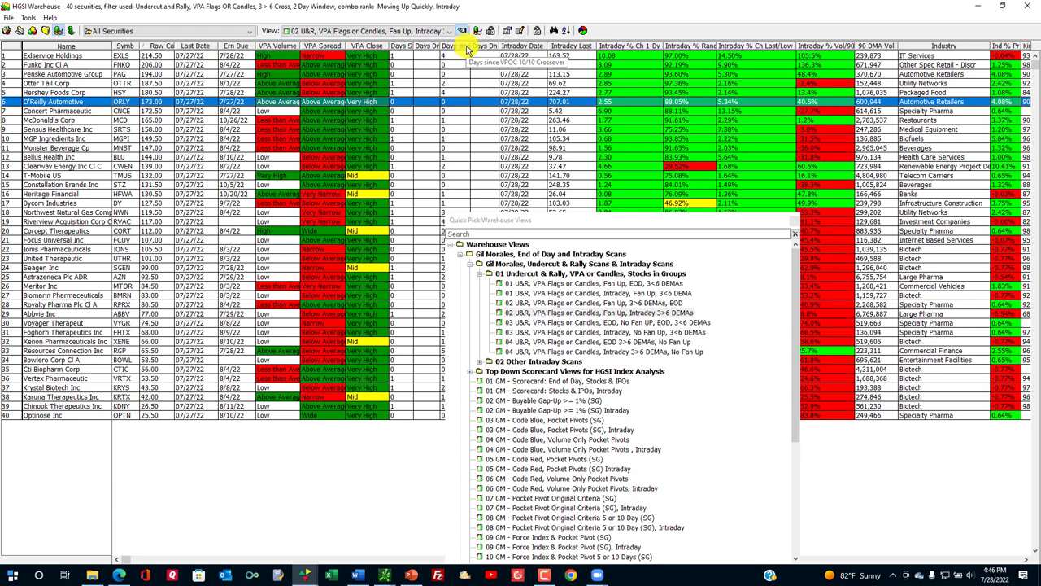
drag(460, 45, 458, 44)
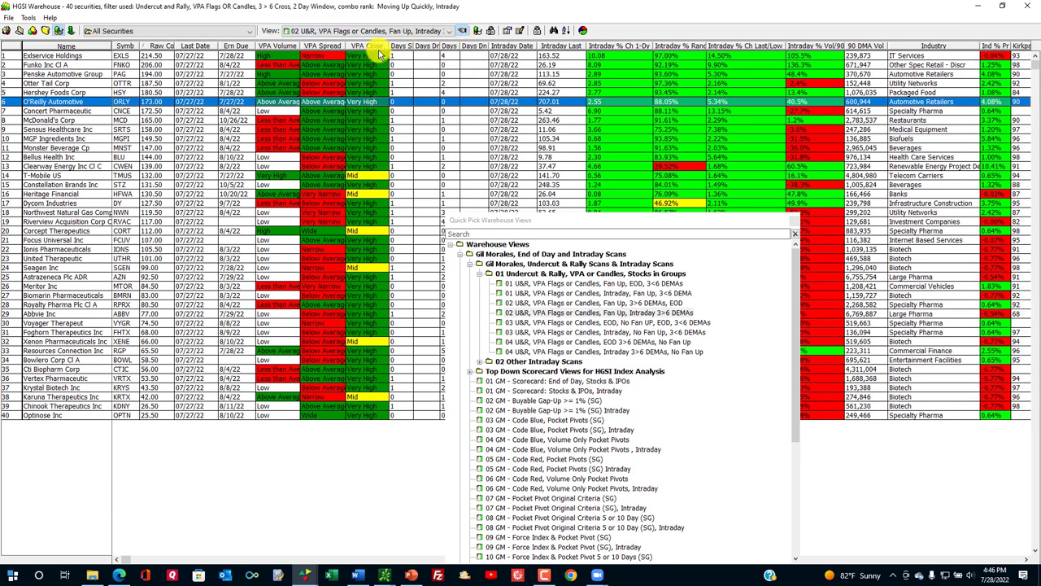
click(405, 185)
double_click(405, 163)
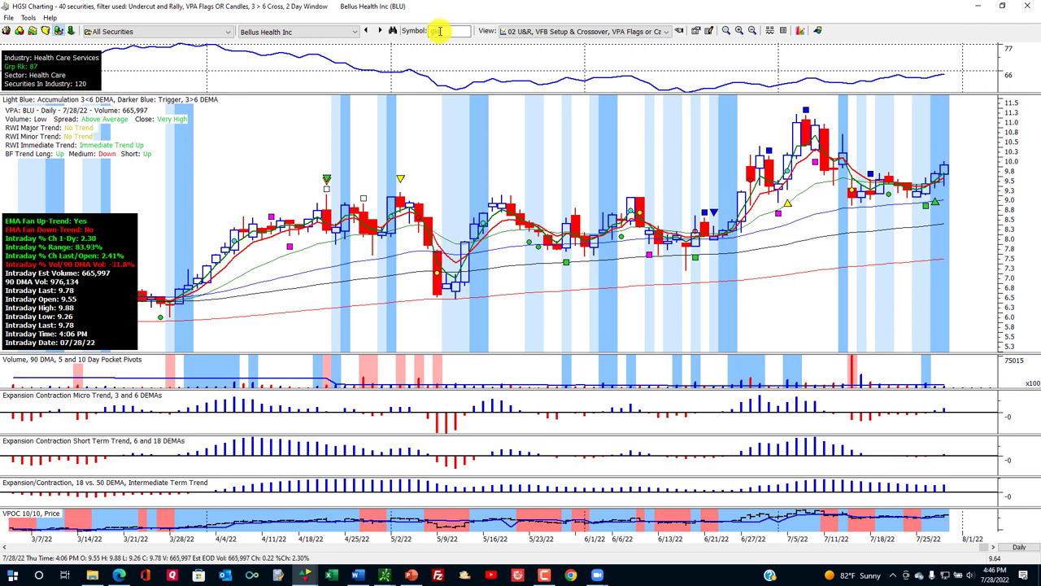
Step: Load the Gold SPDR chart by its symbol gld and examine the VPA analysis of its 7/14/22, 7/19/22 and 7/21/22 bars
click(437, 31)
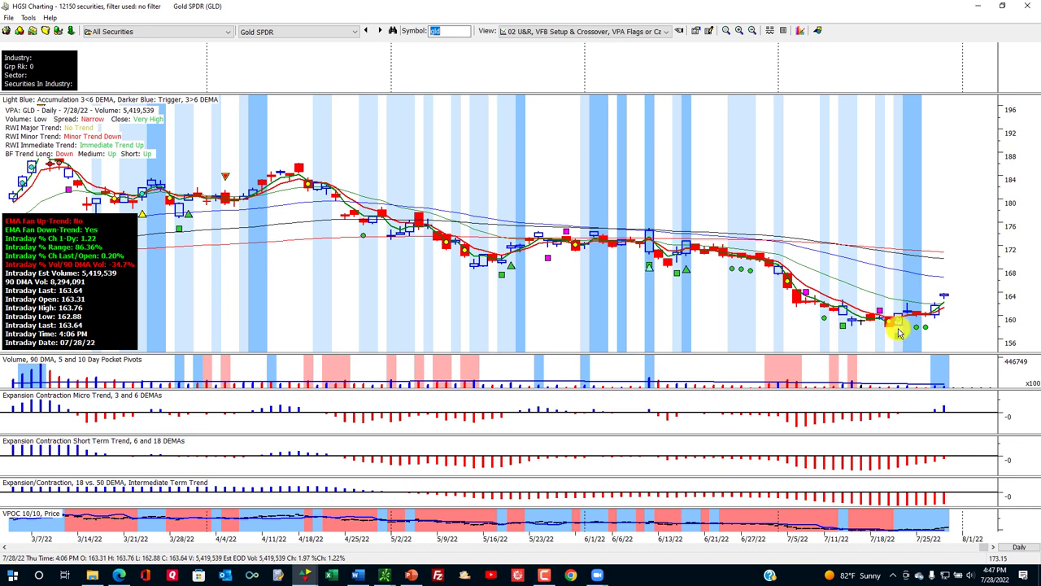
click(897, 326)
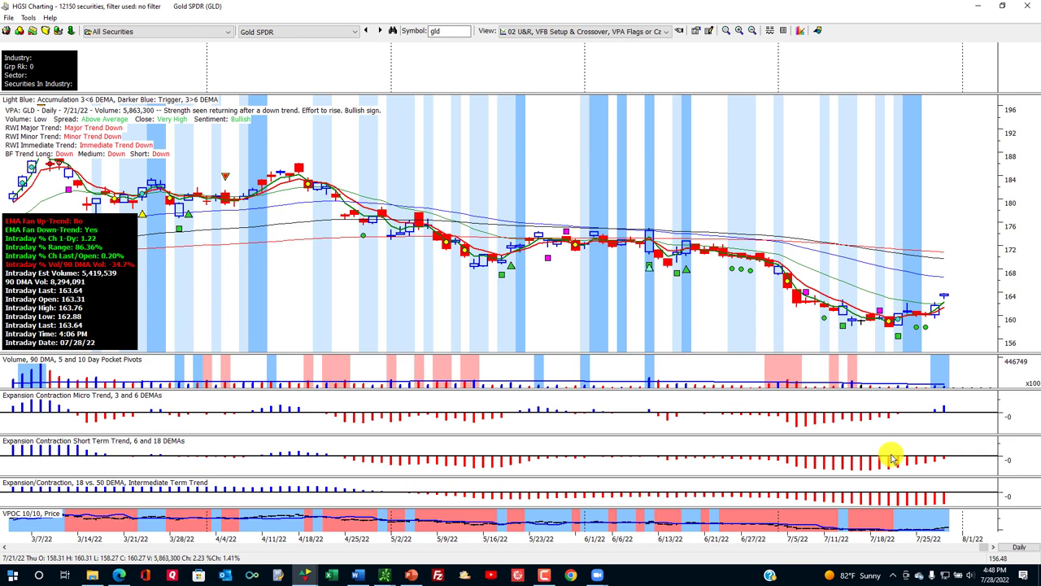
click(740, 30)
click(740, 30)
click(740, 30)
click(740, 30)
click(740, 30)
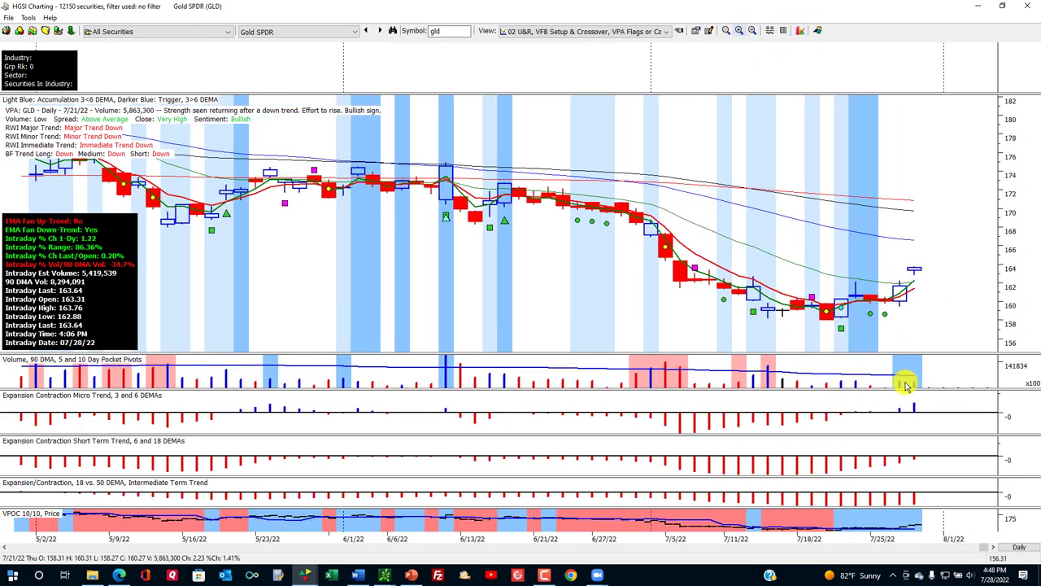
click(768, 326)
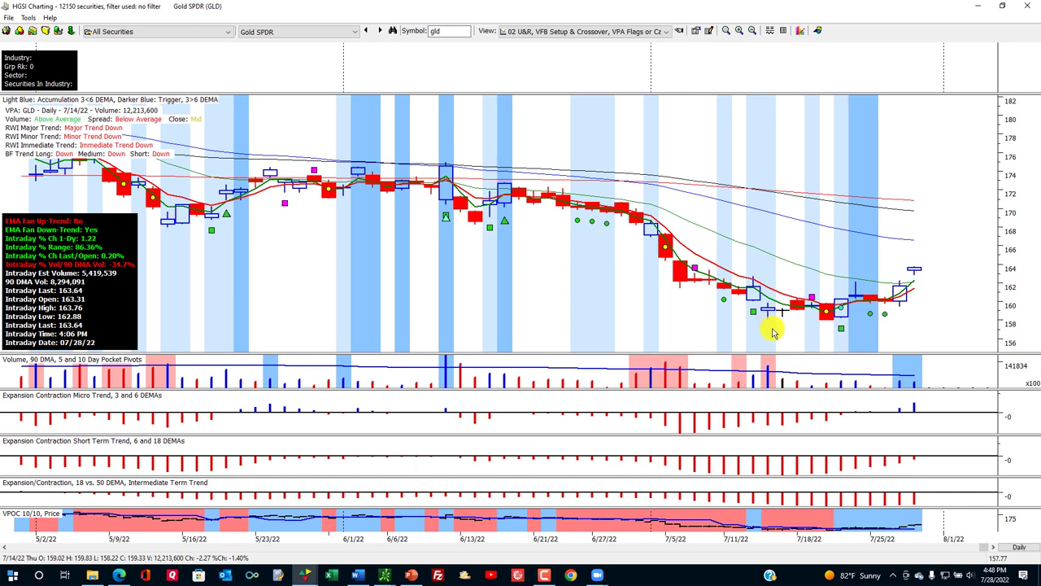
click(815, 333)
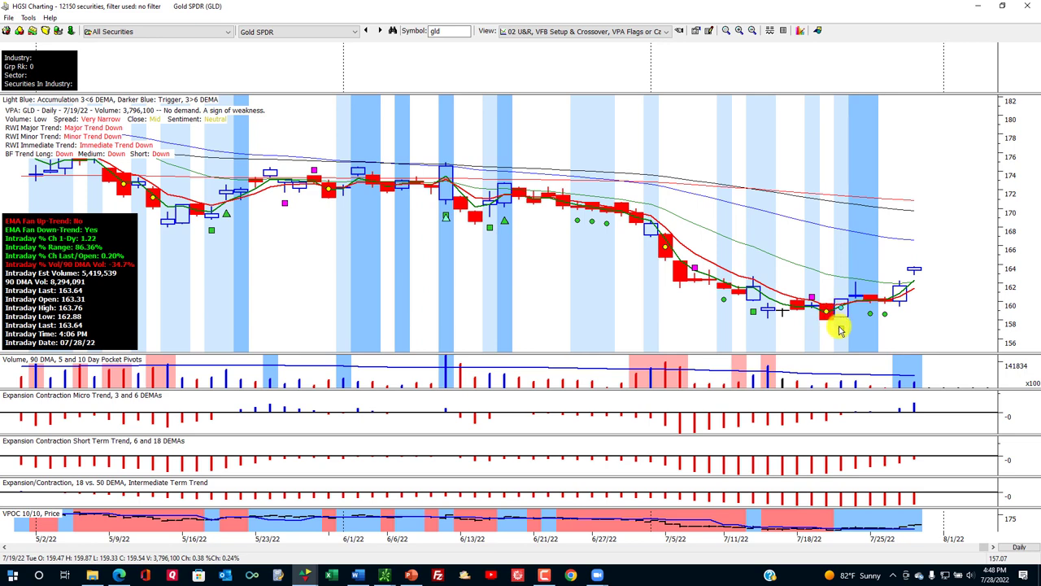
click(845, 327)
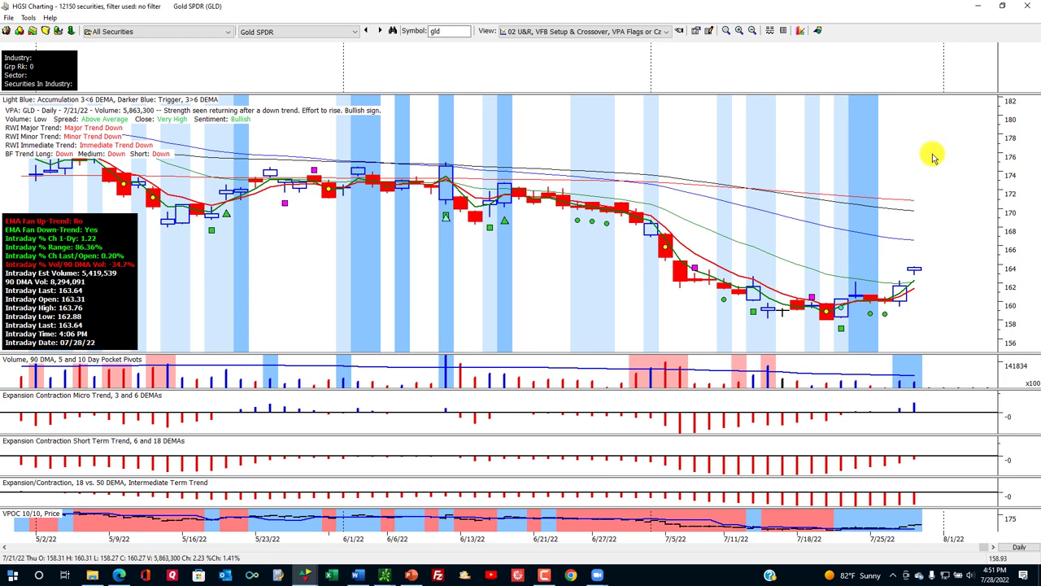
Step: Return to the Warehouse, reapply the 02 U&R Fan Up, Intraday 3>6 DEMAs view, and move the Quick Pick Warehouse Views window off the Intraday Last column
click(1001, 9)
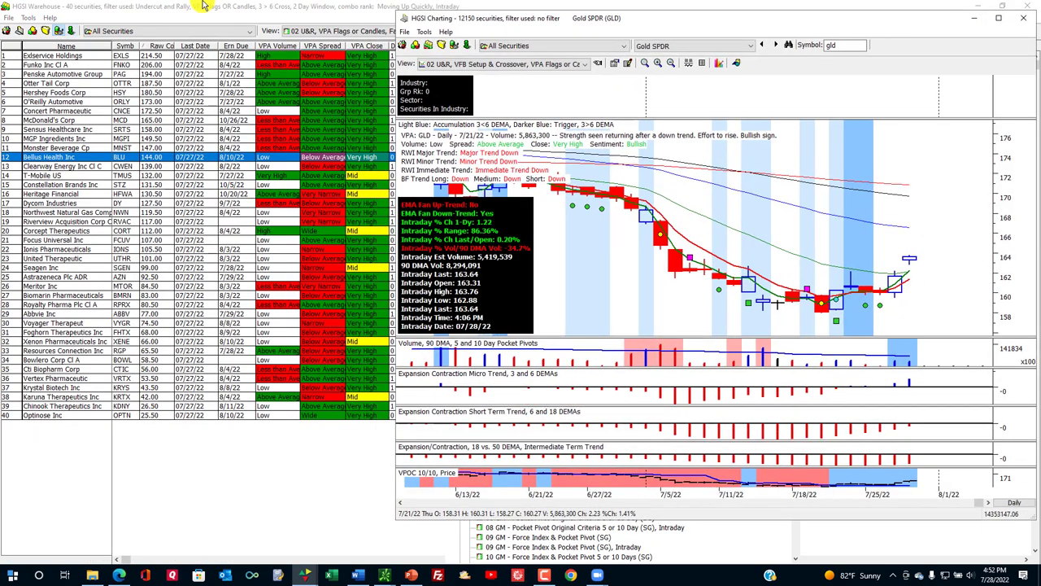
click(254, 17)
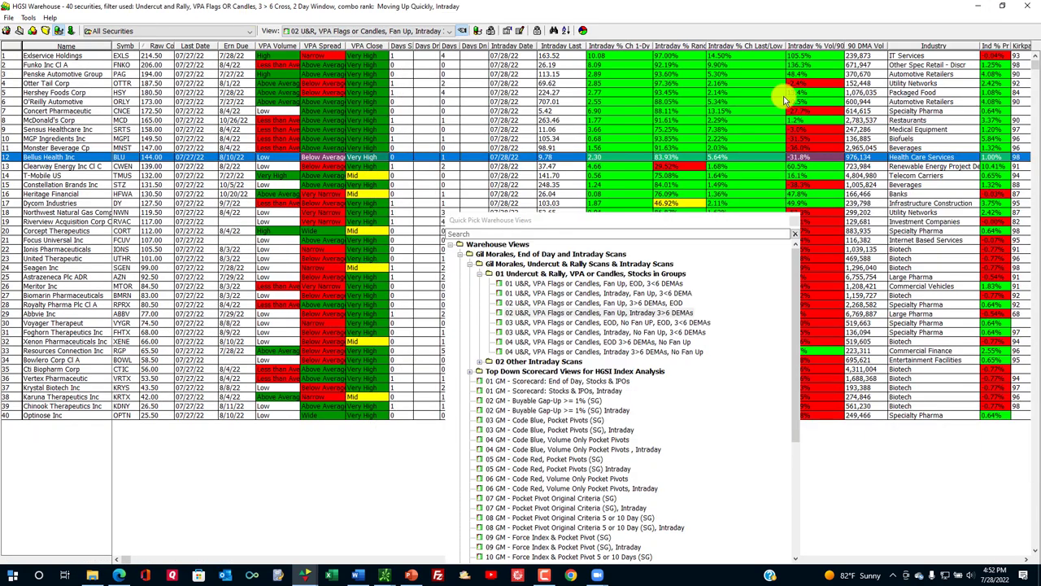
click(557, 314)
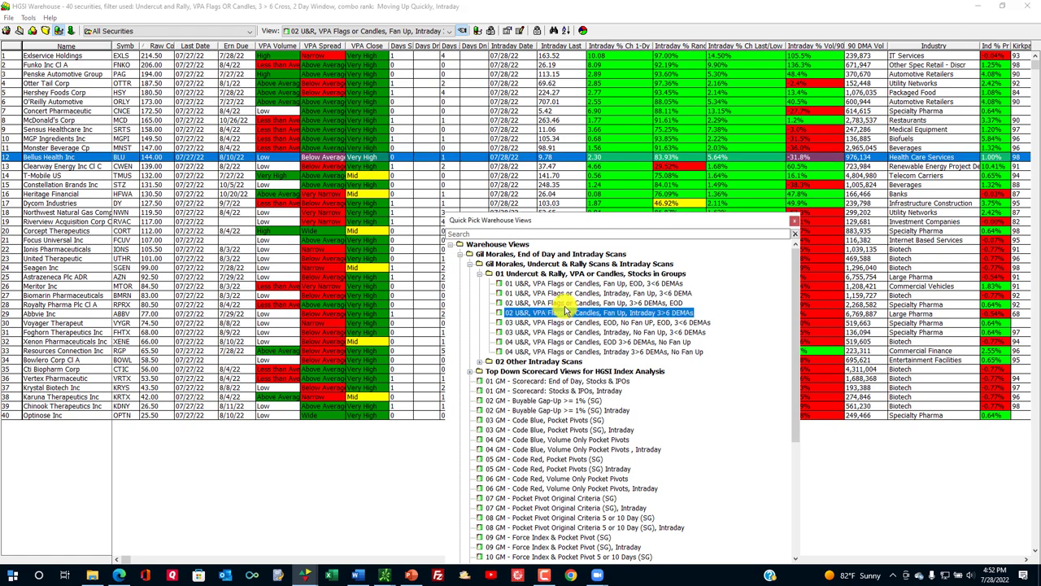
click(567, 312)
click(567, 312)
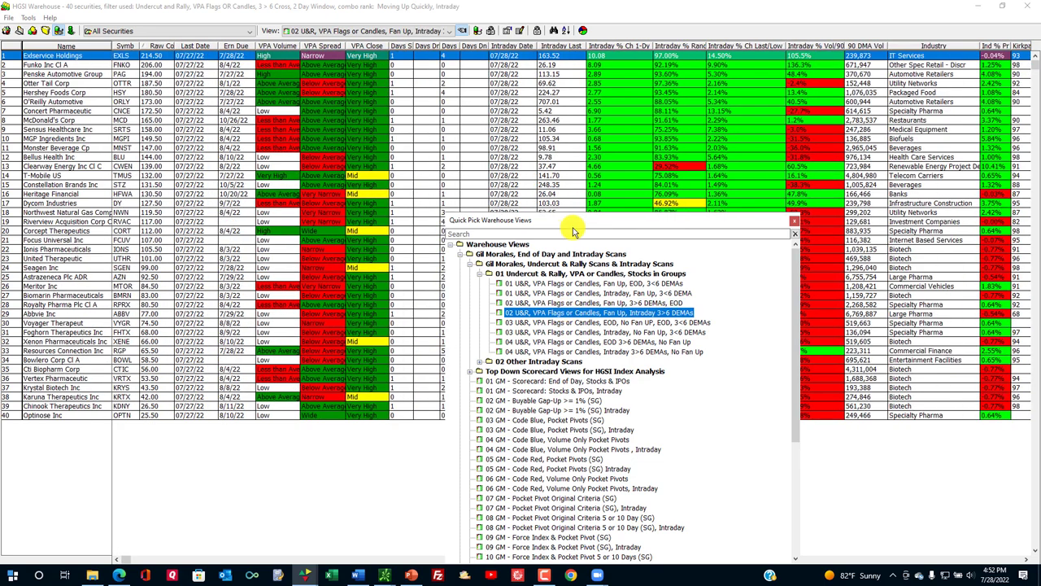
drag(576, 227, 757, 151)
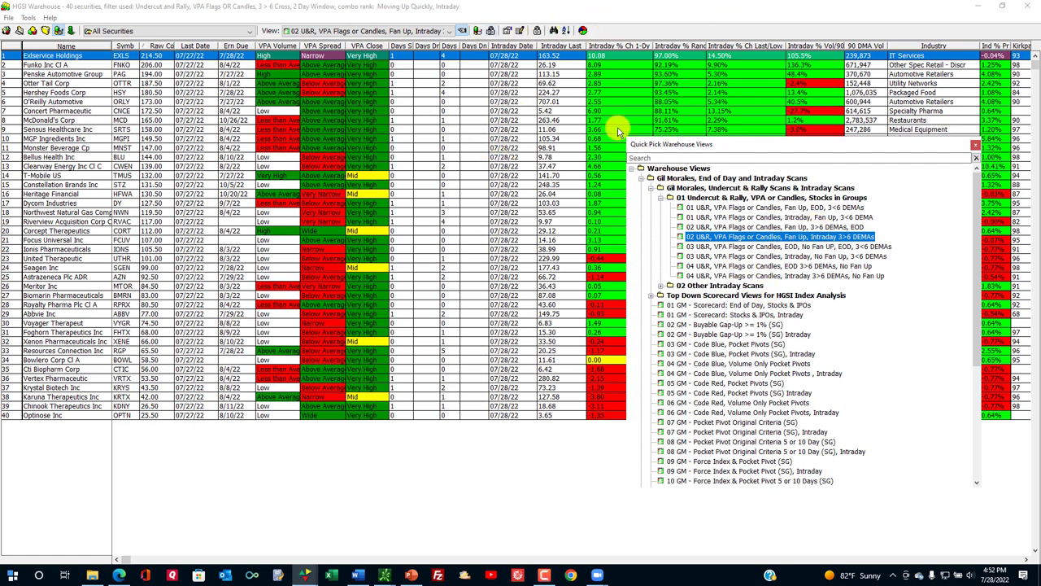
Step: View the MGP Ingredients Inc chart from the Warehouse list in a maximized window
click(535, 138)
double_click(534, 139)
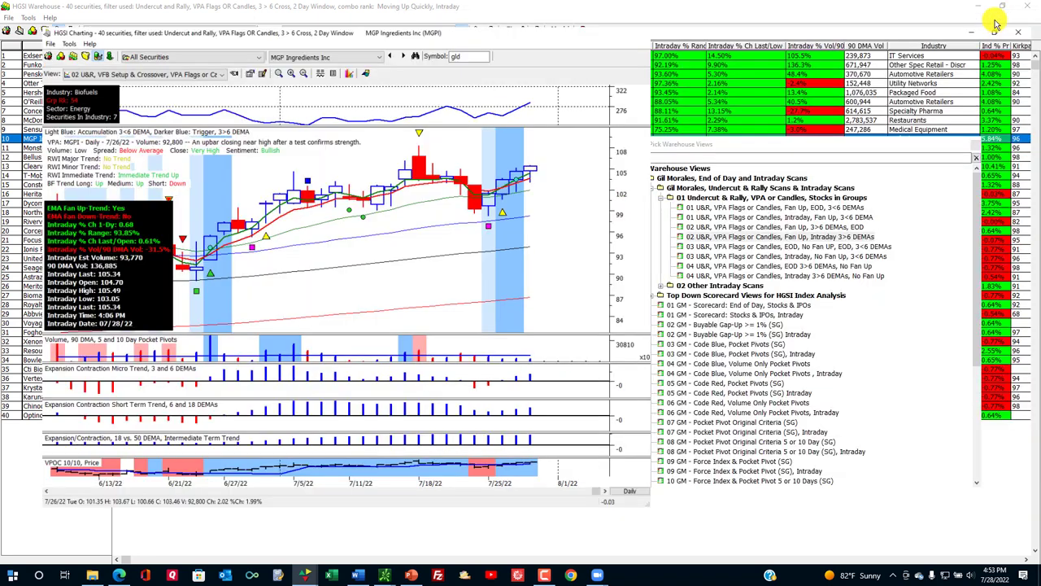
click(998, 17)
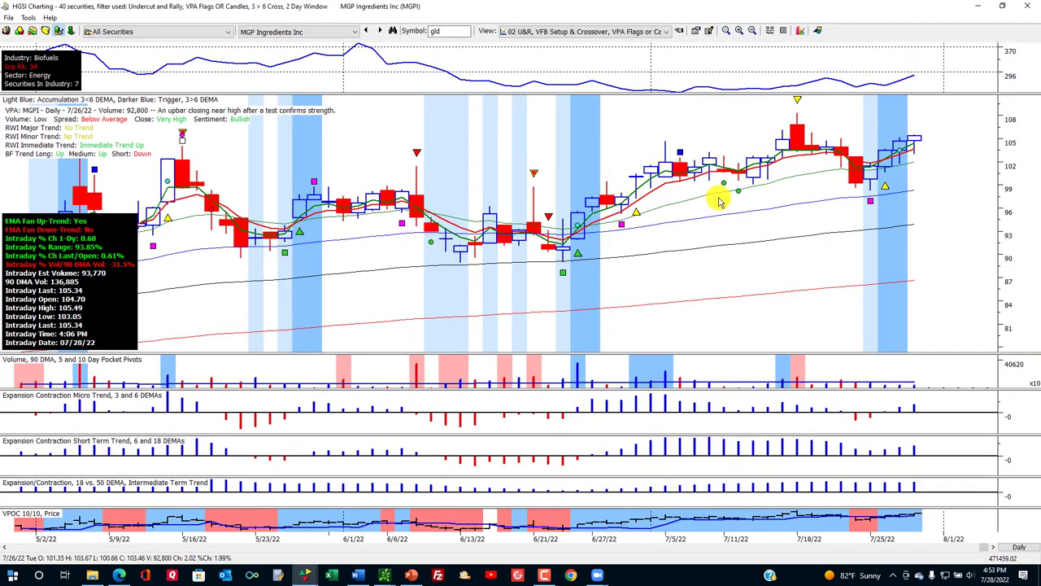
click(739, 30)
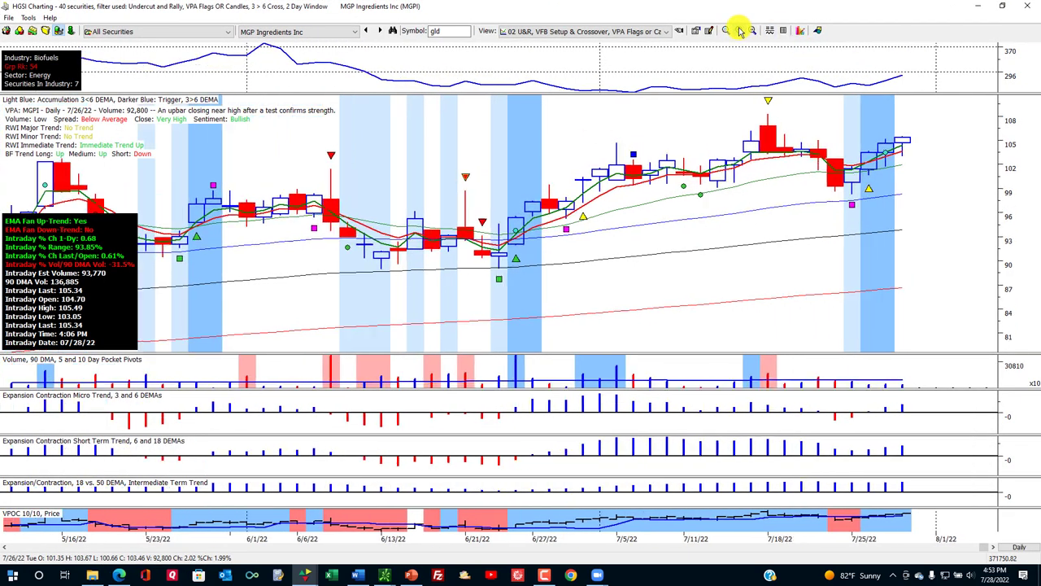
Step: Annotate the latest MGP Ingredients bars with the High/Low risk tool, adjusting its levels to about 105.31 high and 101.66 low
click(818, 33)
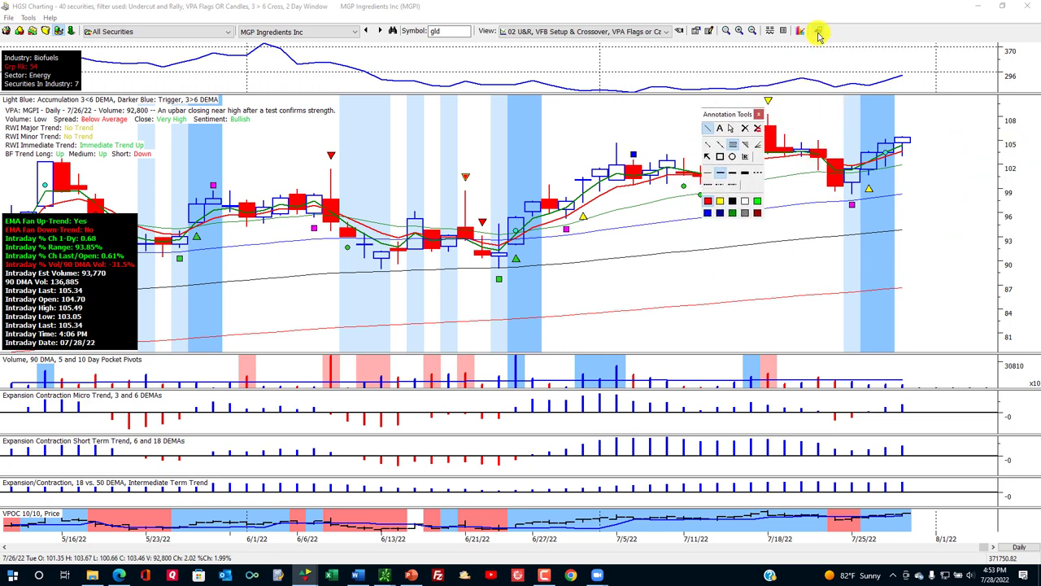
click(747, 159)
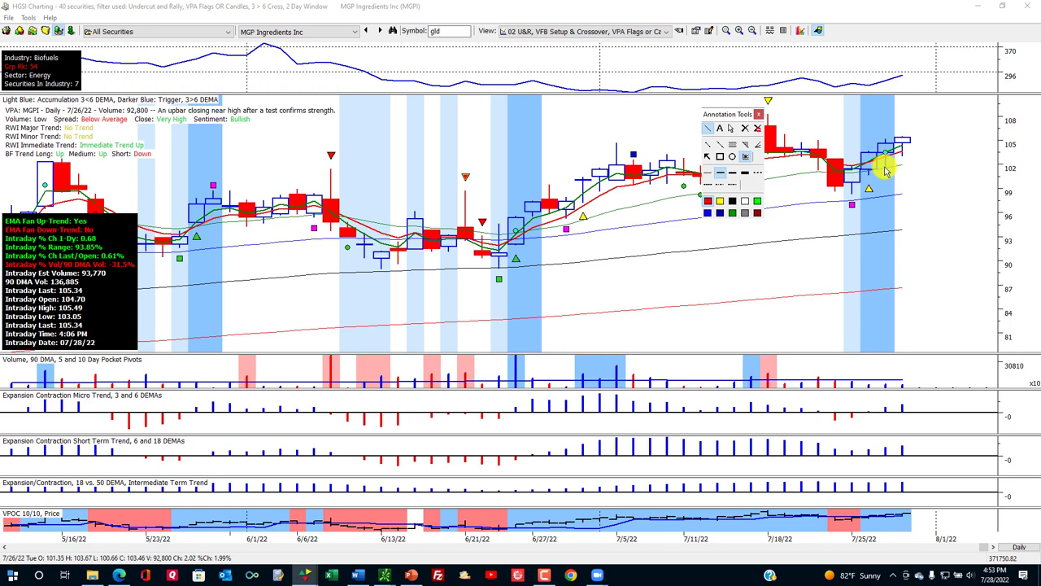
drag(885, 165, 811, 127)
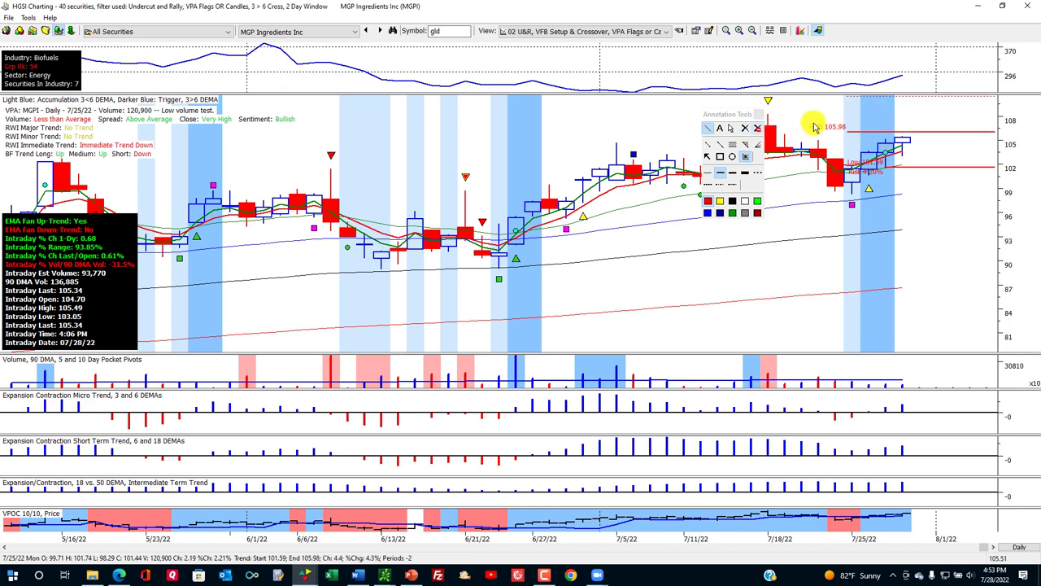
click(731, 128)
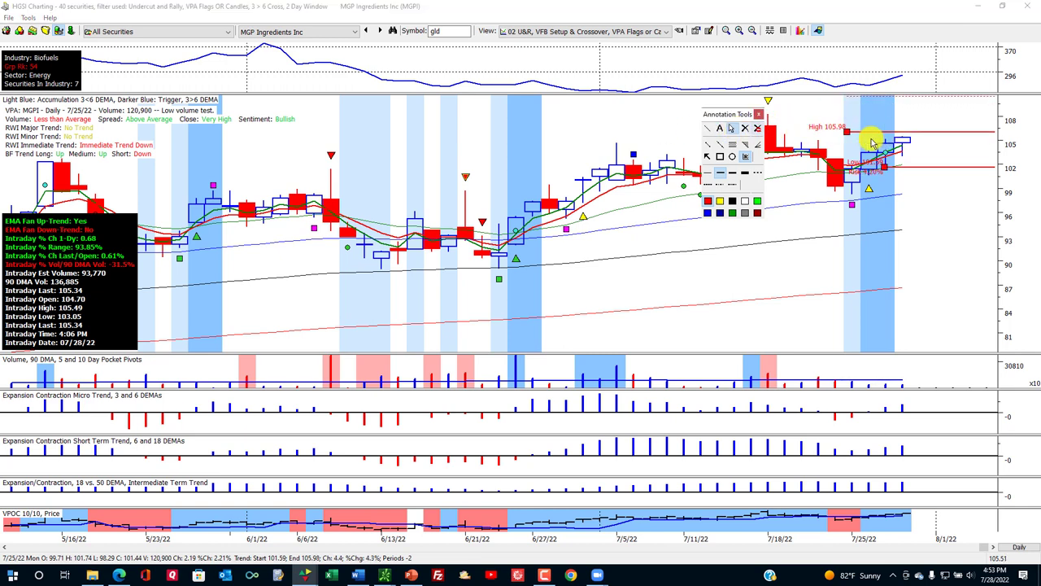
mouse_move(844, 133)
mouse_down()
mouse_move(684, 177)
mouse_move(537, 168)
mouse_move(523, 183)
mouse_up()
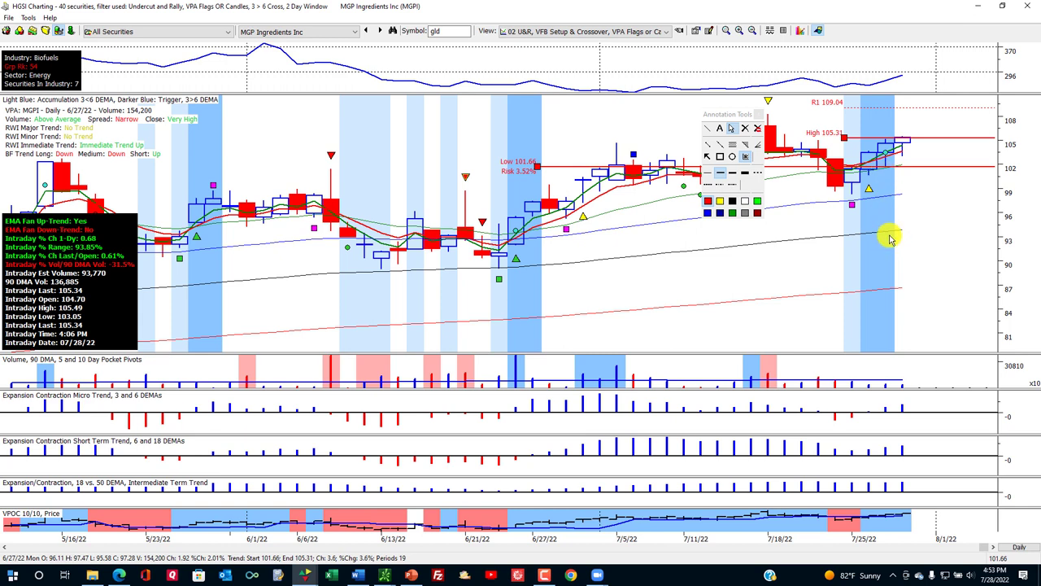
Step: Delete the High/Low risk annotation from the MGP Ingredients chart and close the Annotation Tools
click(744, 132)
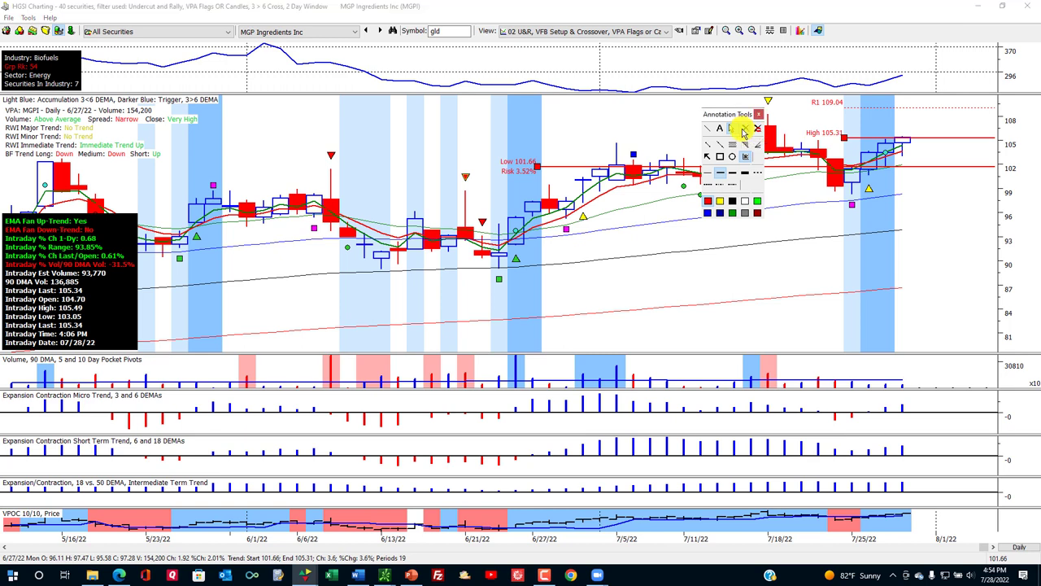
click(744, 130)
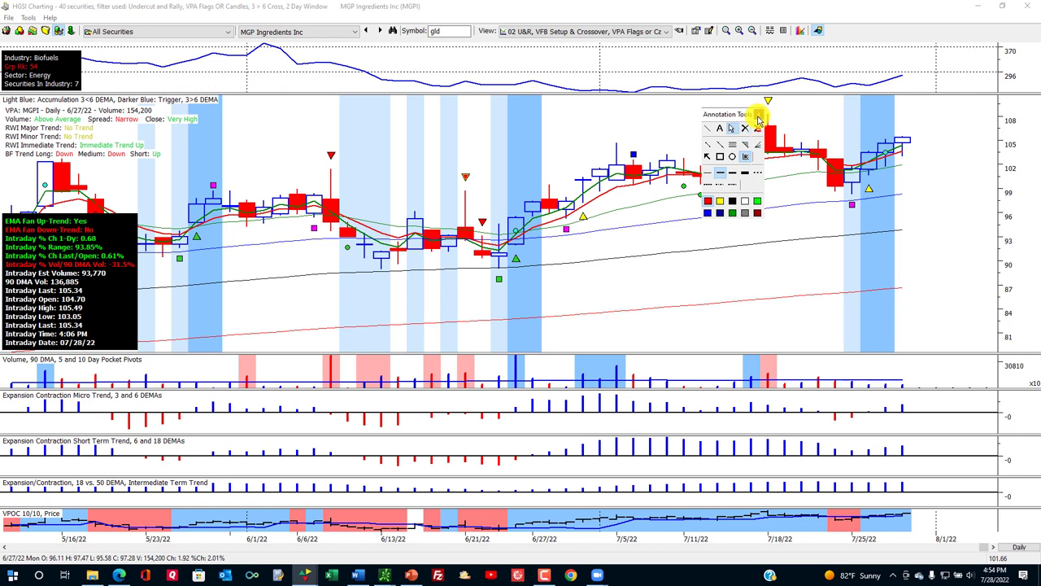
click(708, 130)
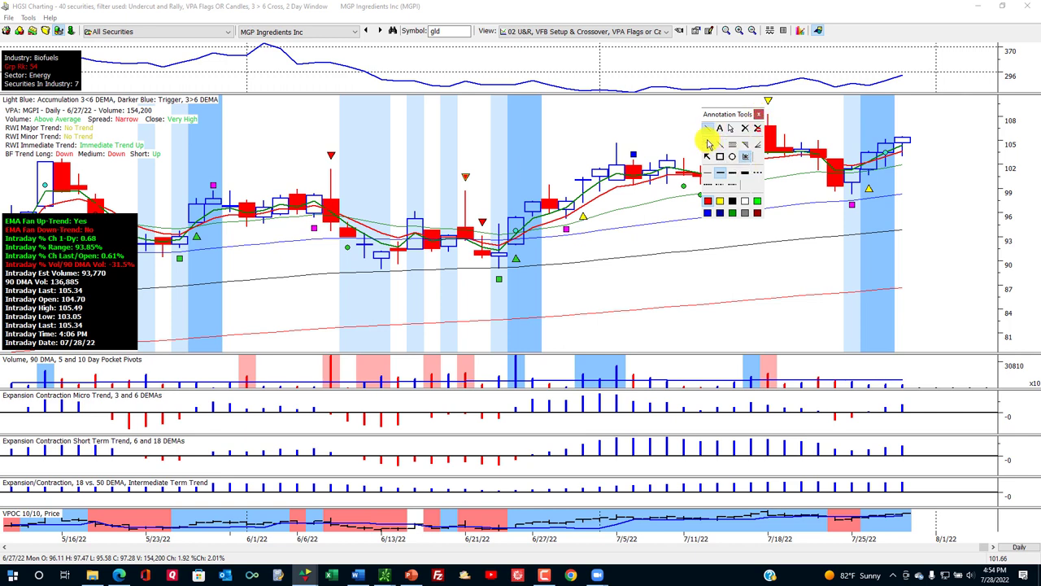
click(756, 118)
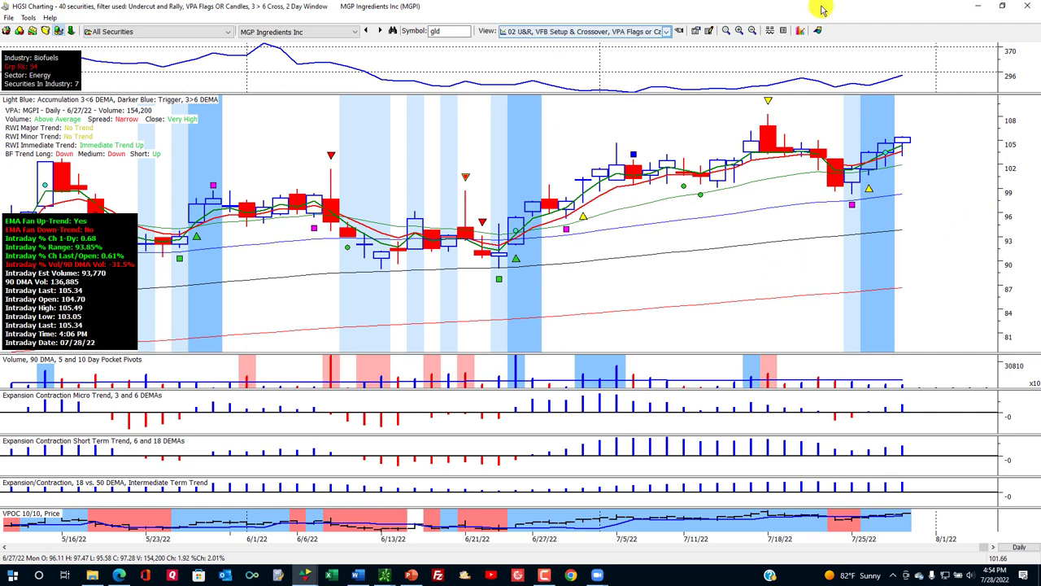
Step: Return to the Warehouse and compare the 01 U&R Intraday, Fan Up, 3<6 DEMA view with the 02 U&R Fan Up, Intraday 3>6 DEMAs view
click(1002, 6)
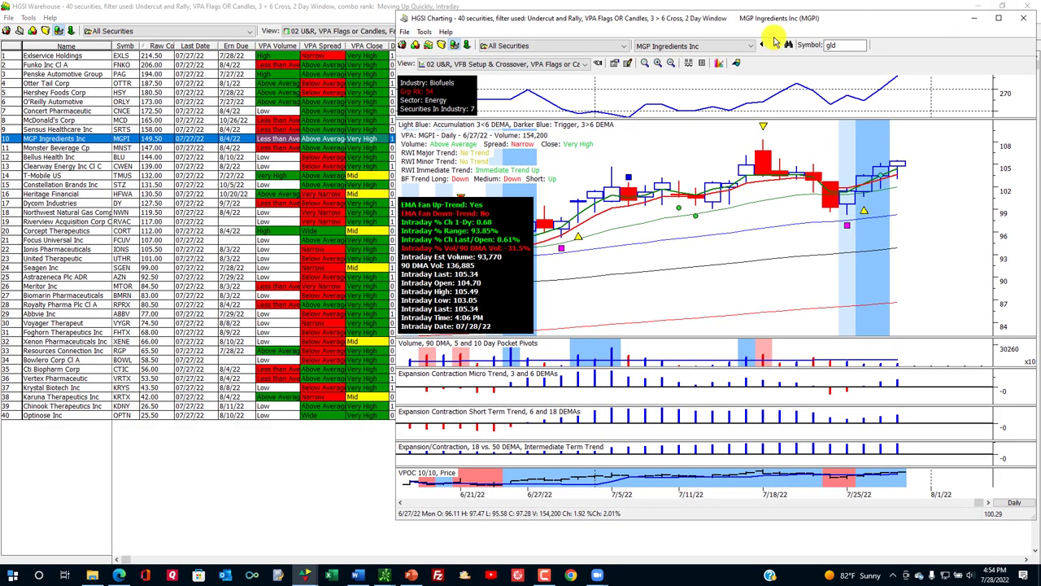
click(287, 11)
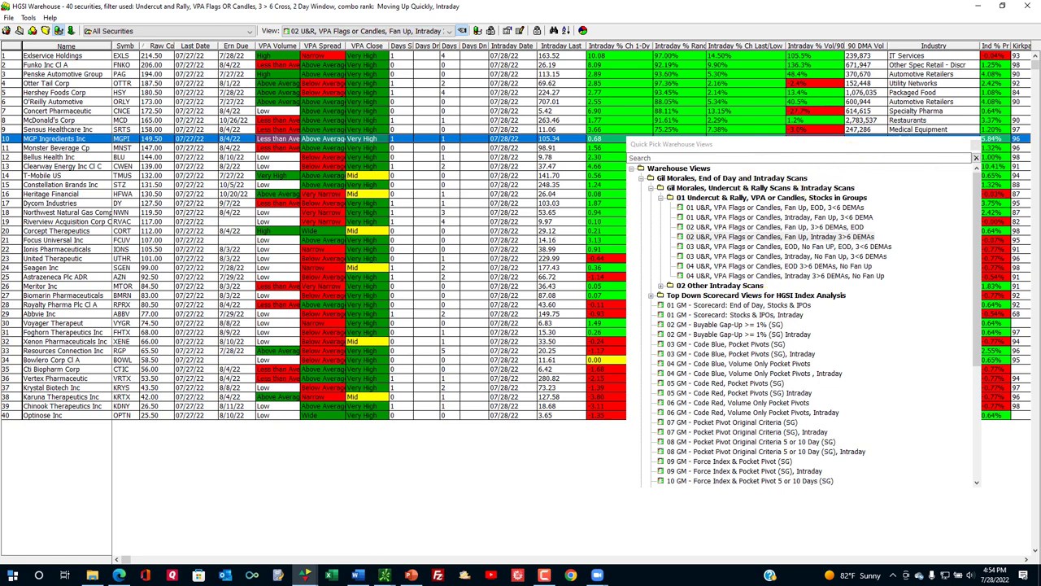
click(763, 216)
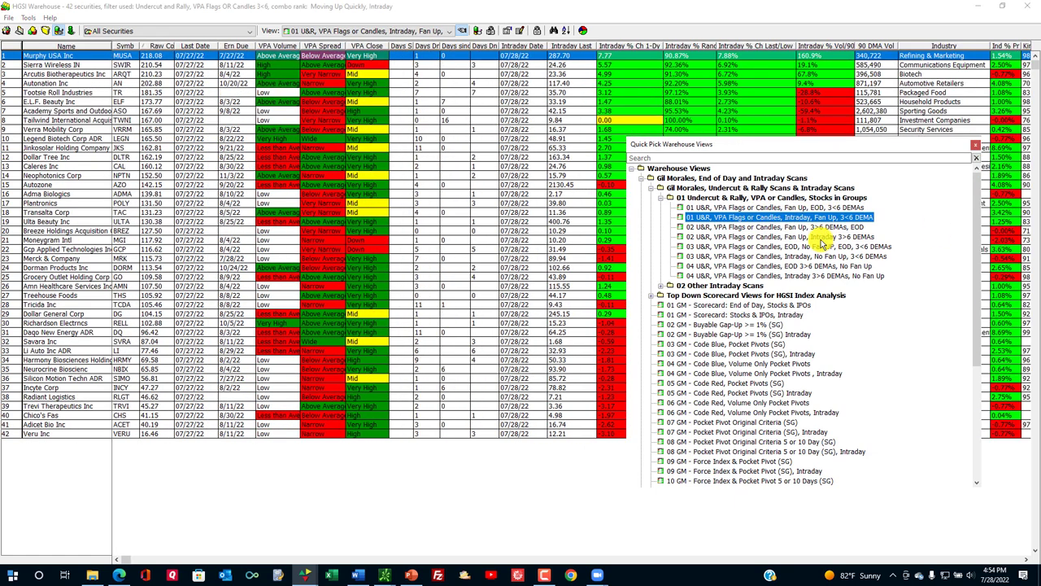
click(822, 237)
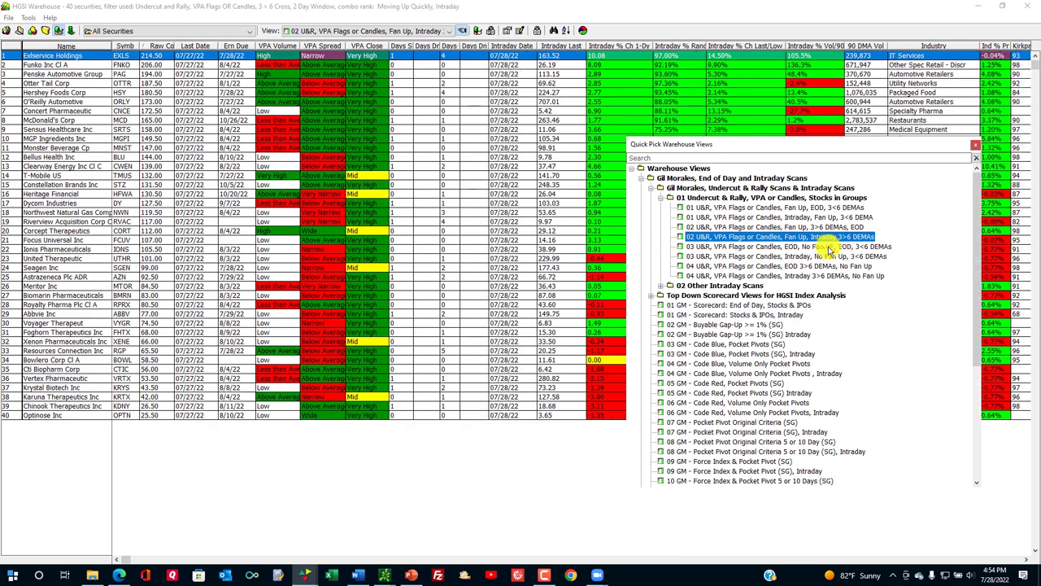
Step: Step through the 03 and 04 U&R No Fan Up Warehouse views, finishing on 02 U&R, Fan Up, 3>6 DEMAs, EOD
click(823, 246)
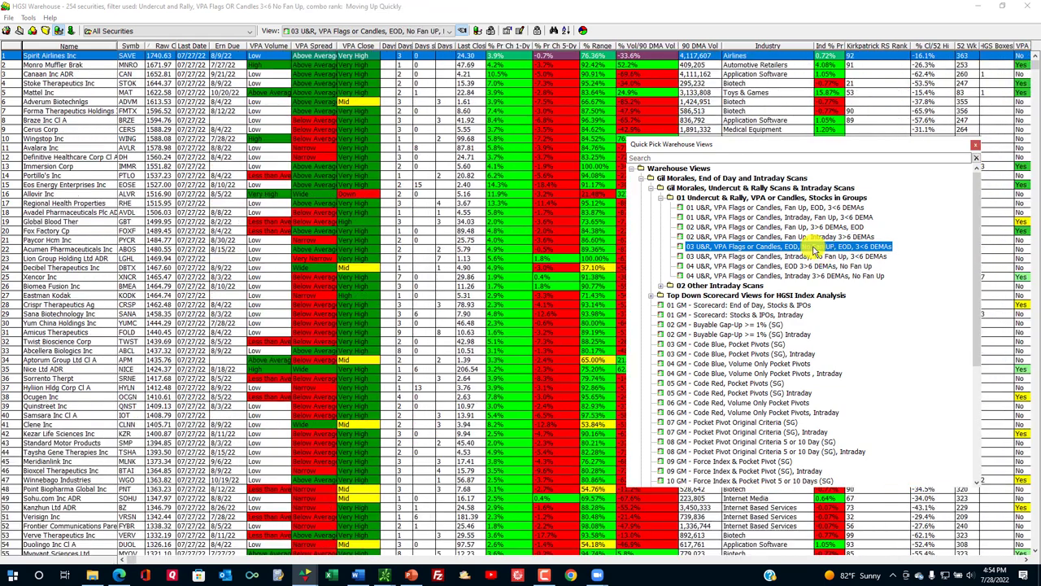
click(822, 256)
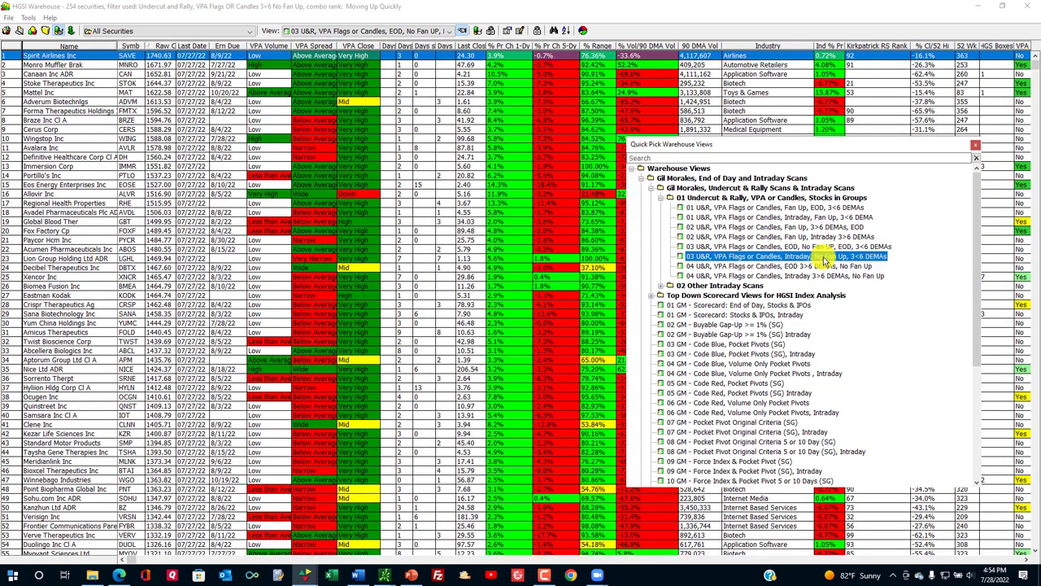
click(809, 266)
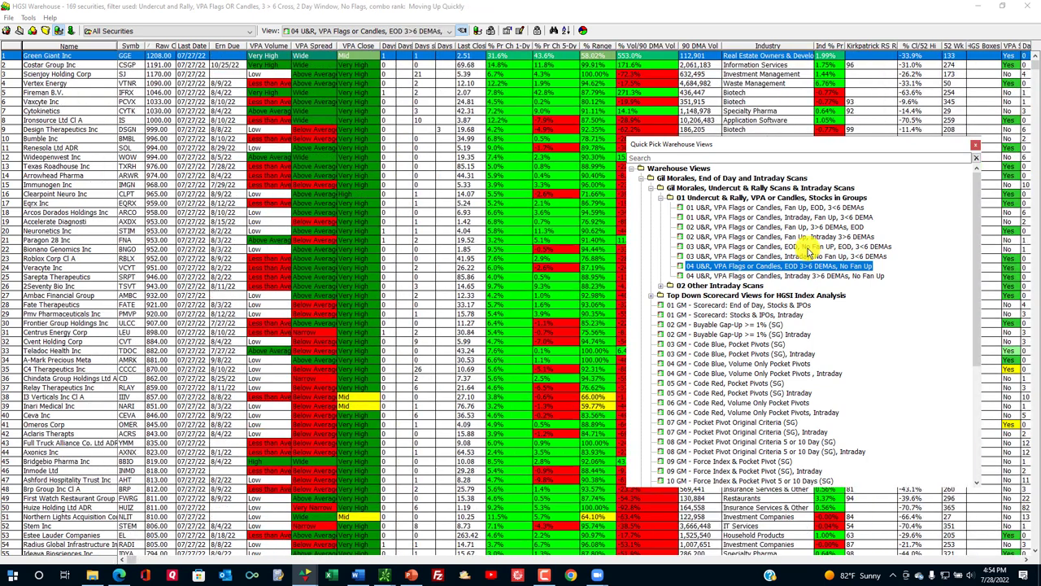
click(810, 246)
click(810, 237)
click(809, 227)
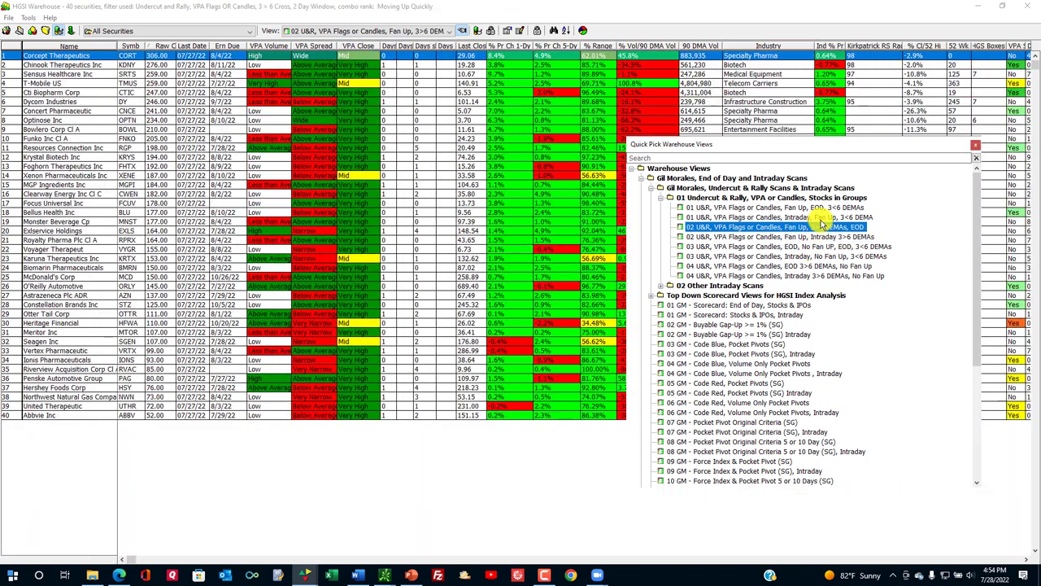
Step: Reposition the Quick Pick Warehouse Views window and apply the 04 U&R, VPA Flags or Candles, Intraday 3>6 DEMAs, No Fan Up view
drag(793, 152, 638, 127)
click(643, 240)
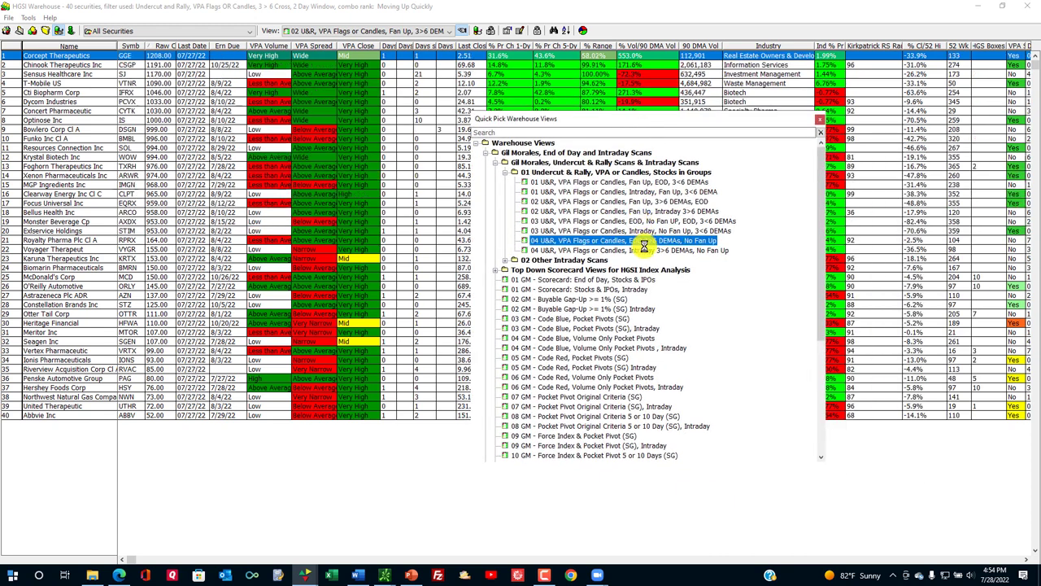
click(644, 250)
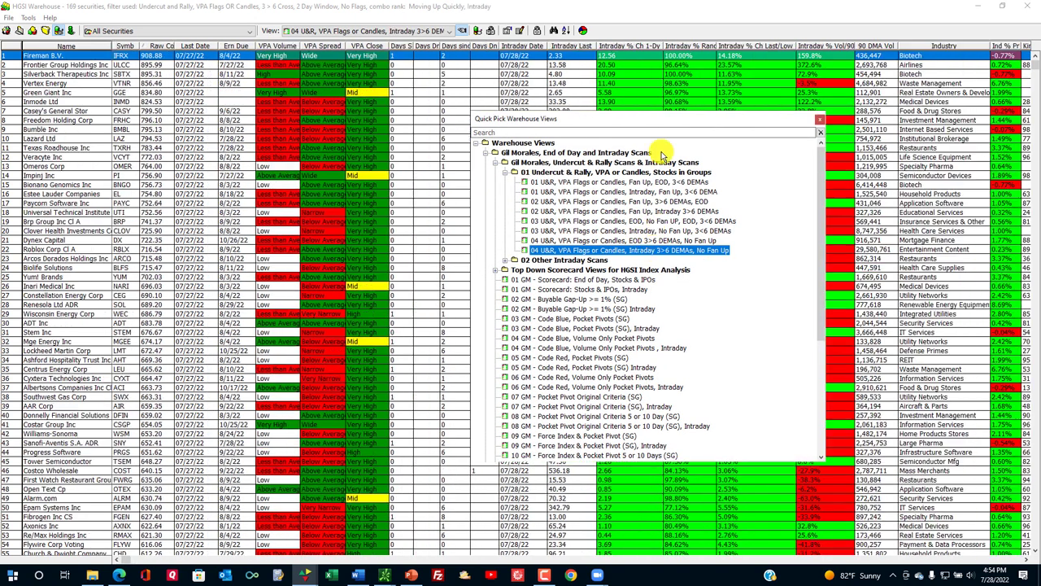
Step: View the Fireman B.V. chart from the Warehouse list, return to the list and select Impinj Inc
double_click(449, 57)
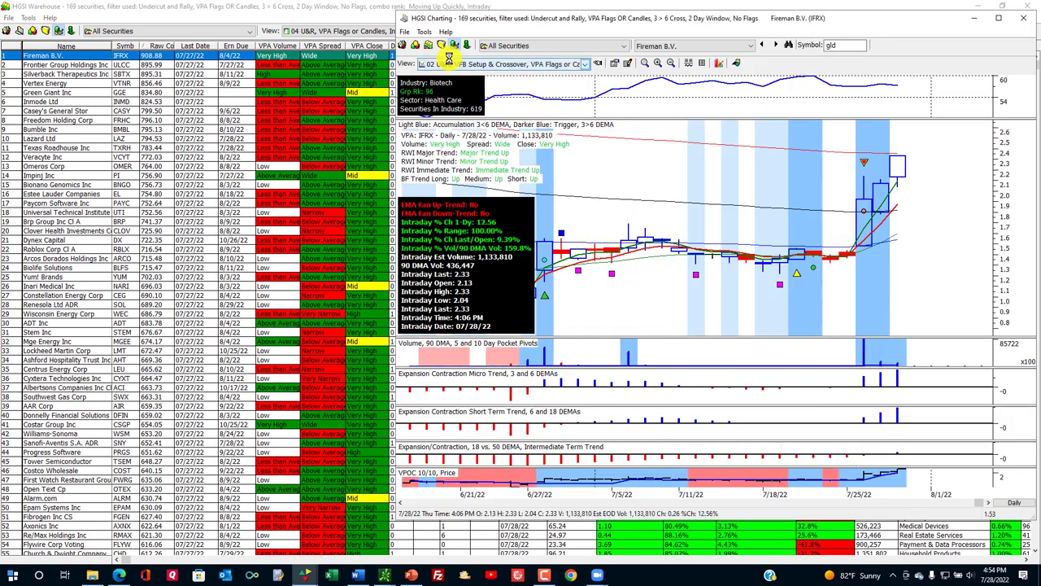
click(216, 74)
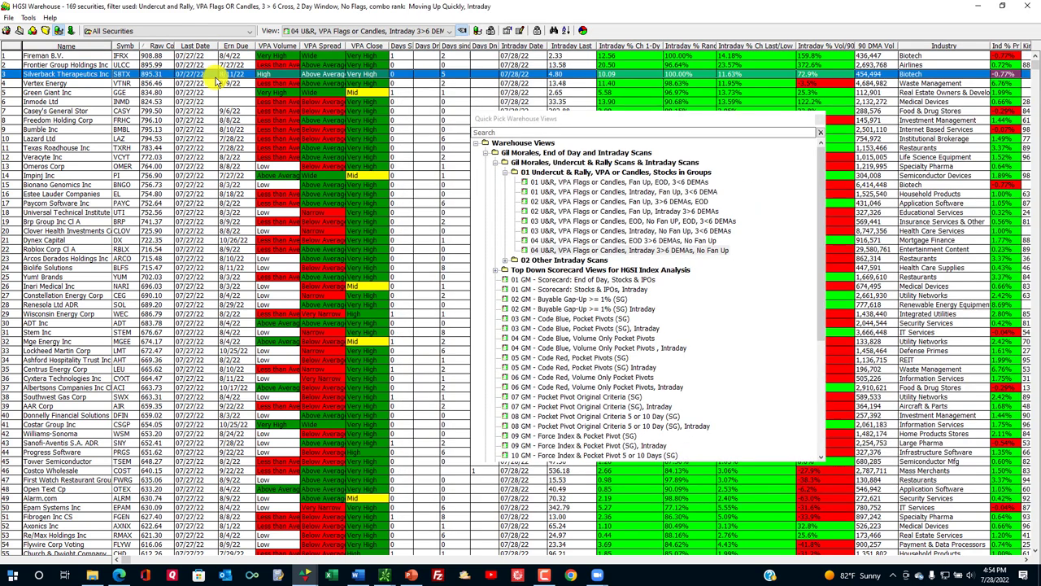
click(948, 175)
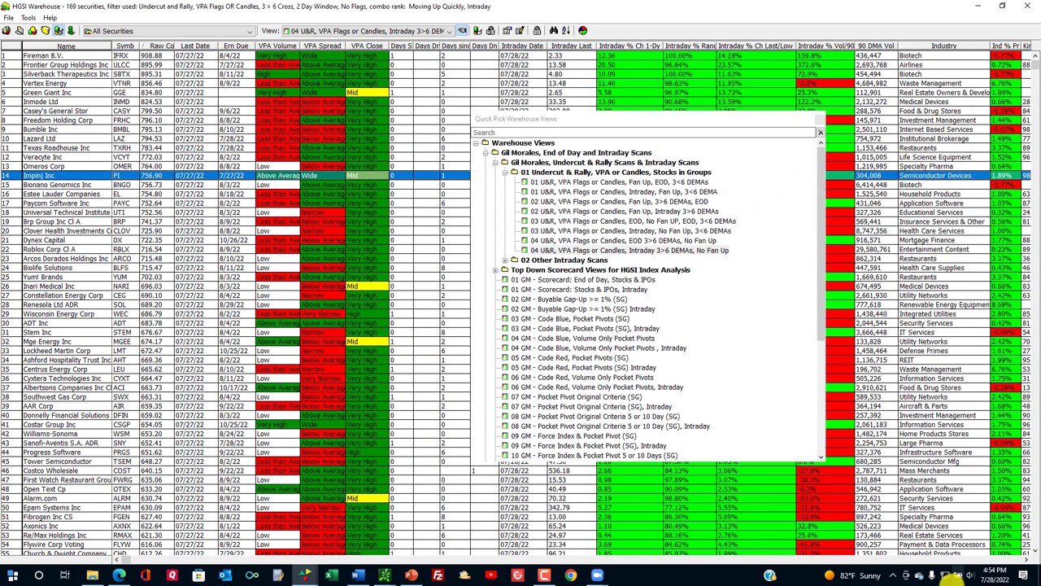
Step: Move the Quick Pick window clear of the EMA Fan columns and sort the Warehouse list by the first EMA Fan column
click(1028, 560)
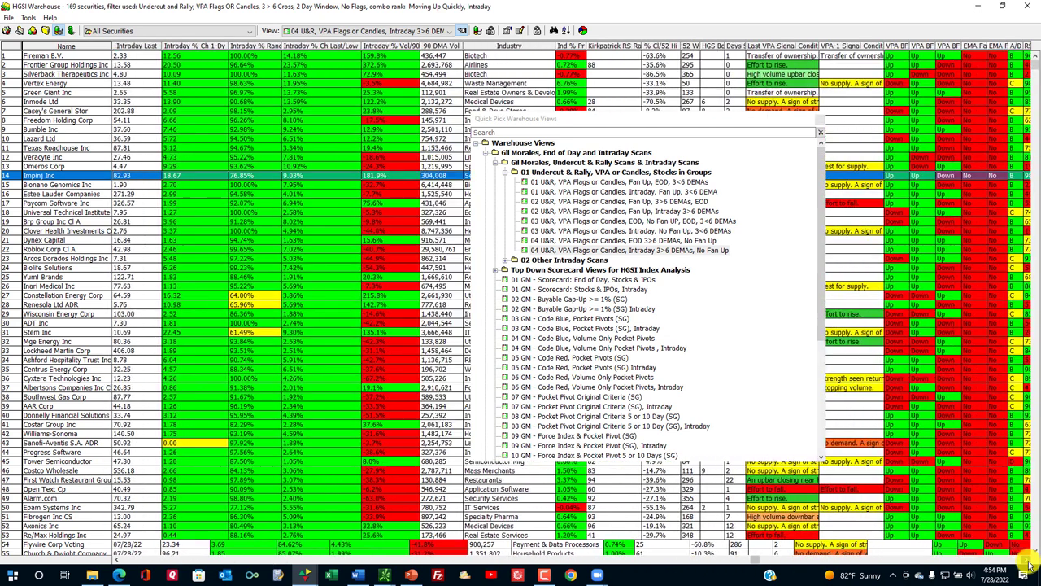
click(1029, 563)
drag(743, 128, 481, 131)
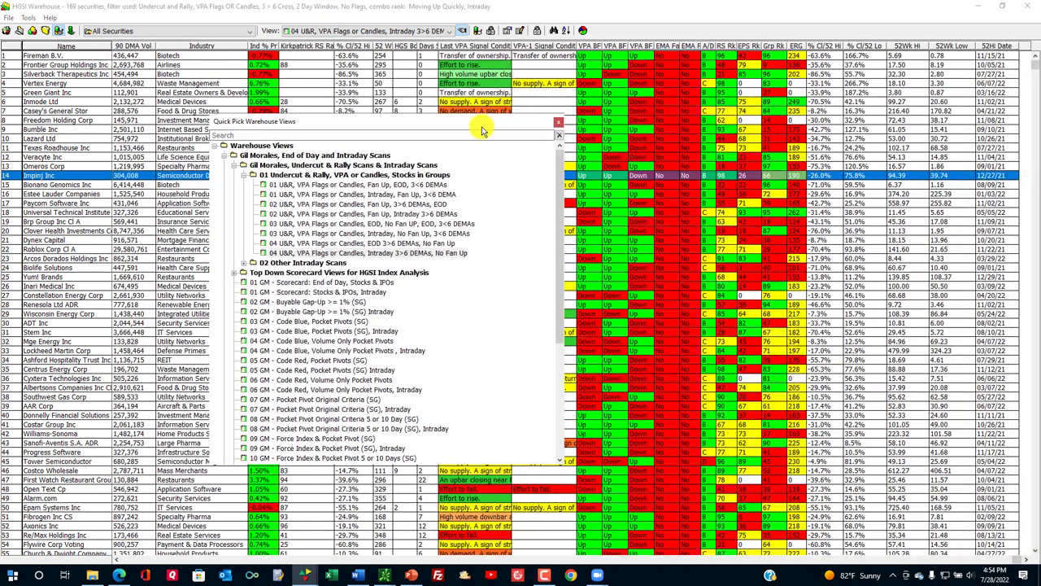
click(667, 47)
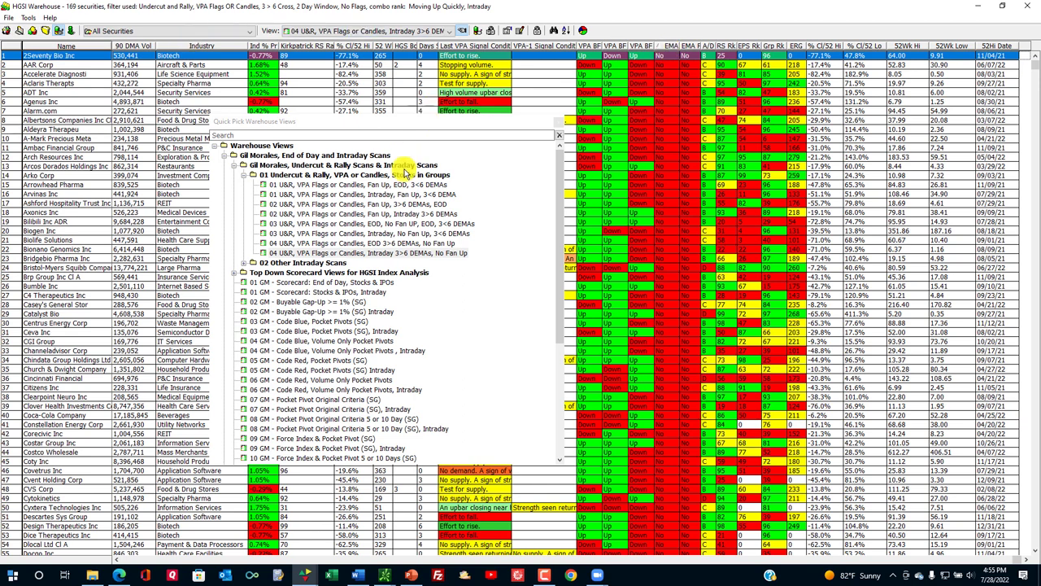
Step: Apply the 02 U&R, VPA Flags or Candles, Fan Up, 3>6 DEMAs, EOD view and examine its EMA Fan columns
click(325, 253)
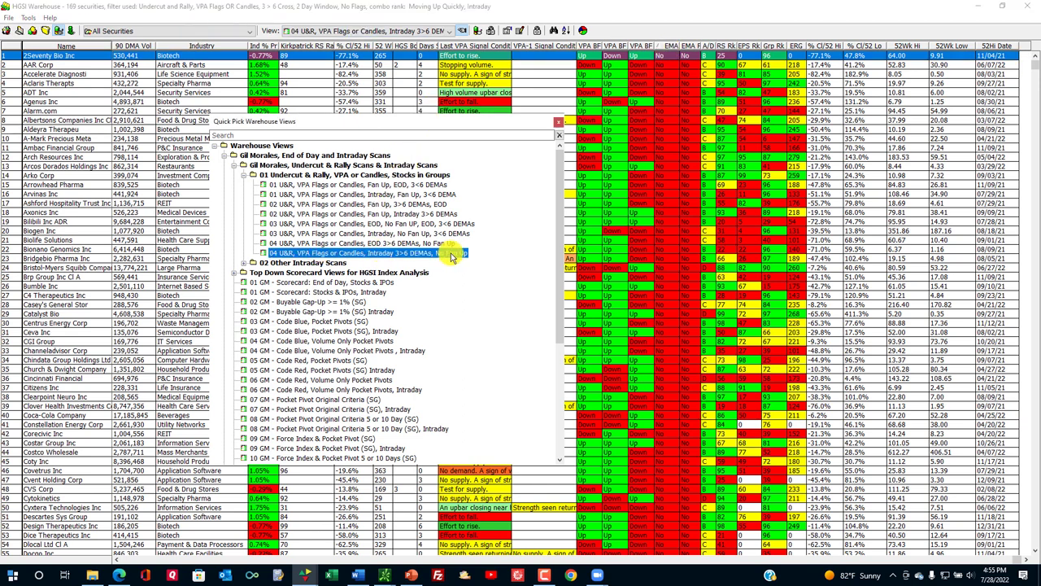
click(401, 204)
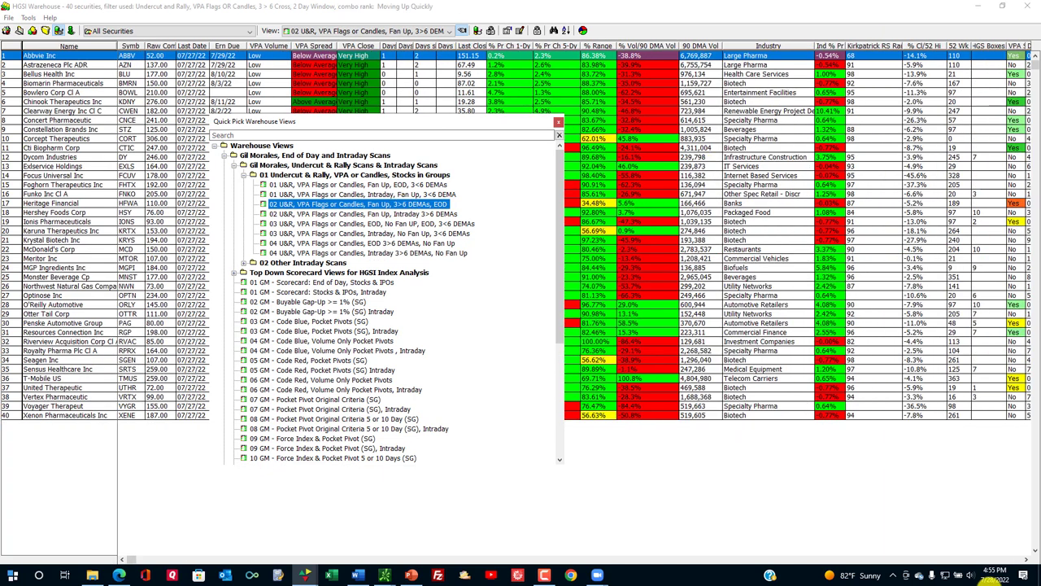
click(1029, 559)
click(1029, 560)
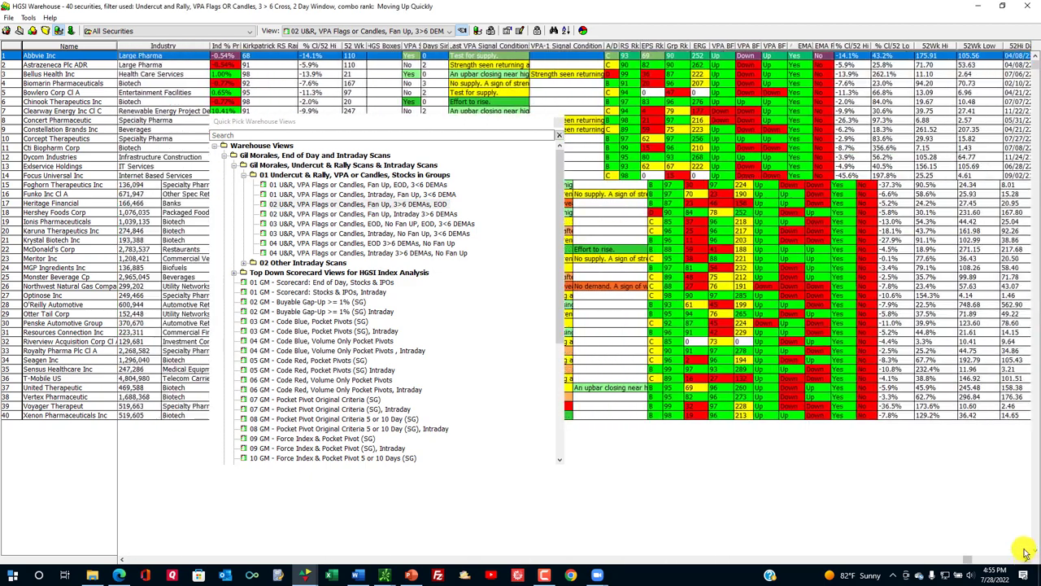
click(778, 46)
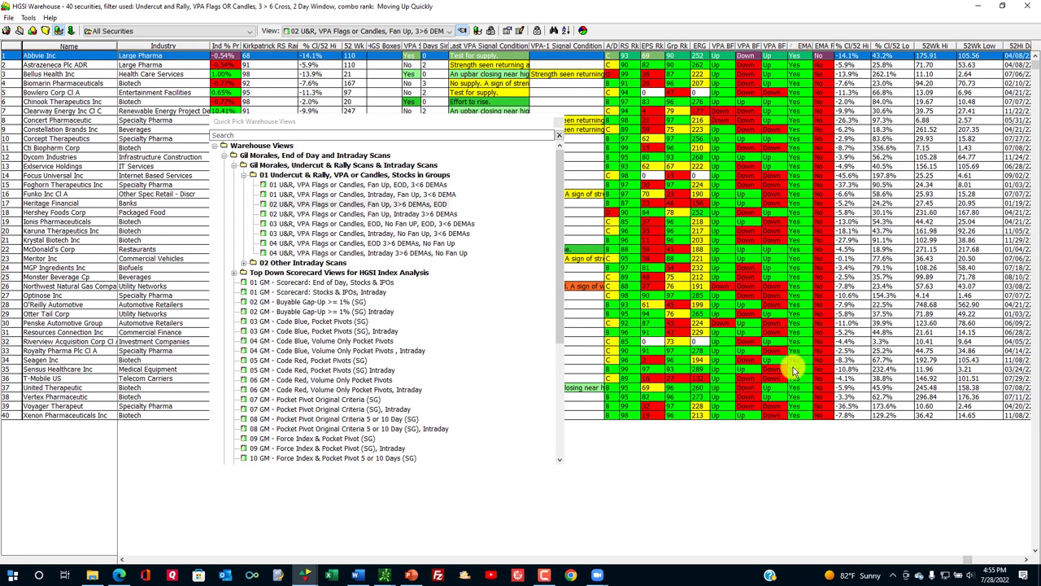
Step: View the Abbvie Inc and Biomarin Pharmaceuticals charts, then return to the Warehouse list at Corcept Therapeutics
double_click(789, 55)
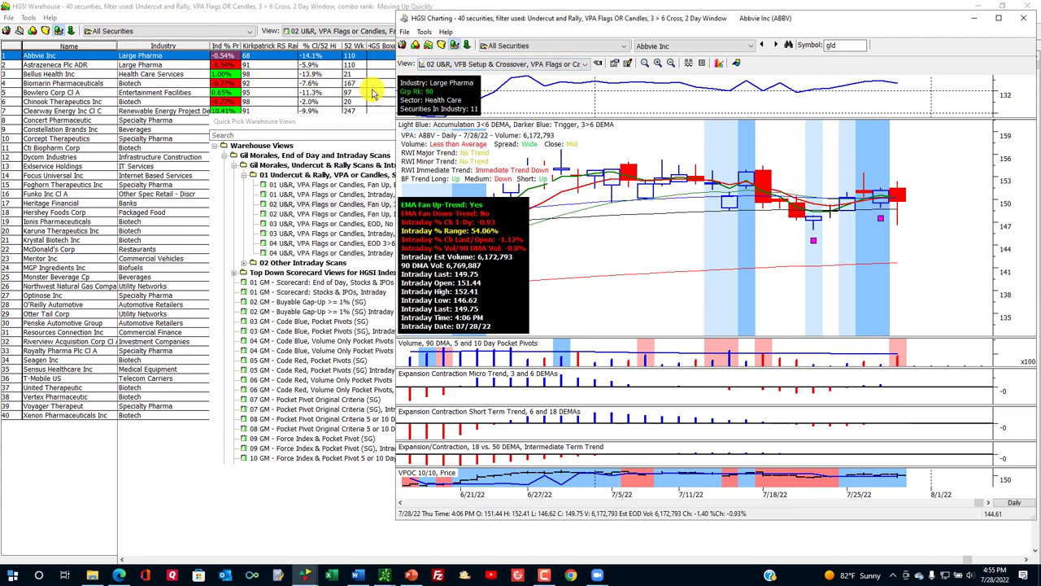
click(198, 84)
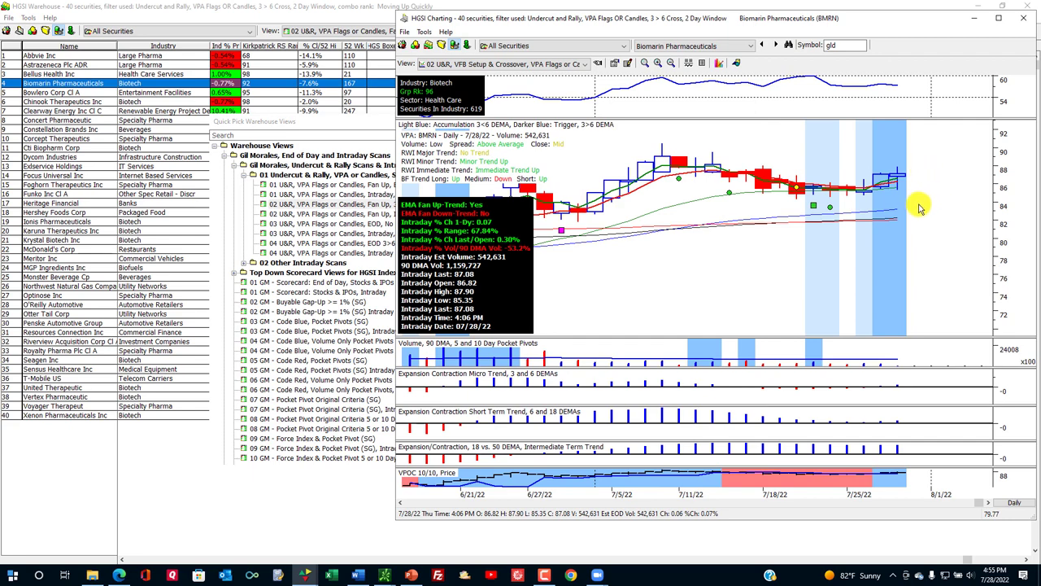
click(90, 140)
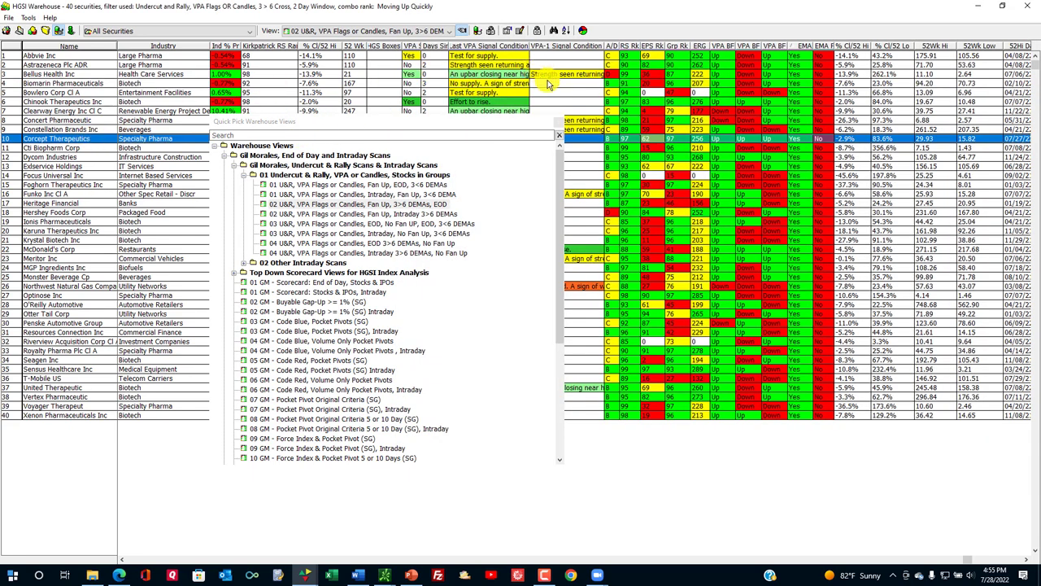
Step: Close the Quick Pick Warehouse Views window and view the Foghorn Therapeutics Inc chart back to about April 2022
scroll(567, 140, down, 2)
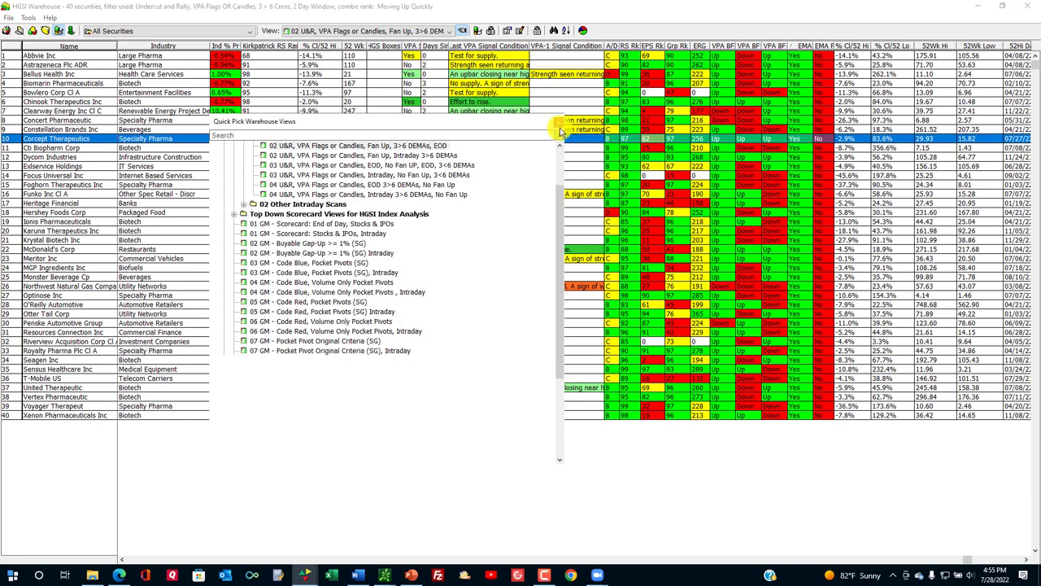
click(558, 122)
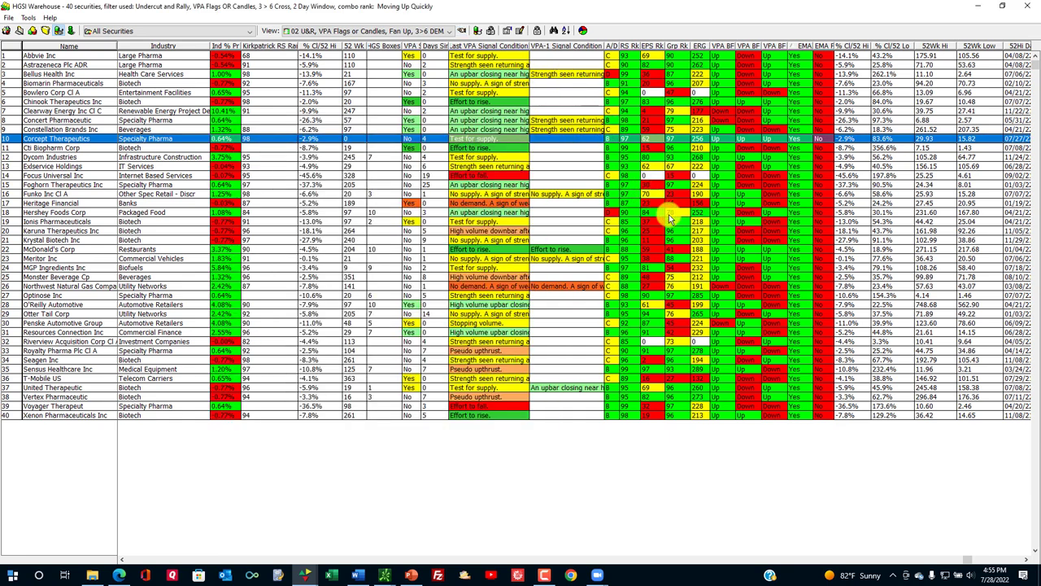
click(663, 211)
double_click(647, 184)
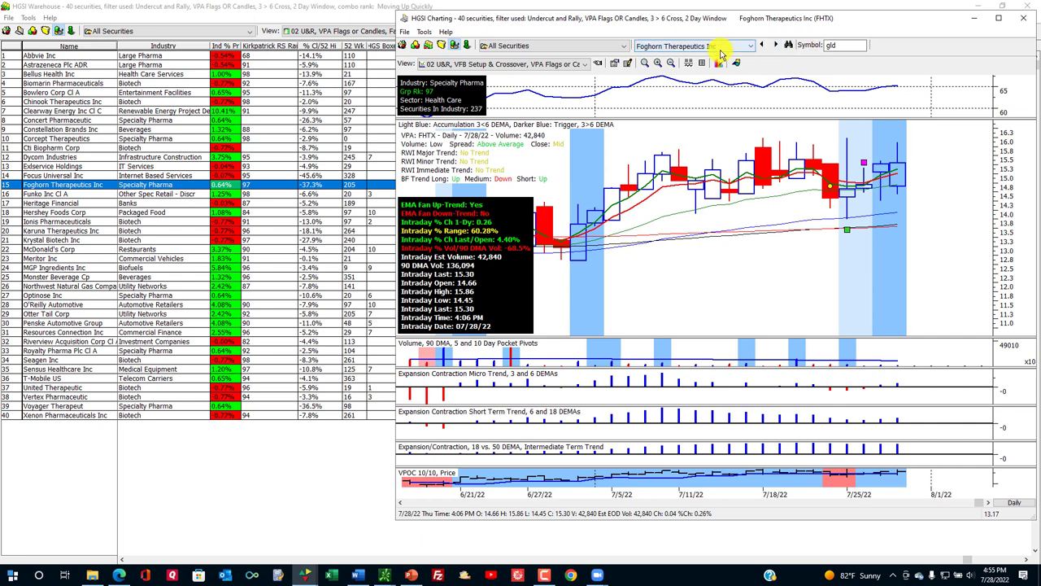
click(672, 69)
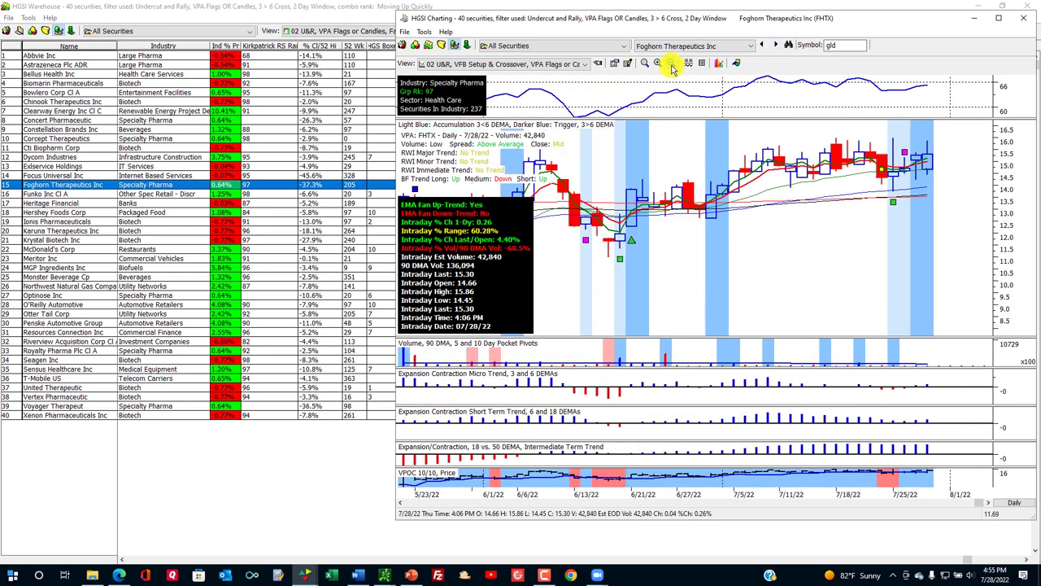
click(672, 68)
click(672, 68)
click(672, 69)
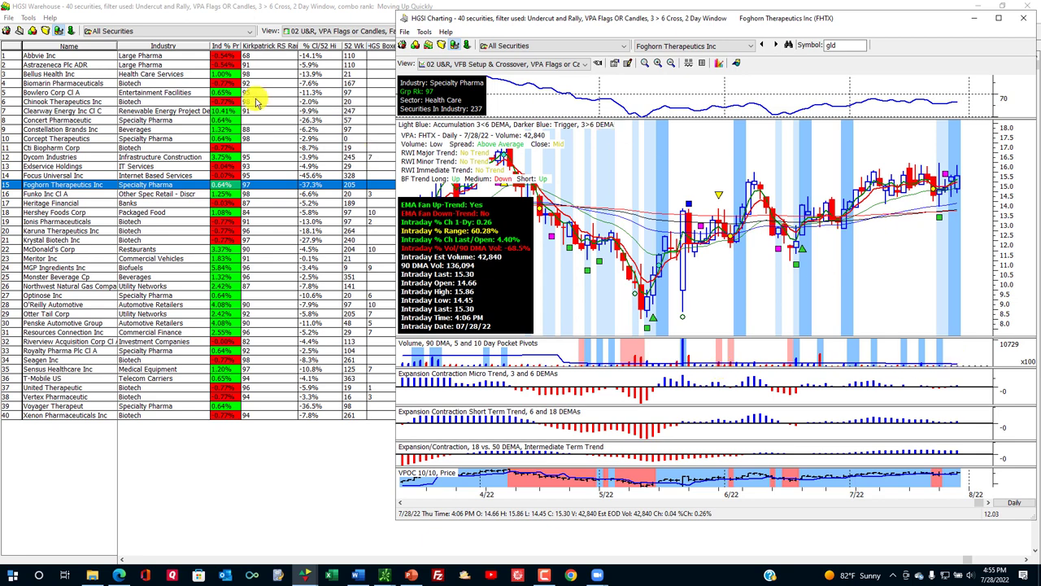
Step: Reselect the 02 U&R, Fan Up, 3>6 DEMAs, EOD view for the Warehouse and display its VPA and price-change columns
click(313, 31)
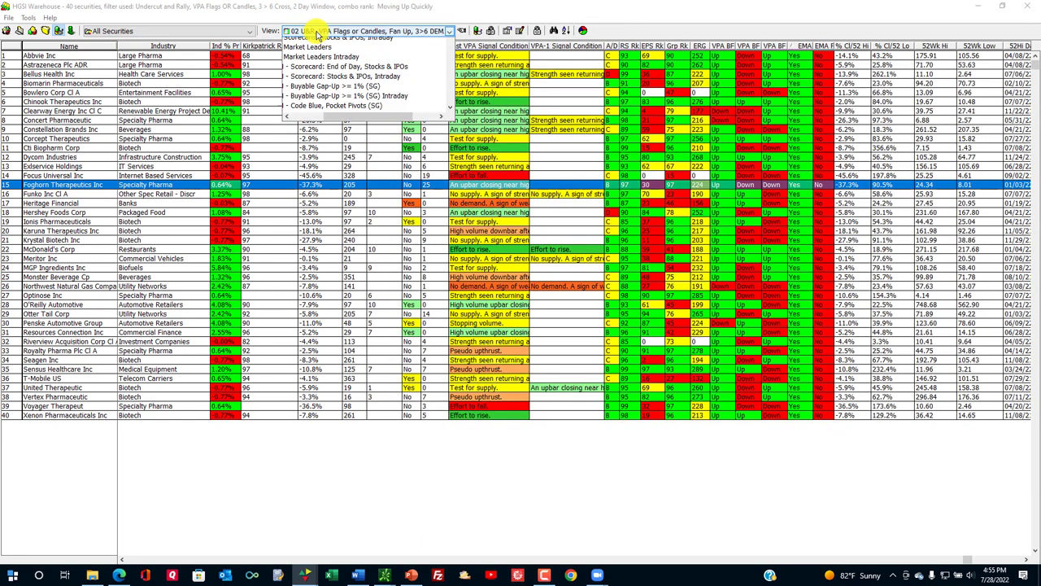
scroll(364, 83, up, 2)
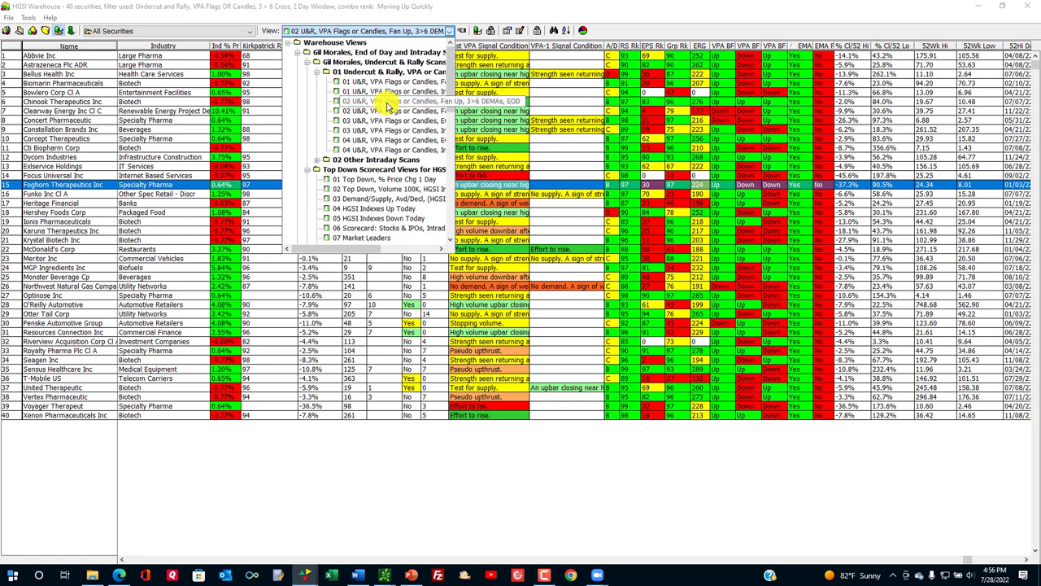
click(386, 104)
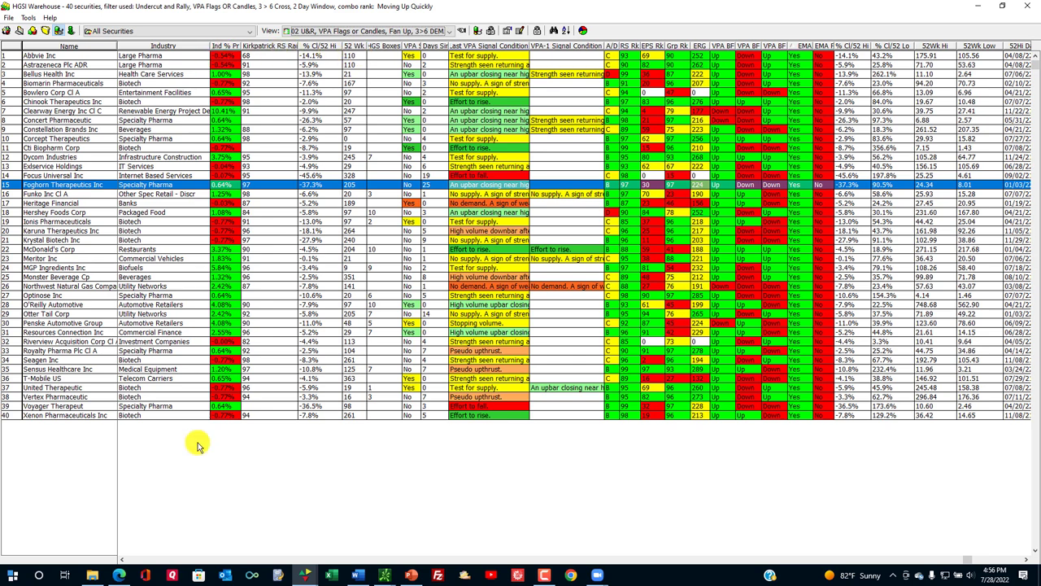
scroll(117, 562, left, 8)
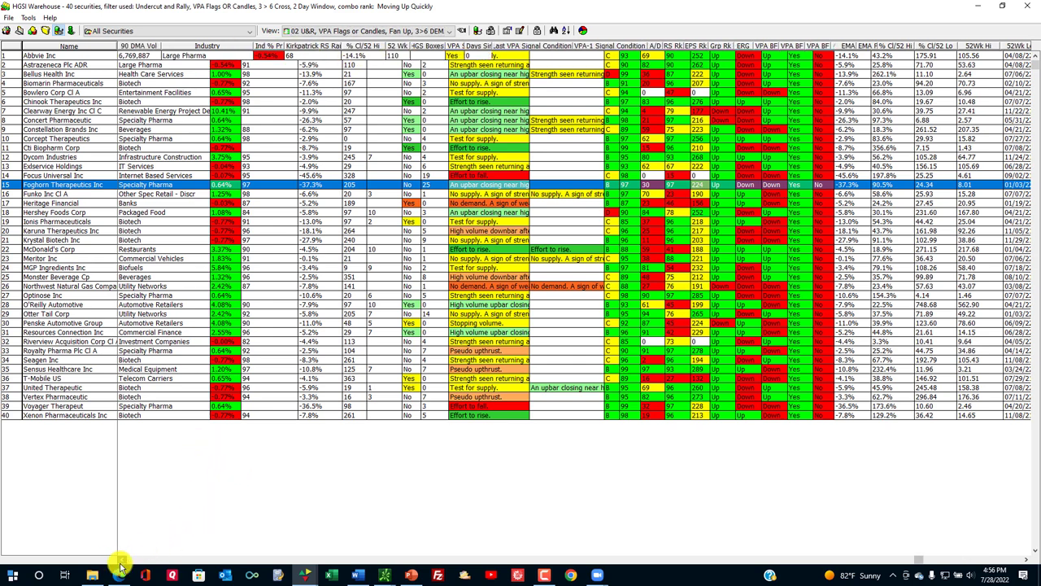
scroll(119, 567, left, 1)
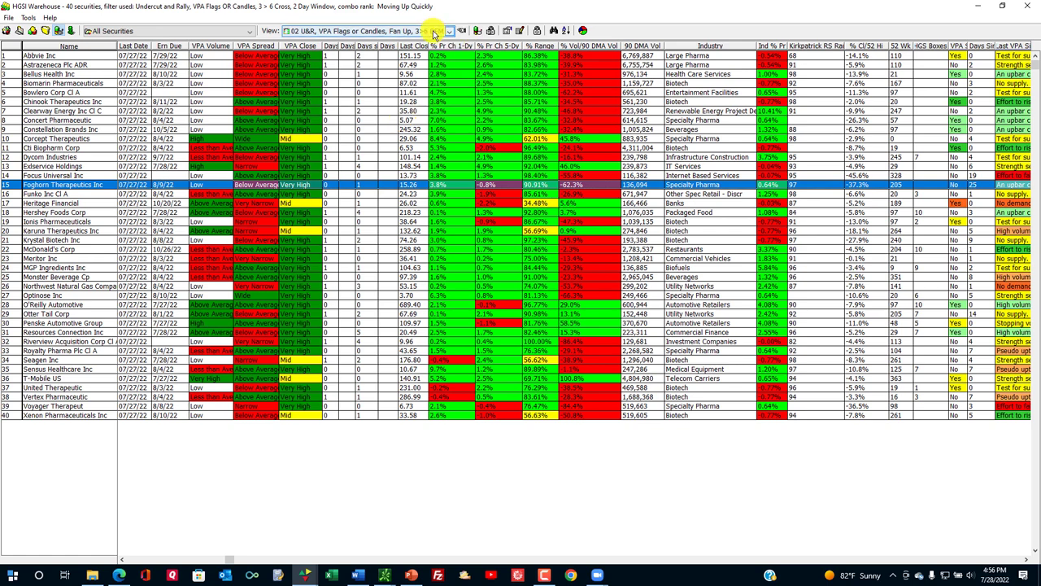
Step: Open the Concert Pharmaceutical chart and apply the Kirkpatrick RS Weekly Chart, 26 Week RS view
double_click(440, 120)
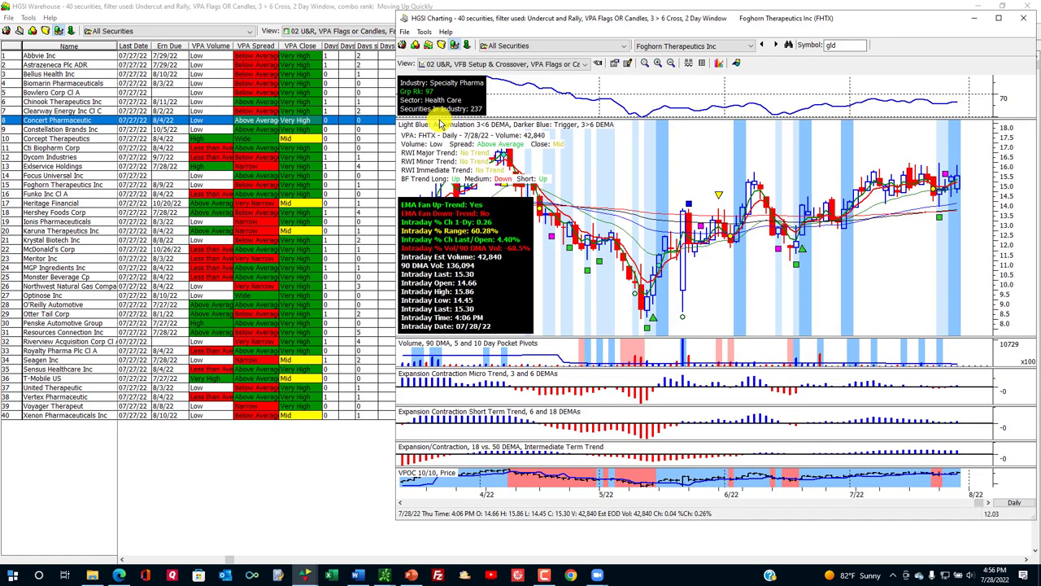
click(509, 65)
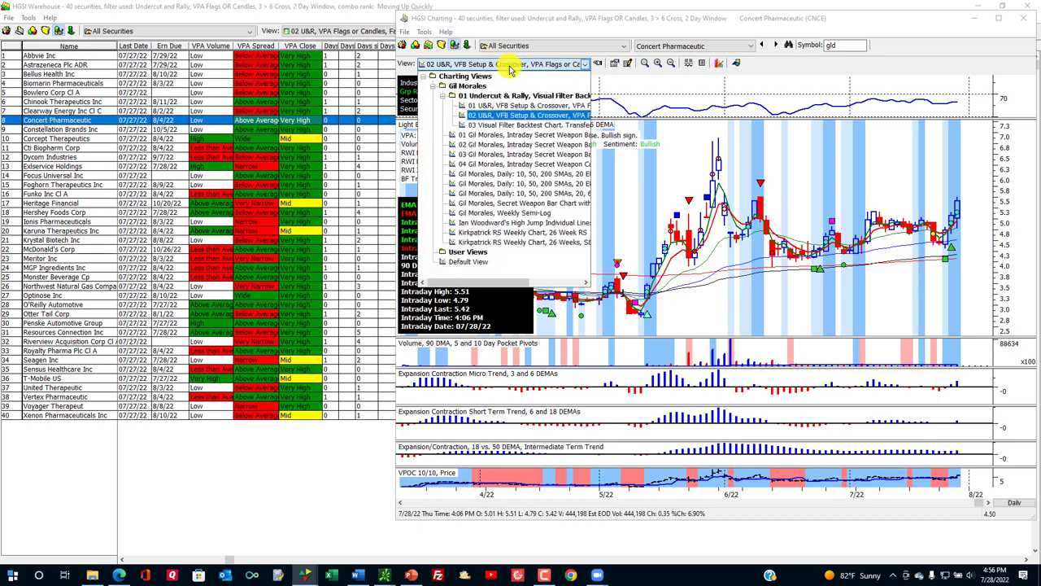
click(503, 232)
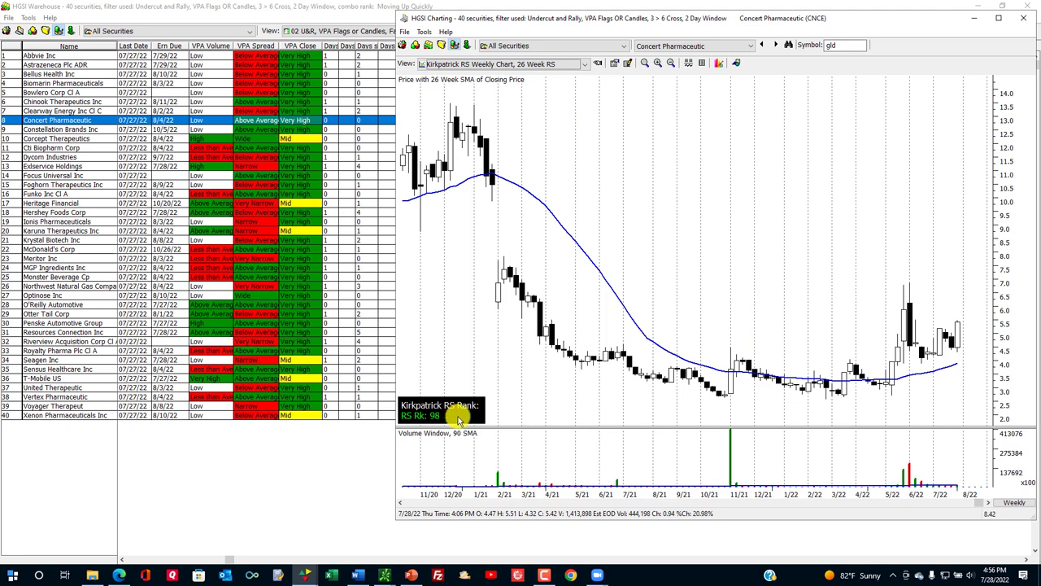
Step: Load the gld symbol in a maximized weekly chart and examine its price history back to about September 2017
double_click(844, 45)
text(gld)
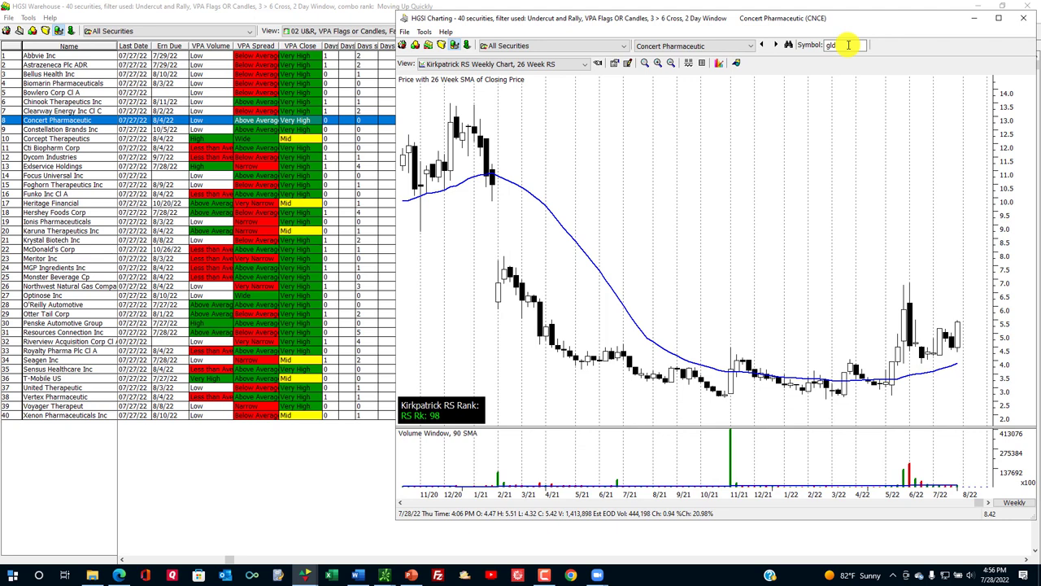
key(Return)
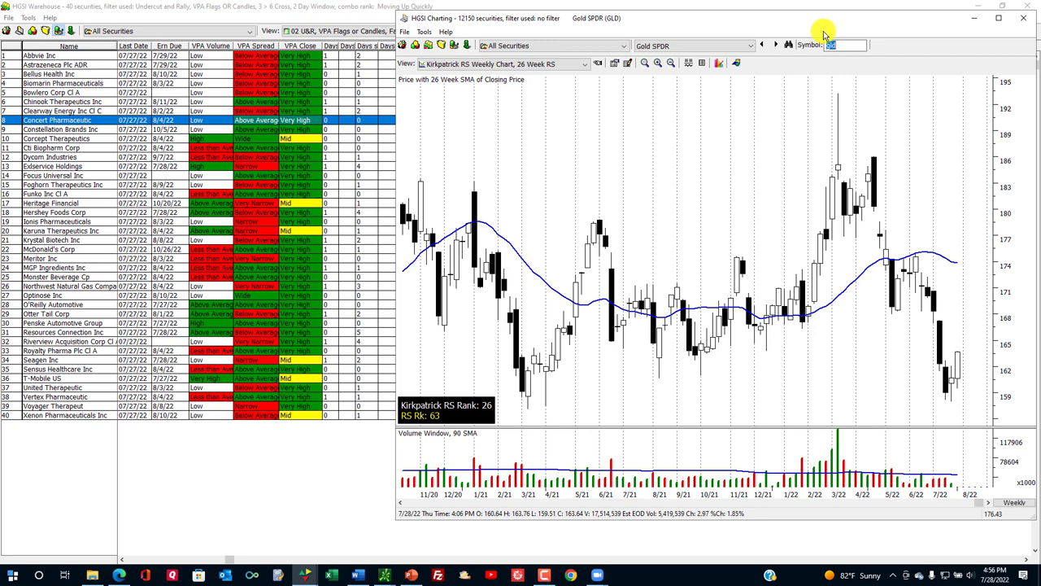
click(998, 18)
scroll(975, 72, down, 2)
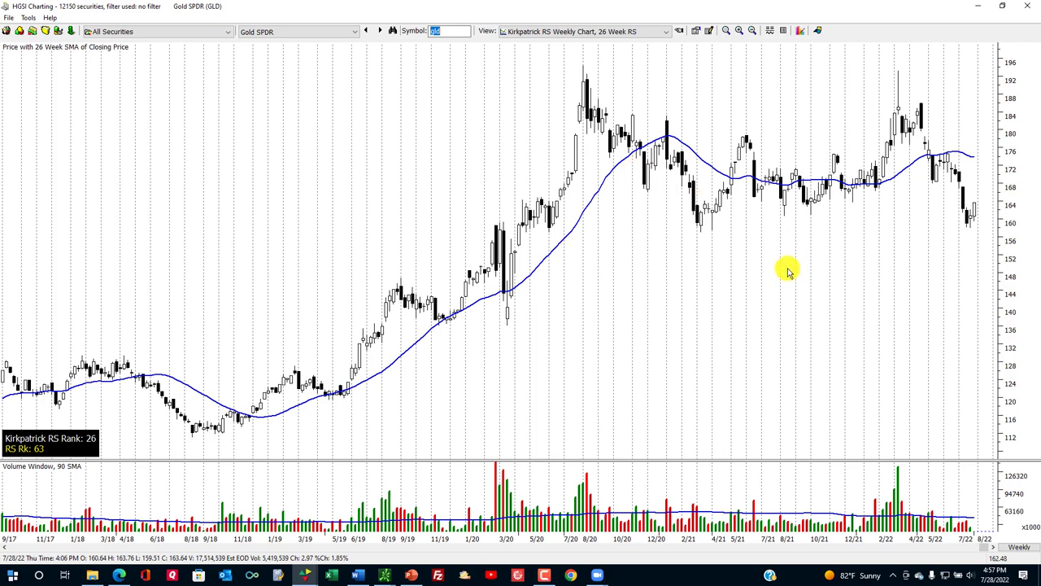
drag(734, 244, 716, 232)
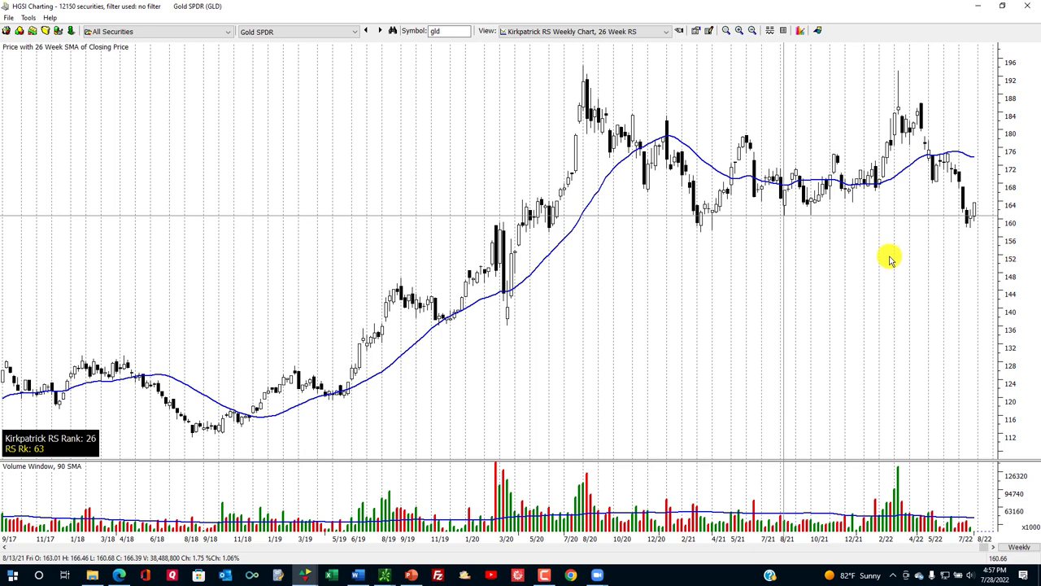
Step: Restore the weekly Gold SPDR chart to a smaller window and open a second charting window for the same security
click(1003, 8)
drag(895, 23, 502, 16)
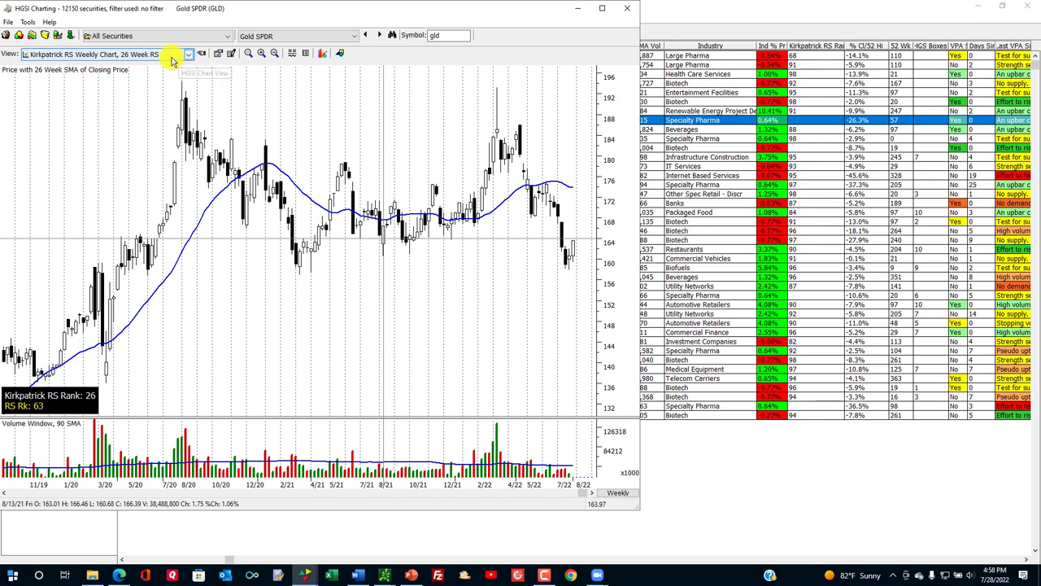
click(11, 22)
click(18, 35)
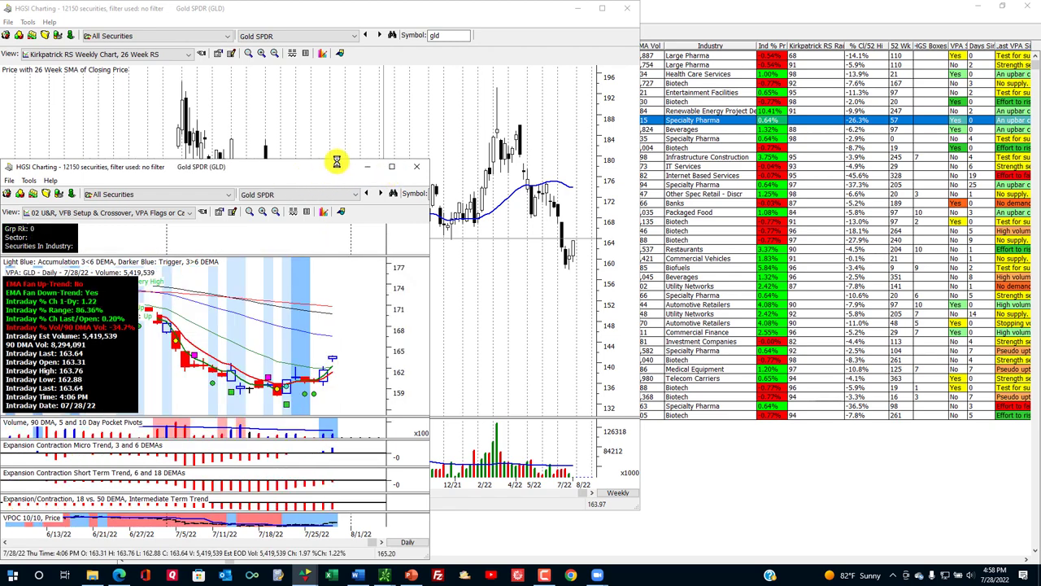
Step: Arrange and resize the weekly and daily Gold SPDR chart windows so they sit side by side without overlapping
drag(329, 173, 852, 22)
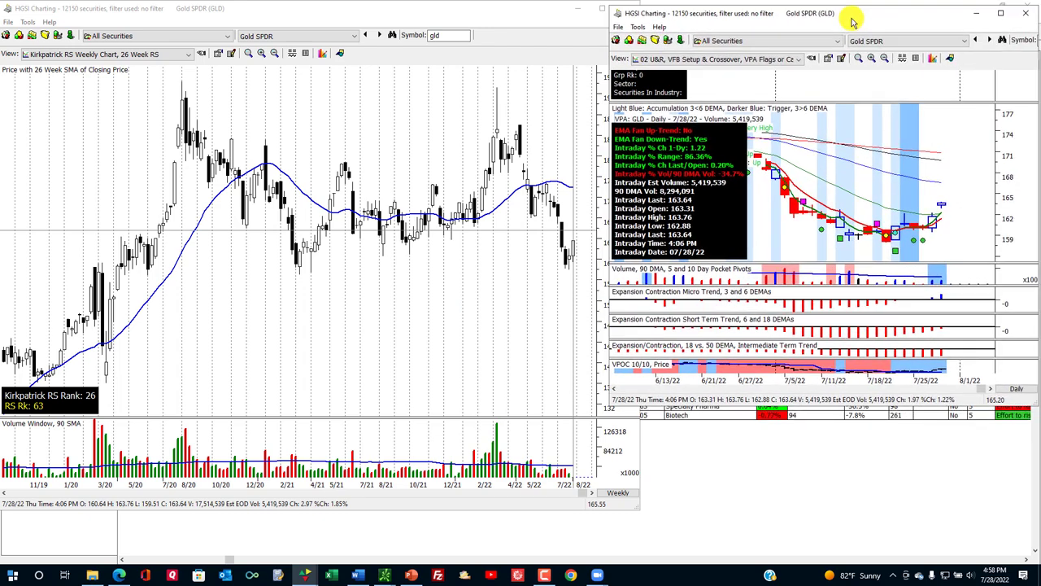
drag(898, 406, 919, 502)
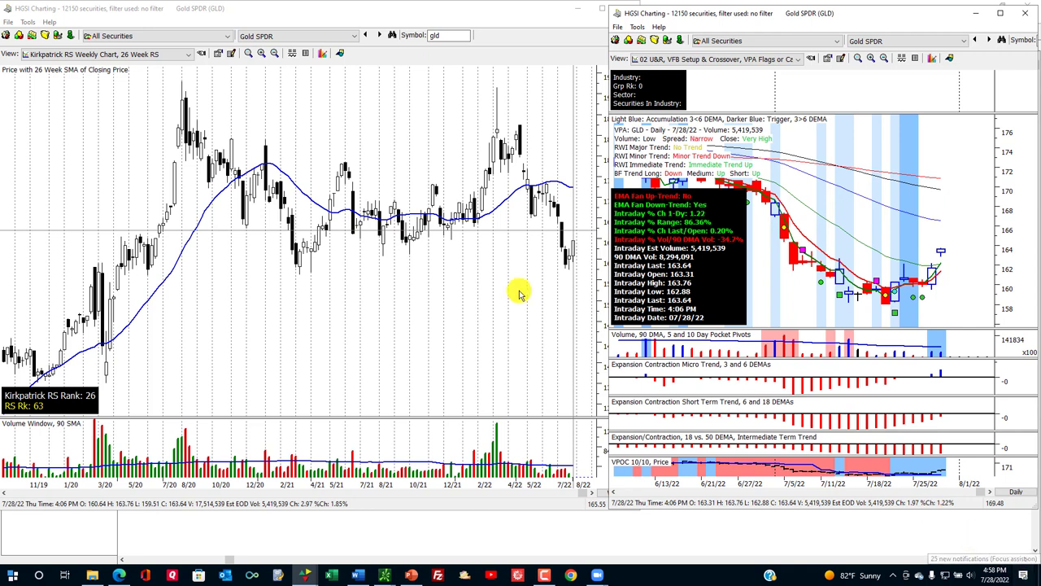
click(507, 259)
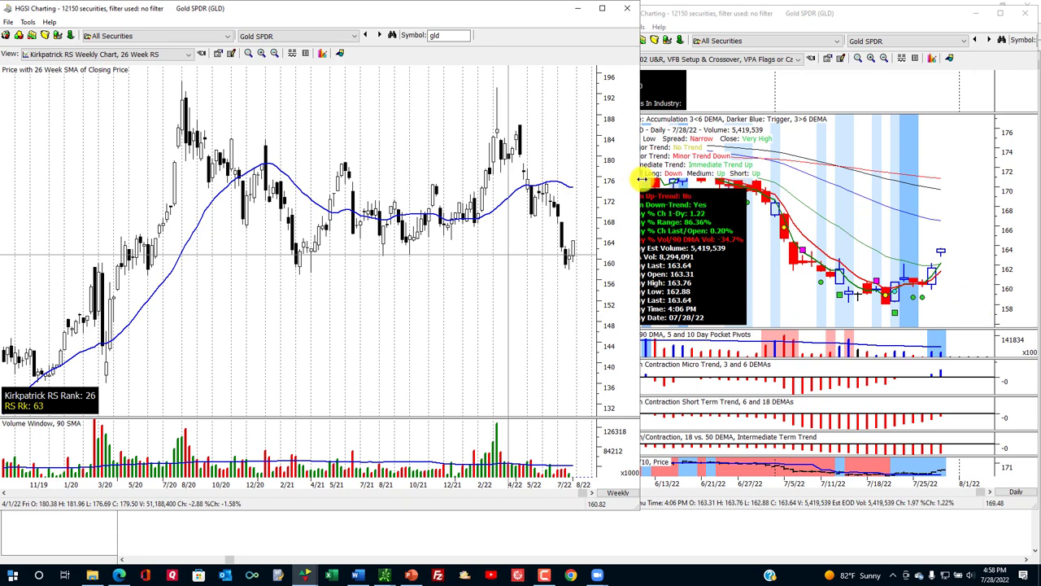
drag(643, 178, 606, 175)
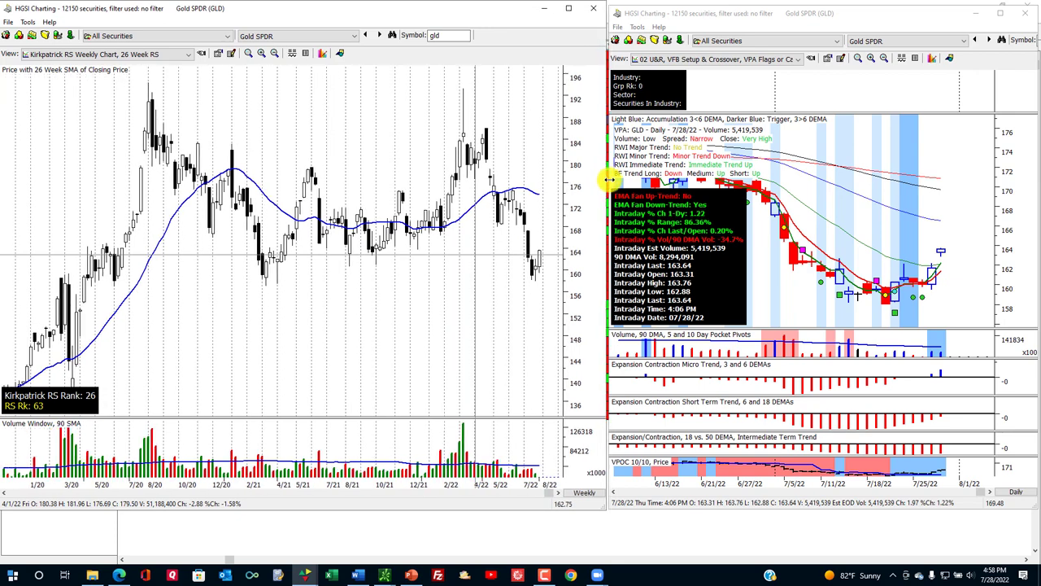
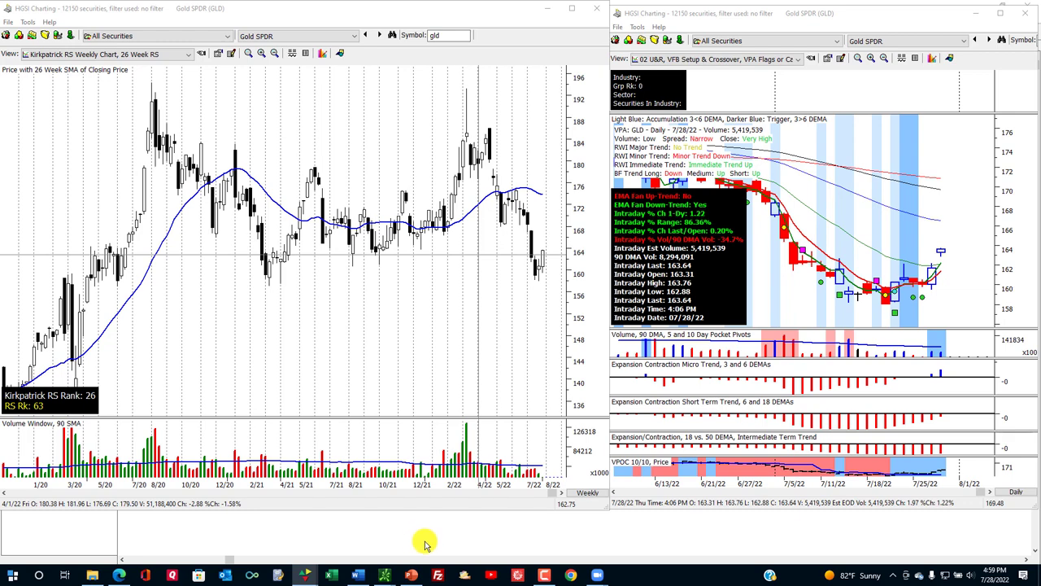
Step: Return to the Warehouse and limit its list to the 07/27/22 WB Consistent Earnings Growth (Box Stocks) group under Ian Woodward & Ron Brown
click(439, 543)
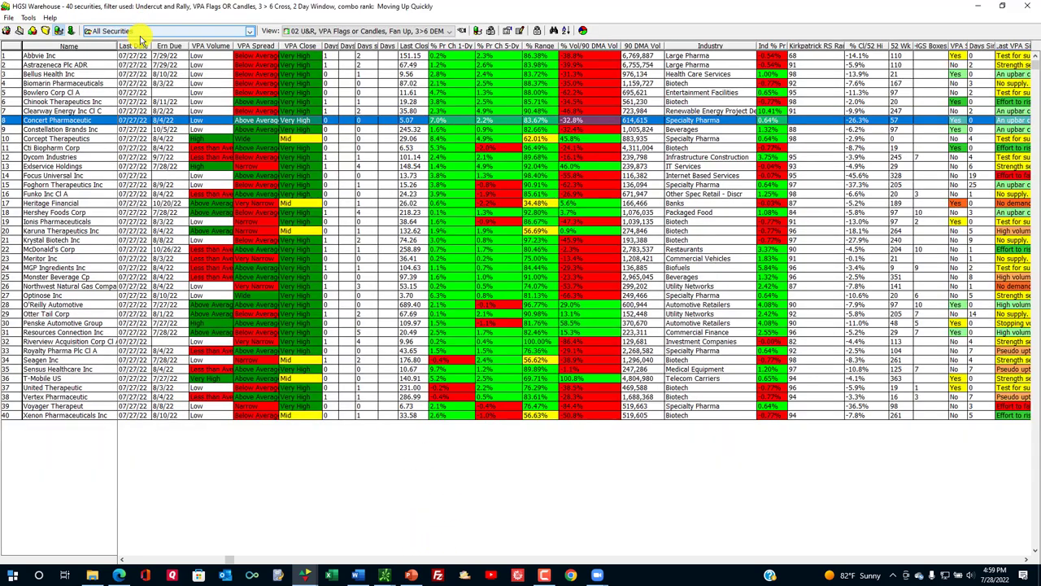
click(346, 32)
click(302, 40)
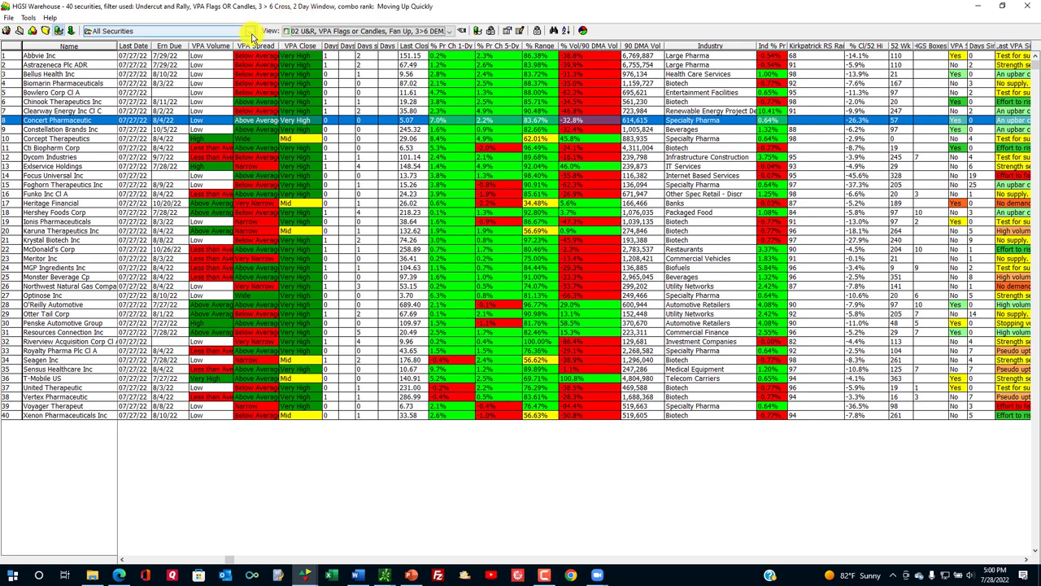
click(247, 37)
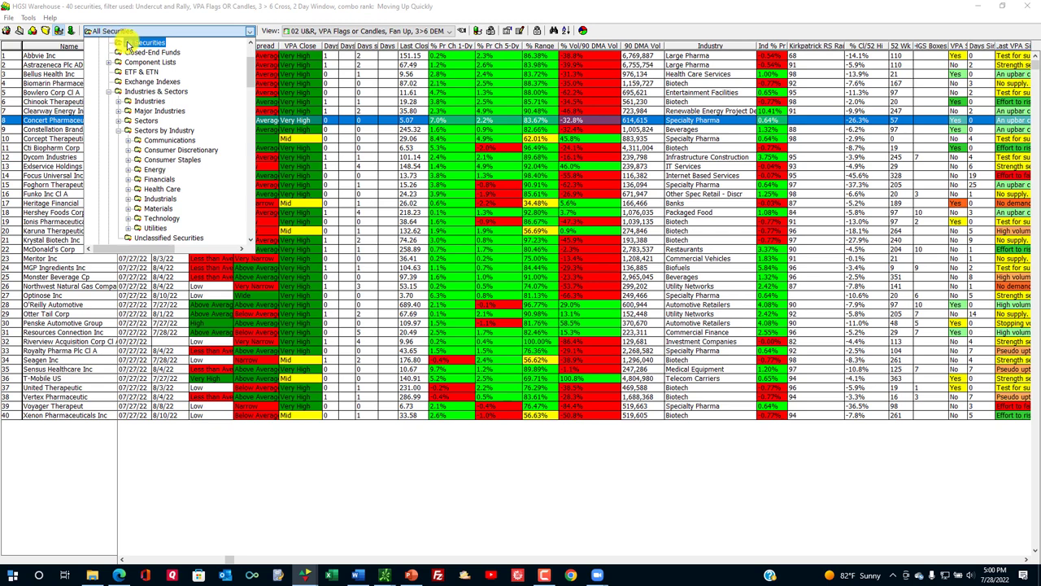
click(109, 91)
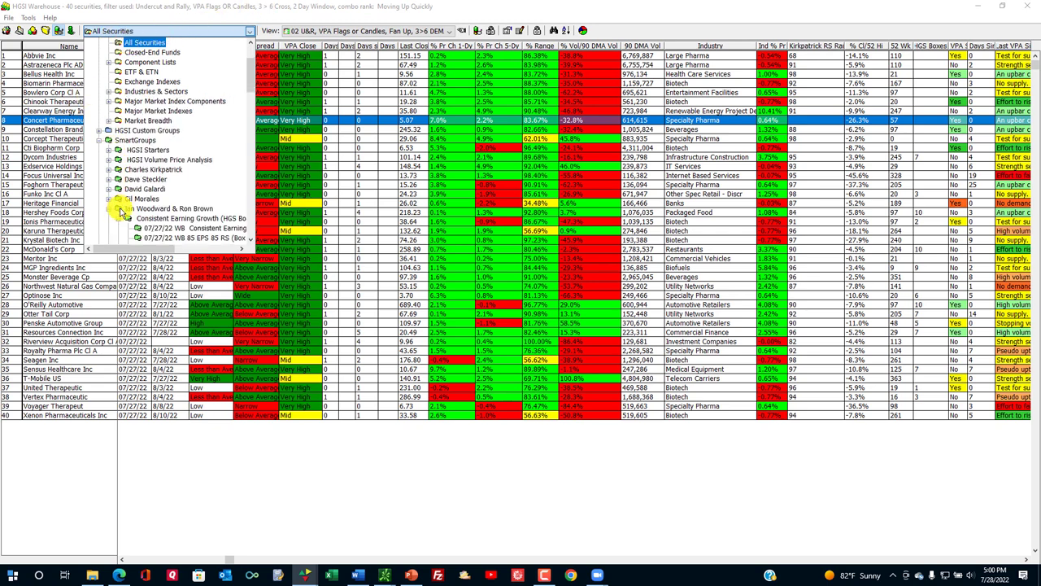
click(180, 222)
click(167, 31)
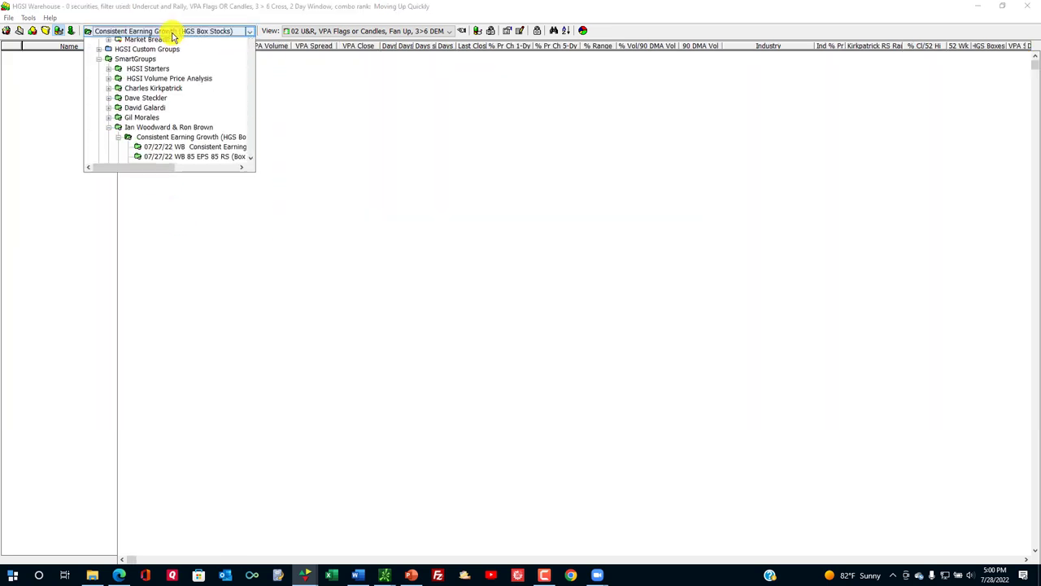
scroll(240, 94, up, 2)
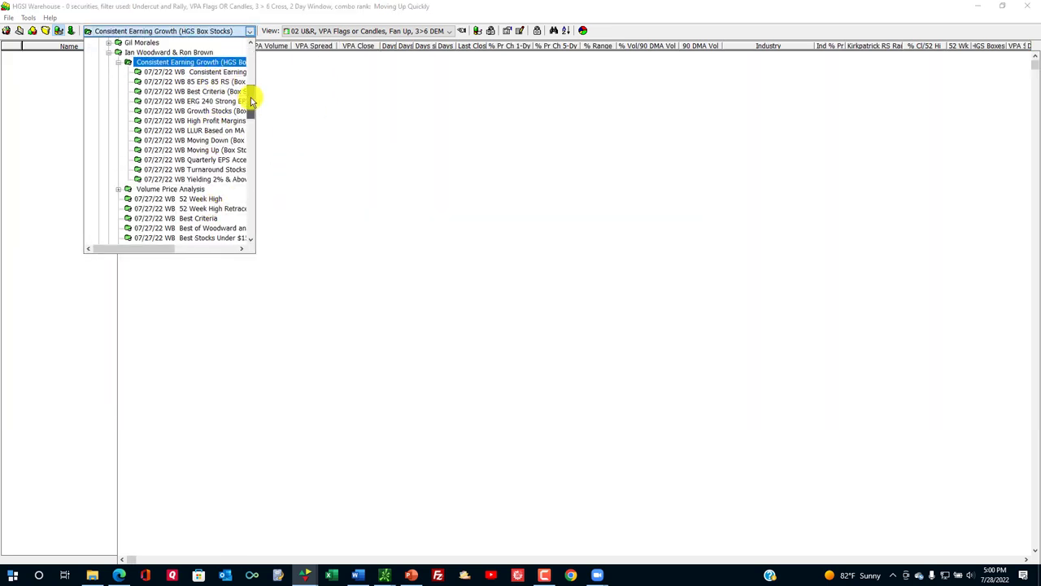
click(175, 111)
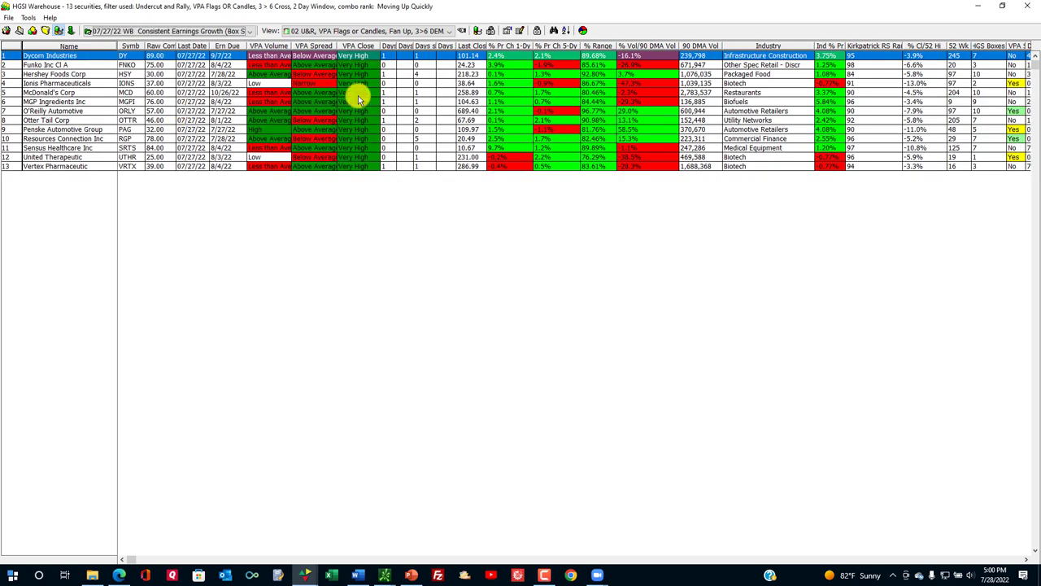
Step: Open the Dycom Industries chart, apply the 01 U&R, VFB Setup & Crossover view, and move the window clear of the Warehouse names
double_click(104, 59)
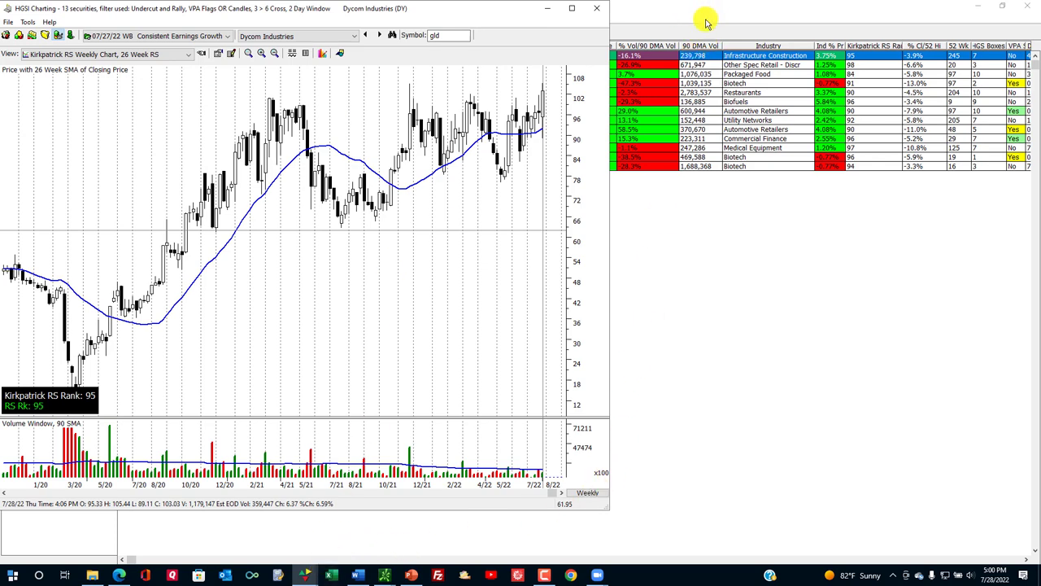
click(660, 56)
double_click(387, 59)
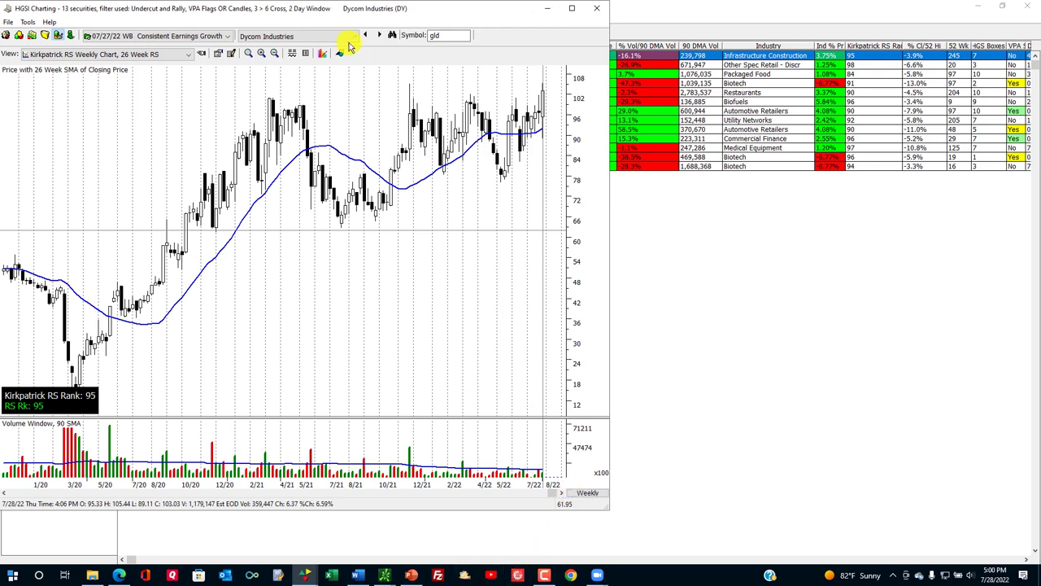
click(175, 55)
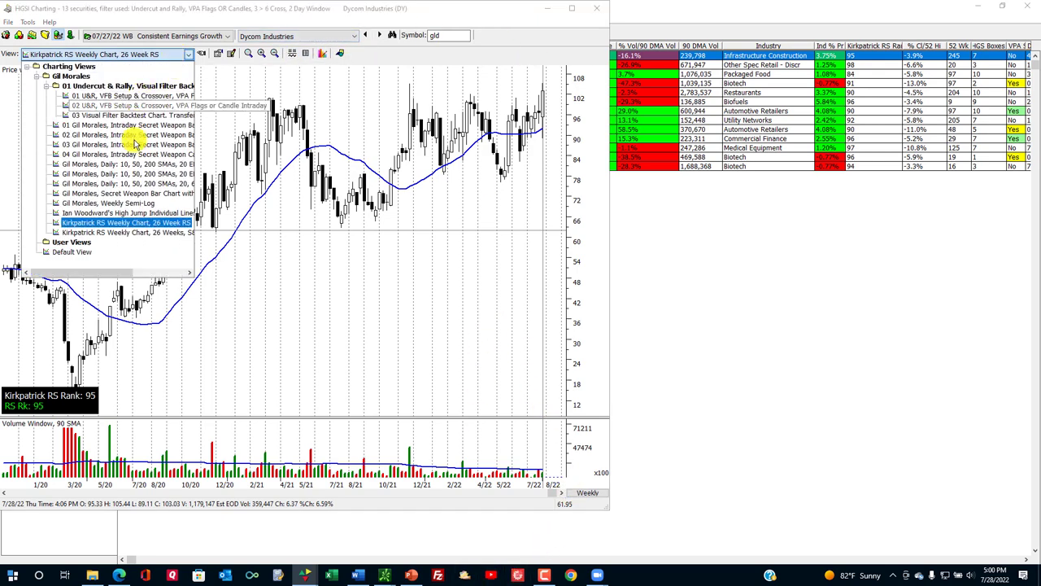
click(131, 97)
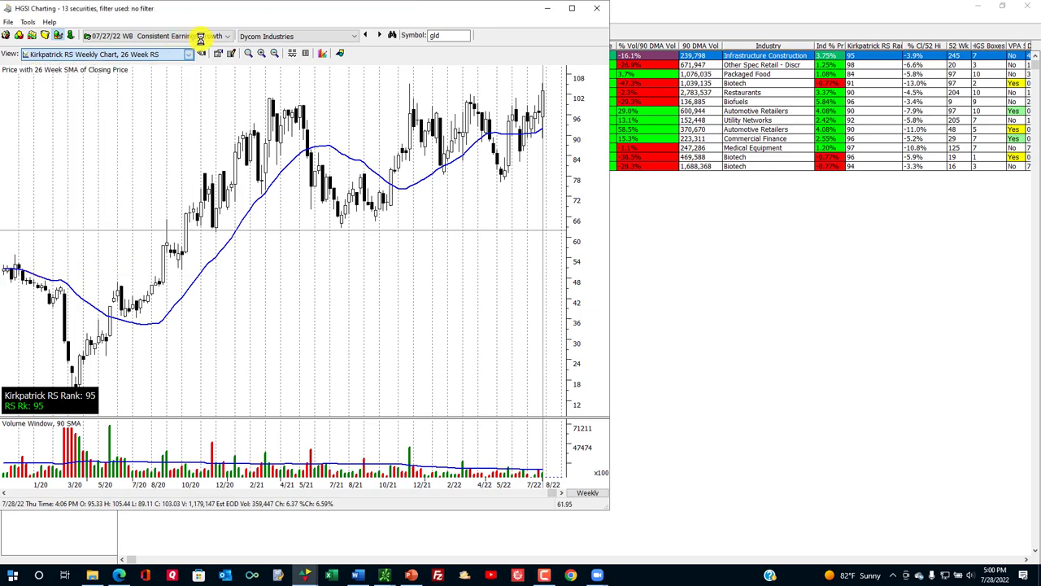
drag(249, 18, 674, 101)
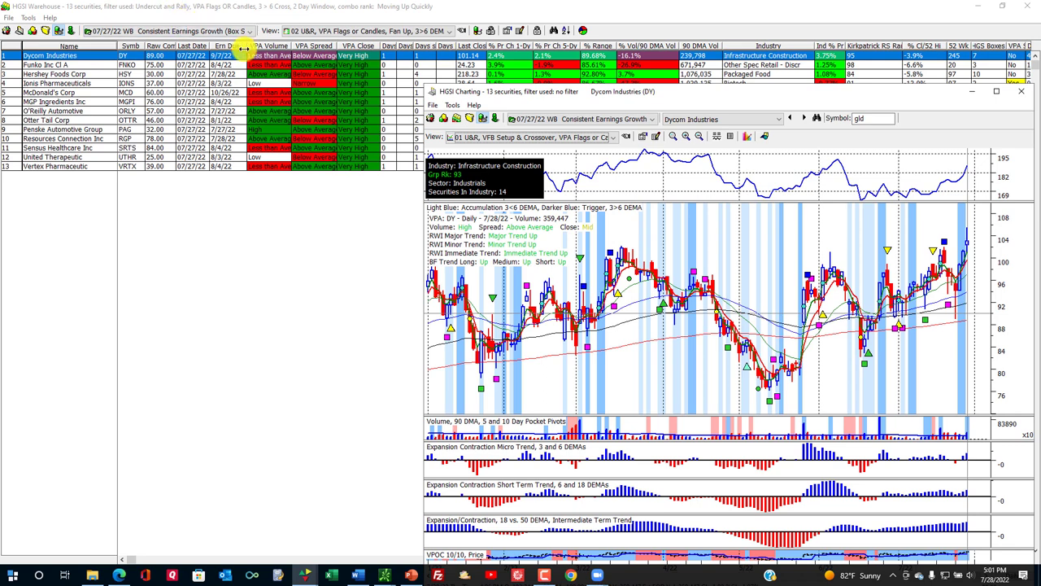
Step: Apply the 02 U&R, VPA Flags or Candles, Fan Up, Intraday view to the Warehouse and examine the Funko and Dycom Industries rows
click(200, 95)
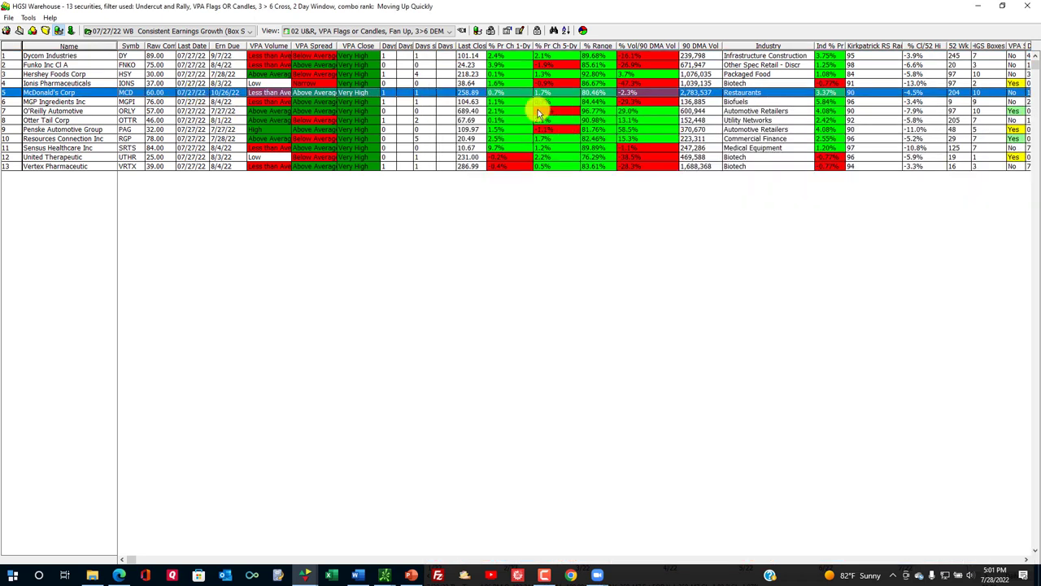
click(406, 30)
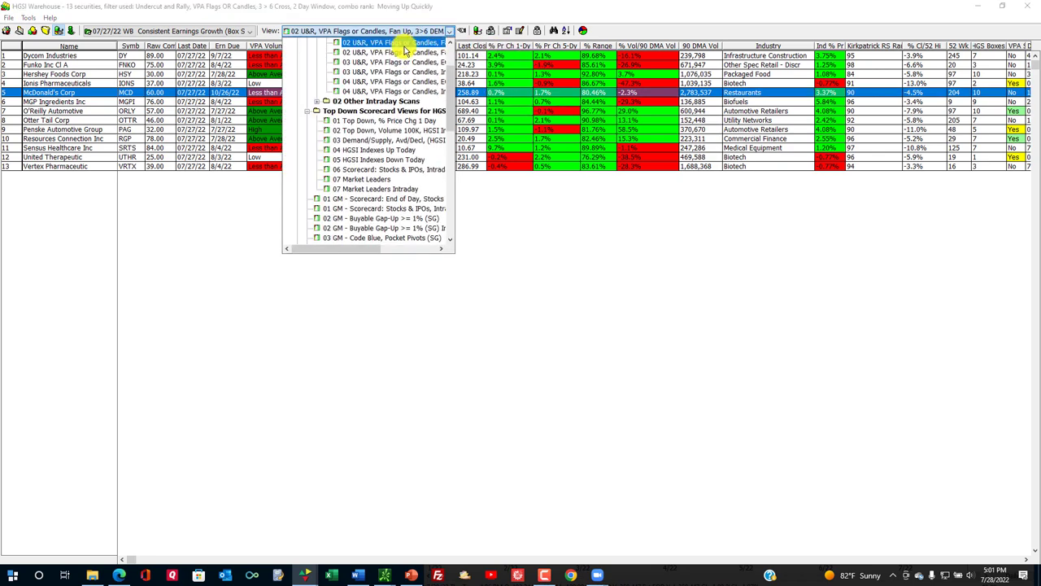
click(402, 52)
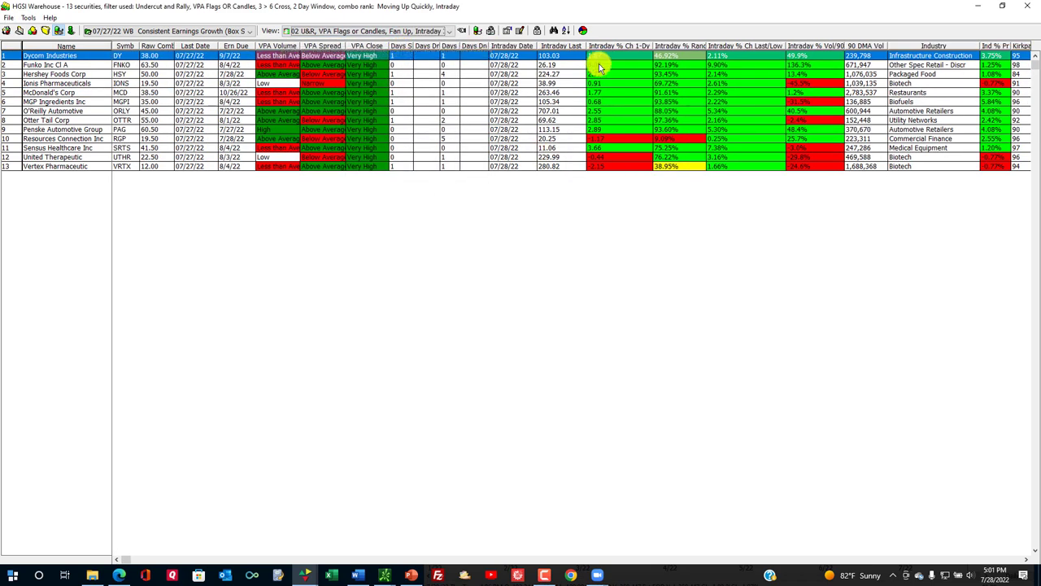
click(600, 67)
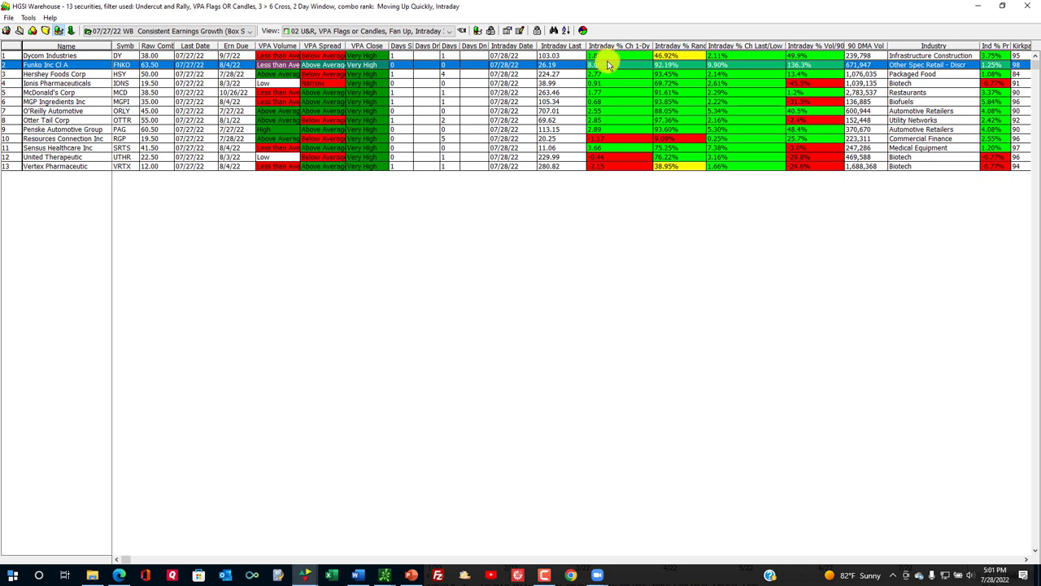
click(601, 56)
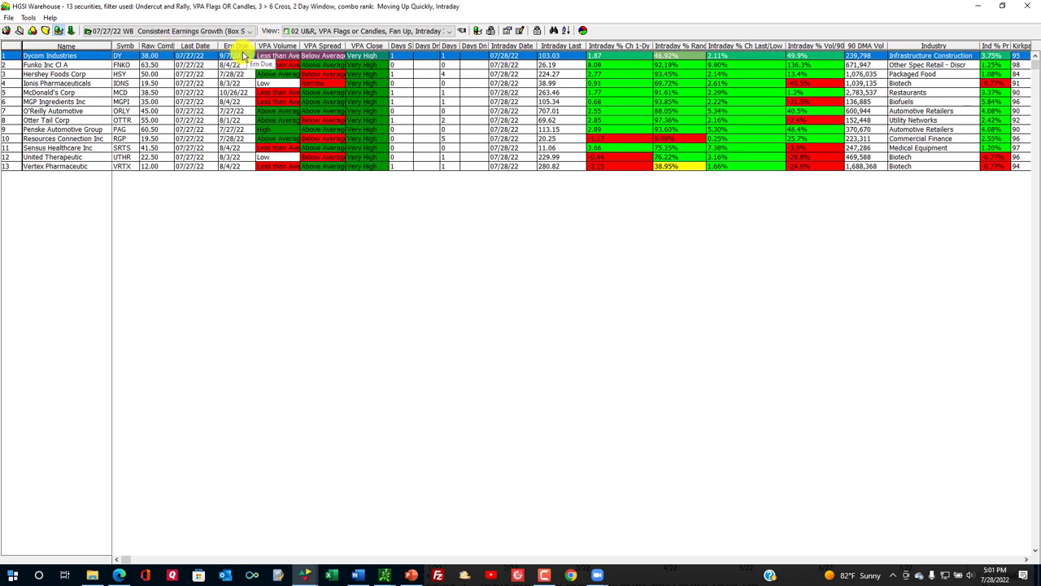
Step: View the maximized Dycom Industries daily chart from about May 2022 onward and open its group's Relative Strength ranking
double_click(237, 57)
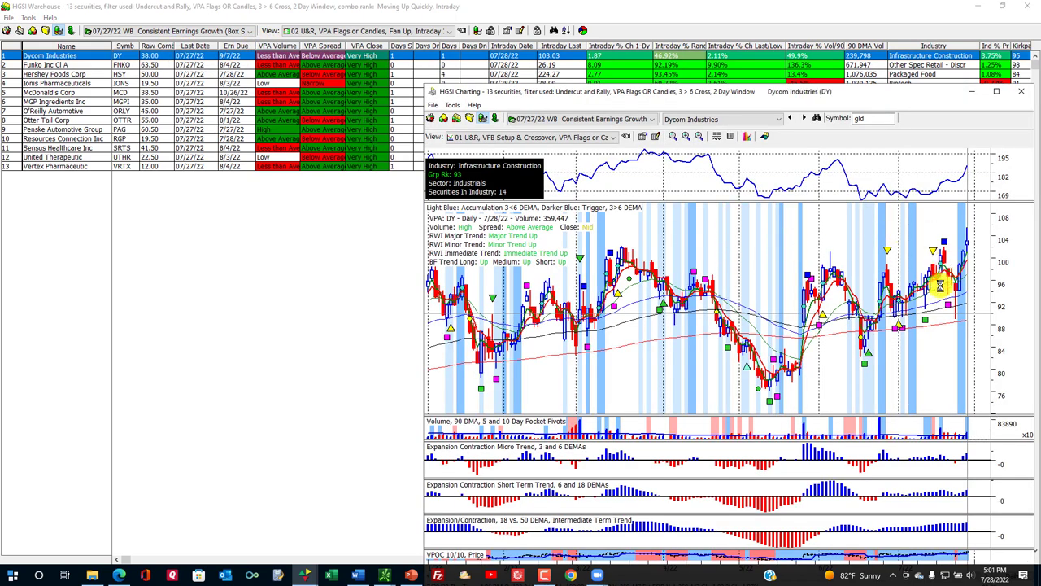
click(996, 92)
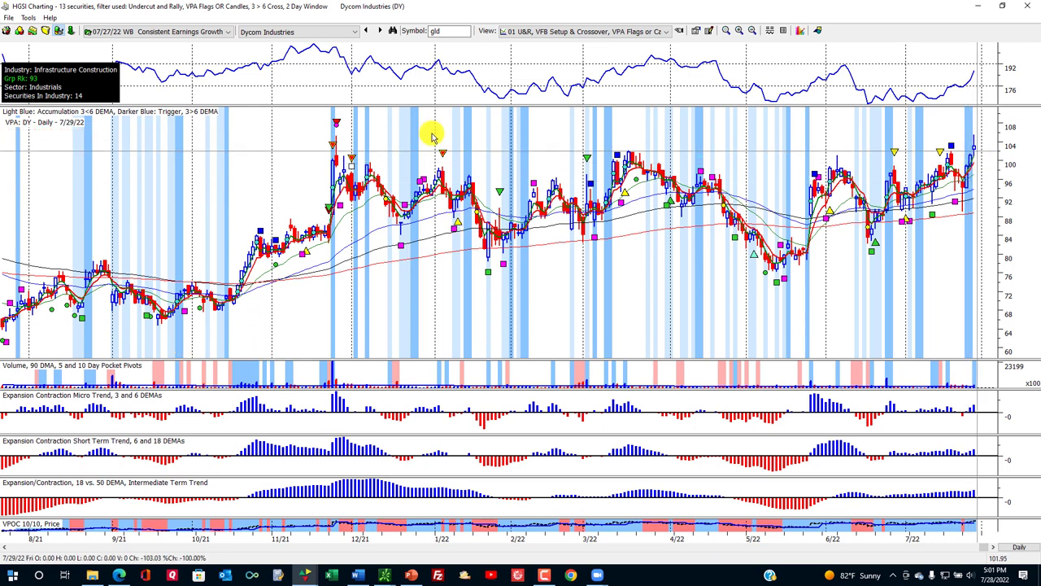
key(Up)
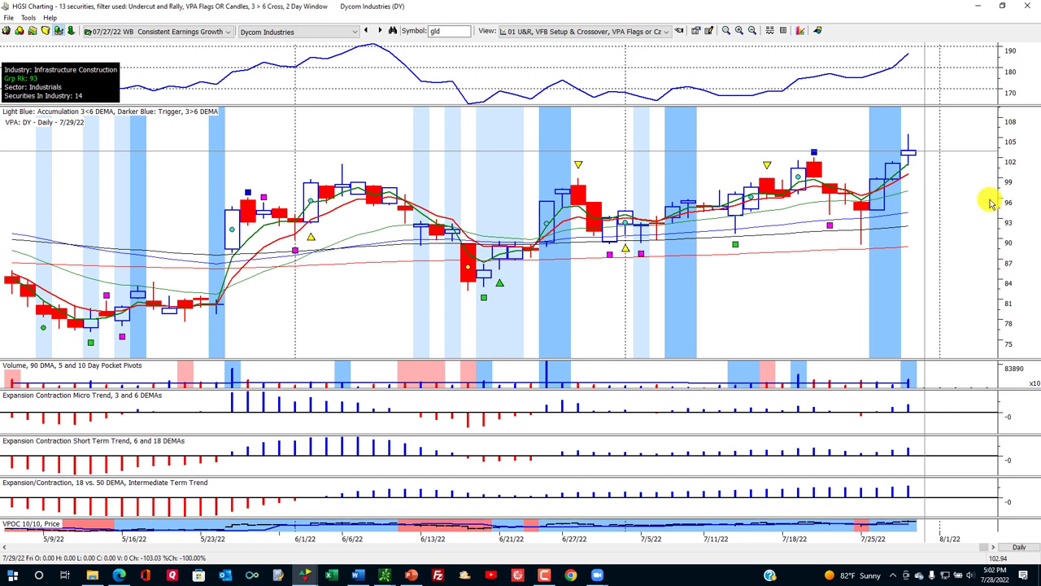
click(27, 34)
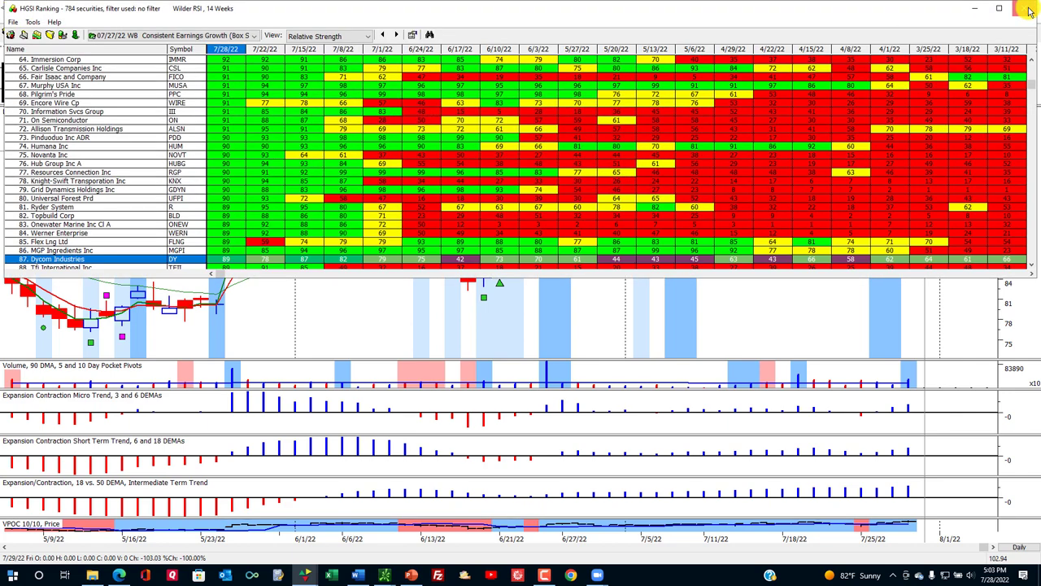
Step: Close the Relative Strength ranking and restore the maximized Dycom Industries chart to its smaller window
click(1029, 10)
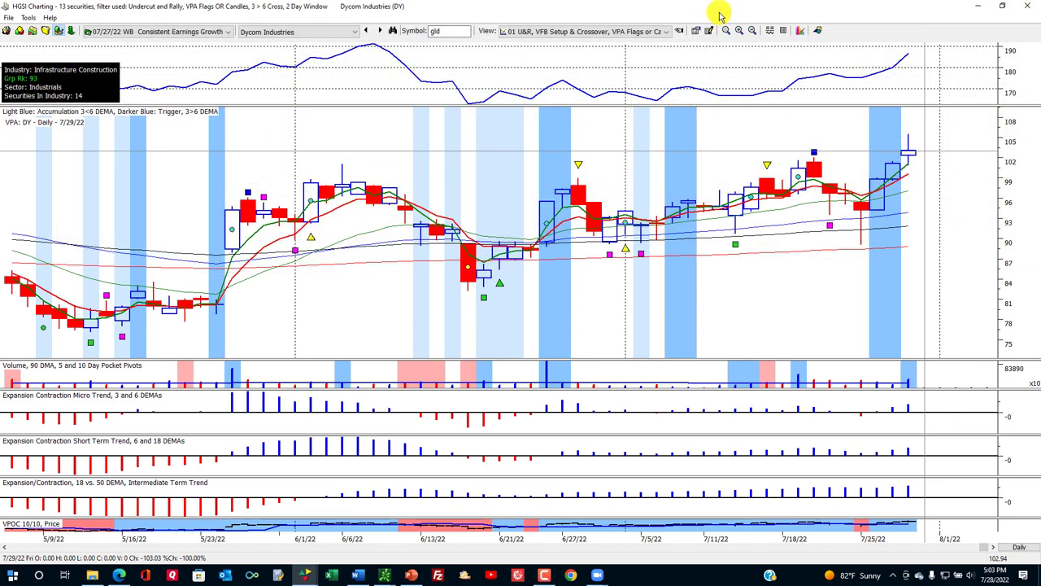
click(1003, 5)
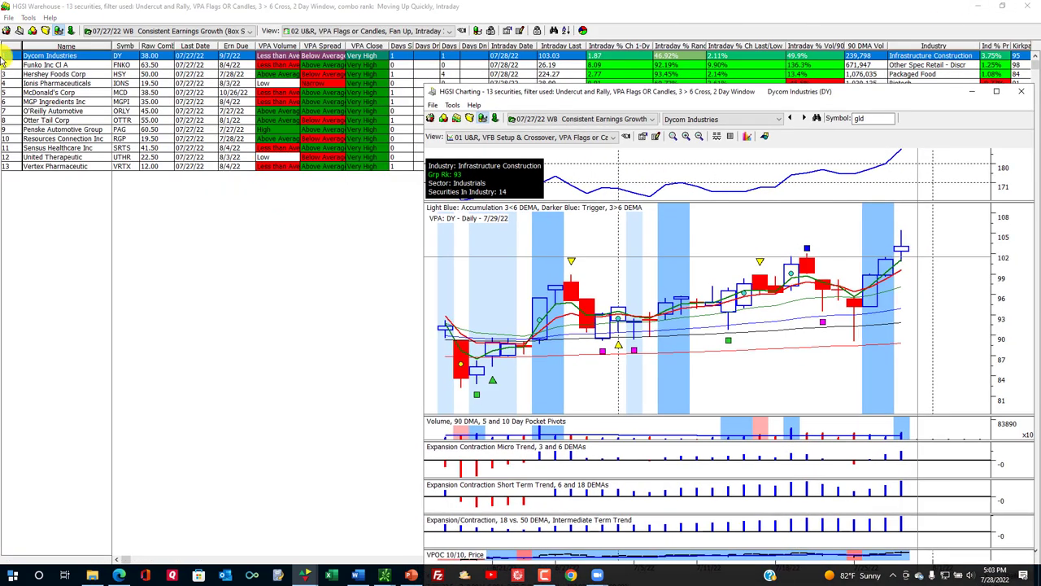
Step: In the Designer, collapse the SmartGroups tree, view the filtered HGS Box Stocks Leaders group under User SmartGroups, and return to the Warehouse
click(7, 32)
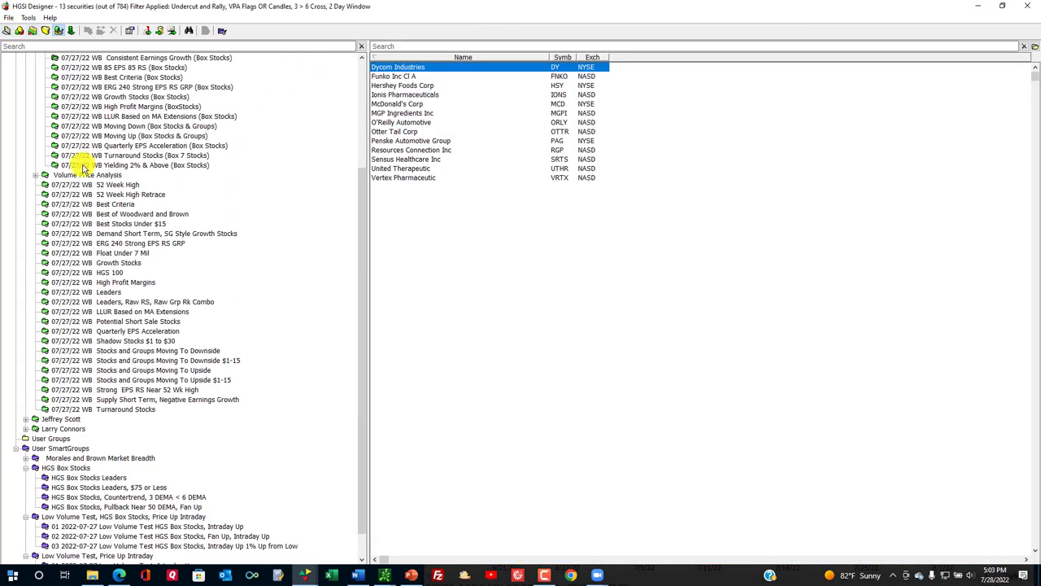
click(35, 175)
scroll(34, 160, up, 3)
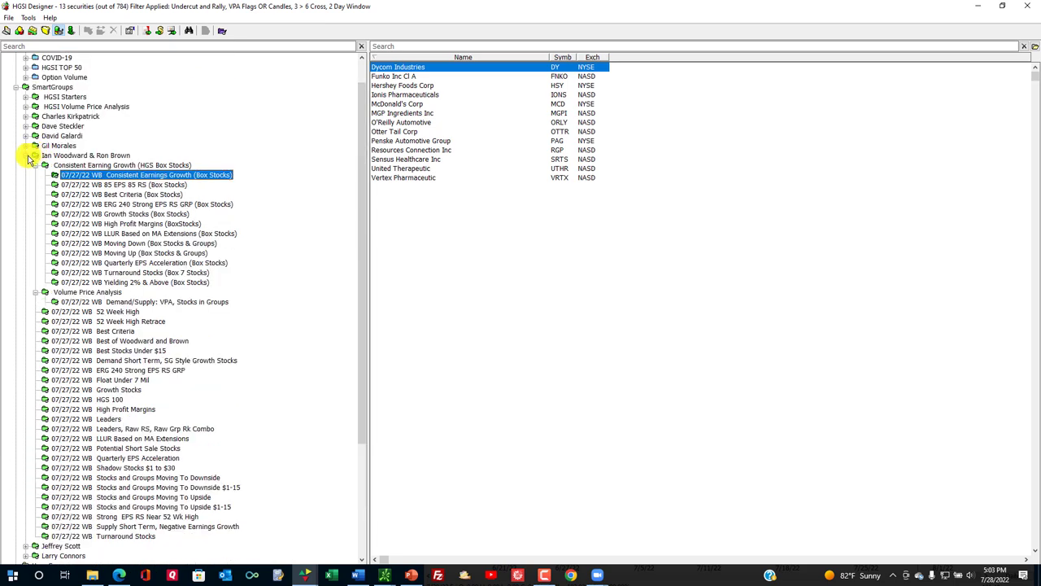
click(34, 156)
click(23, 118)
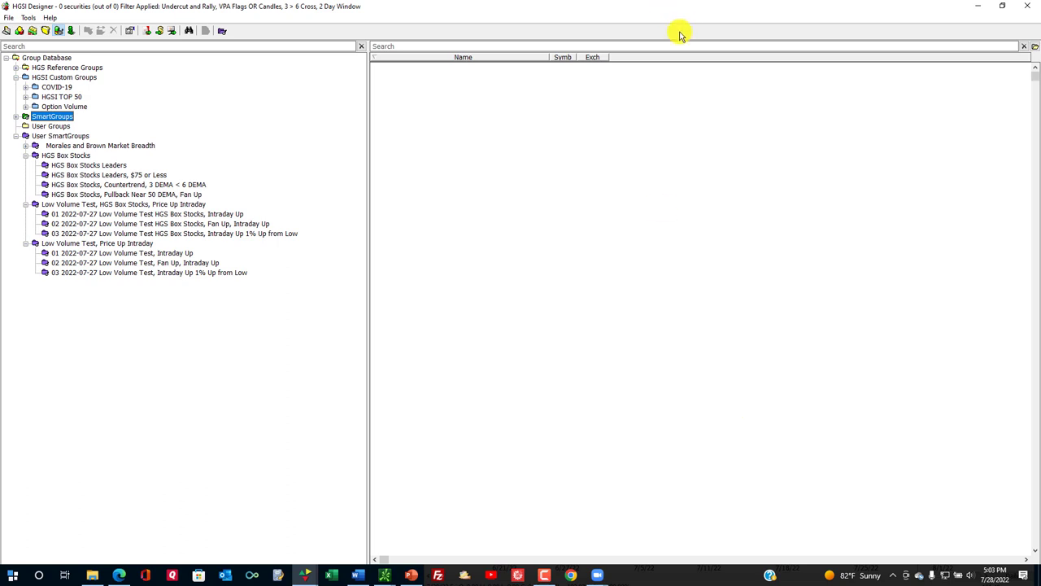
click(101, 168)
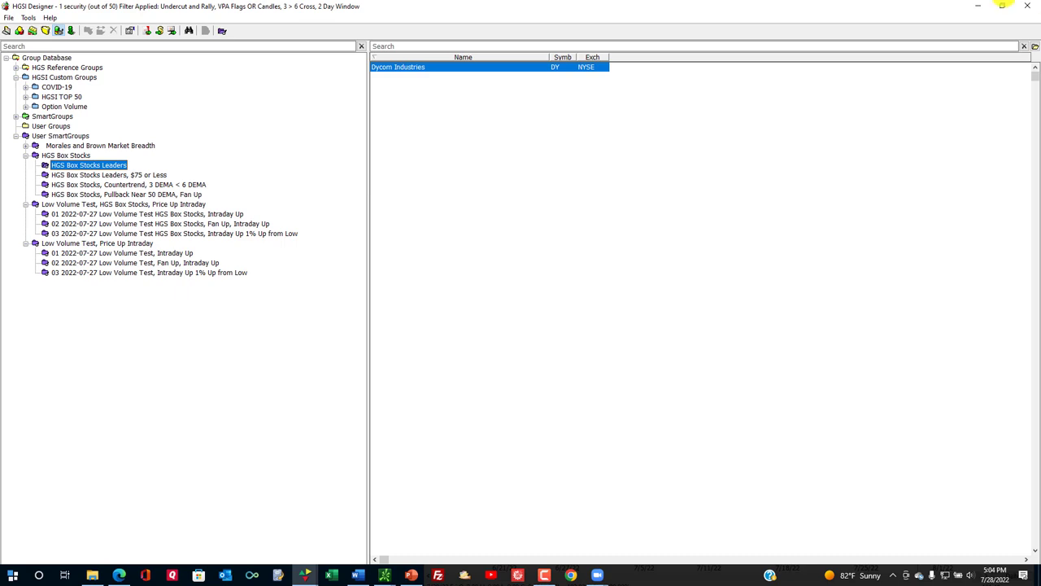
click(977, 6)
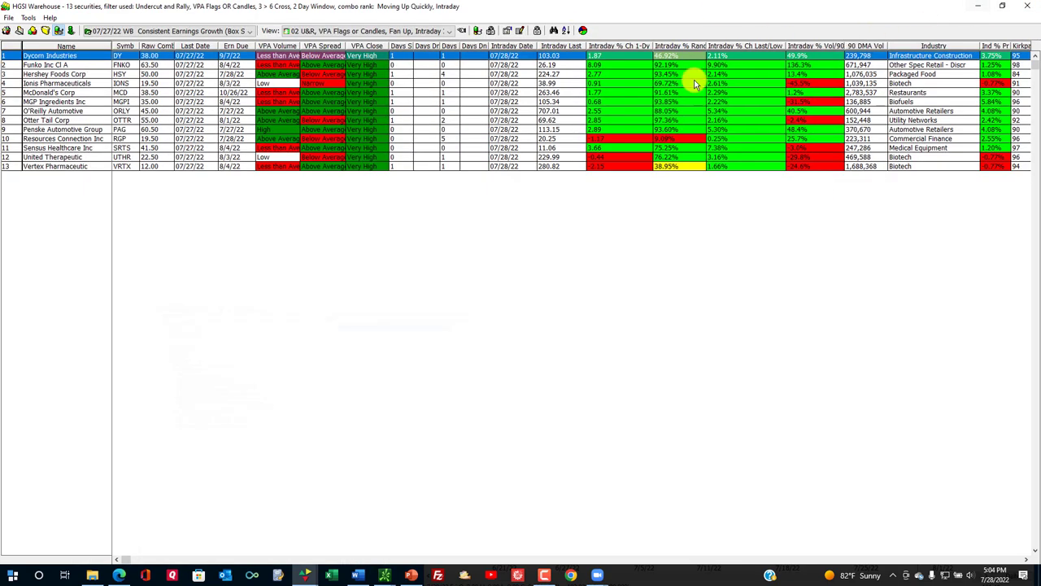
Step: Open the MGP Ingredients chart from the Warehouse and move its window up until the whole chart is on screen
click(425, 103)
double_click(426, 109)
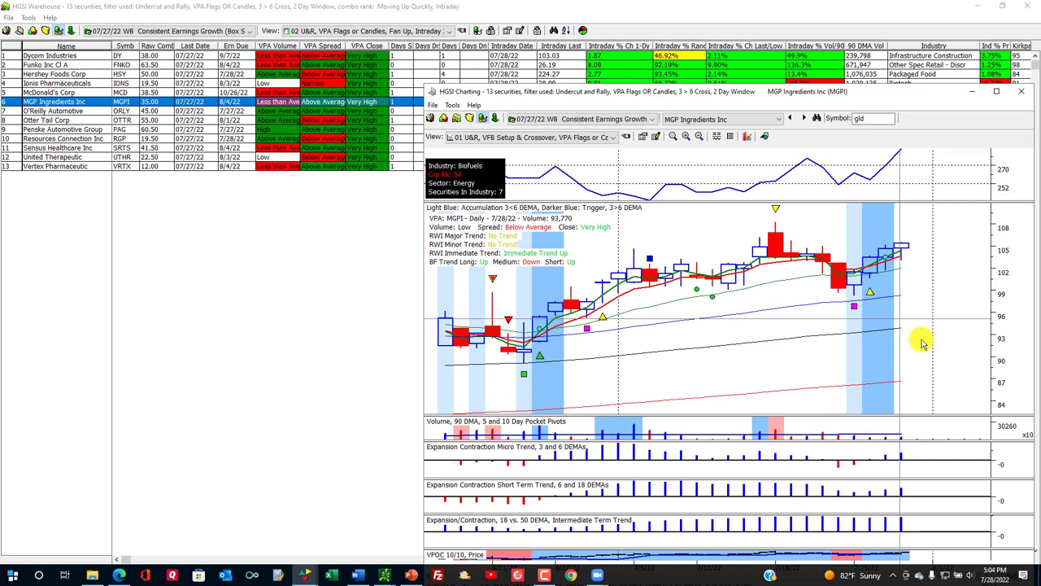
double_click(871, 118)
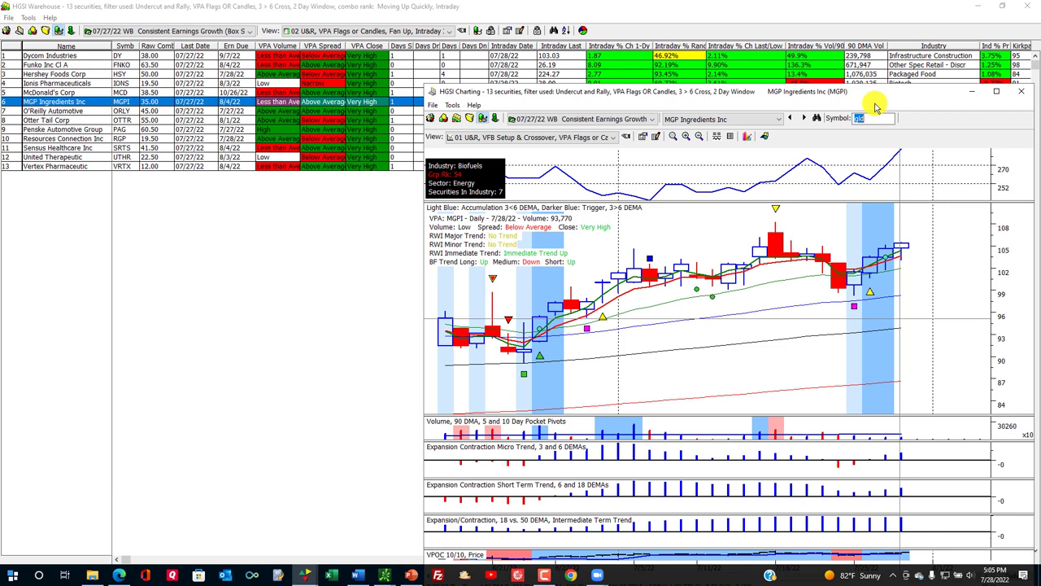
drag(728, 93, 696, 66)
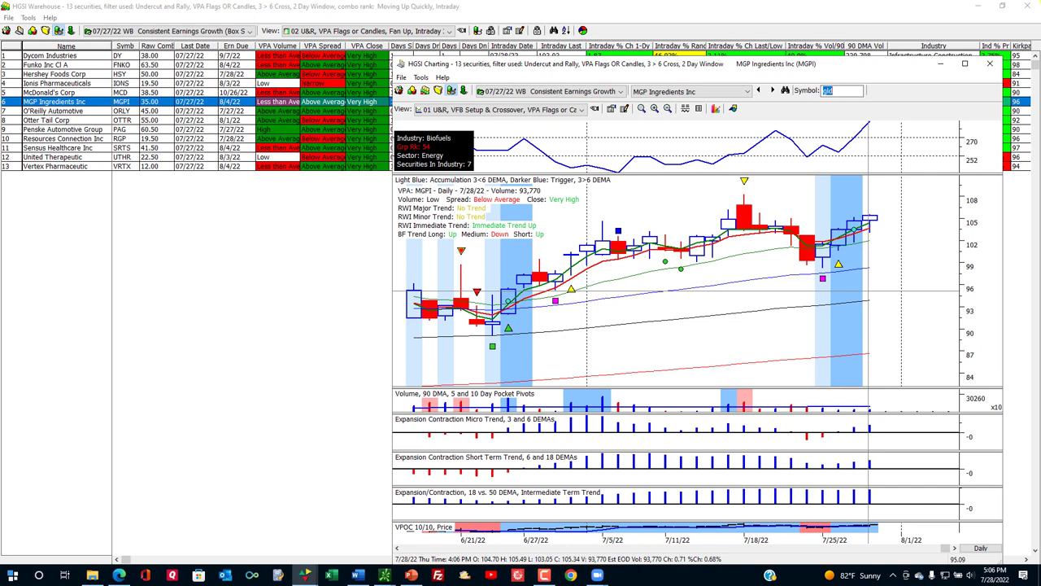
drag(810, 68, 809, 49)
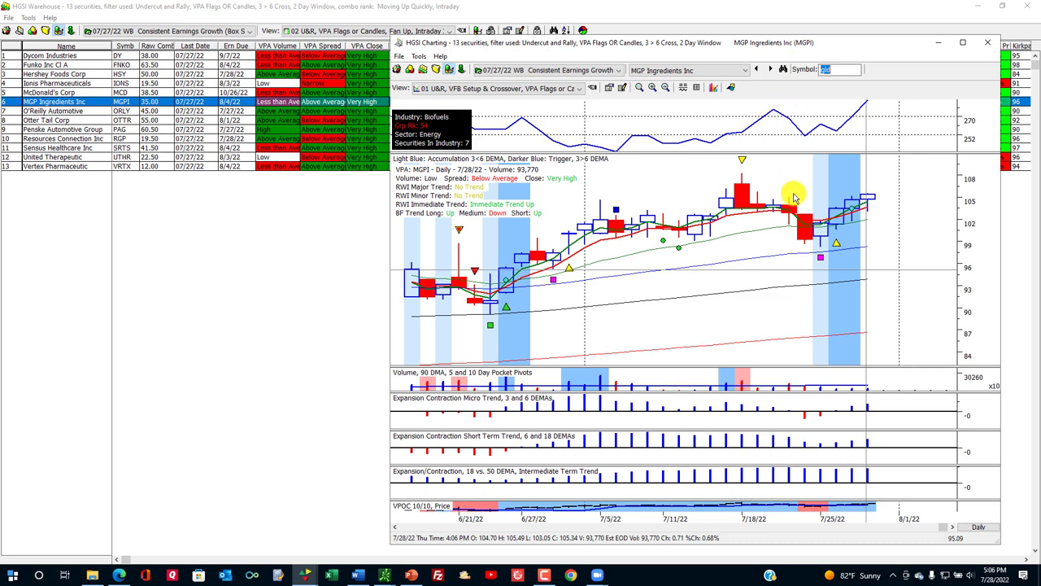
Step: Examine the volume price analysis of the MGP Ingredients daily bars from 7/21/22 through 7/26/22
click(821, 257)
click(796, 281)
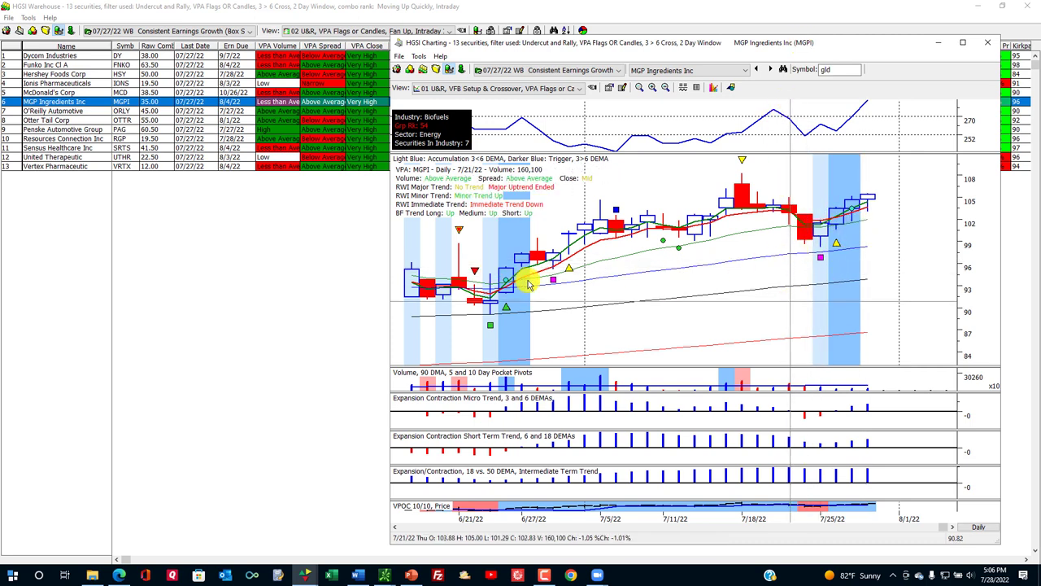
click(821, 257)
click(837, 245)
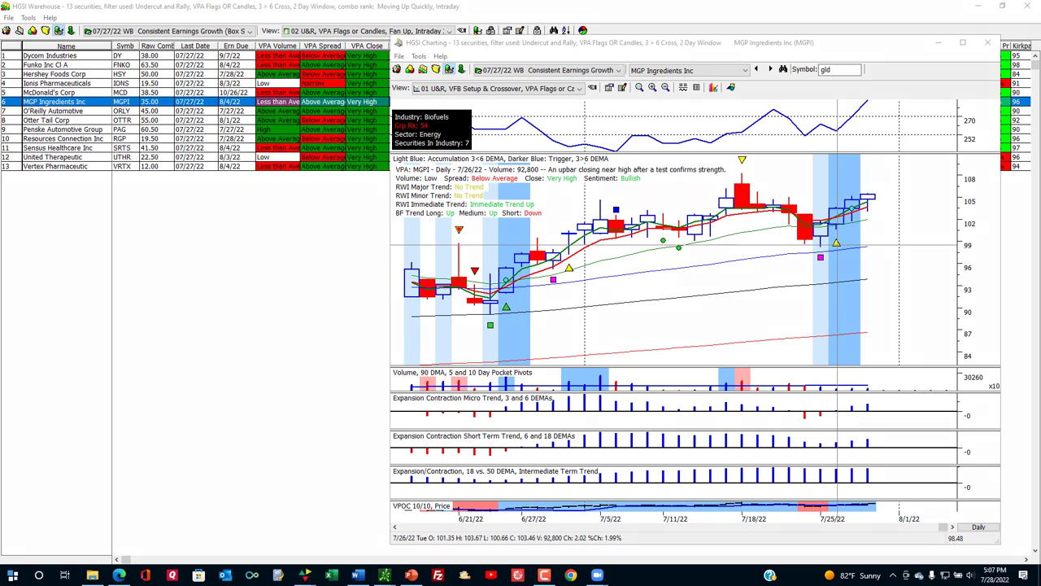
Step: Switch to the Zoom meeting window and end the webinar meeting
click(598, 574)
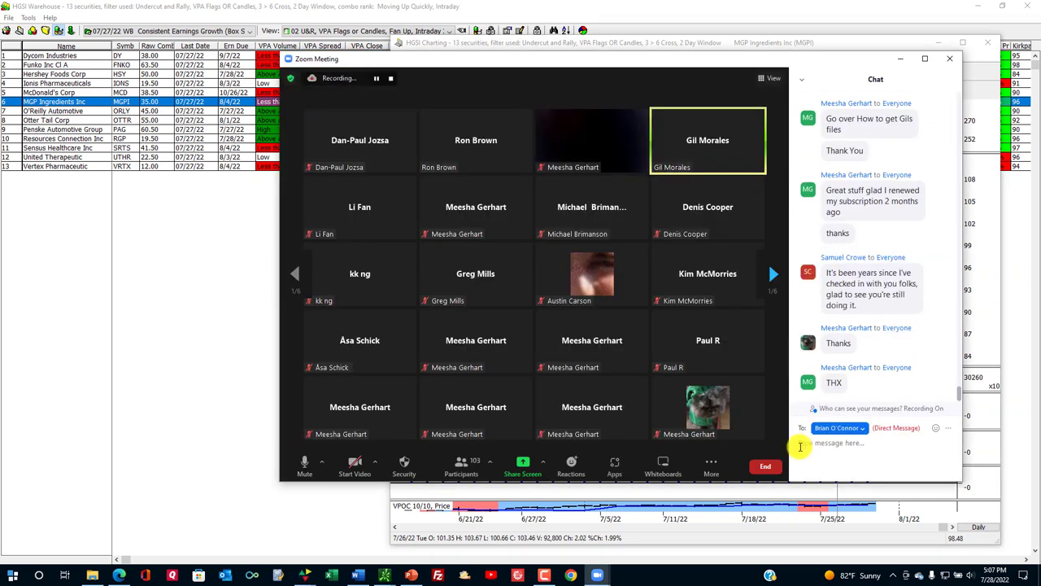
click(763, 466)
click(737, 415)
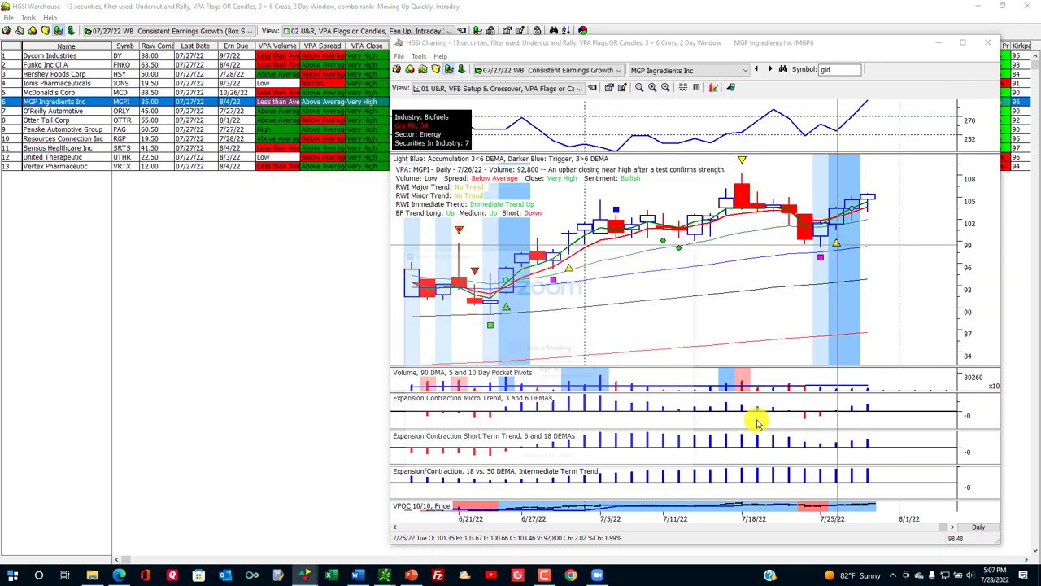